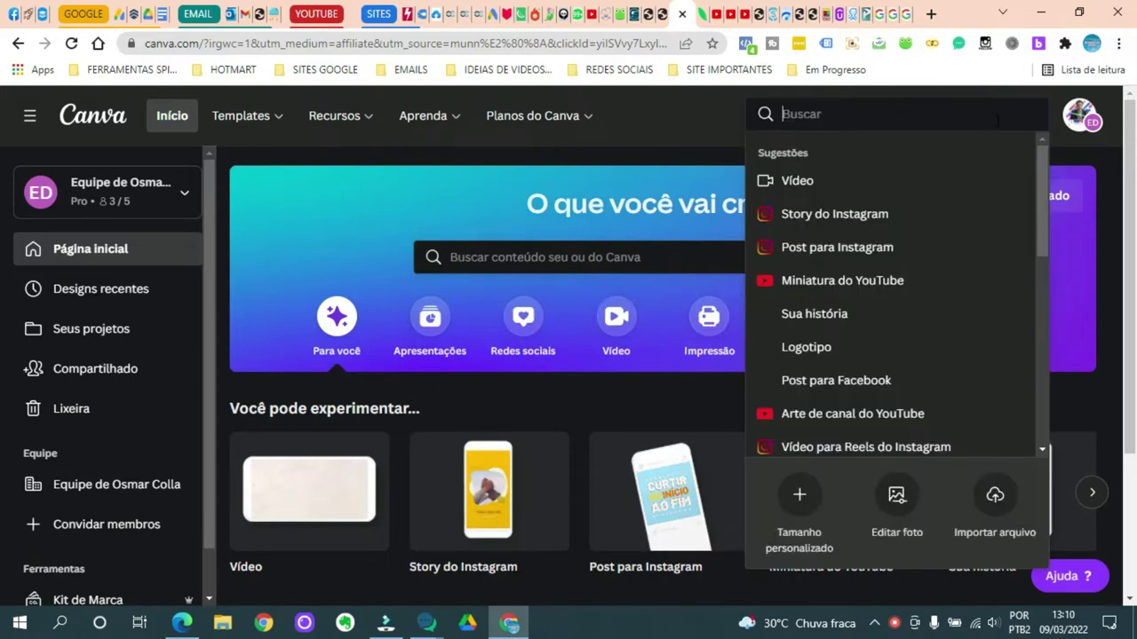
Step: Create a new Video design and search its templates for "subscribe"
left_click(799, 183)
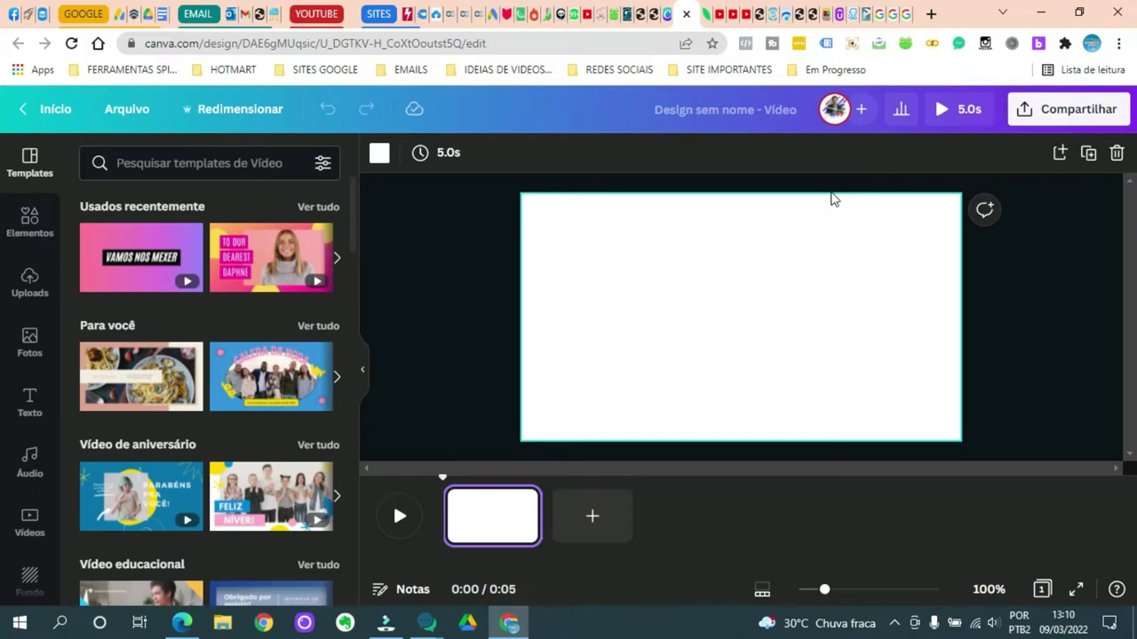
left_click(200, 163)
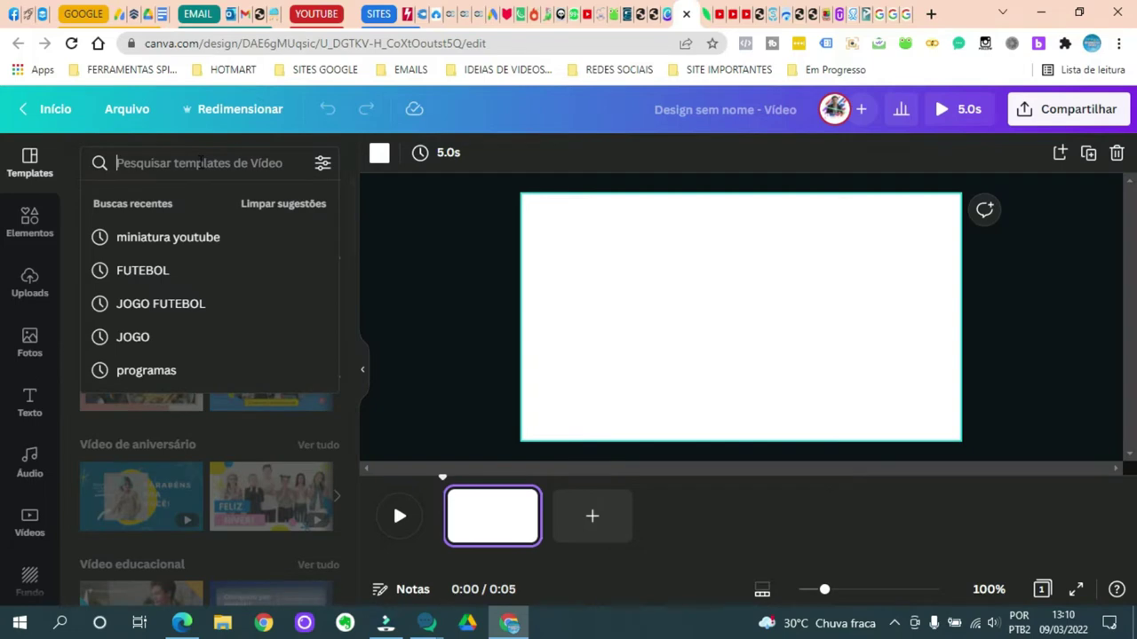
type("subcribe")
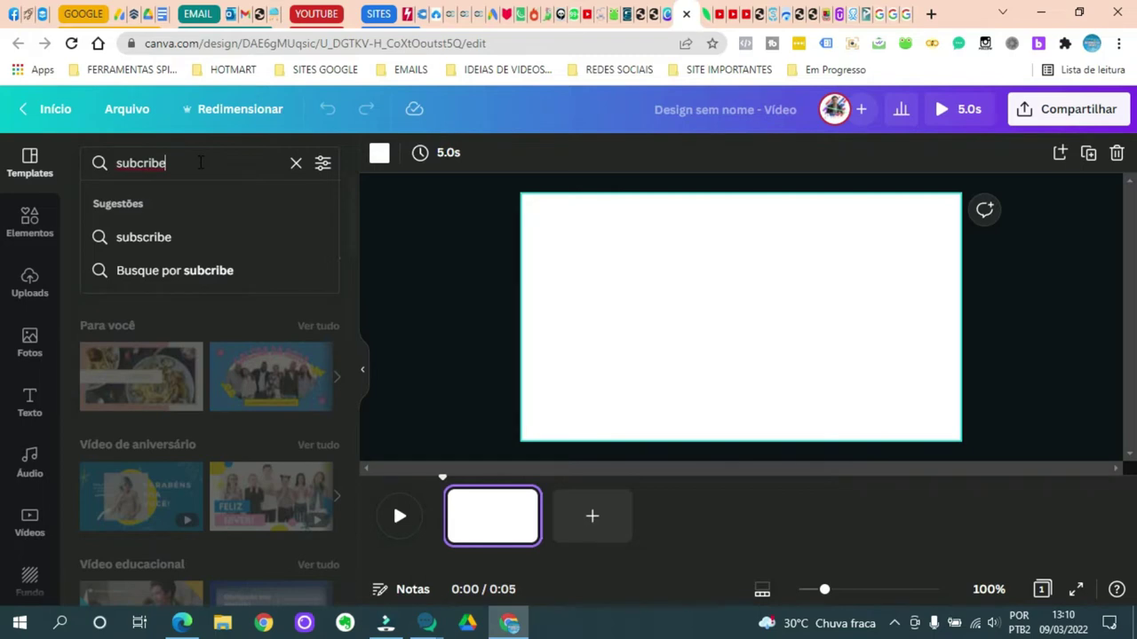
left_click(170, 238)
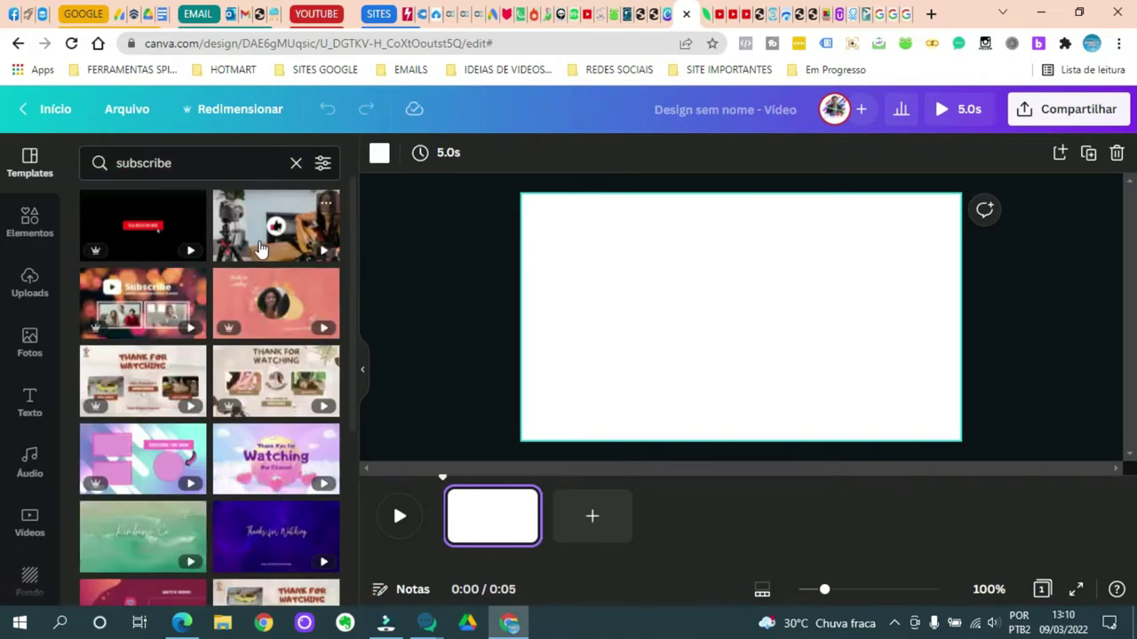
scroll(260, 249, "down", 1)
scroll(262, 235, "up", 1)
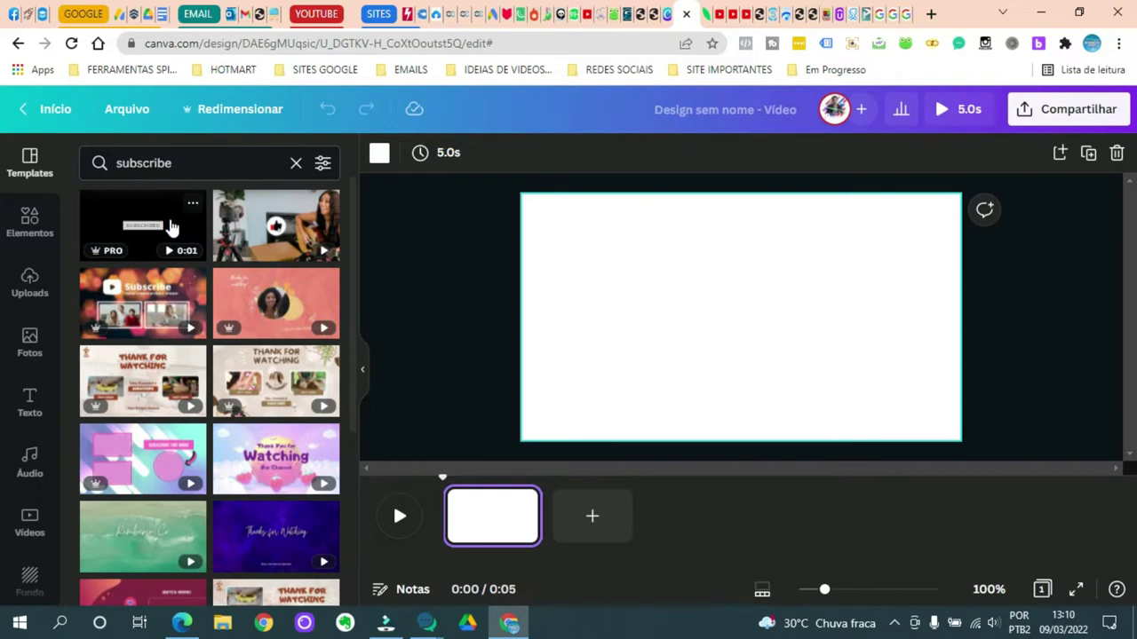
Step: Apply the red SUBSCRIBE page of the Minimalist Subscribe Button Animation Youtube Intro template and clear the template search
left_click(173, 228)
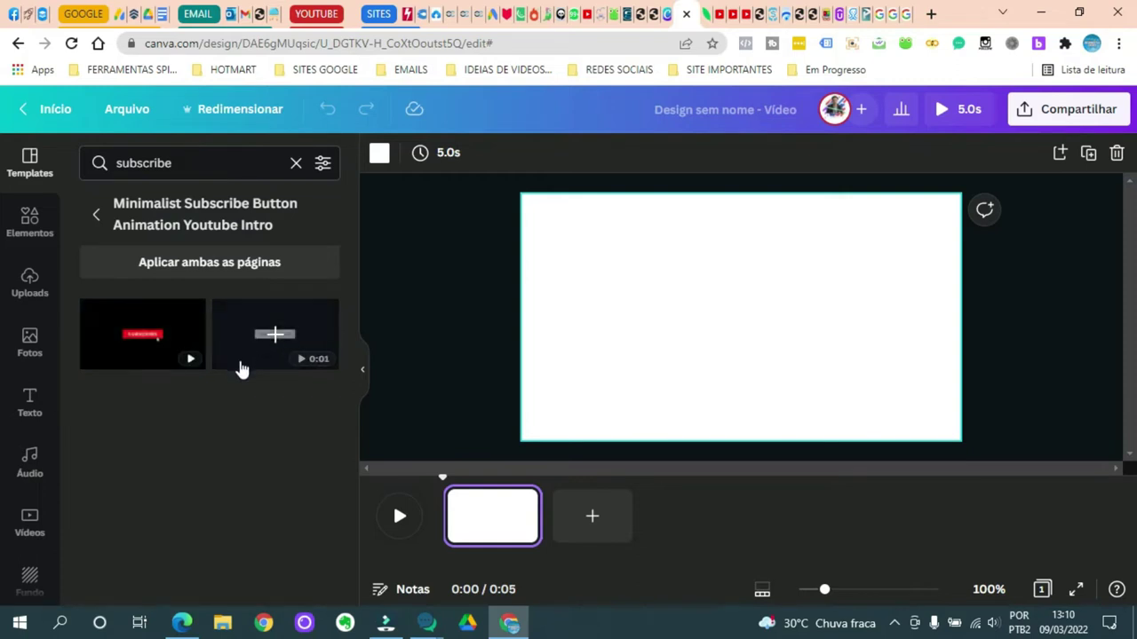
left_click(126, 330)
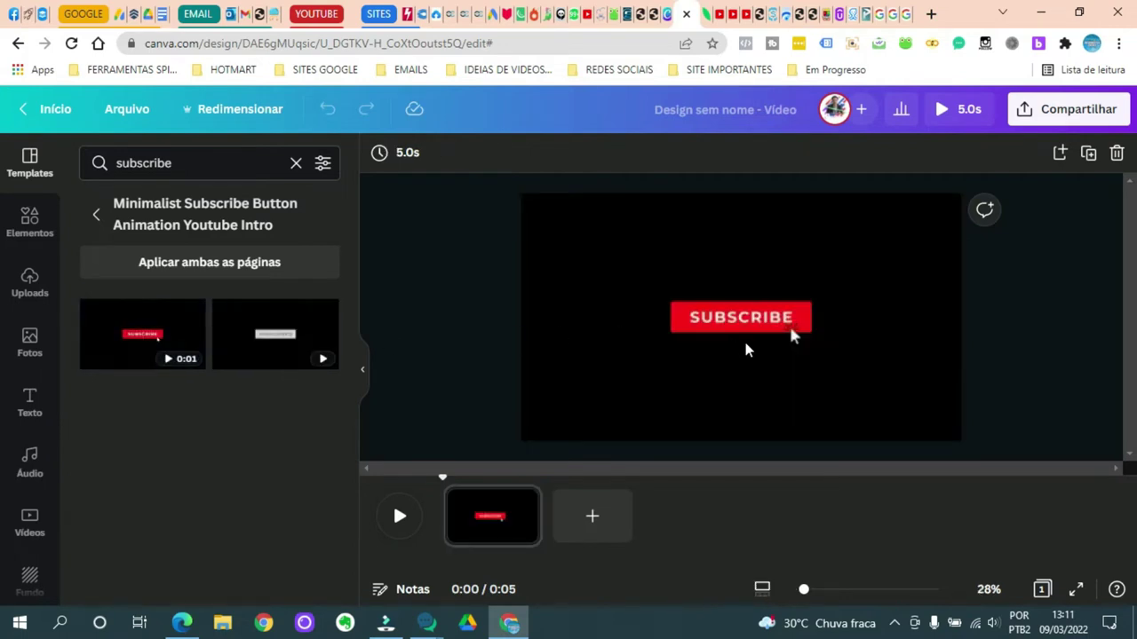
left_click(886, 384)
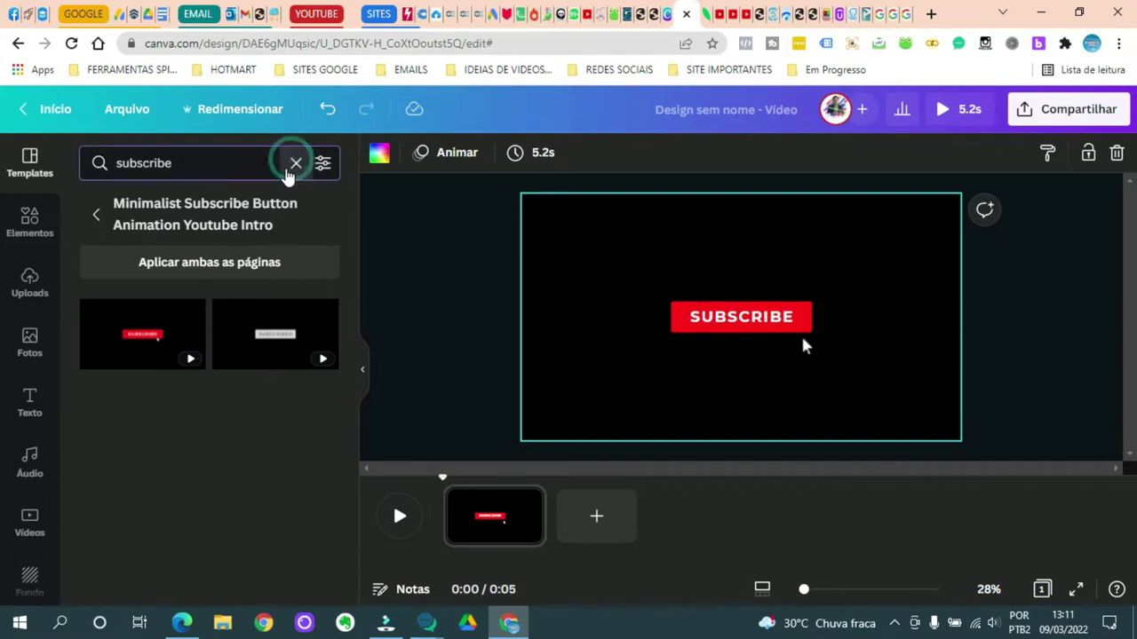
left_click(296, 162)
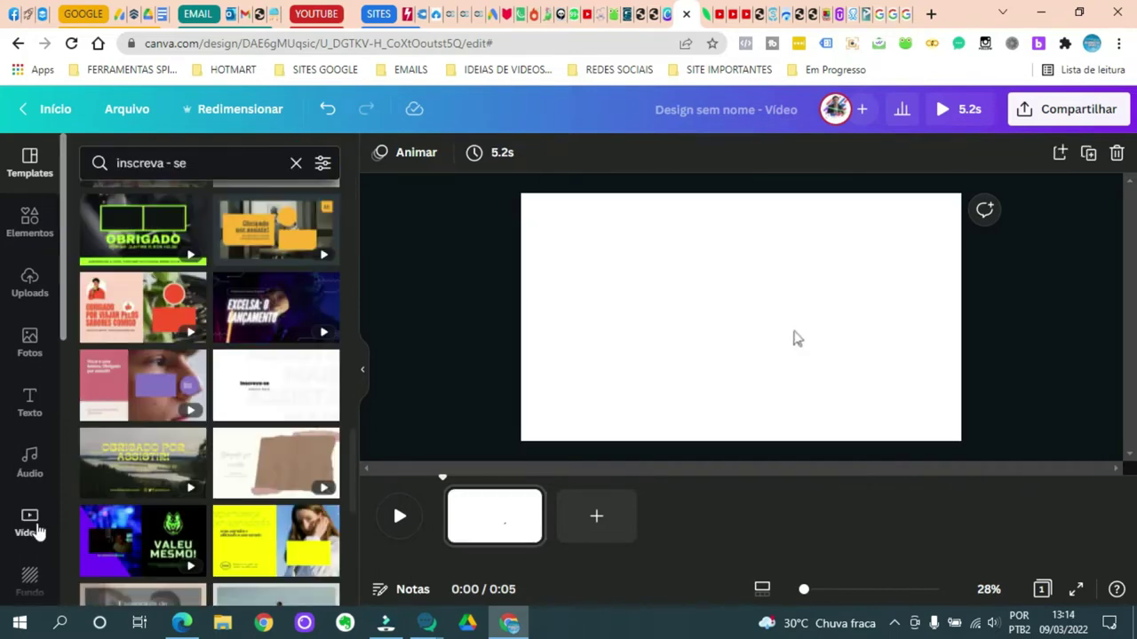
Step: Search the stock video library for "subscribe"
left_click(30, 522)
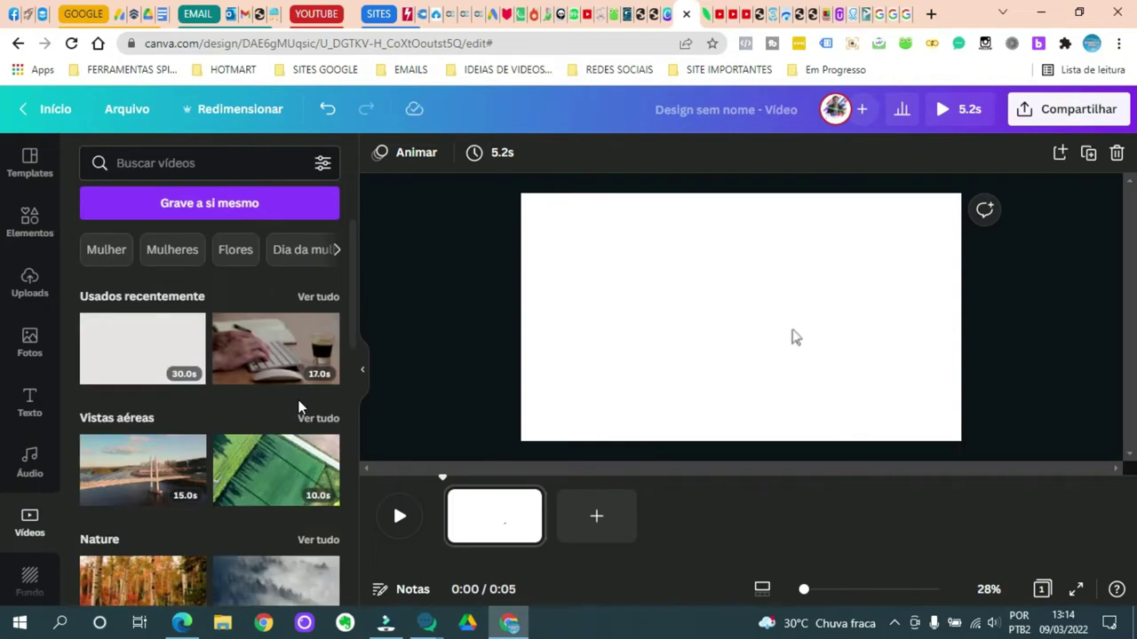
left_click(198, 162)
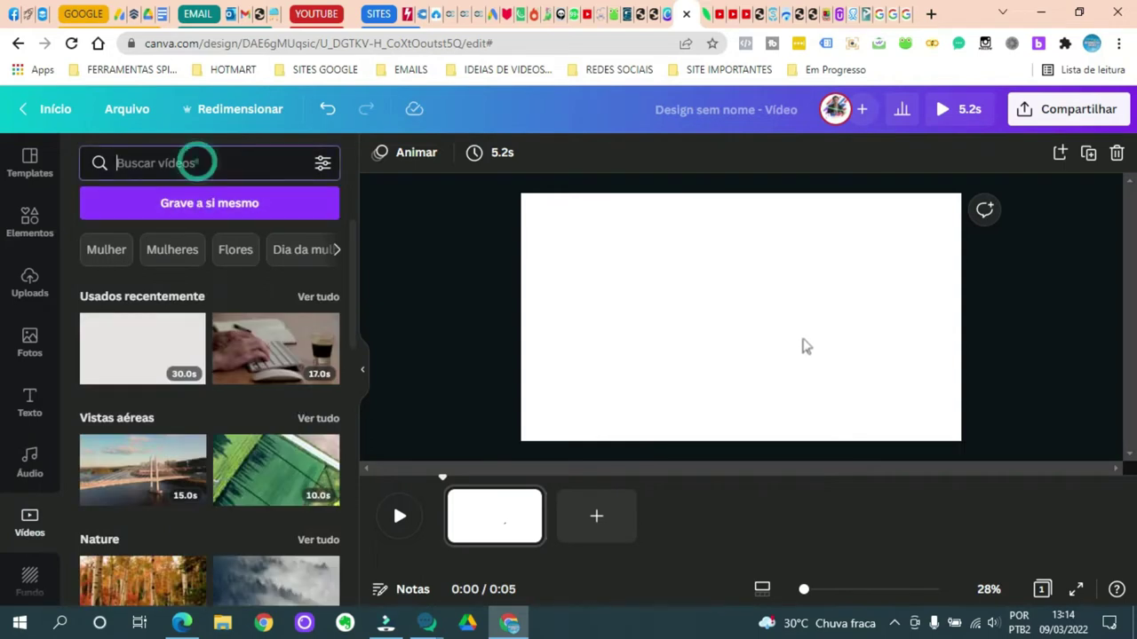
type("s")
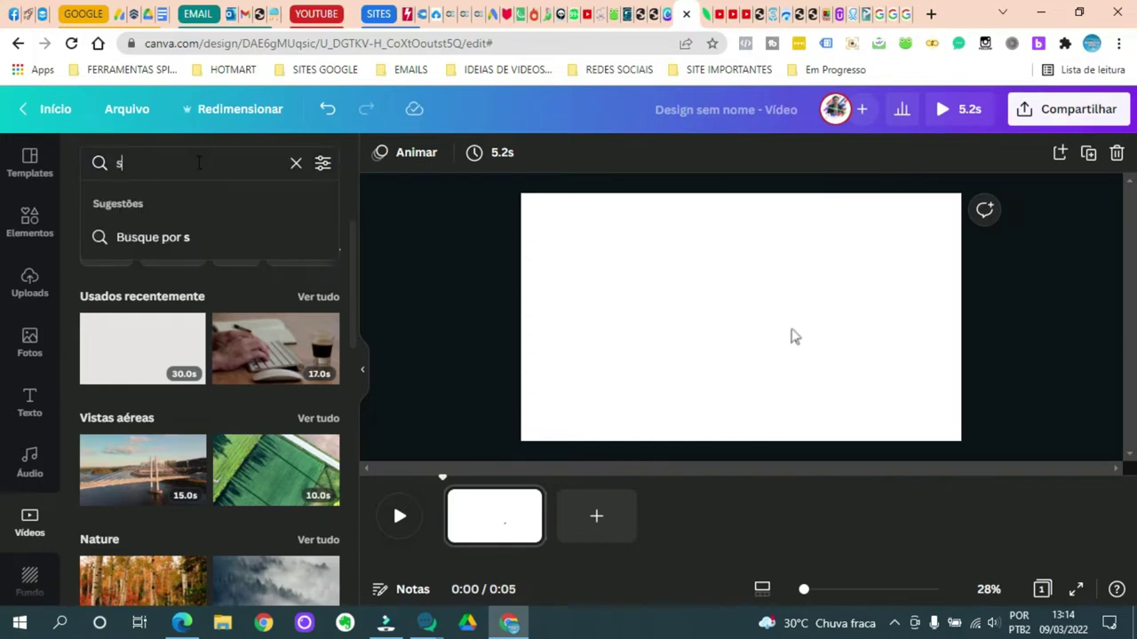
type("ub")
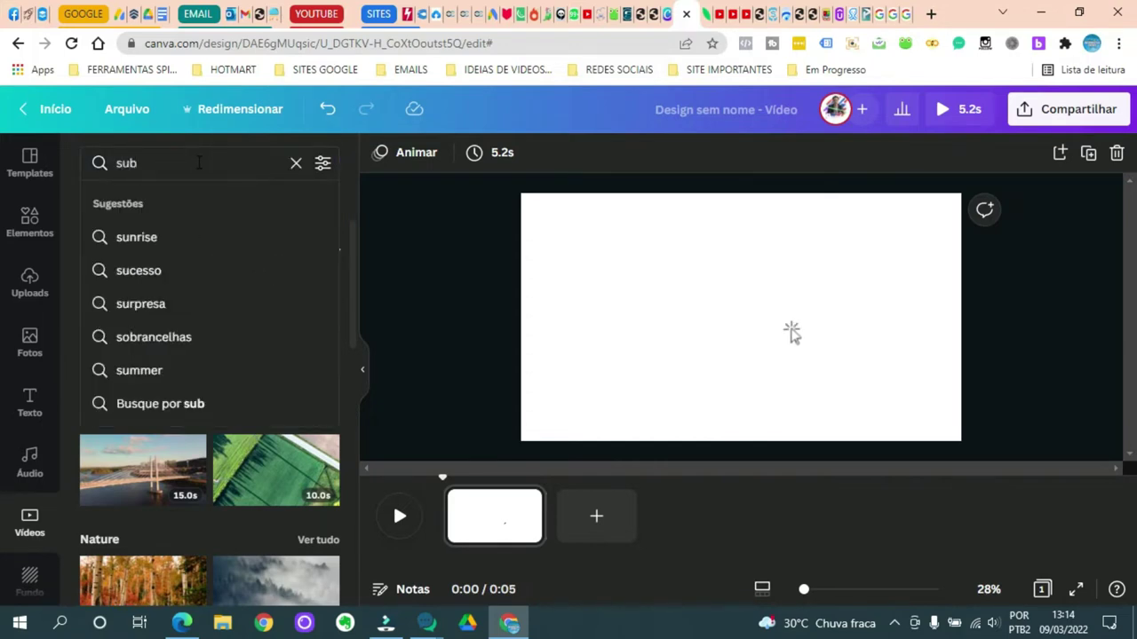
type("cribe")
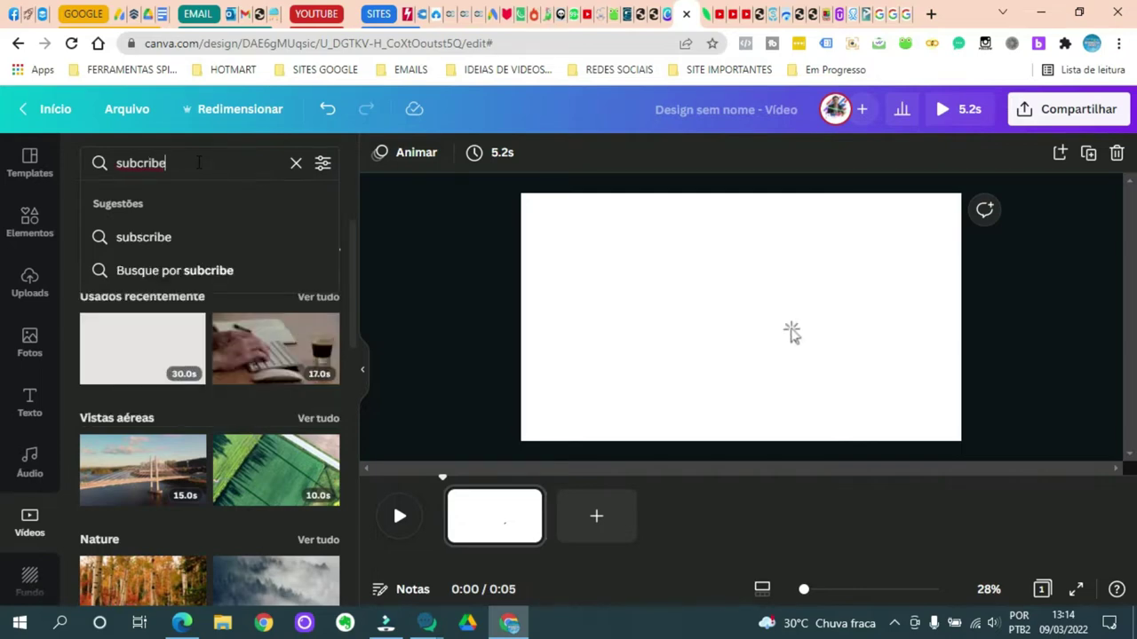
left_click(155, 237)
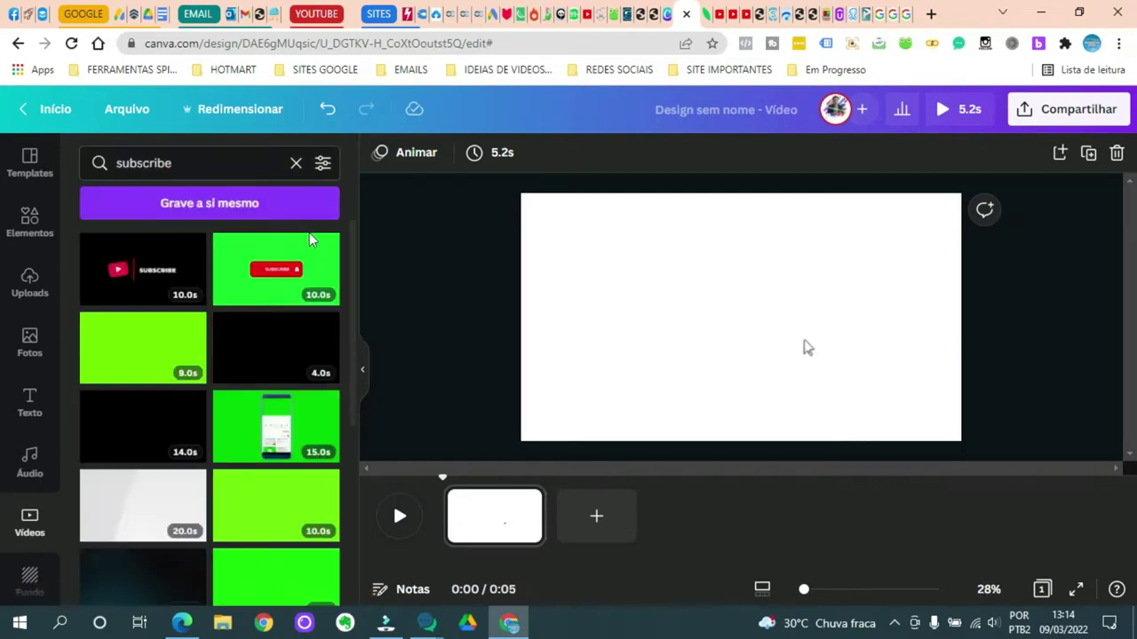
Step: Preview the first two subscribe videos and delete the leftover cursor graphic from the page
mouse_move(293, 259)
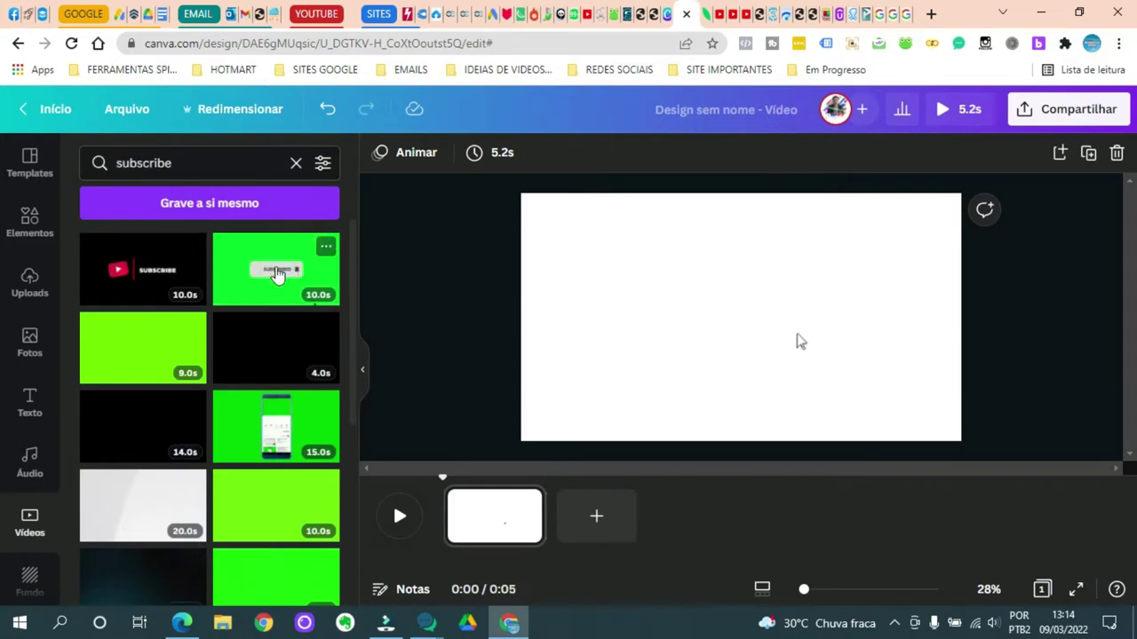
mouse_move(137, 264)
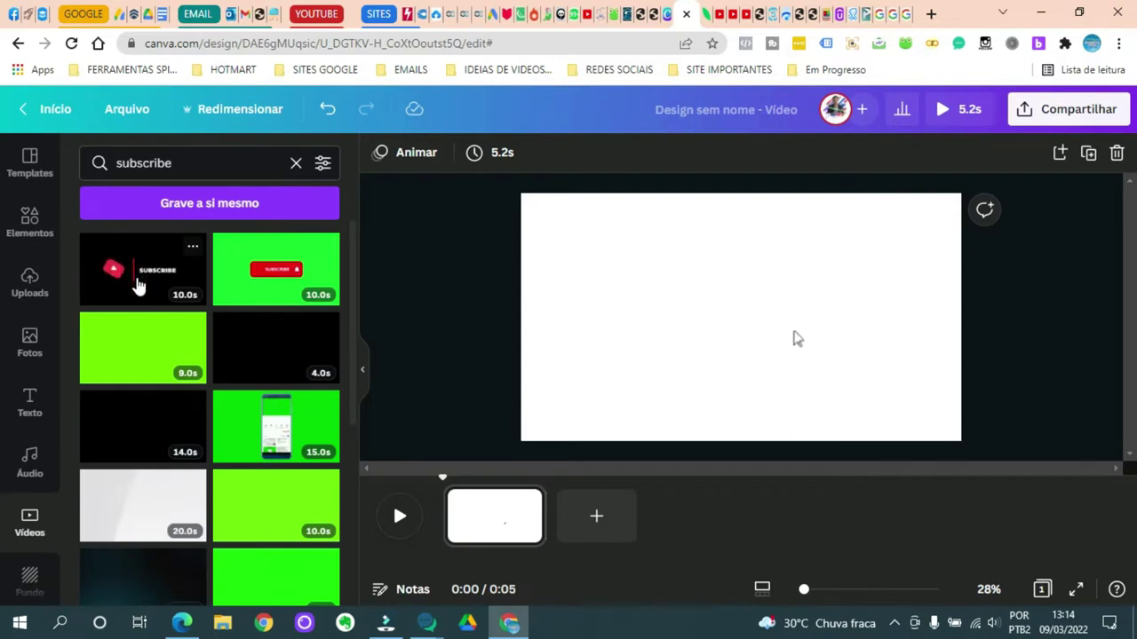
left_click_drag(142, 286, 804, 340)
key("Delete")
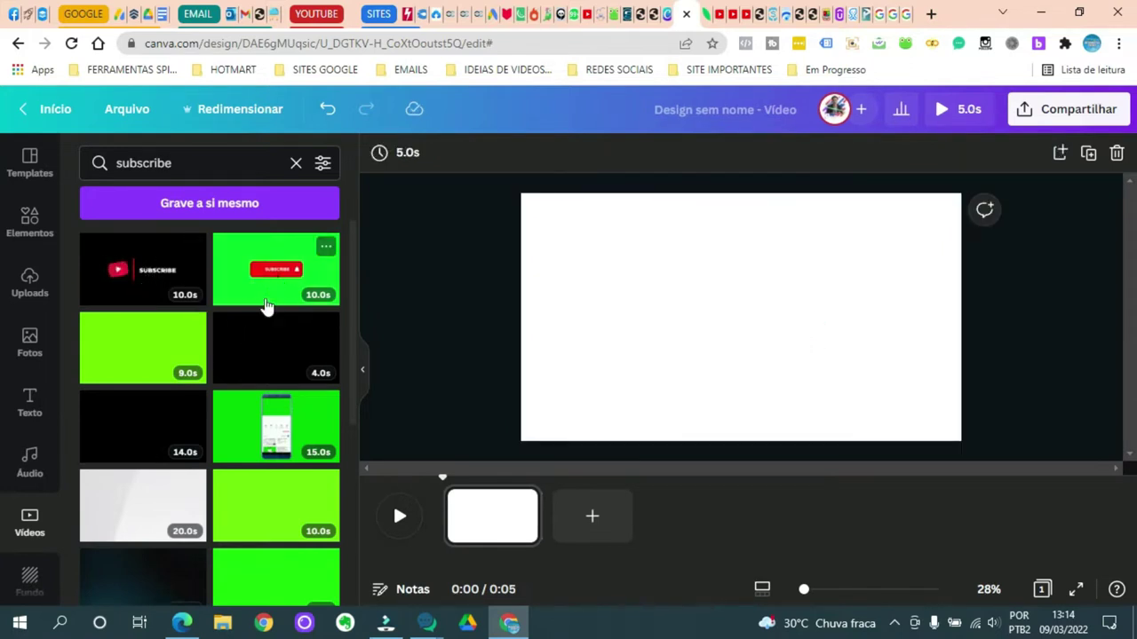
Step: Browse the subscribe video results and preview the button animations, including green-screen, white-background and black-background clips
scroll(236, 339, "down", 3)
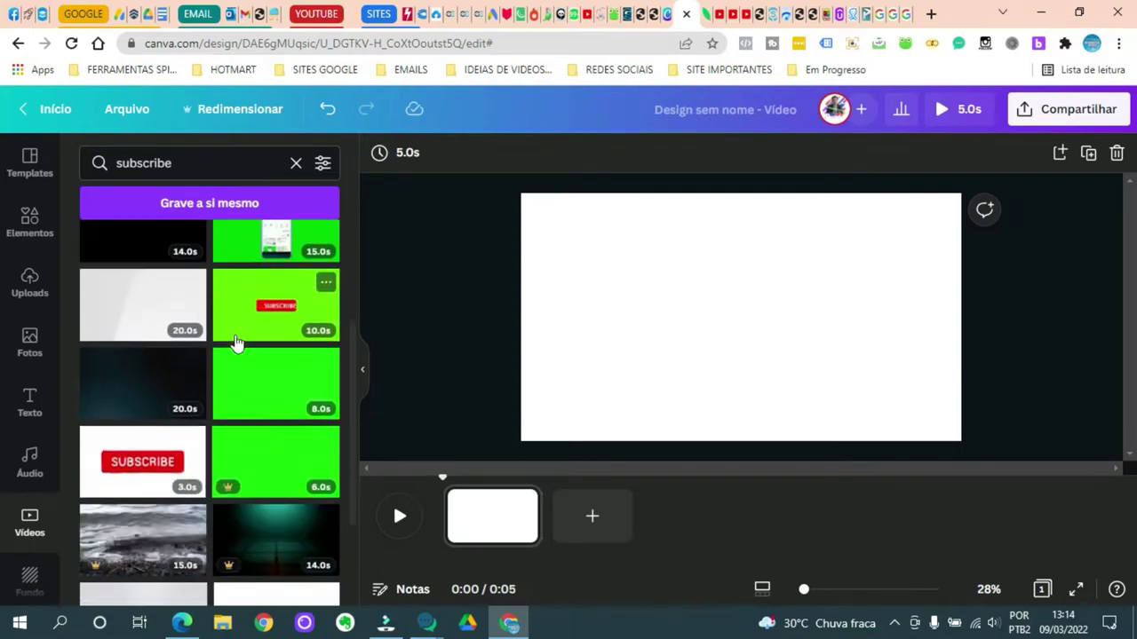
scroll(236, 343, "down", 1)
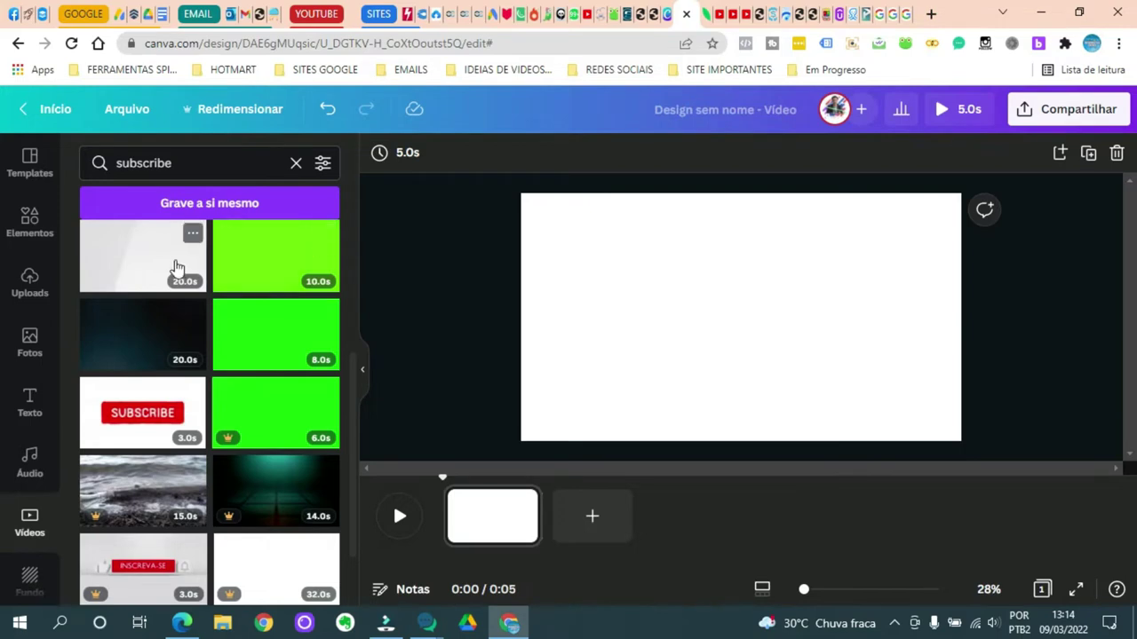
scroll(200, 259, "up", 4)
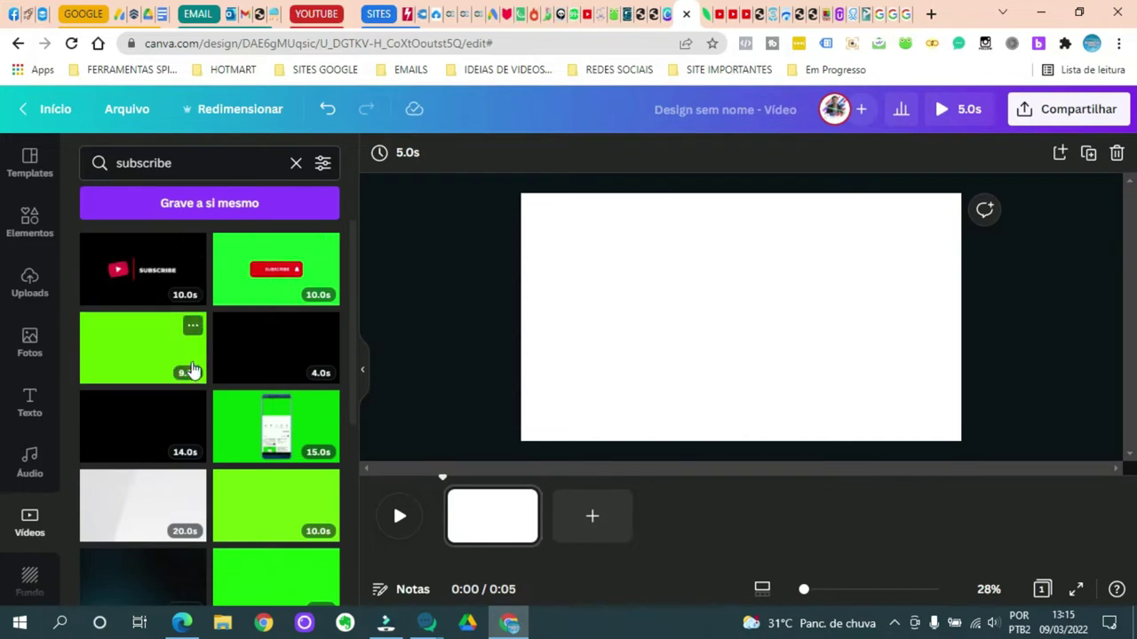
scroll(267, 387, "down", 2)
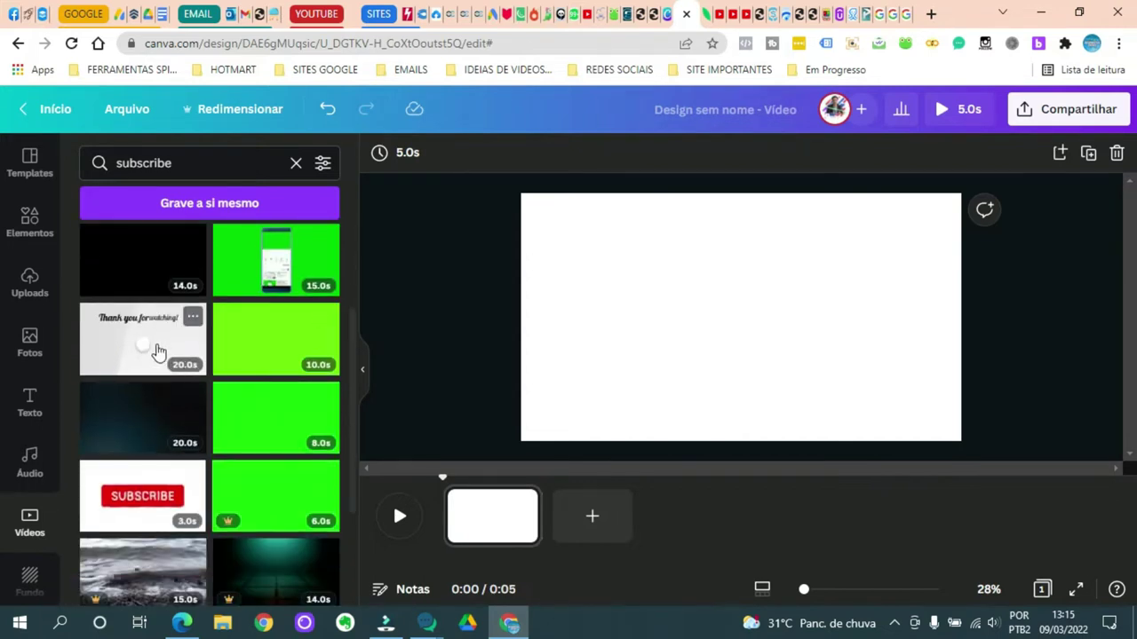
scroll(231, 355, "down", 2)
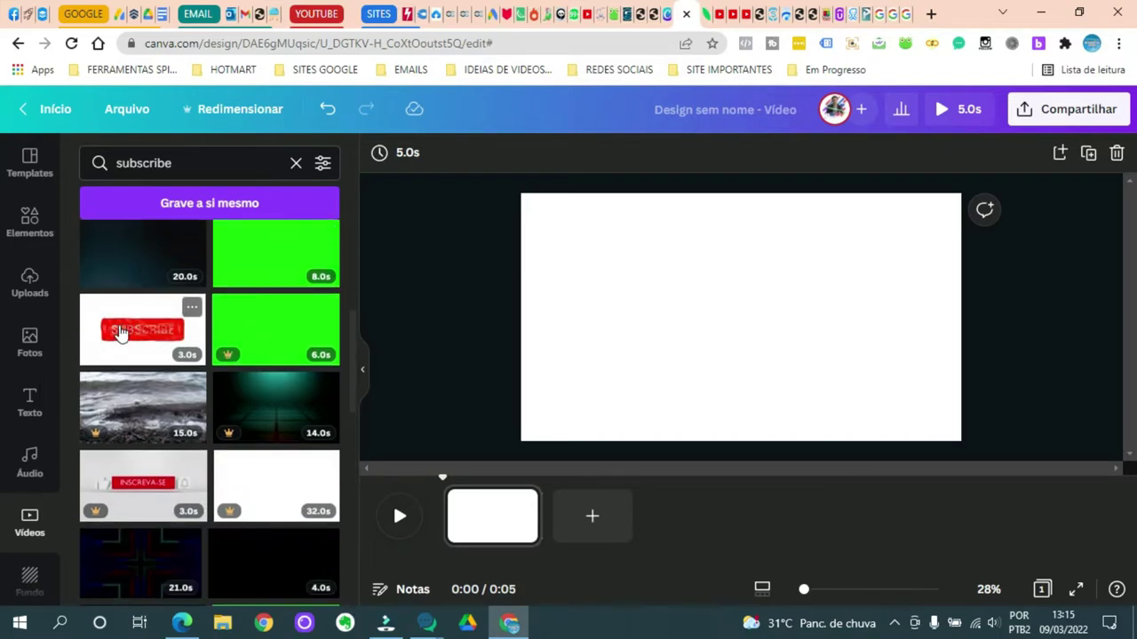
scroll(133, 334, "down", 2)
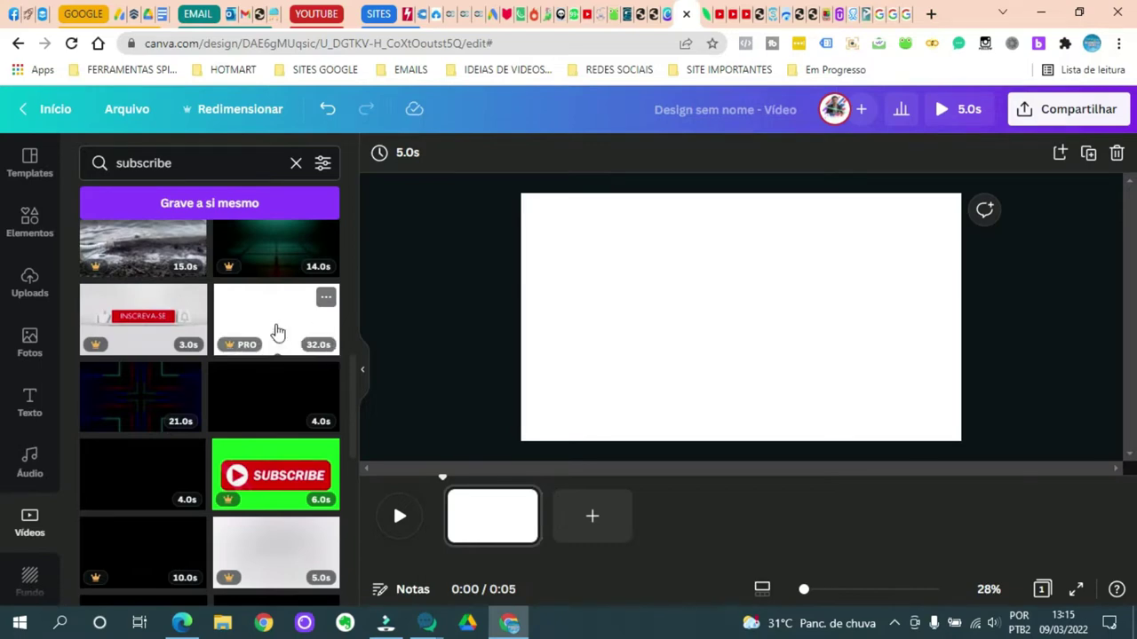
scroll(169, 315, "down", 1)
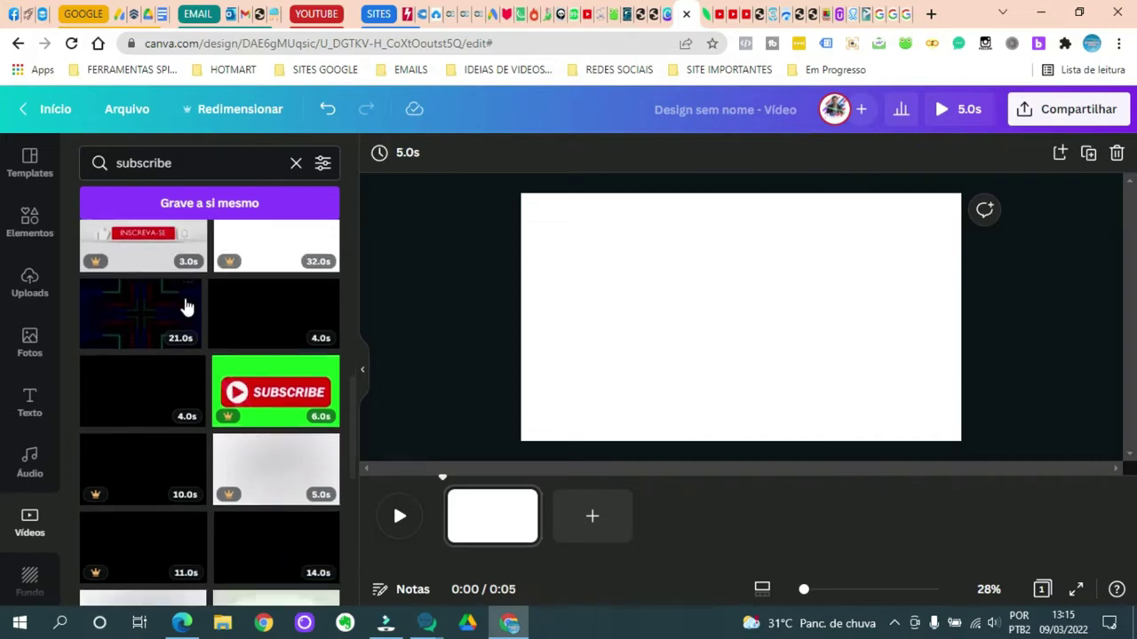
scroll(275, 310, "down", 1)
scroll(275, 310, "up", 1)
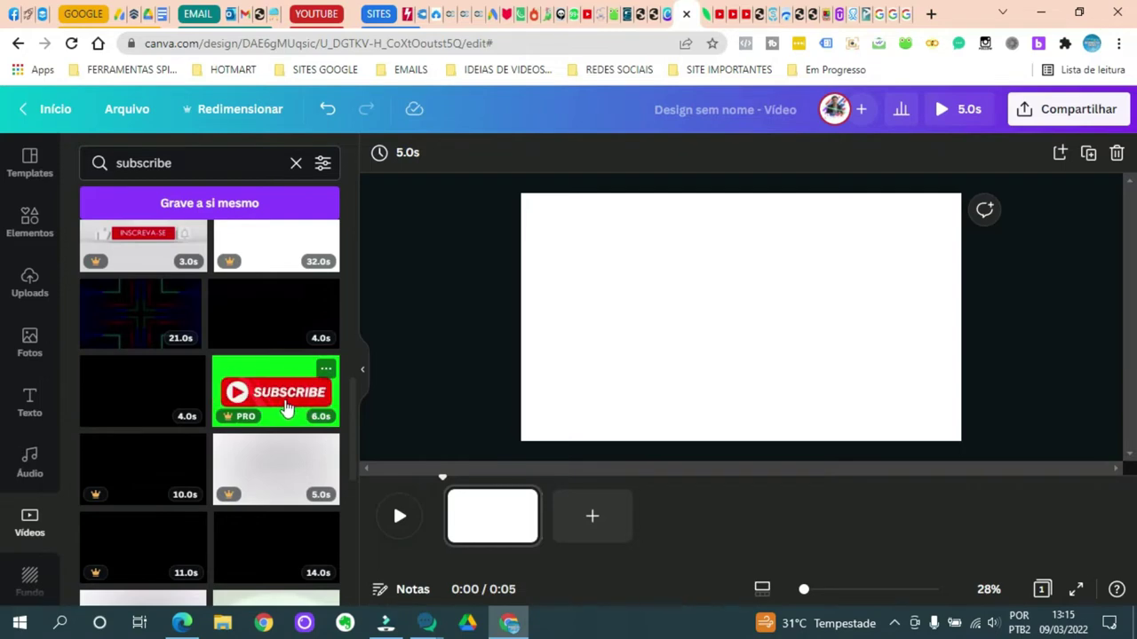
scroll(173, 381, "down", 1)
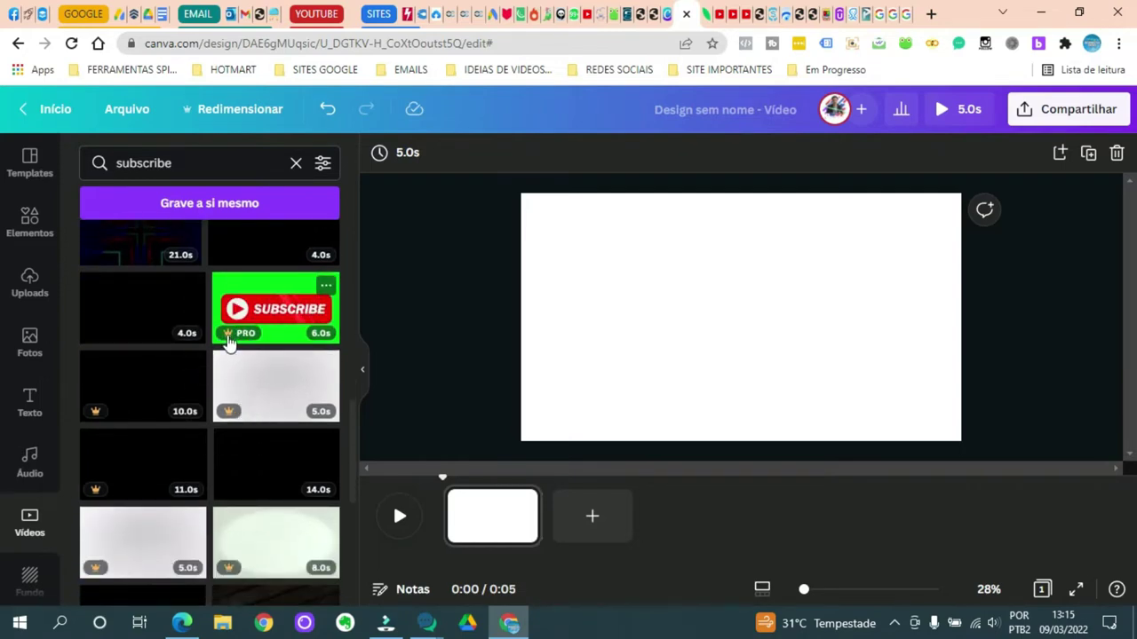
scroll(263, 393, "down", 3)
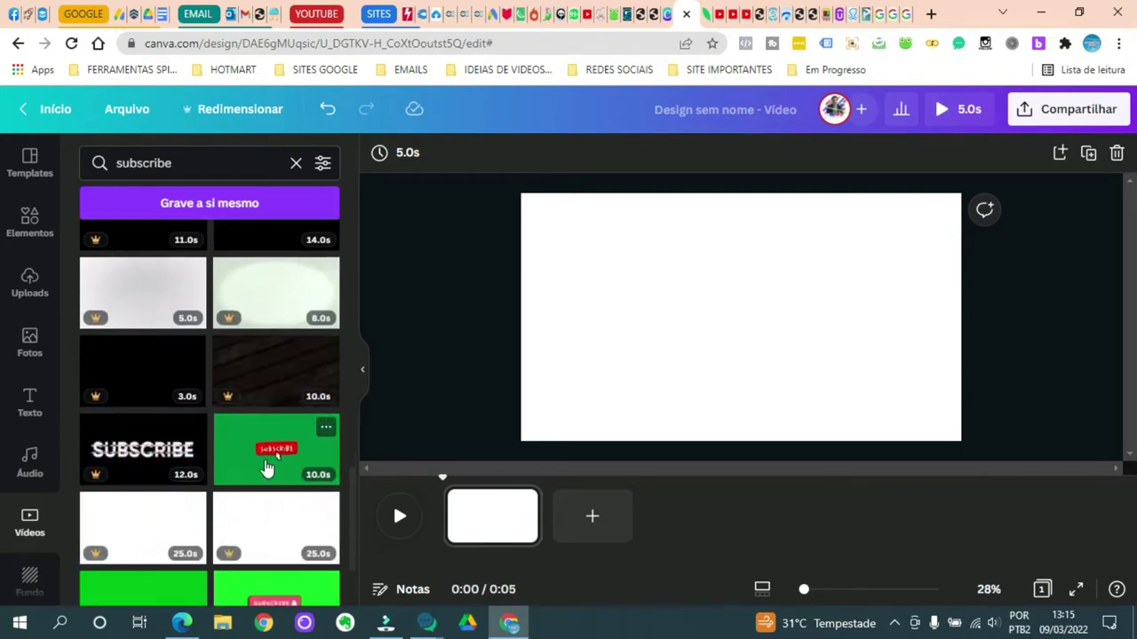
scroll(267, 371, "down", 2)
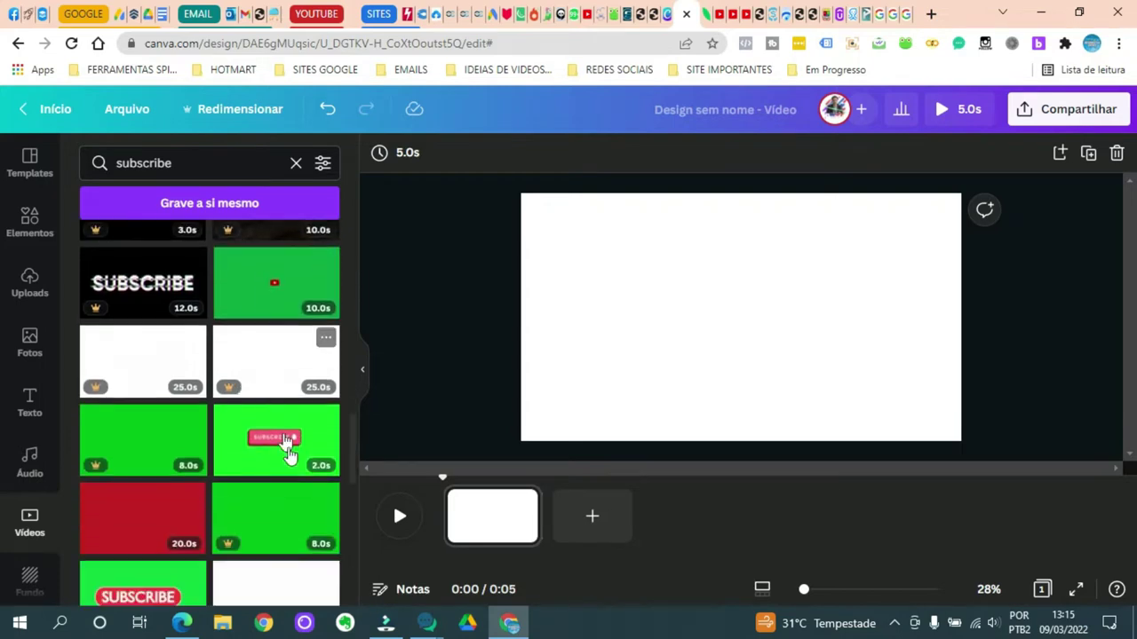
scroll(266, 420, "down", 3)
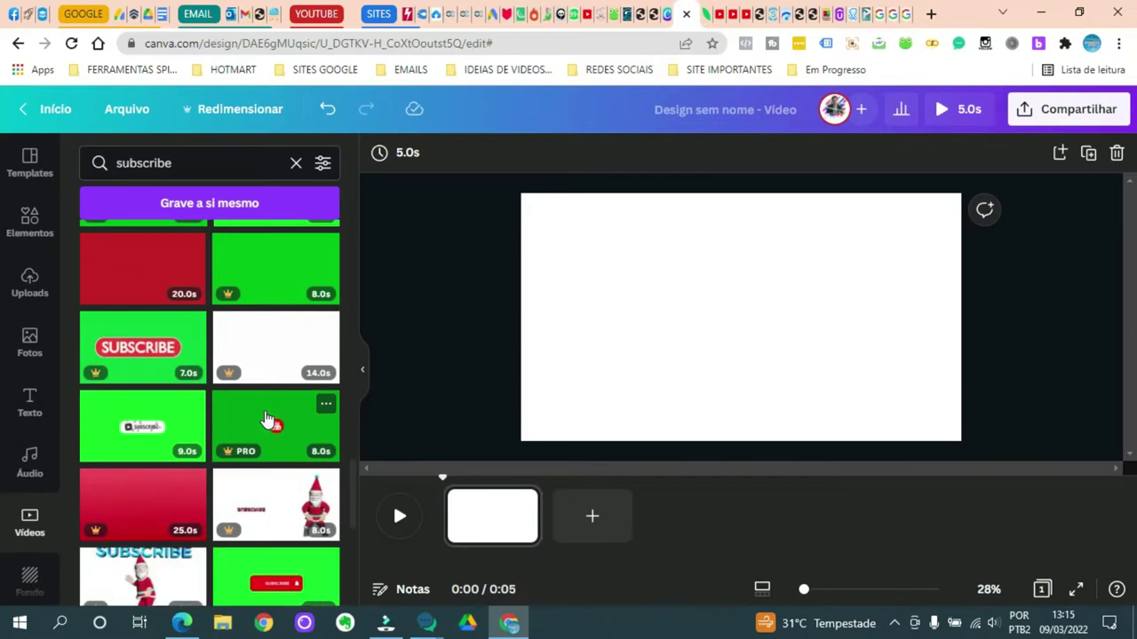
scroll(266, 420, "down", 2)
scroll(254, 382, "down", 2)
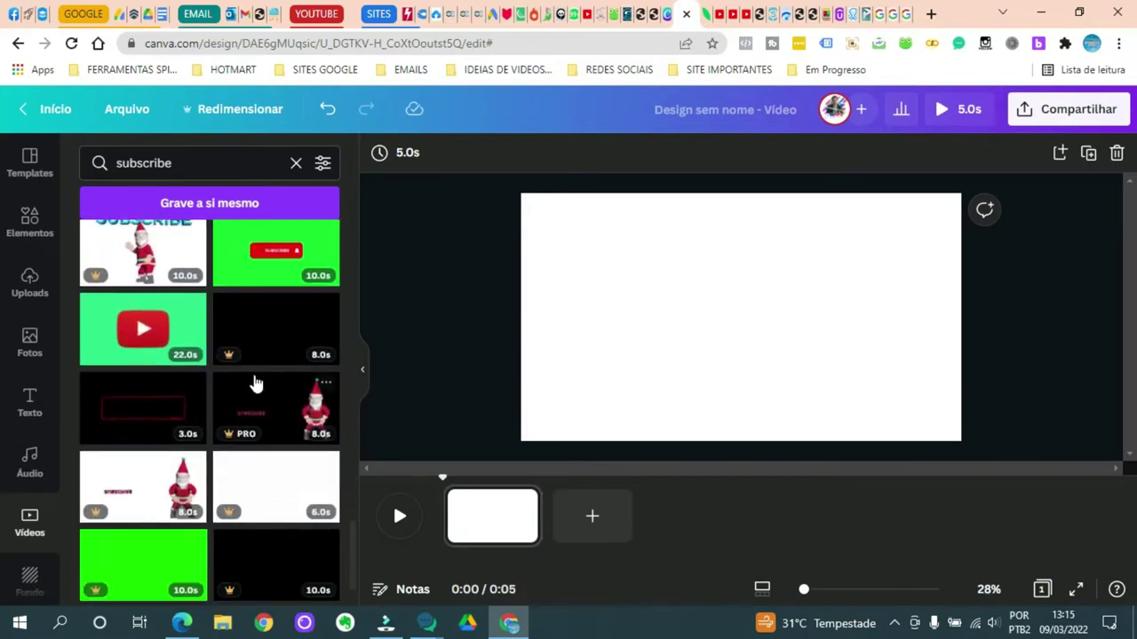
scroll(222, 381, "down", 2)
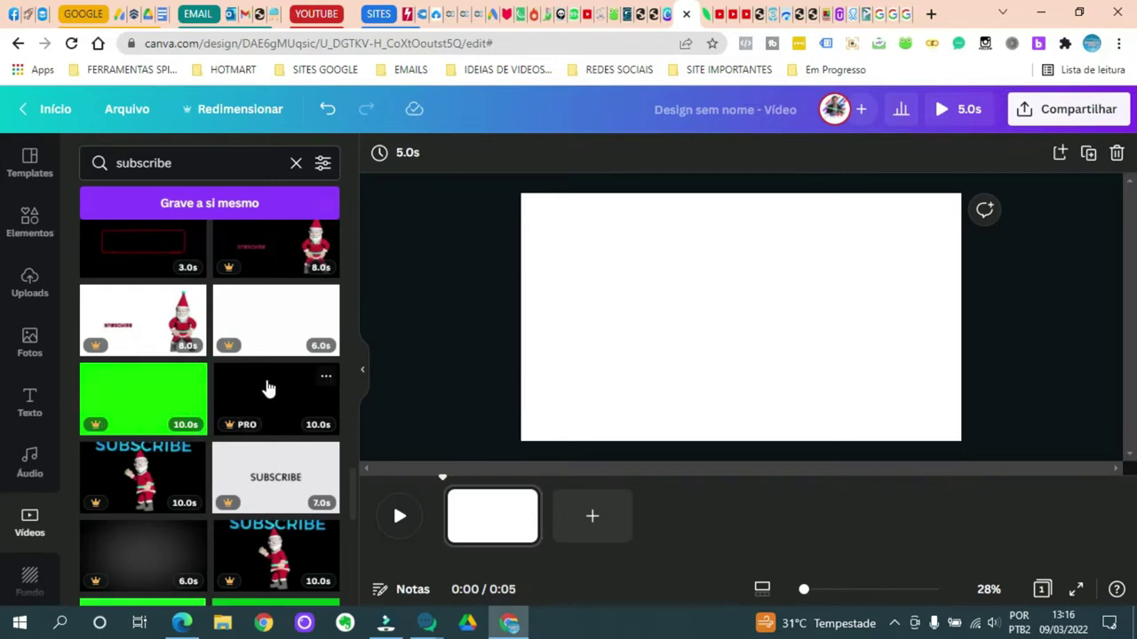
scroll(266, 388, "down", 2)
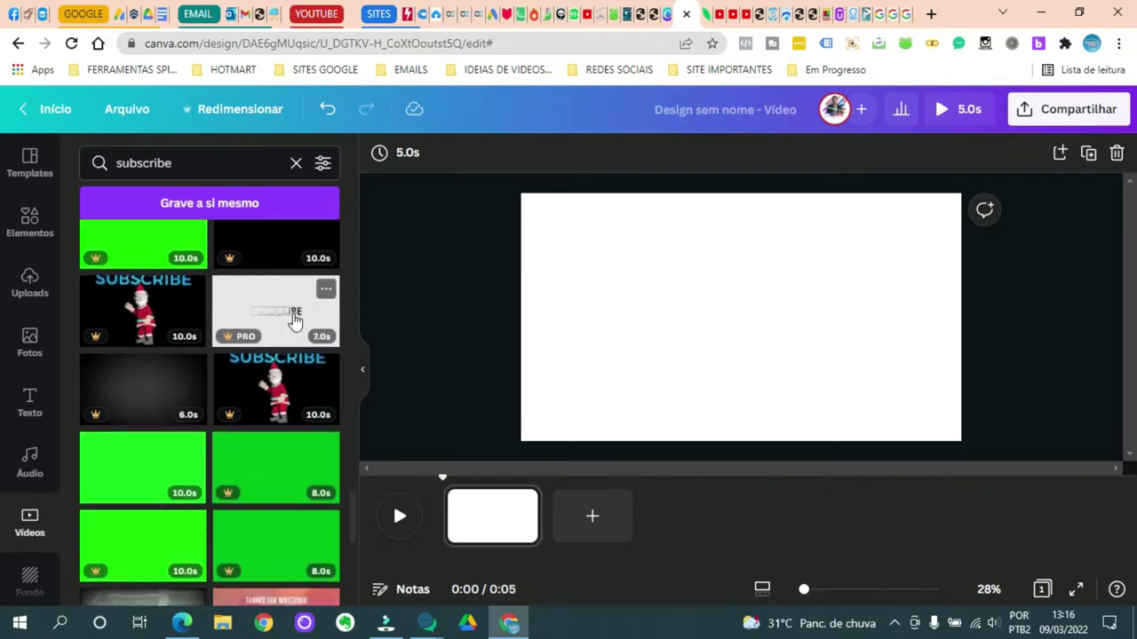
scroll(284, 322, "down", 2)
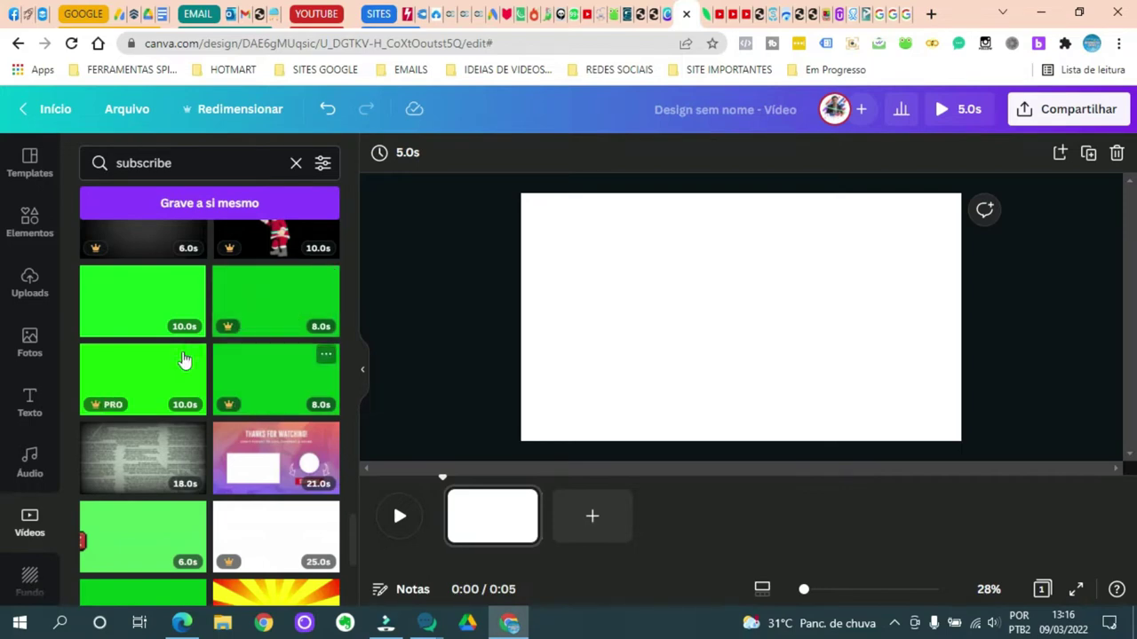
scroll(184, 363, "down", 3)
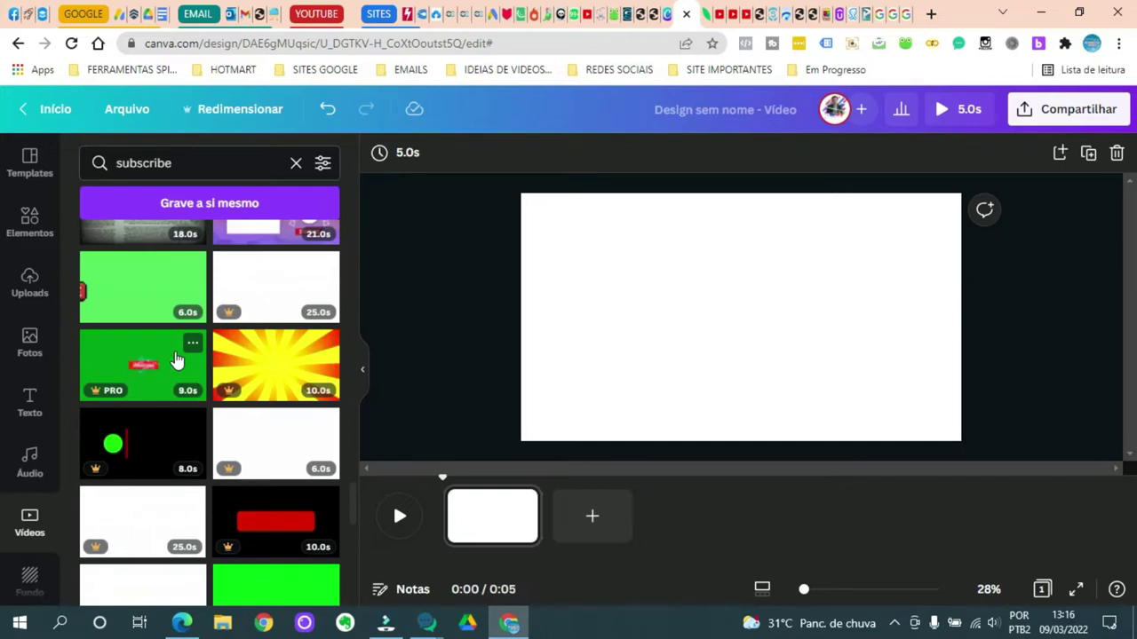
Step: Add the 8-second green-screen subscribe video with the yellow bell, enlarge it to fill the page and play it
scroll(281, 362, "up", 3)
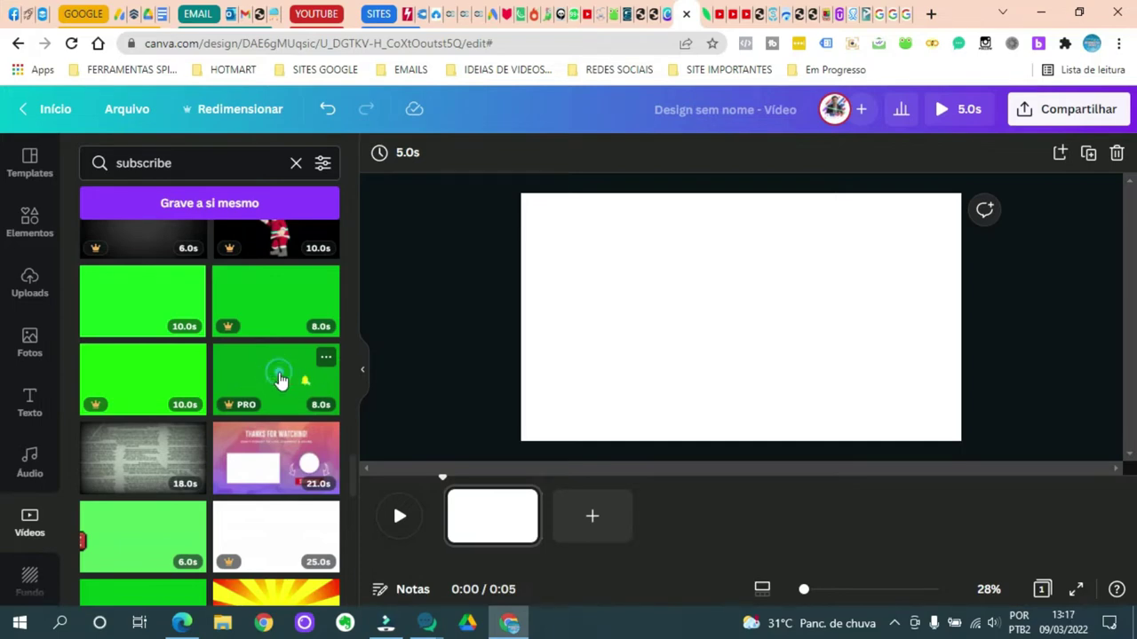
left_click(280, 380)
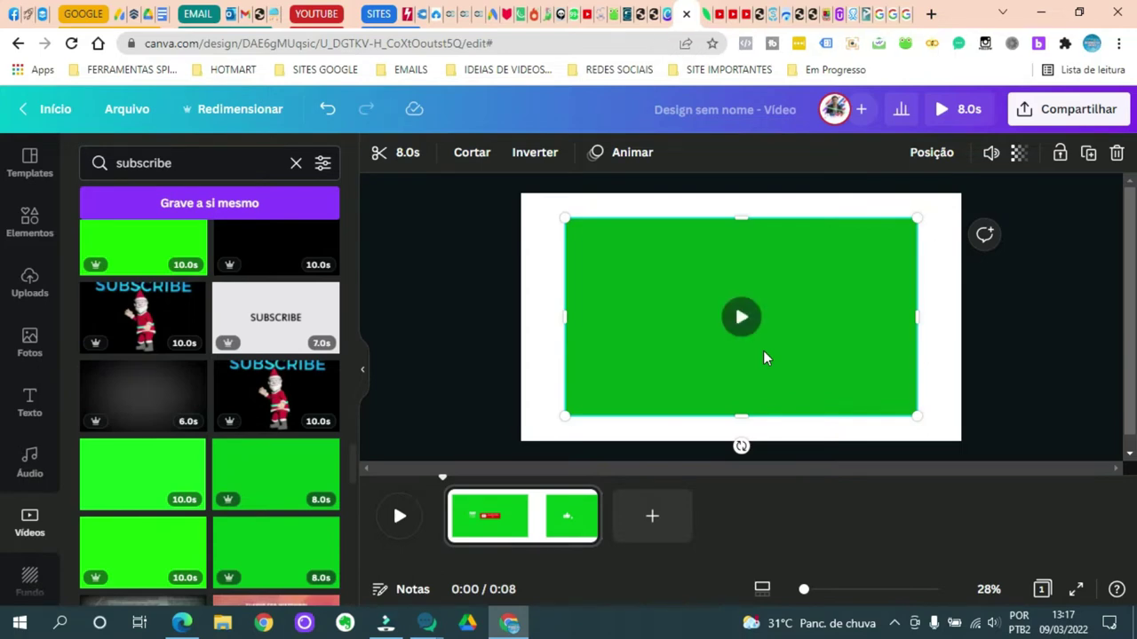
mouse_move(635, 264)
left_click_drag(565, 218, 521, 193)
left_click_drag(918, 417, 956, 450)
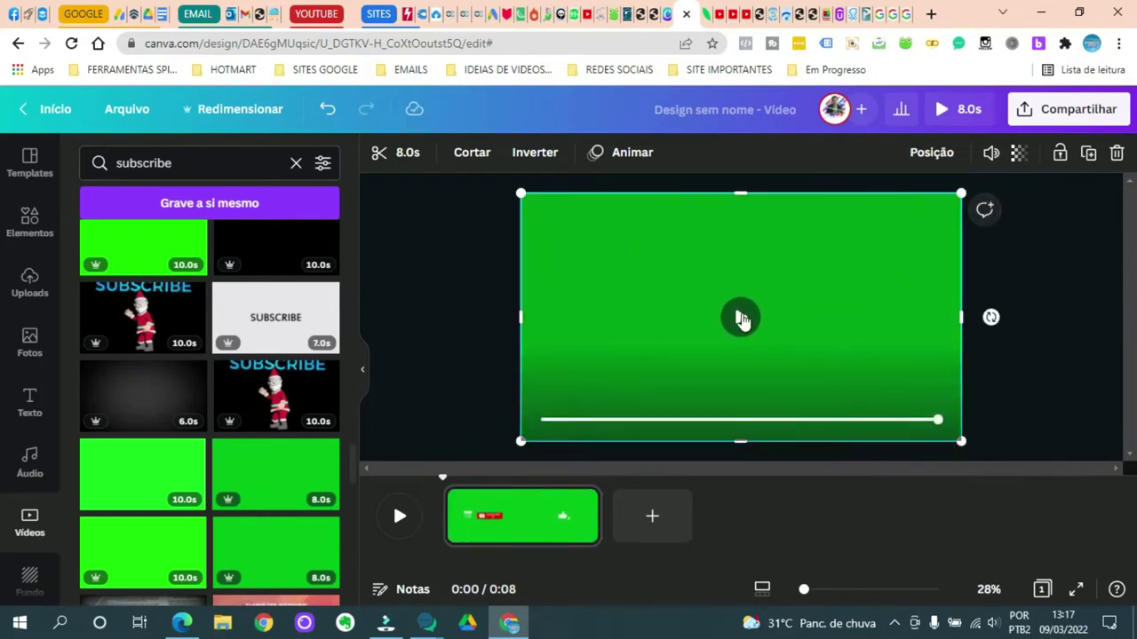
left_click(741, 317)
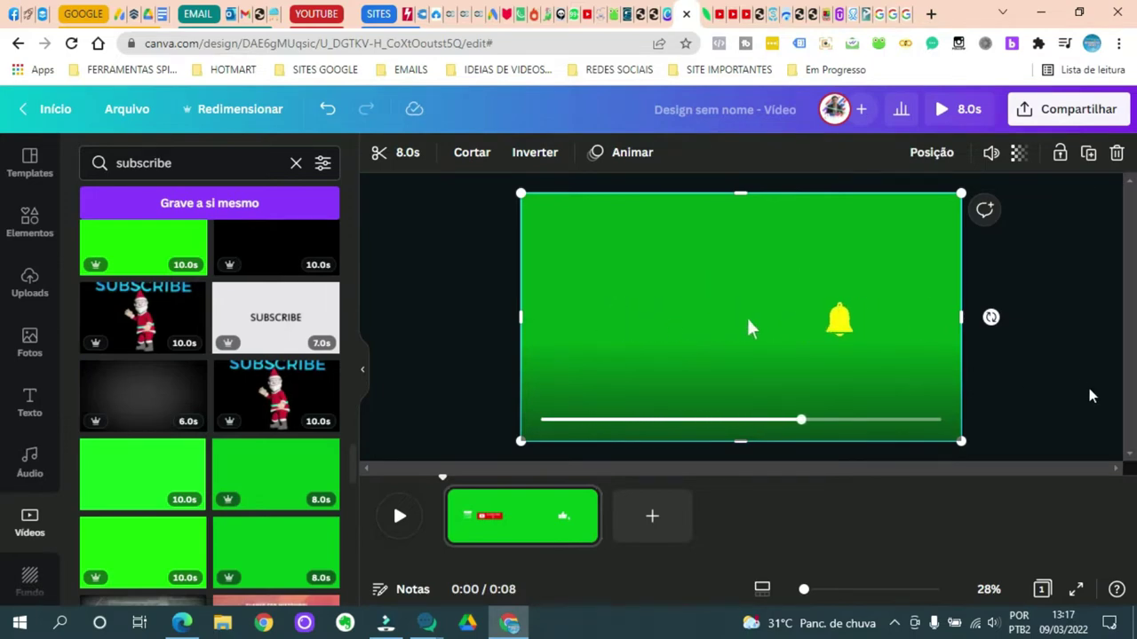
Step: Add a blank second page, check the subscribe button frame on the first page, and return to the blank page
left_click(652, 520)
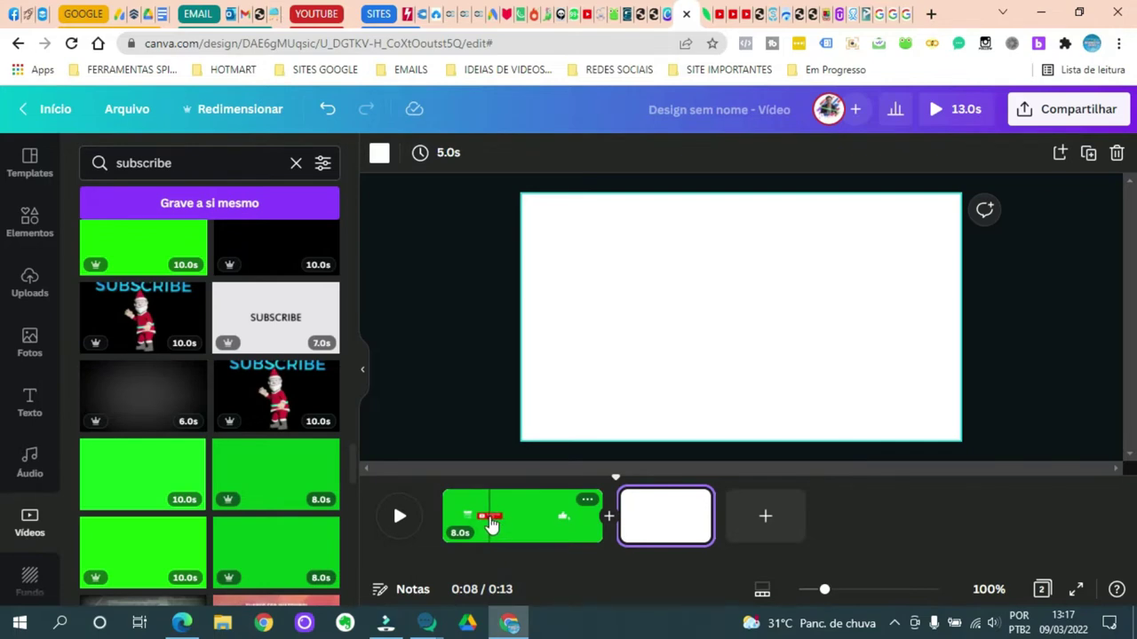
left_click(518, 526)
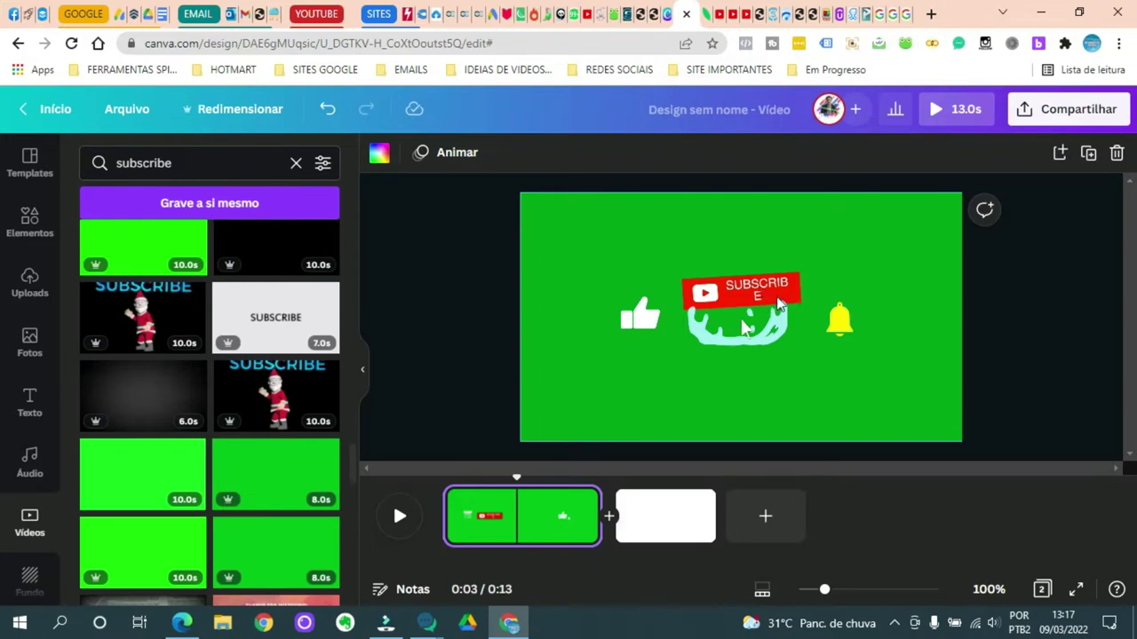
left_click(673, 517)
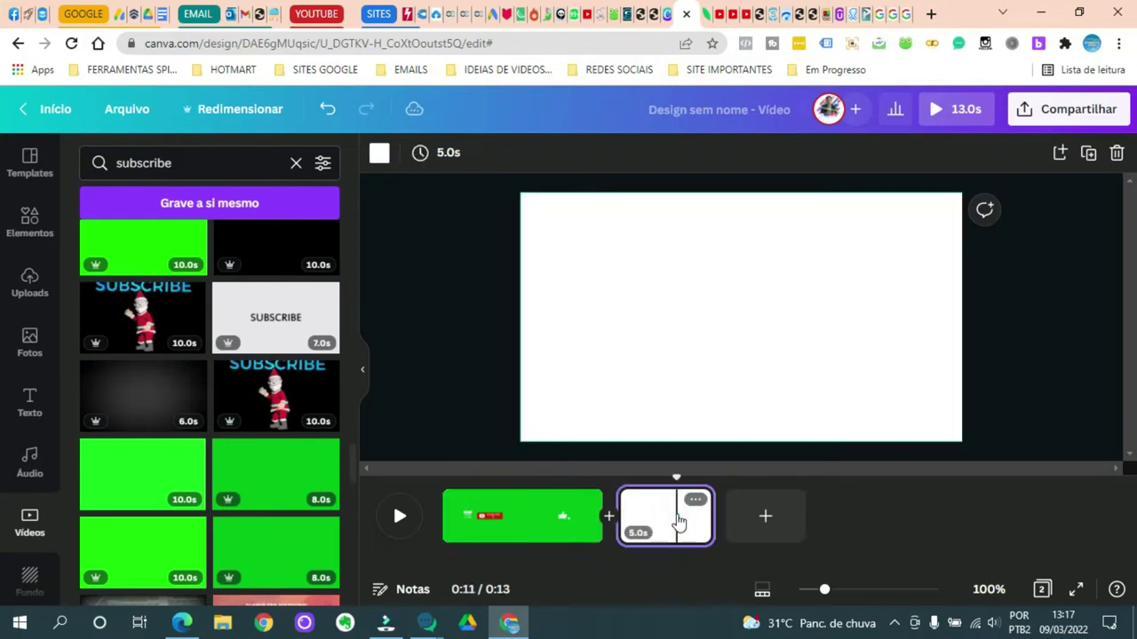
Step: Insert a rounded square from the lines and shapes collection and reshape it into a wide, flat button rectangle
left_click(16, 217)
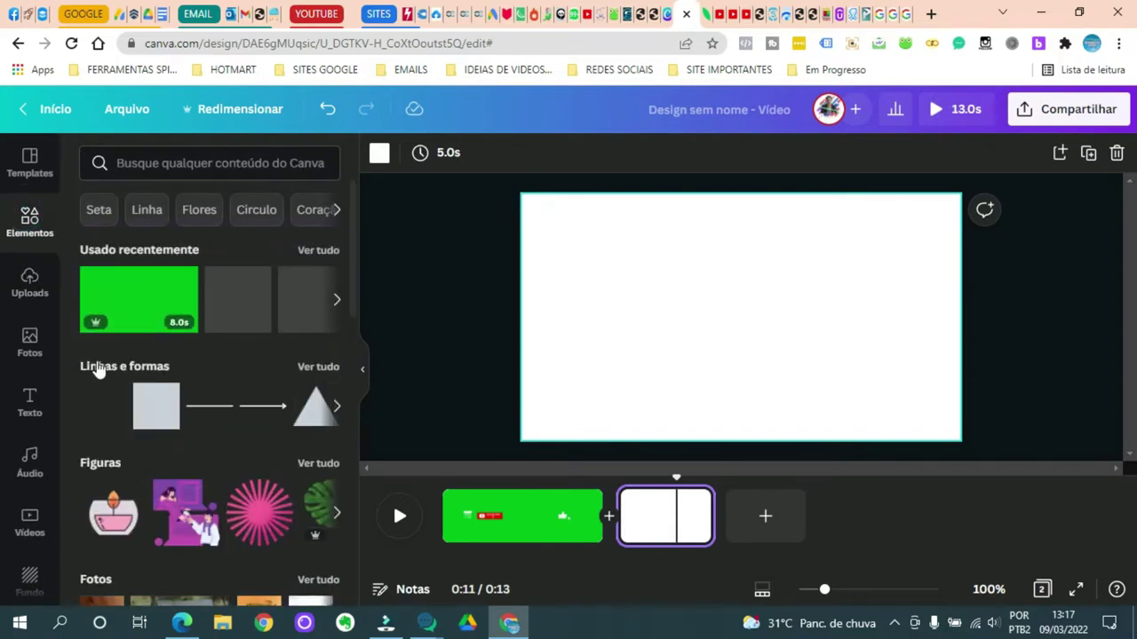
left_click(318, 367)
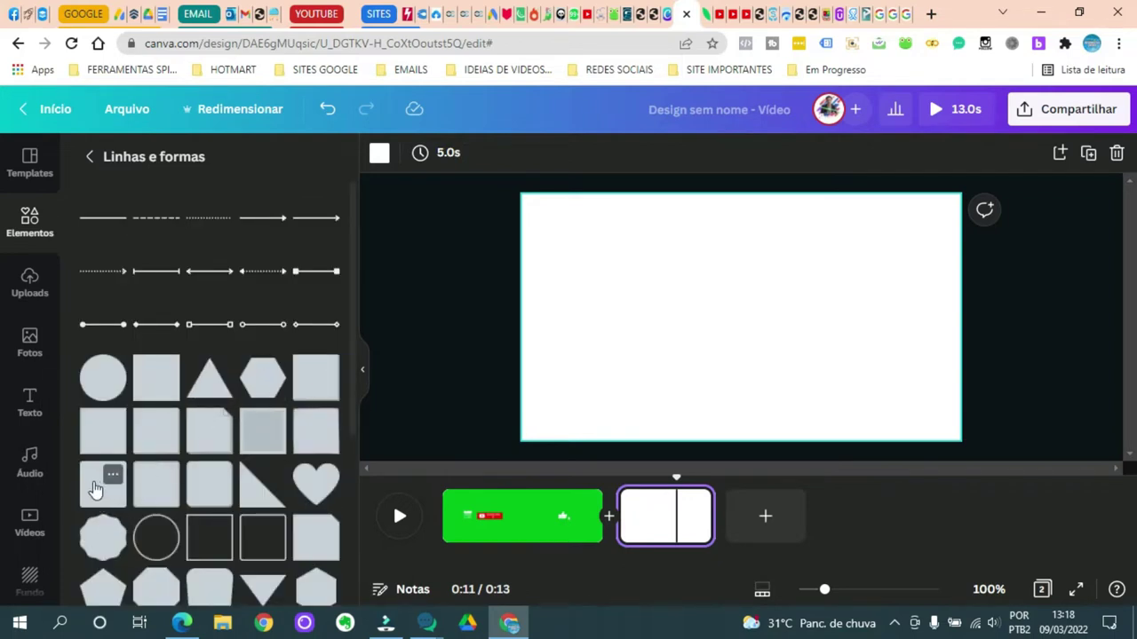
left_click(95, 487)
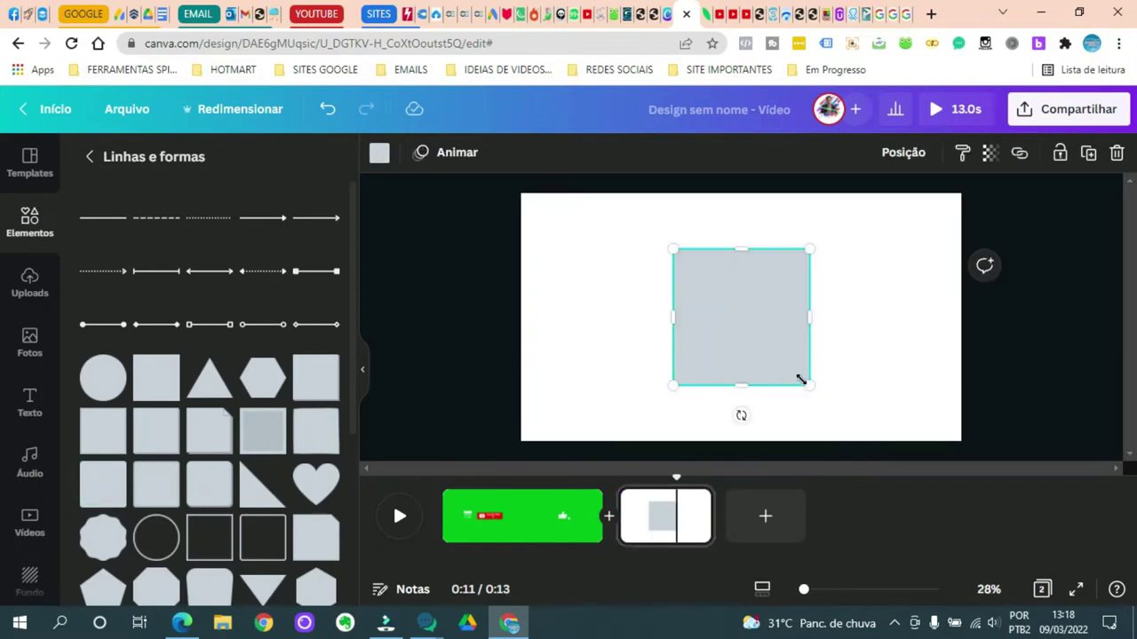
left_click_drag(816, 319, 877, 318)
left_click_drag(670, 322, 625, 319)
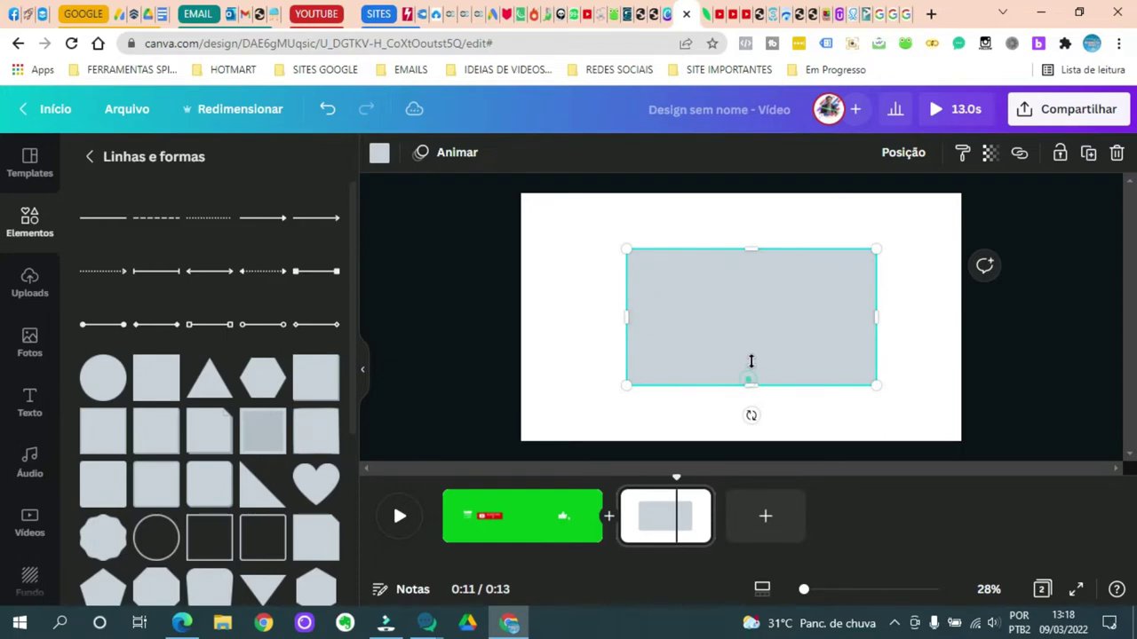
left_click_drag(751, 362, 746, 338)
left_click_drag(743, 255, 748, 282)
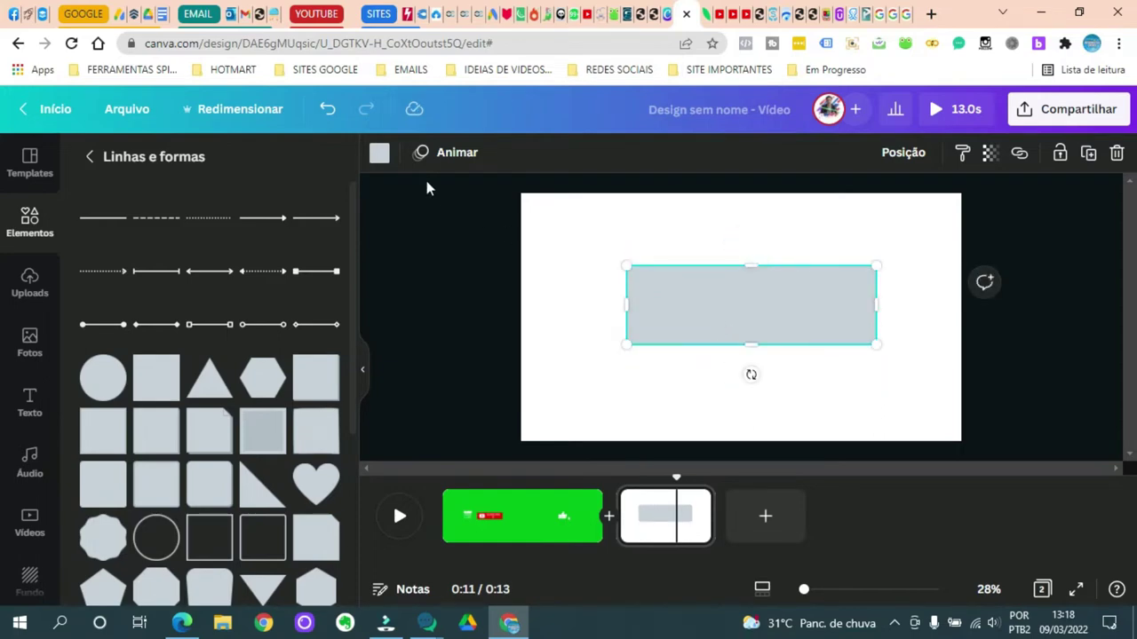
Step: Fill the rectangle with the red from the default colours and centre it horizontally on the page
left_click(379, 153)
scroll(218, 346, "down", 2)
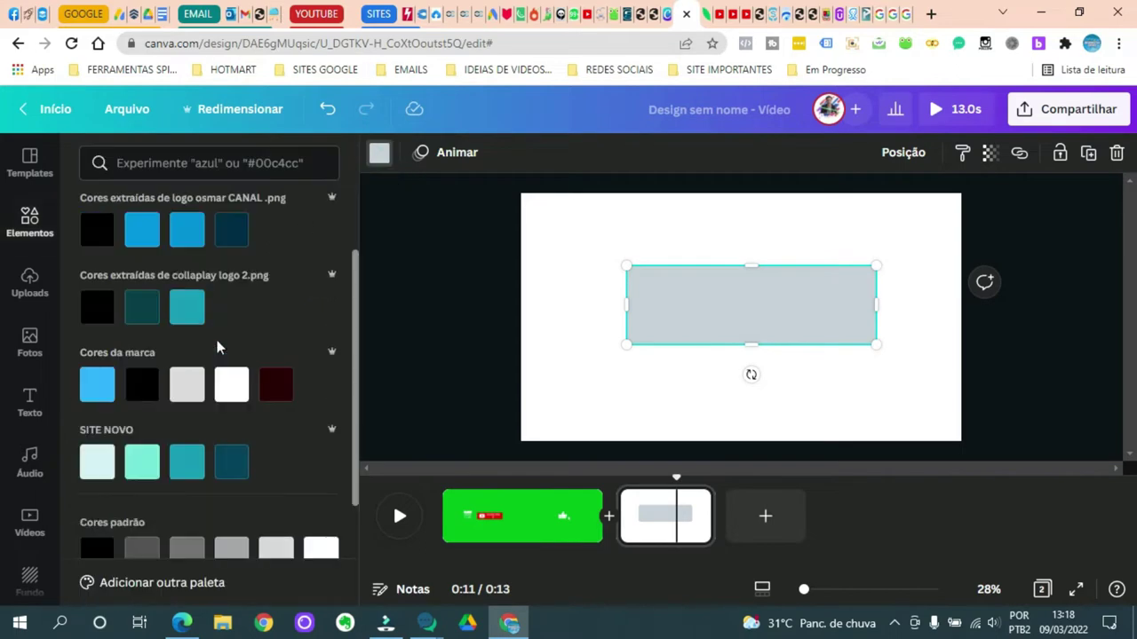
scroll(217, 346, "down", 2)
left_click(93, 432)
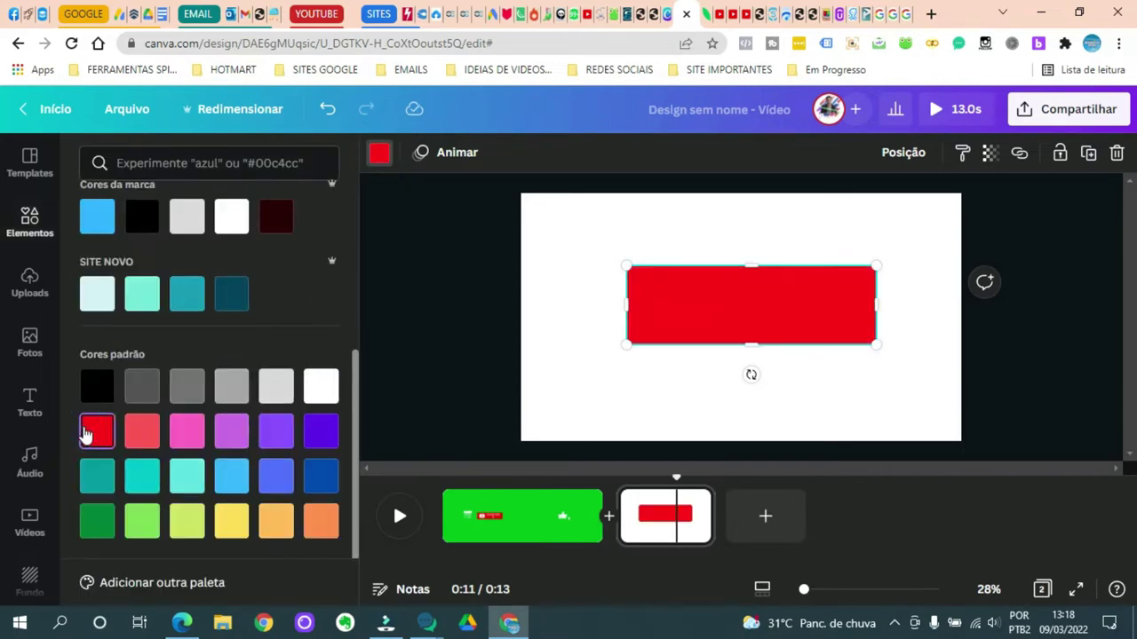
left_click(903, 151)
left_click(830, 305)
left_click(979, 344)
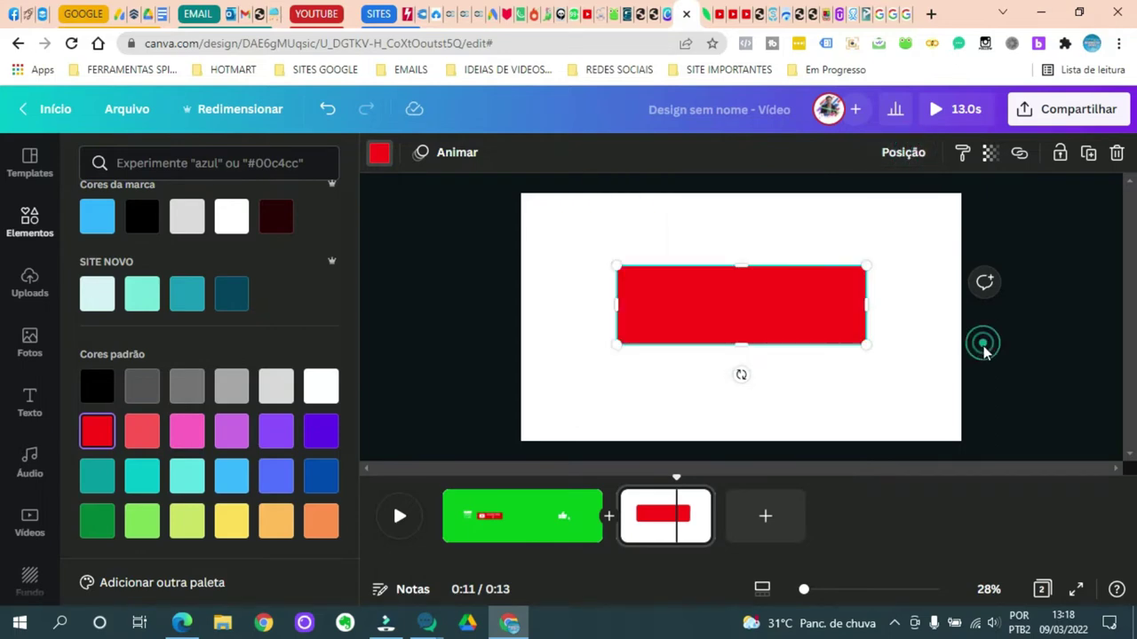
Step: Shrink the red rectangle on the second page, using the subscribe button on the first page as a size reference
left_click(489, 526)
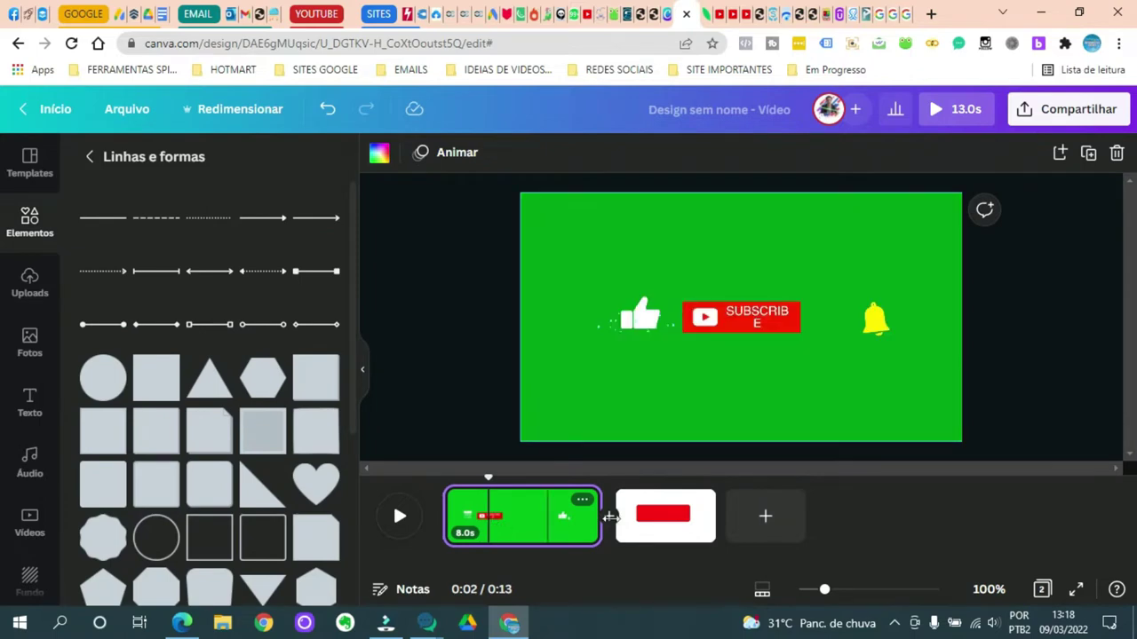
left_click(666, 527)
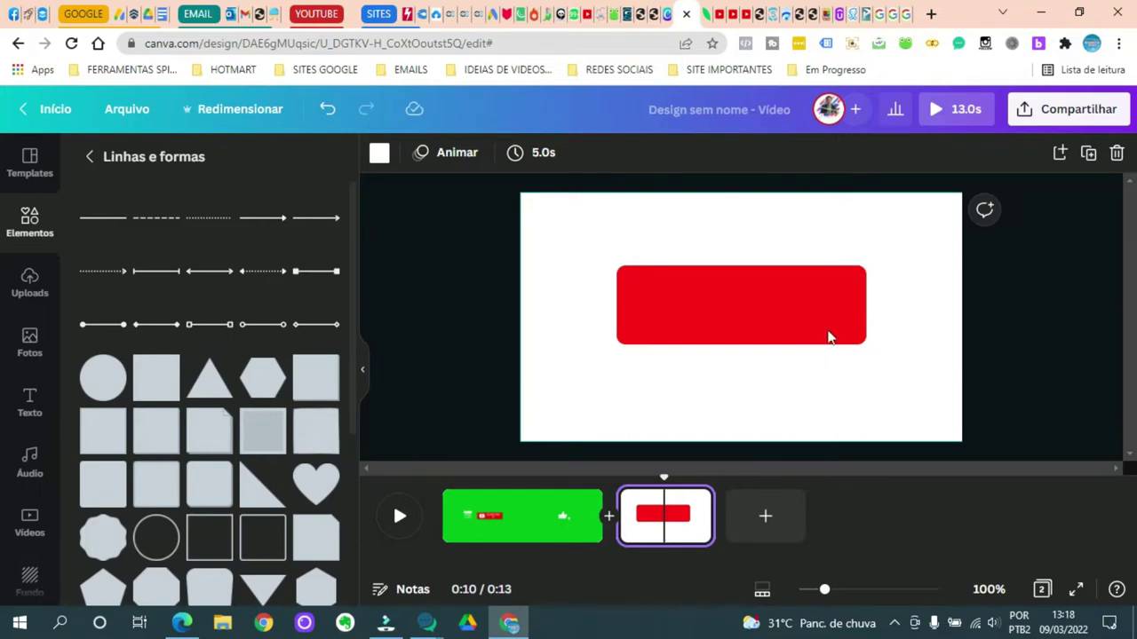
left_click(761, 326)
left_click_drag(616, 267, 664, 284)
left_click_drag(863, 343, 847, 337)
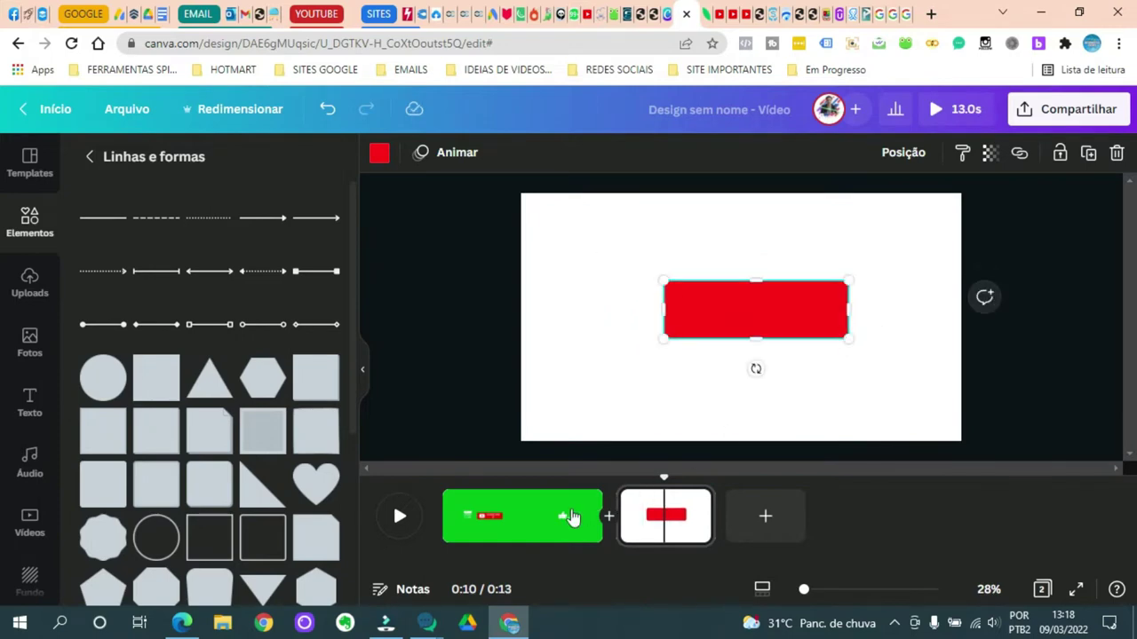
left_click(498, 525)
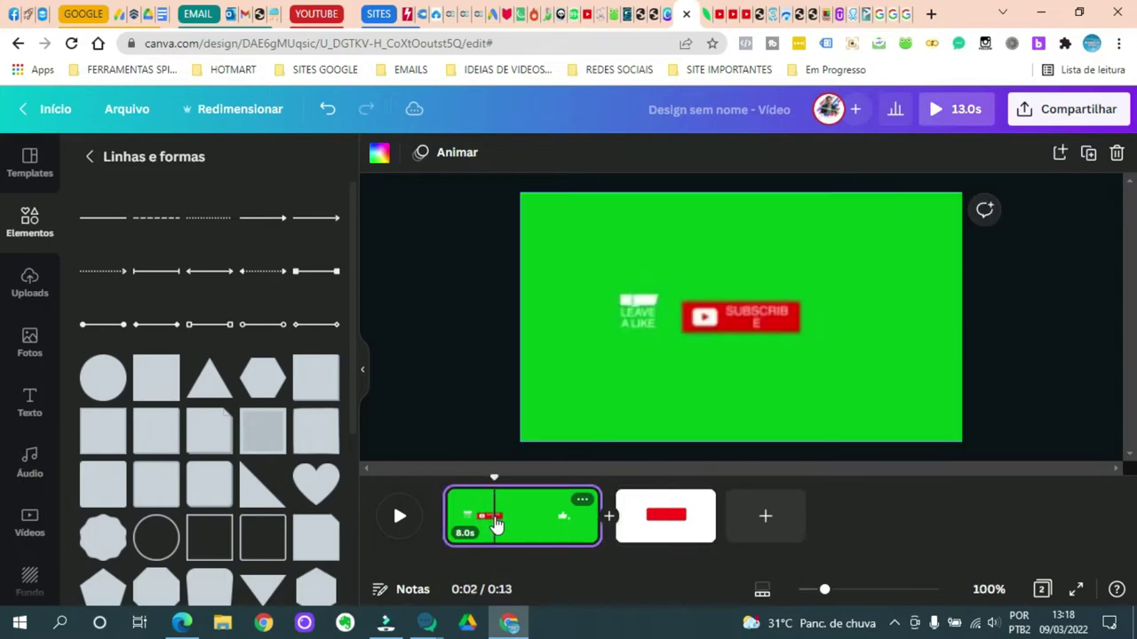
left_click(668, 527)
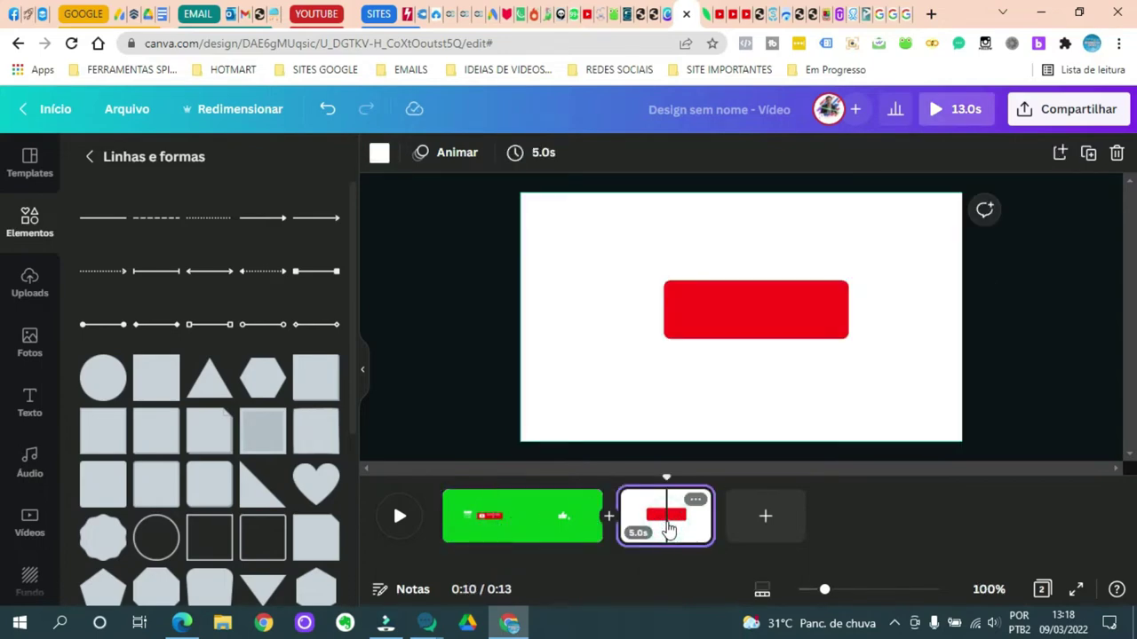
Step: Search the design elements for "youtube"
left_click(29, 222)
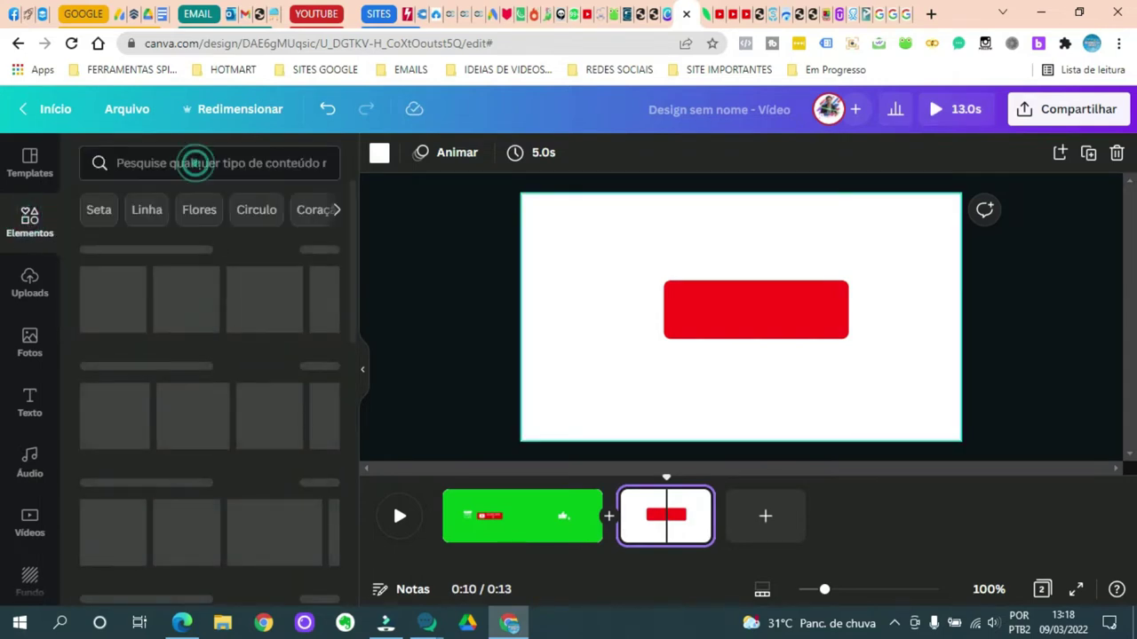
left_click(198, 164)
type("yout")
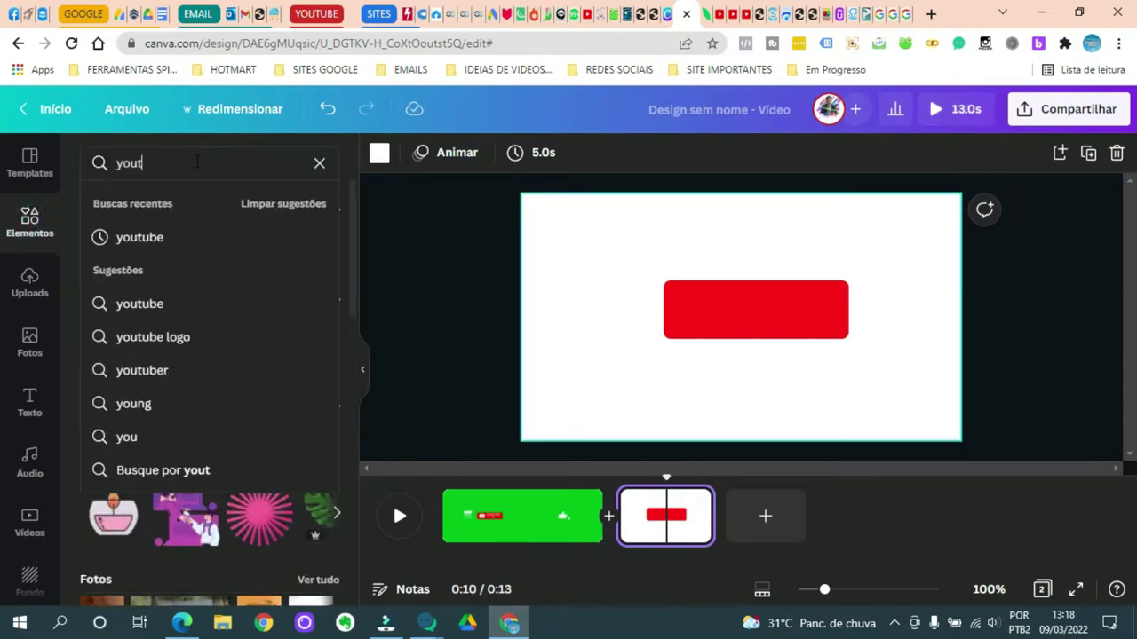
left_click(239, 248)
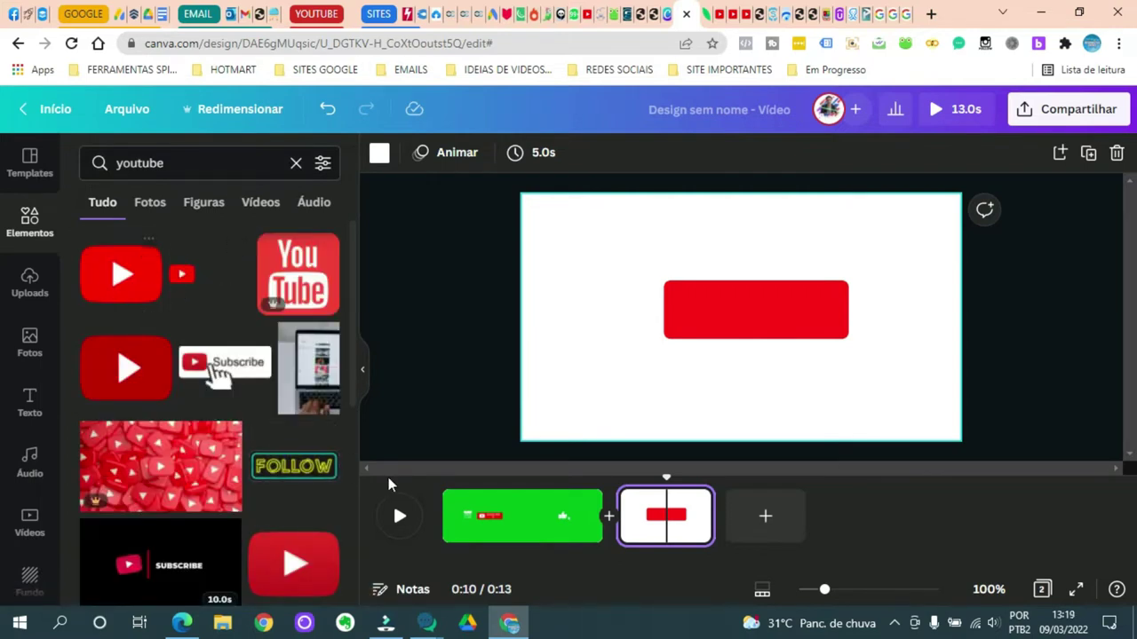
Step: Examine the "youtube" element results for a play logo like the one on the first page, and reselect the second page
left_click(492, 524)
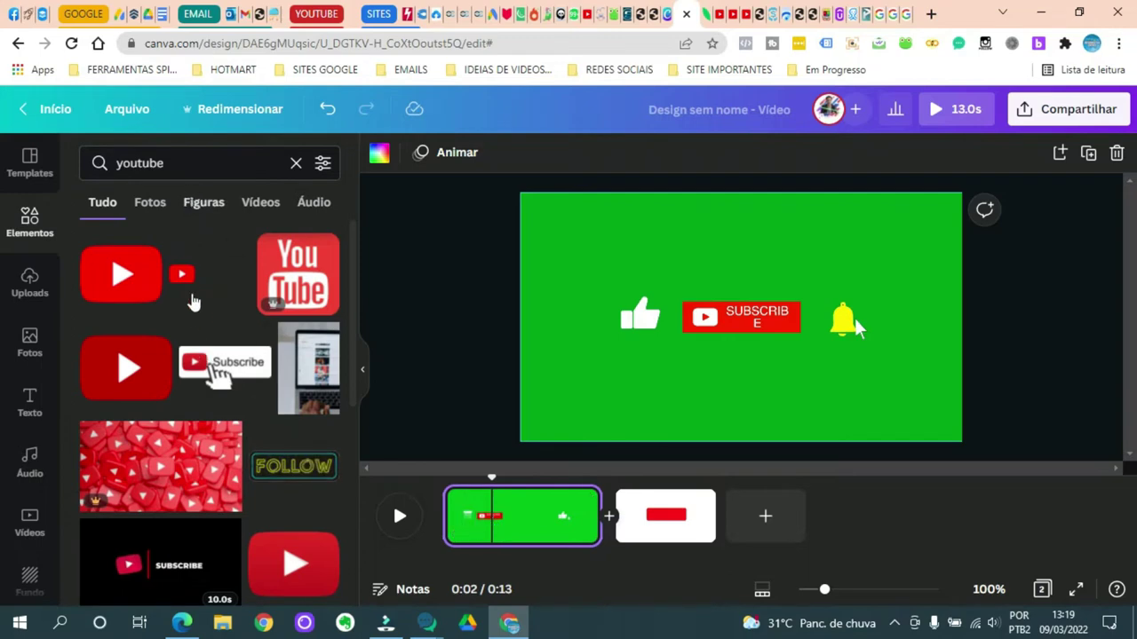
scroll(188, 275, "down", 5)
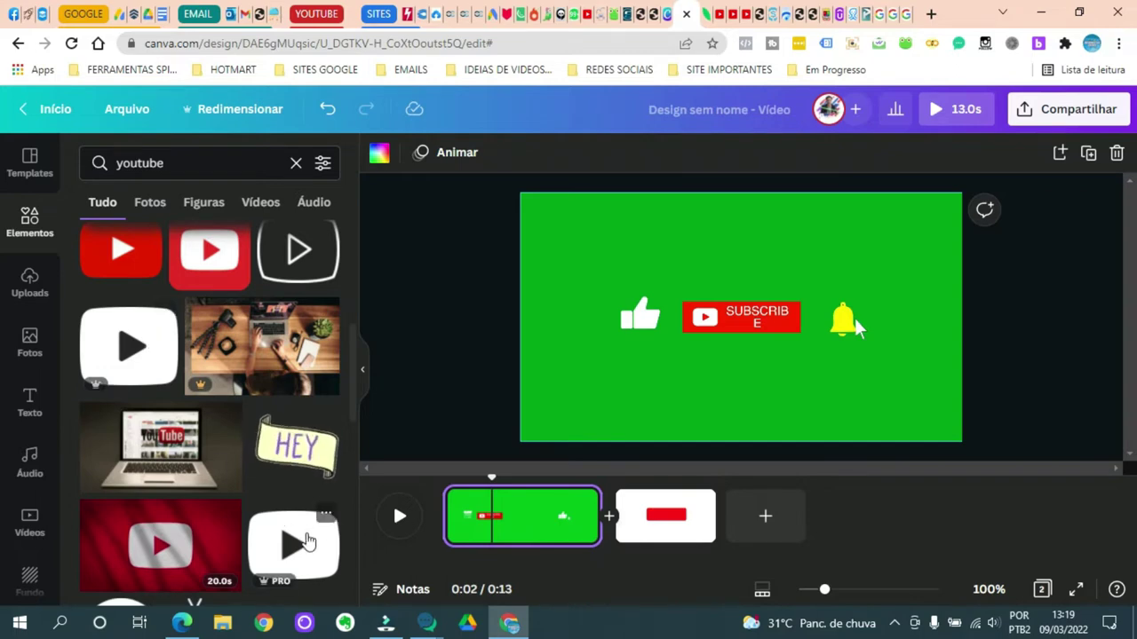
scroll(304, 540, "down", 2)
scroll(297, 521, "down", 3)
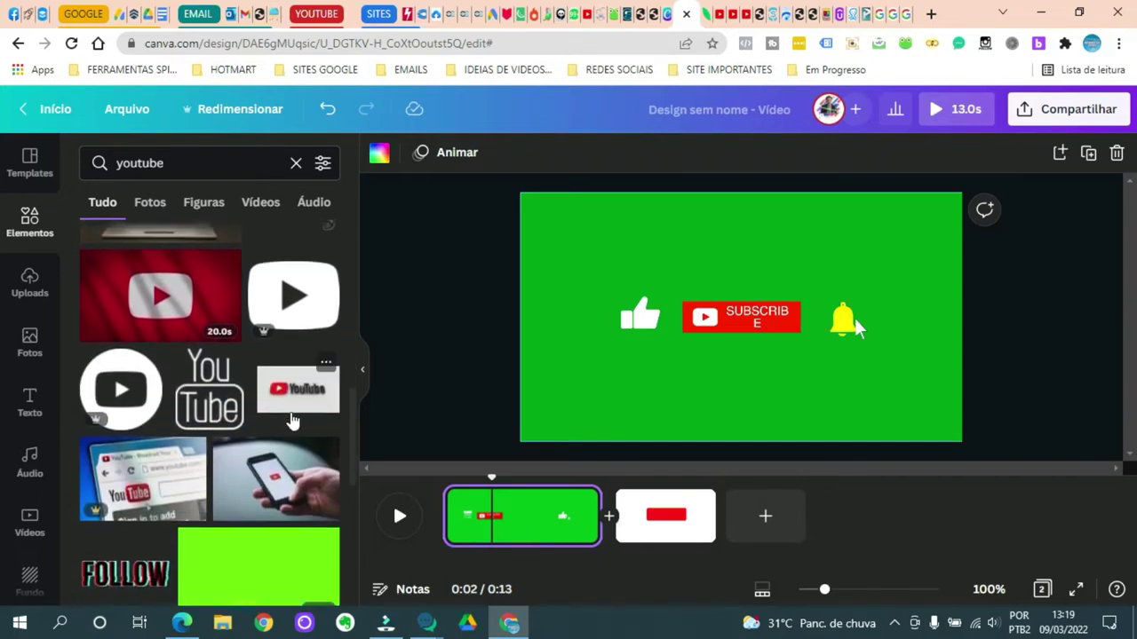
scroll(295, 420, "down", 4)
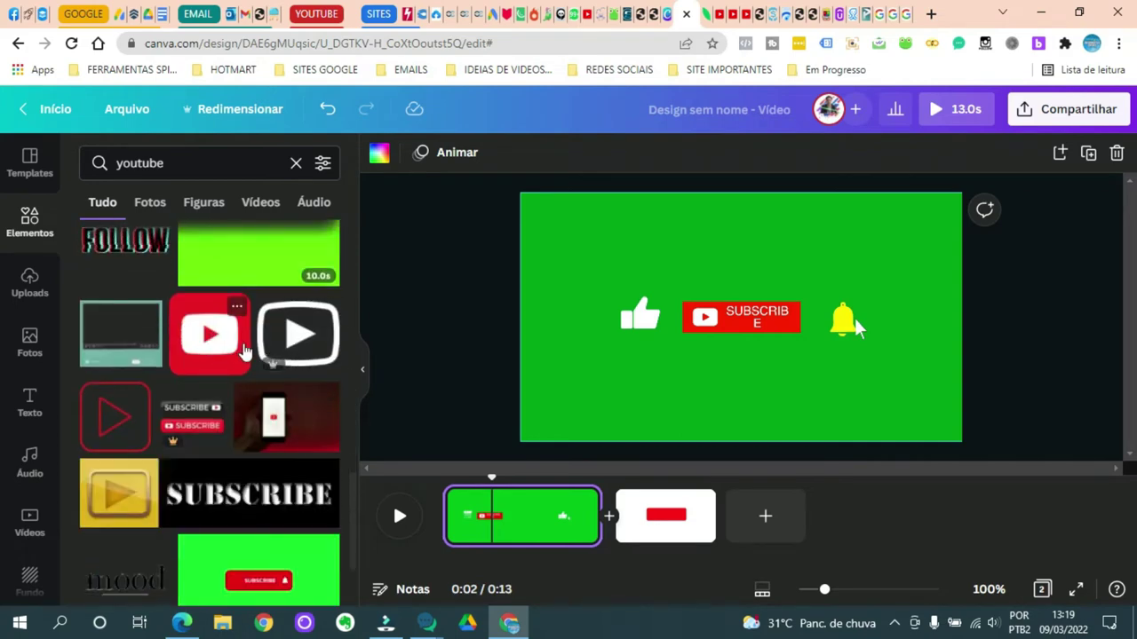
scroll(311, 360, "down", 3)
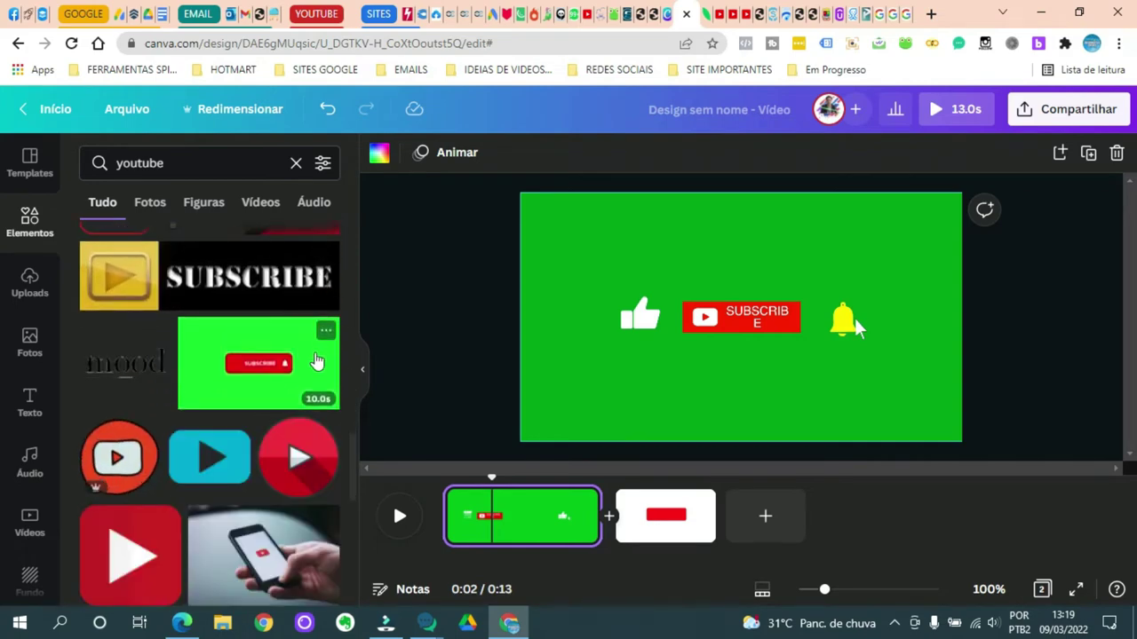
scroll(315, 361, "up", 3)
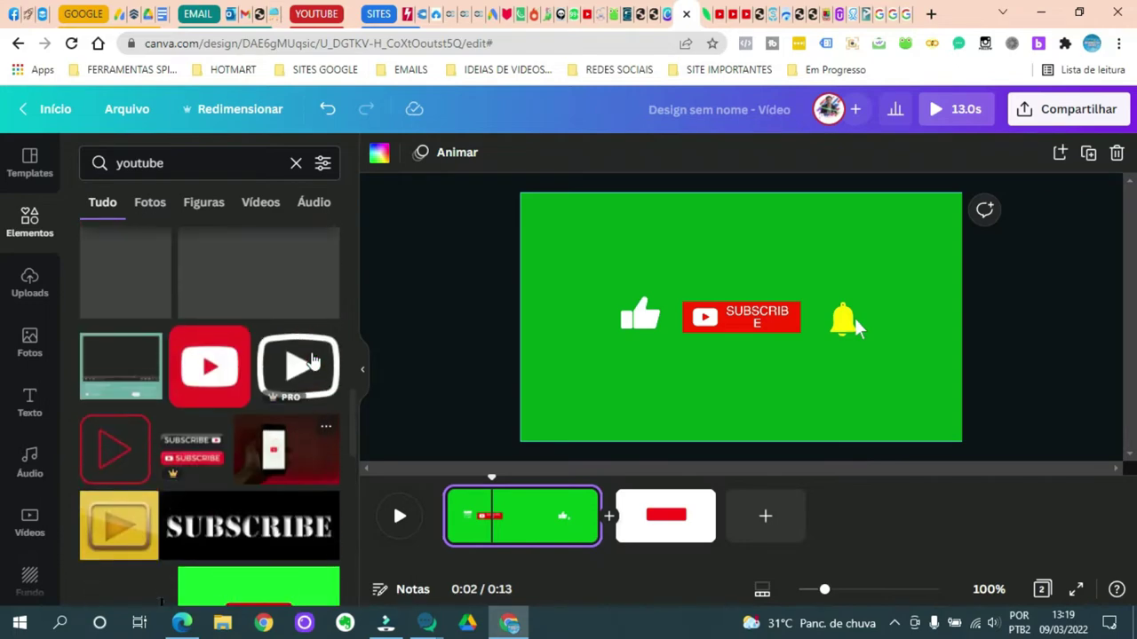
scroll(292, 356, "down", 3)
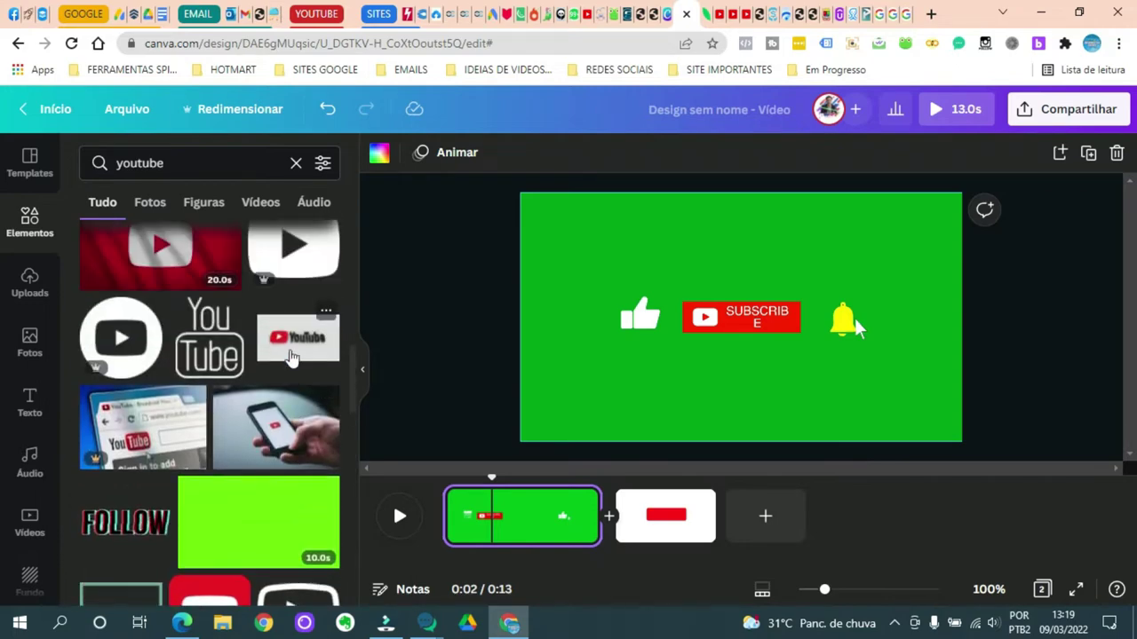
scroll(292, 355, "up", 1)
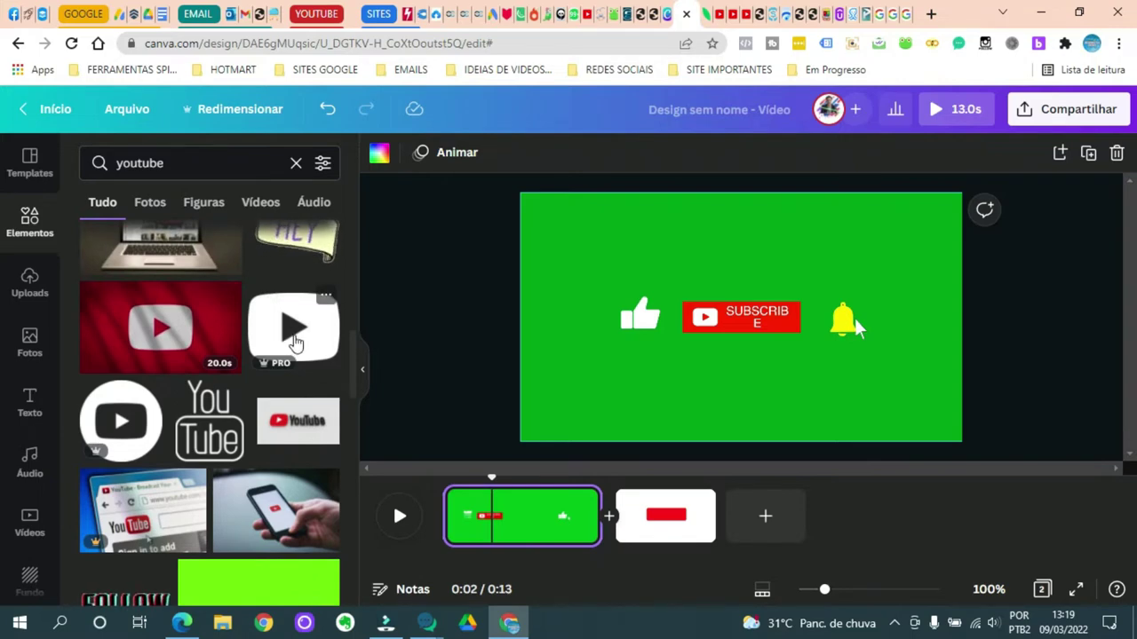
scroll(296, 343, "up", 5)
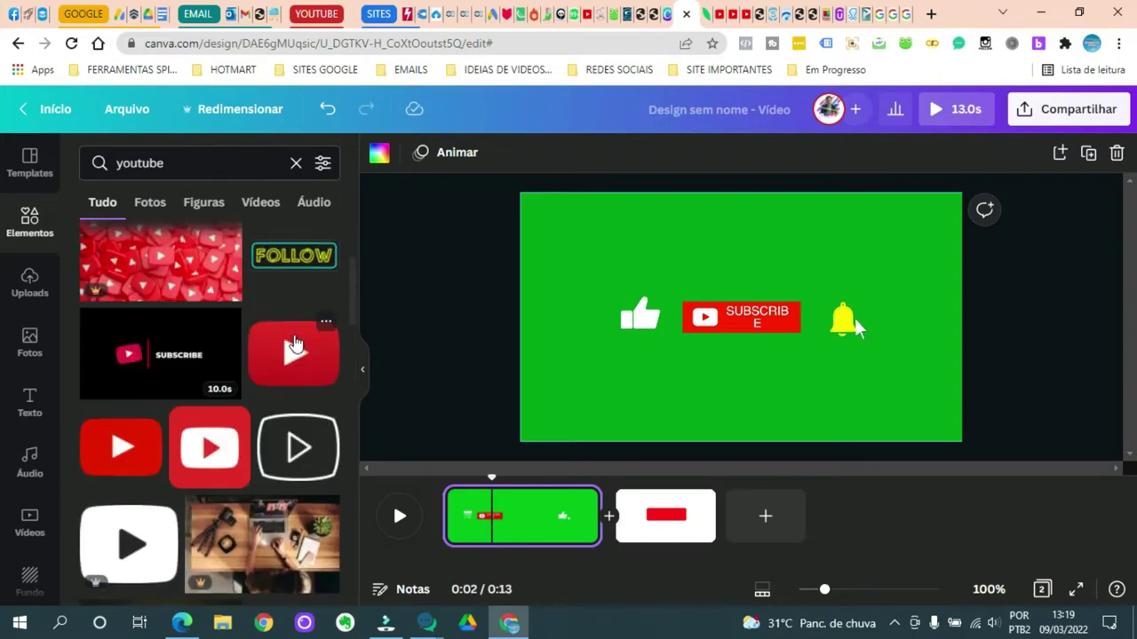
scroll(140, 473, "down", 1)
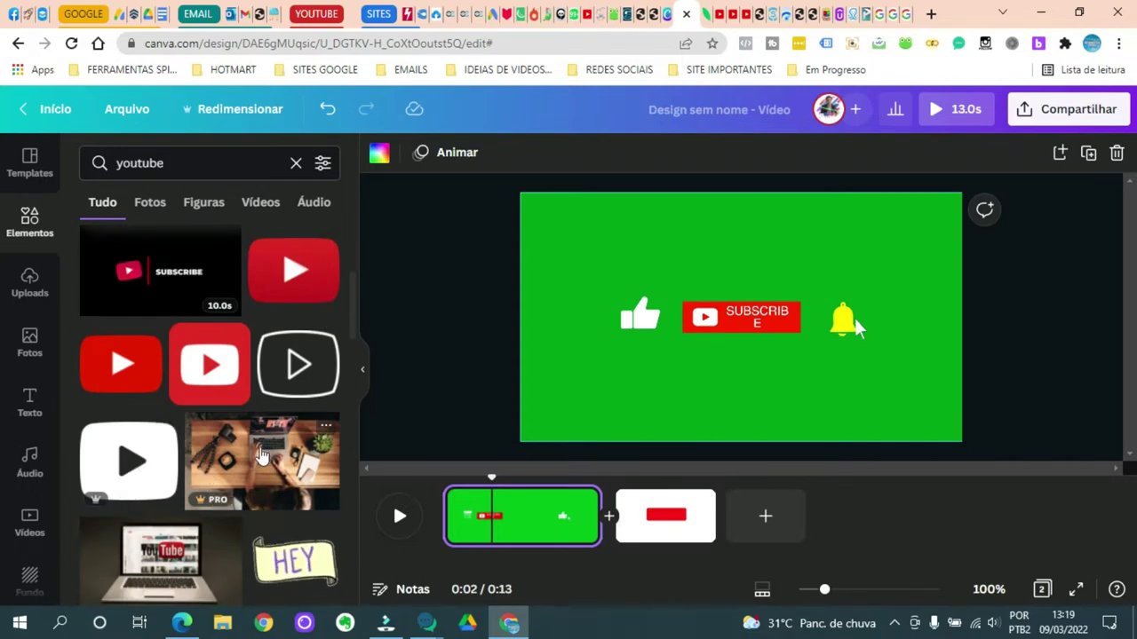
scroll(261, 456, "up", 4)
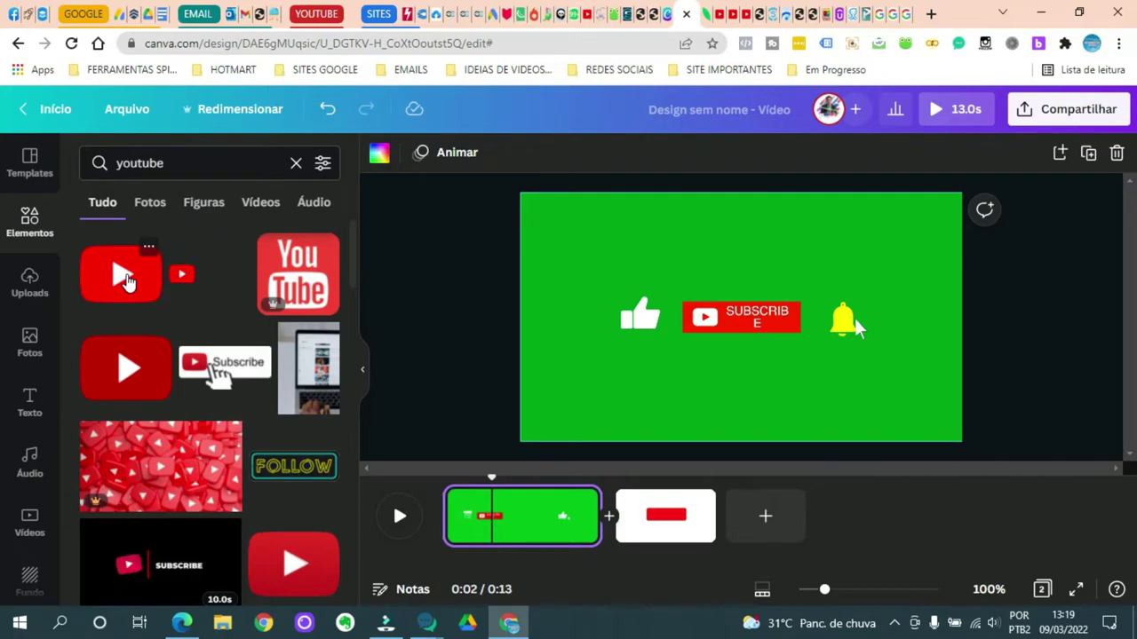
left_click(661, 530)
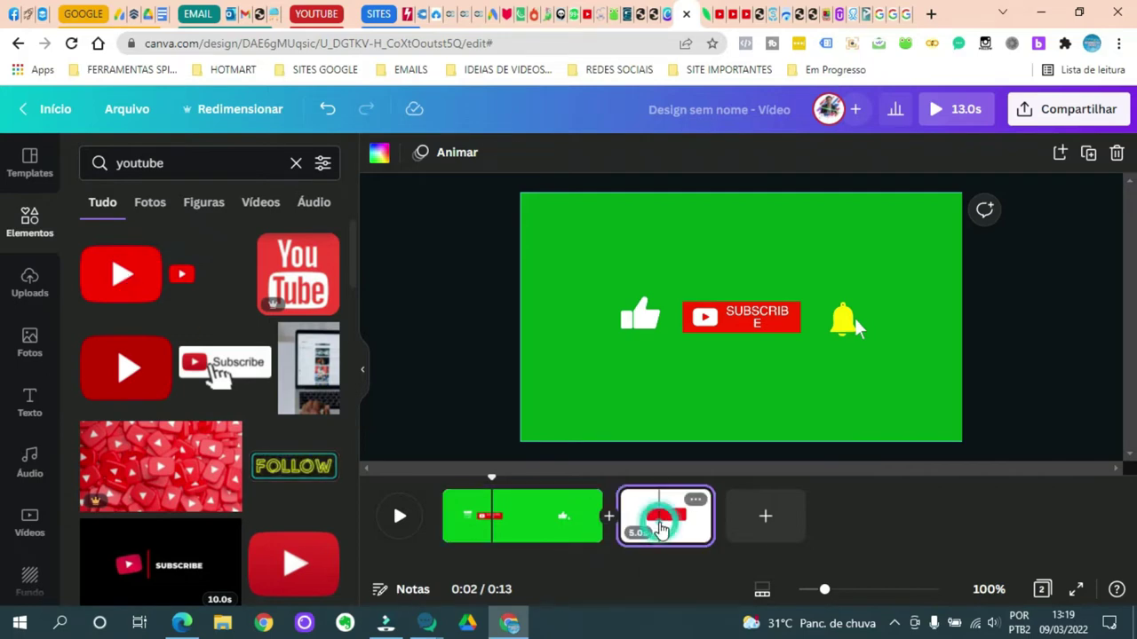
Step: Add the red YouTube play logo to the second page, recolour its body white and move it over the red rectangle
left_click(153, 291)
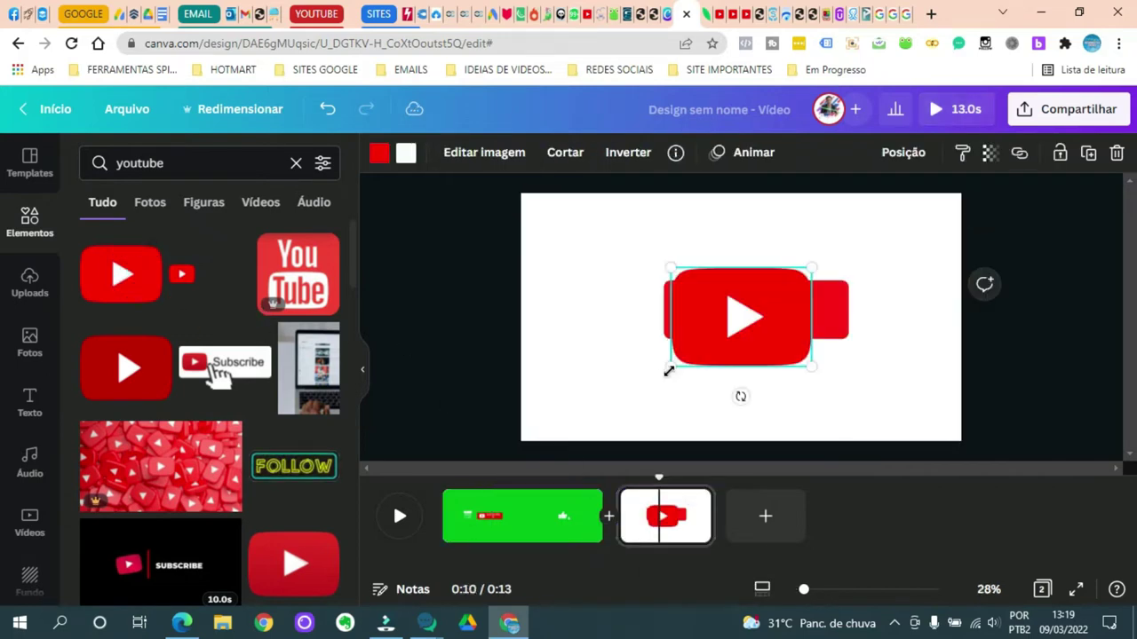
left_click(381, 152)
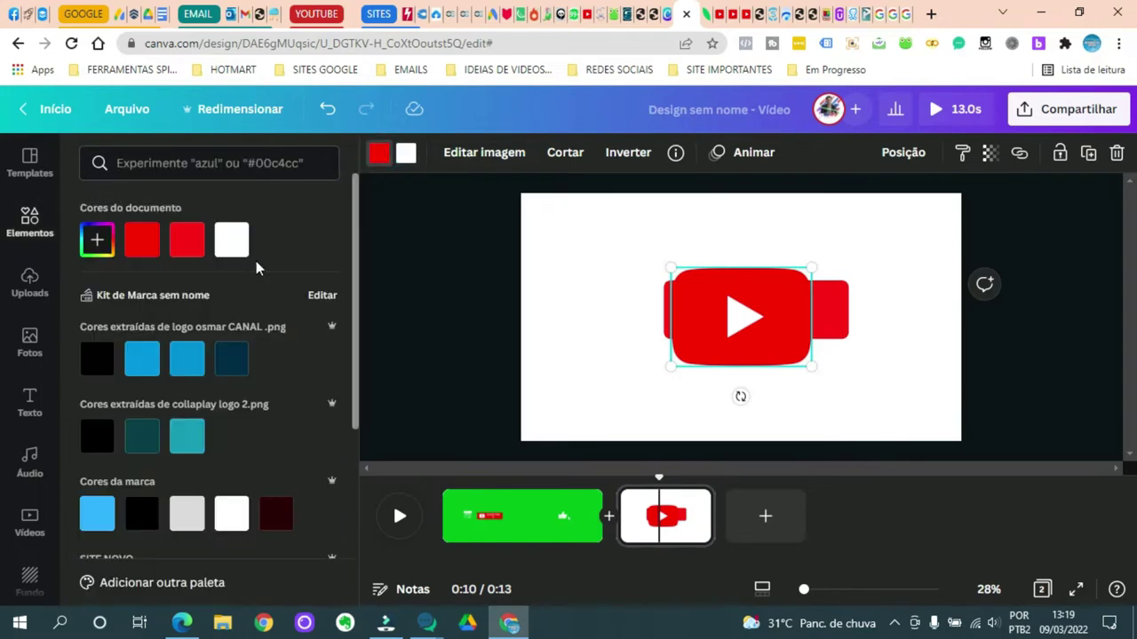
left_click(229, 242)
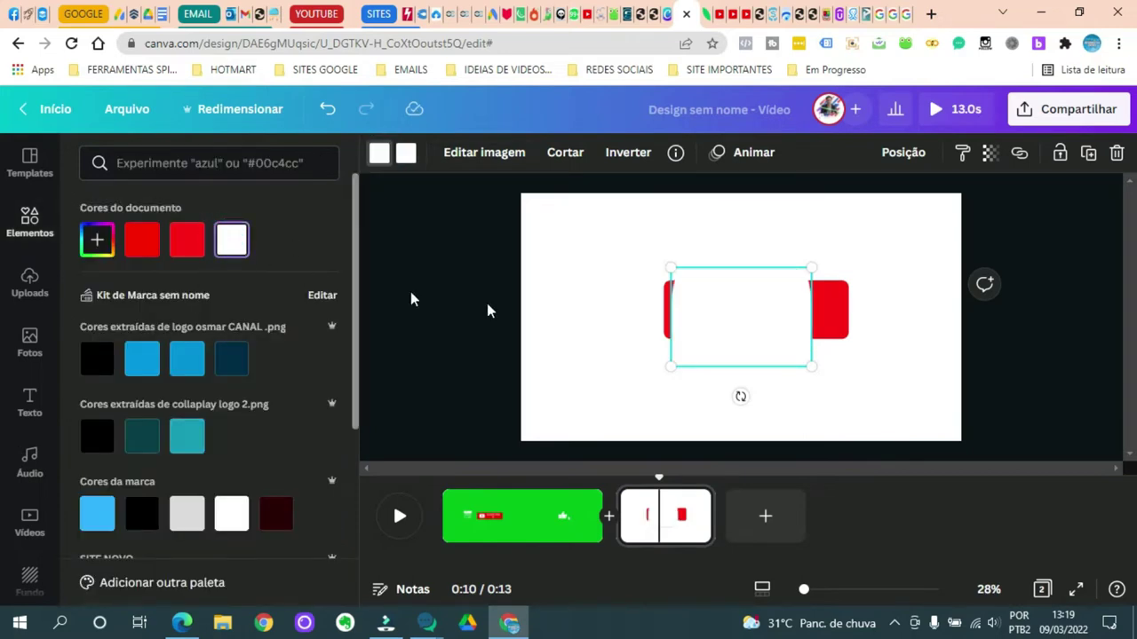
left_click_drag(746, 337, 731, 320)
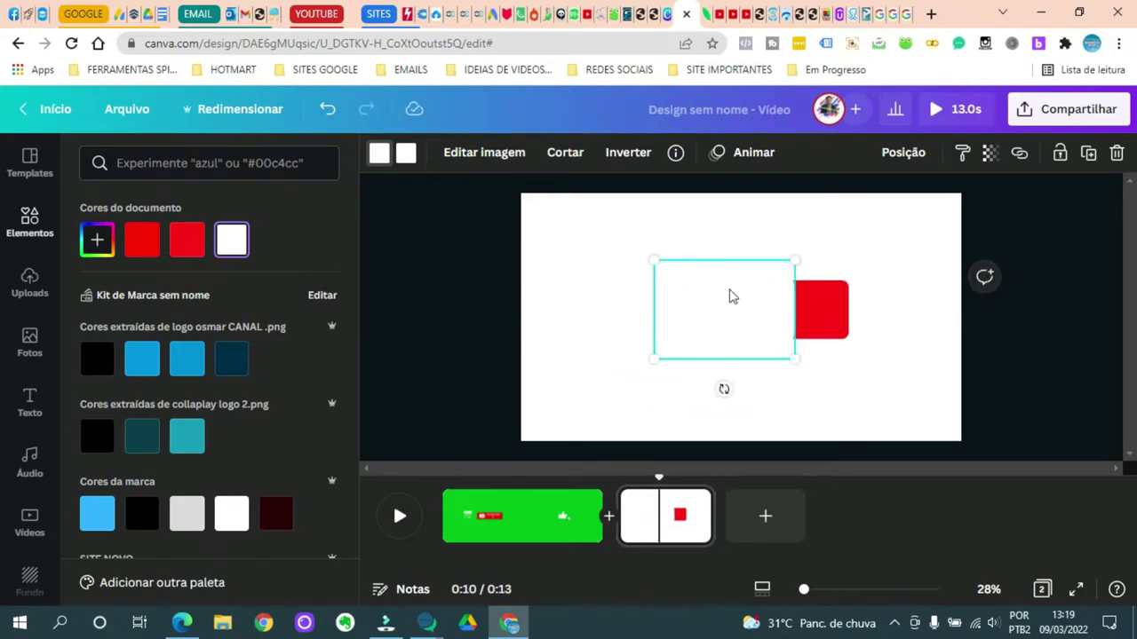
Step: Look through the image editing effects available for the YouTube logo
left_click(488, 156)
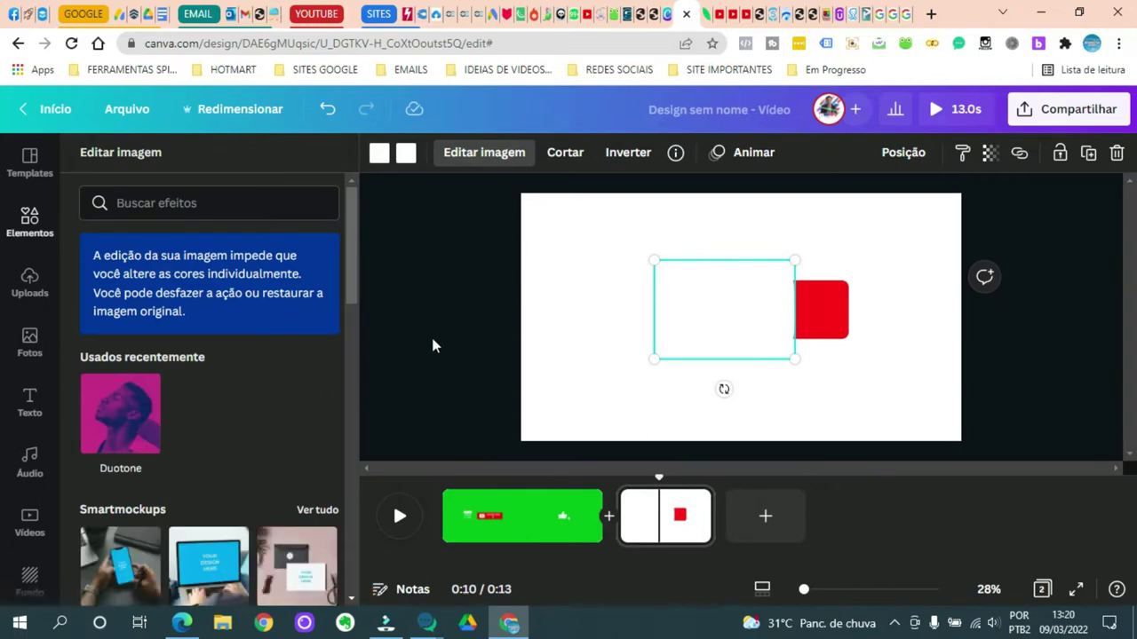
scroll(287, 350, "down", 5)
scroll(287, 352, "up", 4)
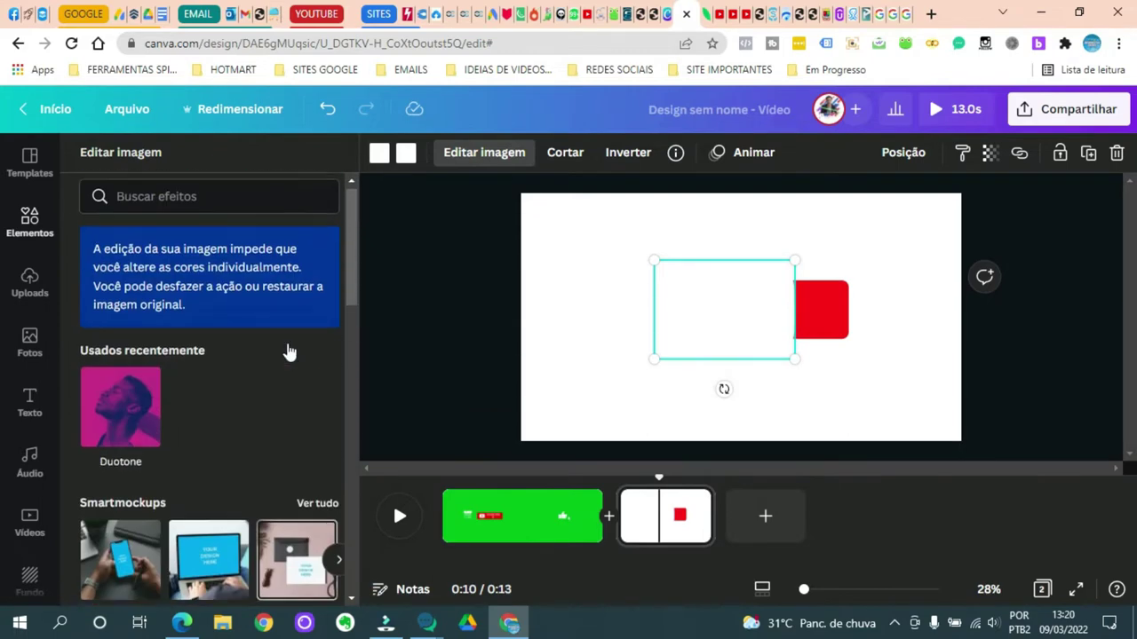
scroll(287, 352, "down", 1)
scroll(287, 347, "down", 4)
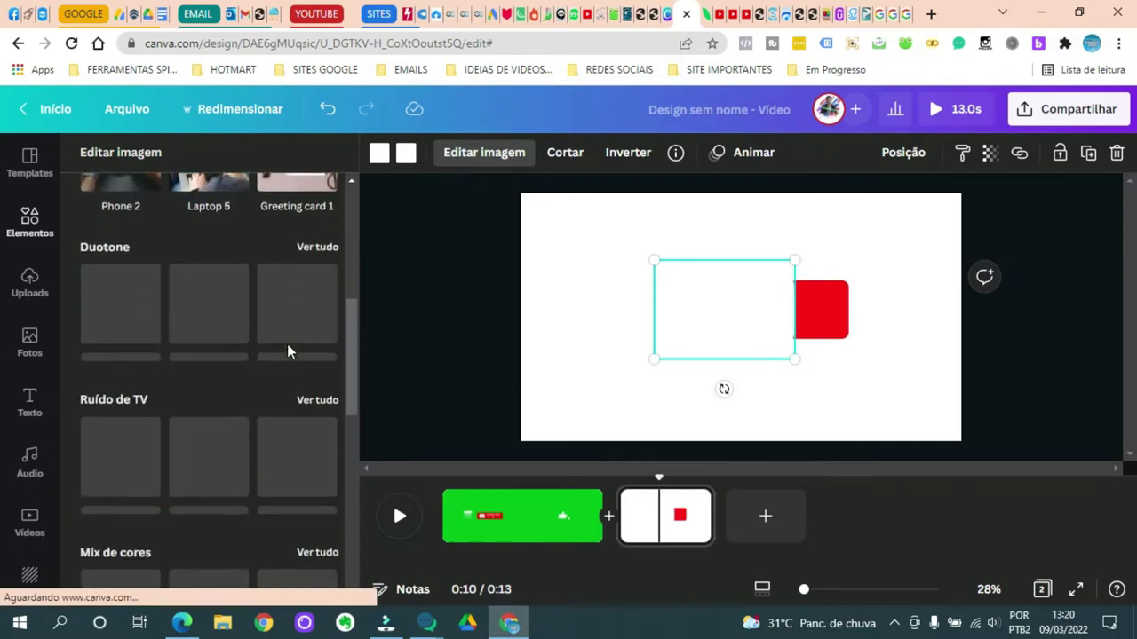
scroll(286, 348, "up", 1)
scroll(287, 348, "up", 4)
left_click(478, 272)
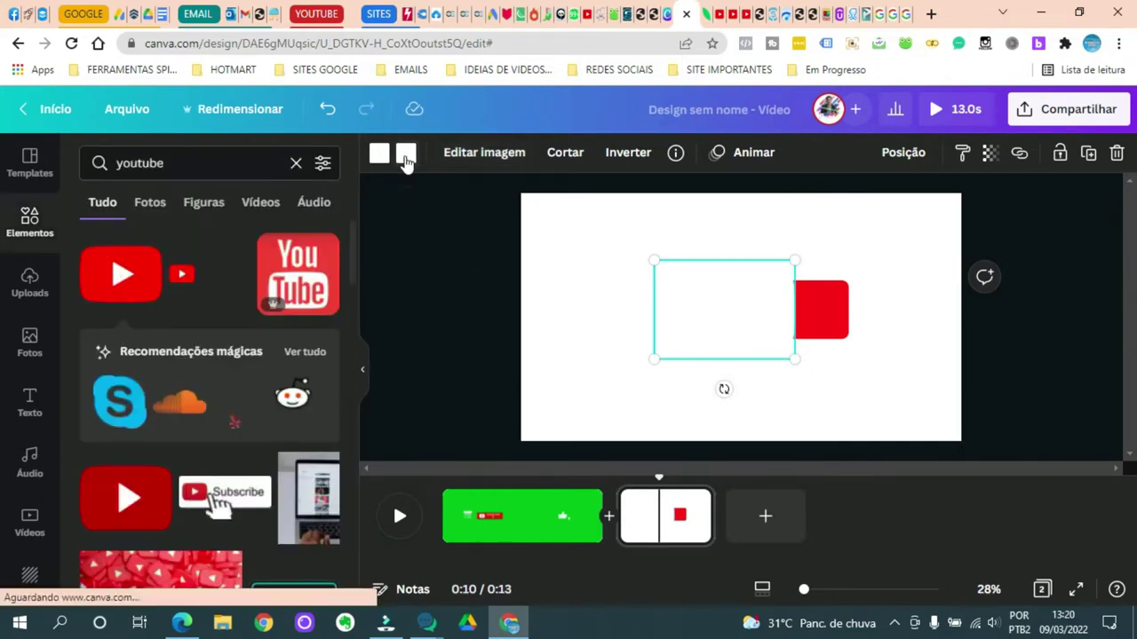
Step: Colour the logo's play triangle red and shrink the logo to about 199 × 140 inside the left end of the red rectangle
left_click(405, 154)
left_click(139, 248)
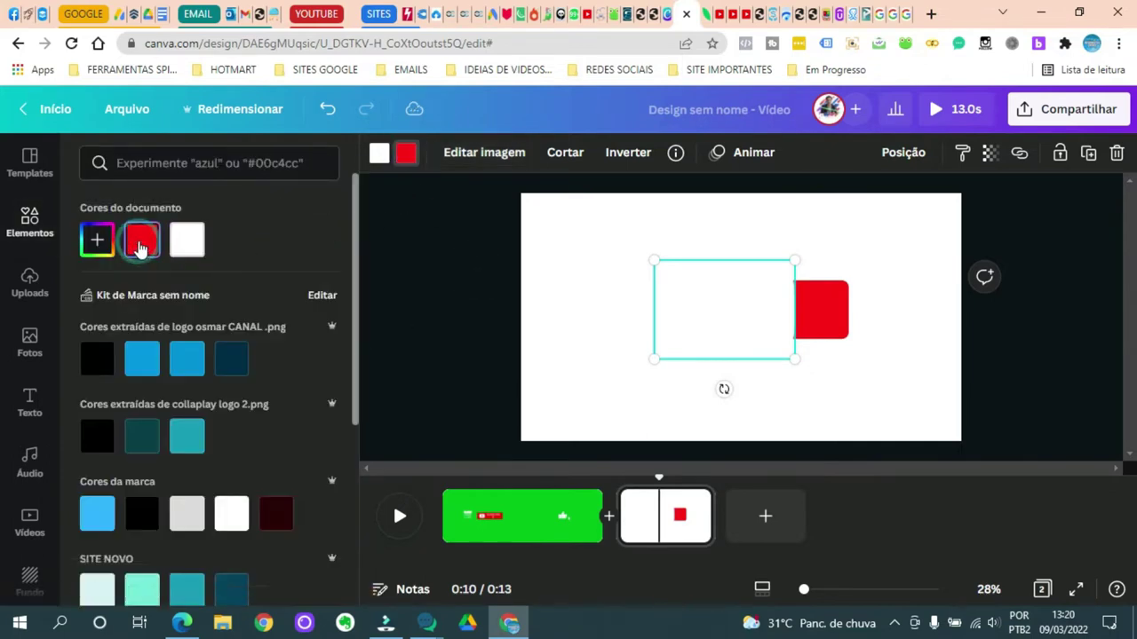
left_click_drag(797, 263, 714, 323)
left_click_drag(654, 360, 720, 347)
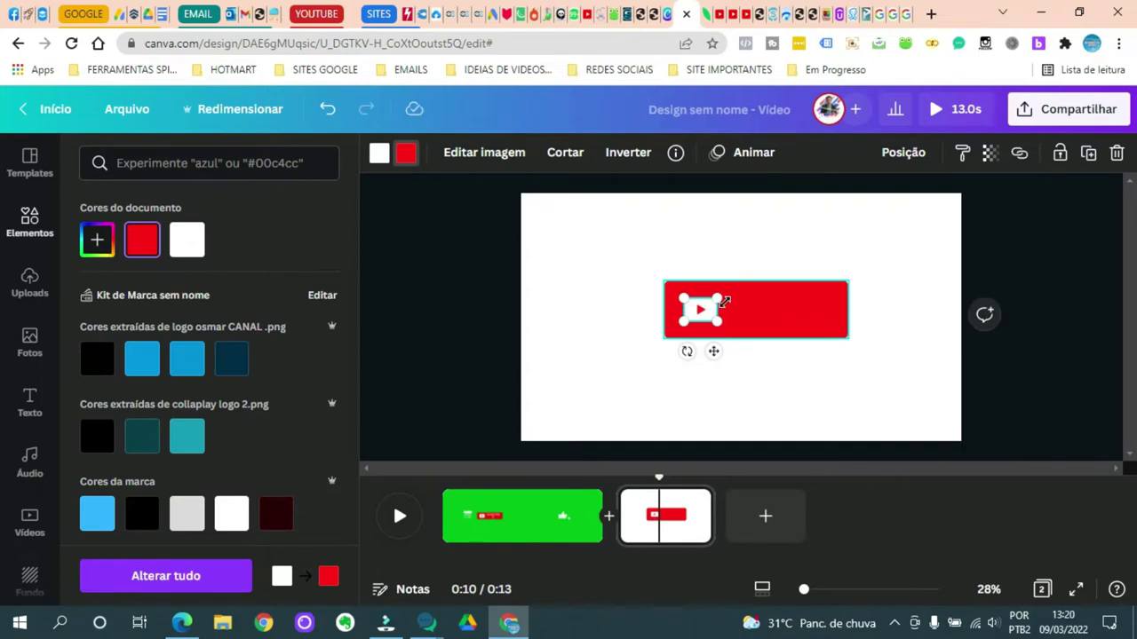
left_click_drag(723, 291, 737, 284)
left_click_drag(736, 334, 725, 326)
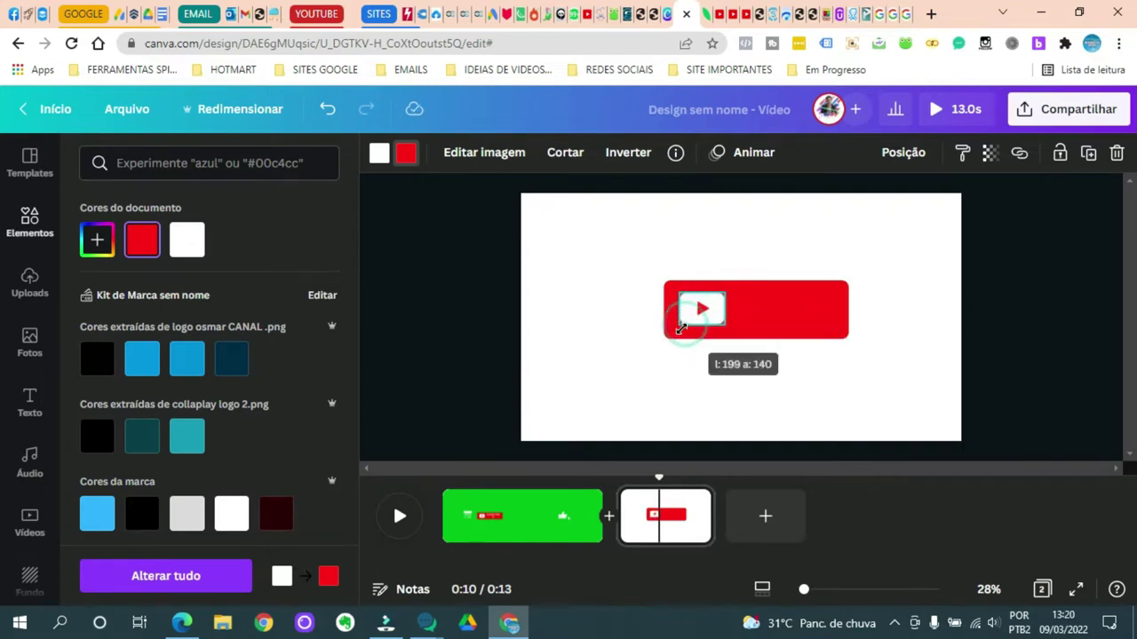
left_click(894, 338)
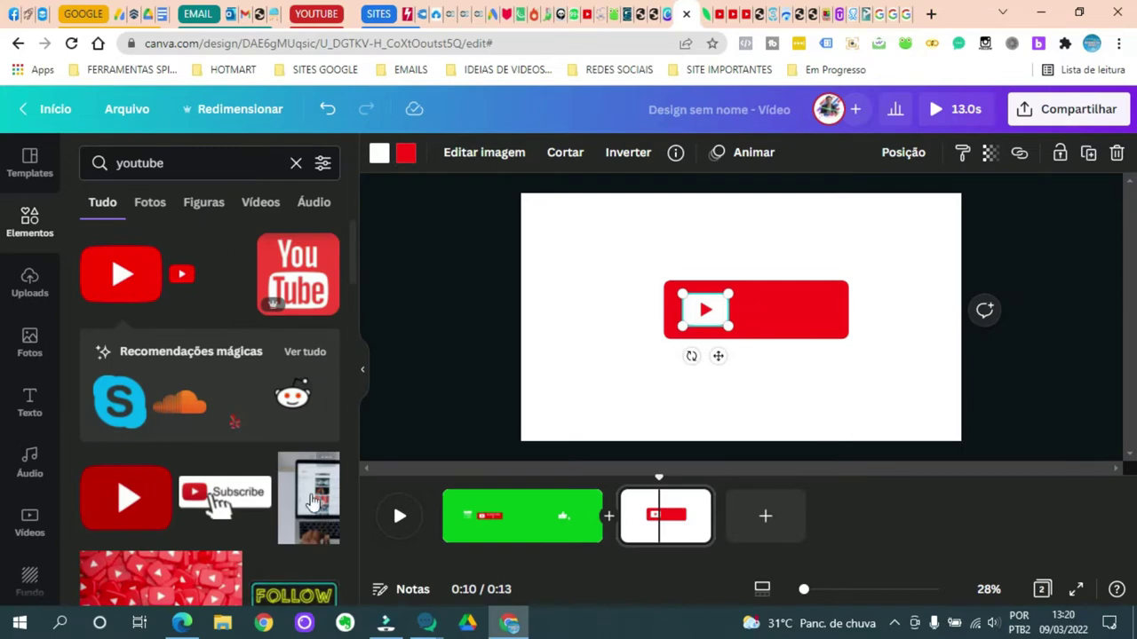
Step: Compare the button and its play logo on the second page with the subscribe button on the first page
scroll(267, 453, "down", 1)
scroll(267, 453, "down", 3)
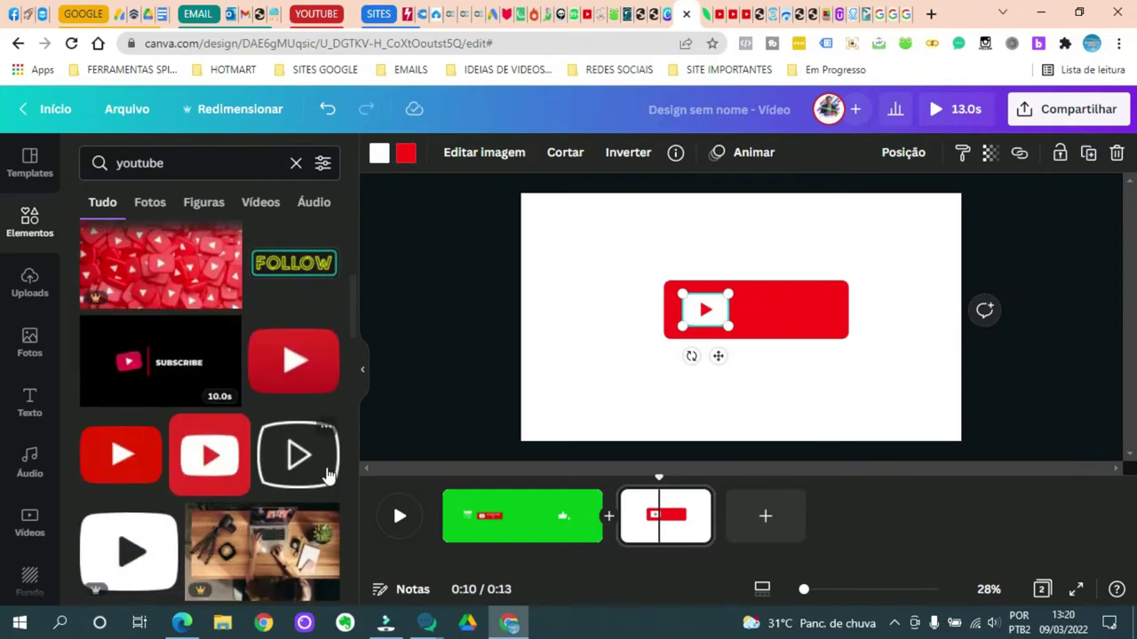
left_click(493, 526)
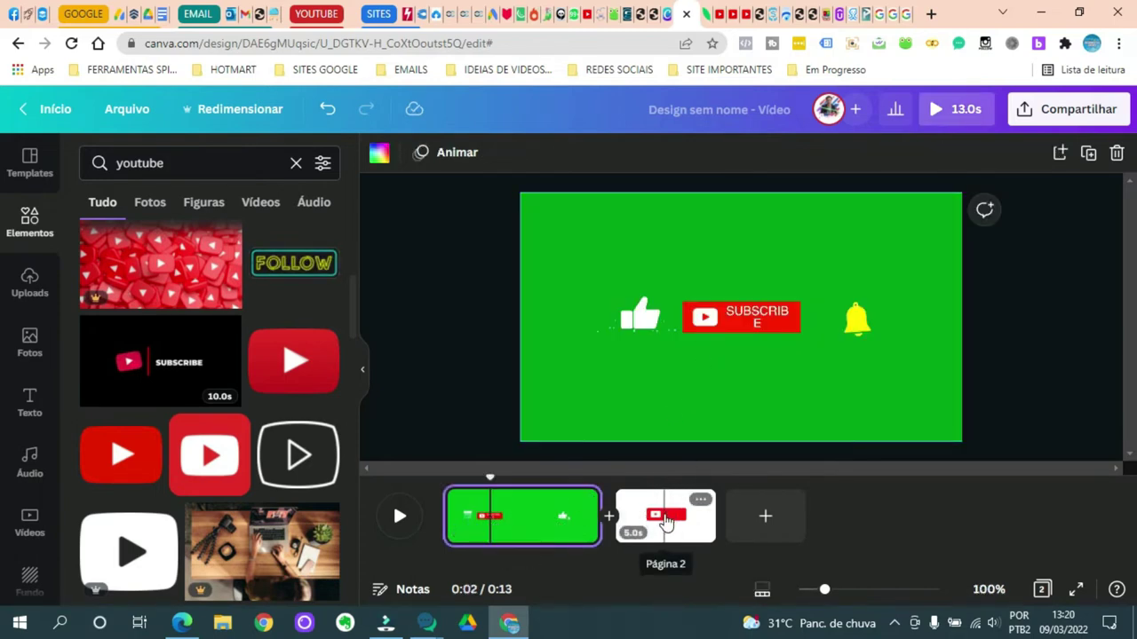
left_click(664, 522)
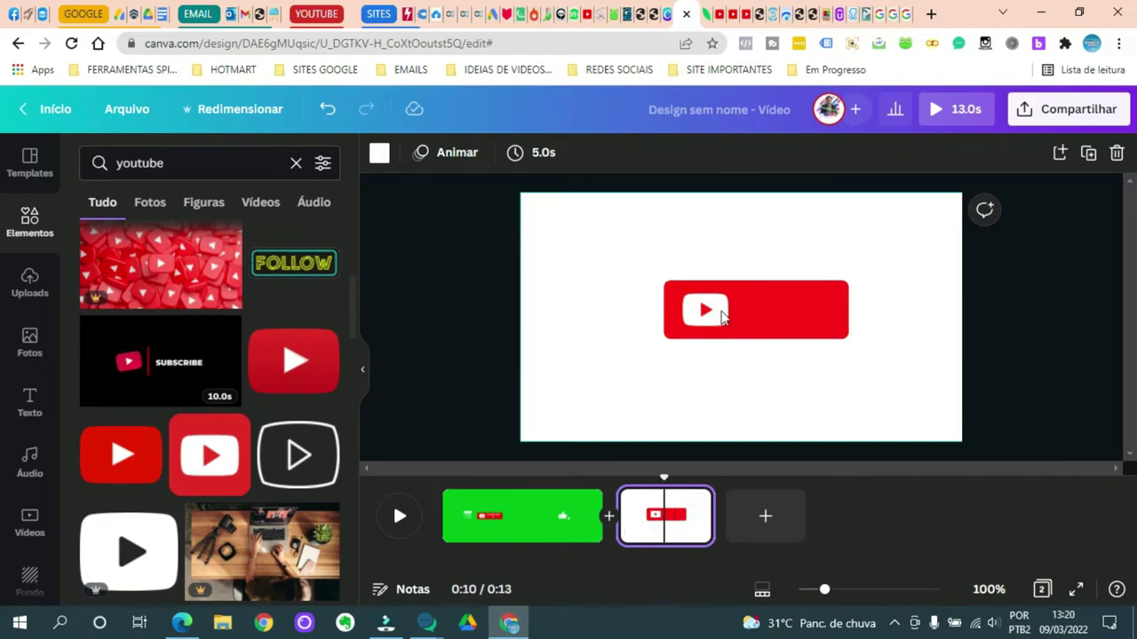
left_click(721, 315)
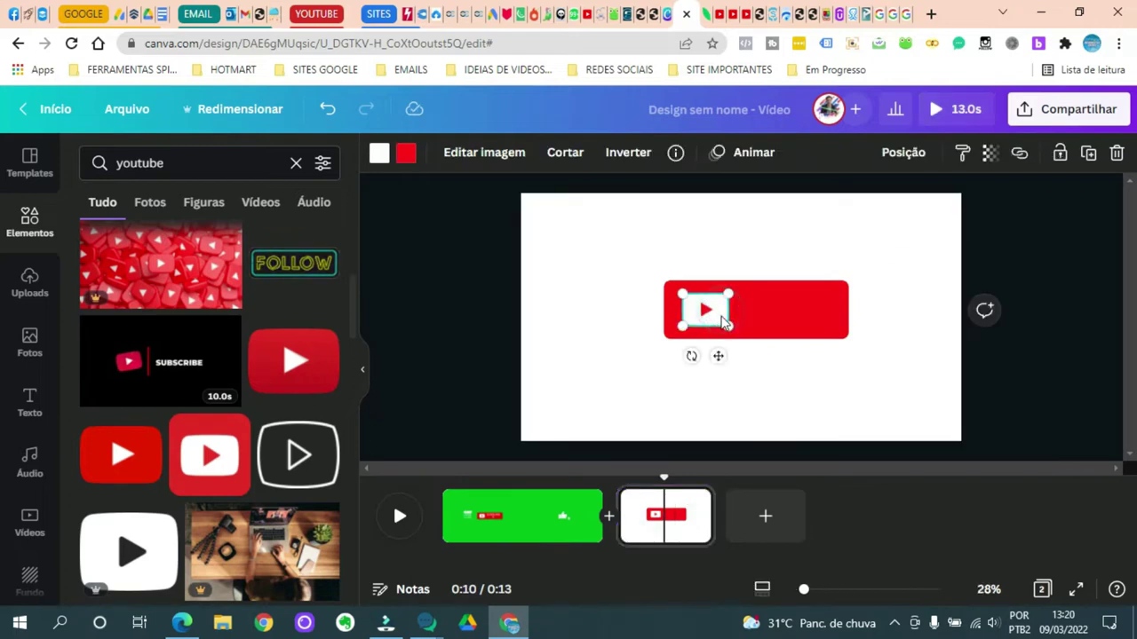
left_click(850, 386)
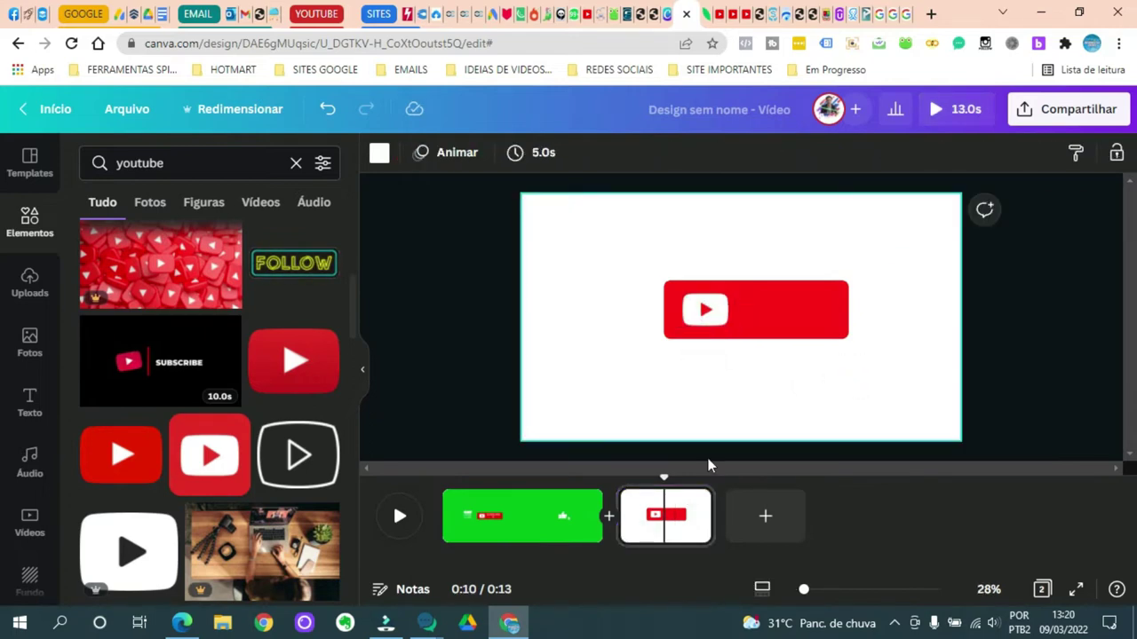
left_click(493, 527)
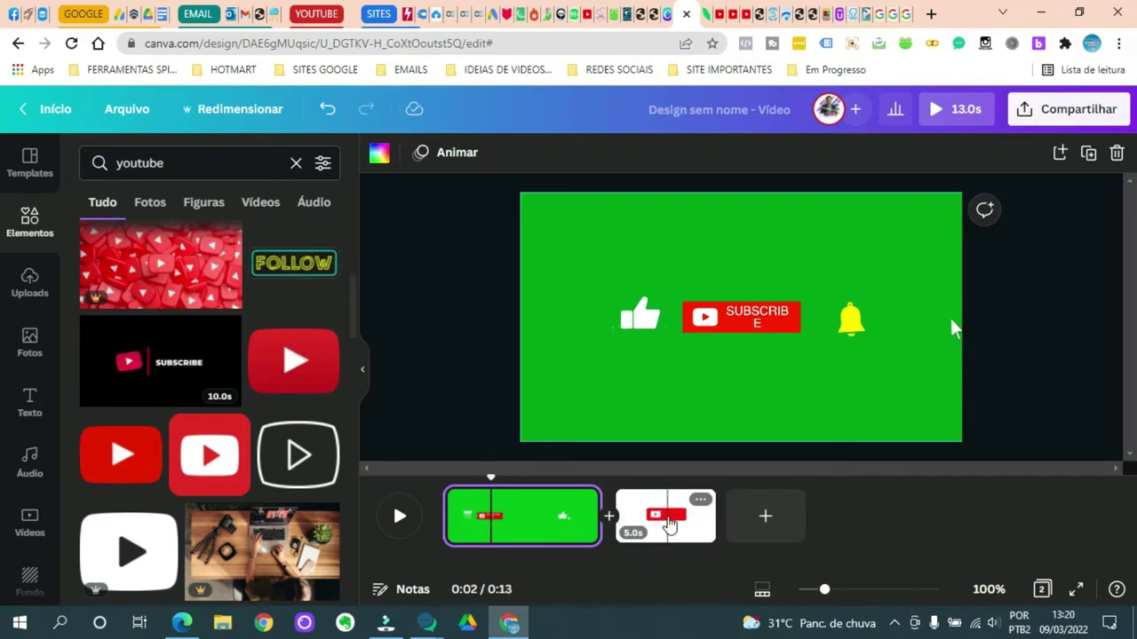
Step: Add a title text reading "Inscreva- se no Canal" to the second page
left_click(671, 524)
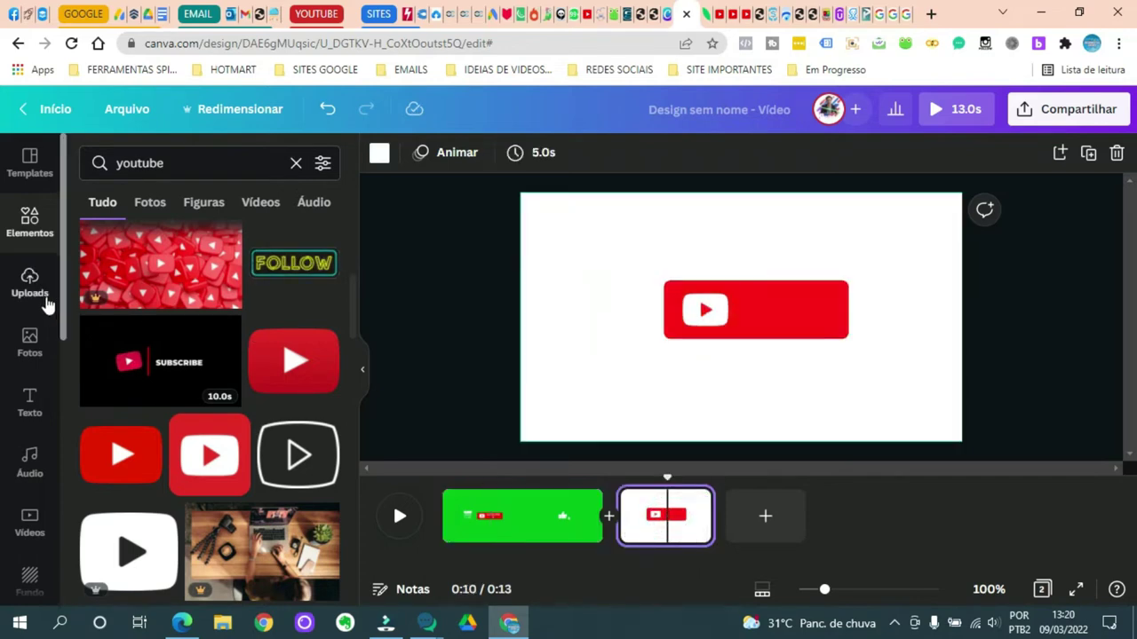
left_click(29, 402)
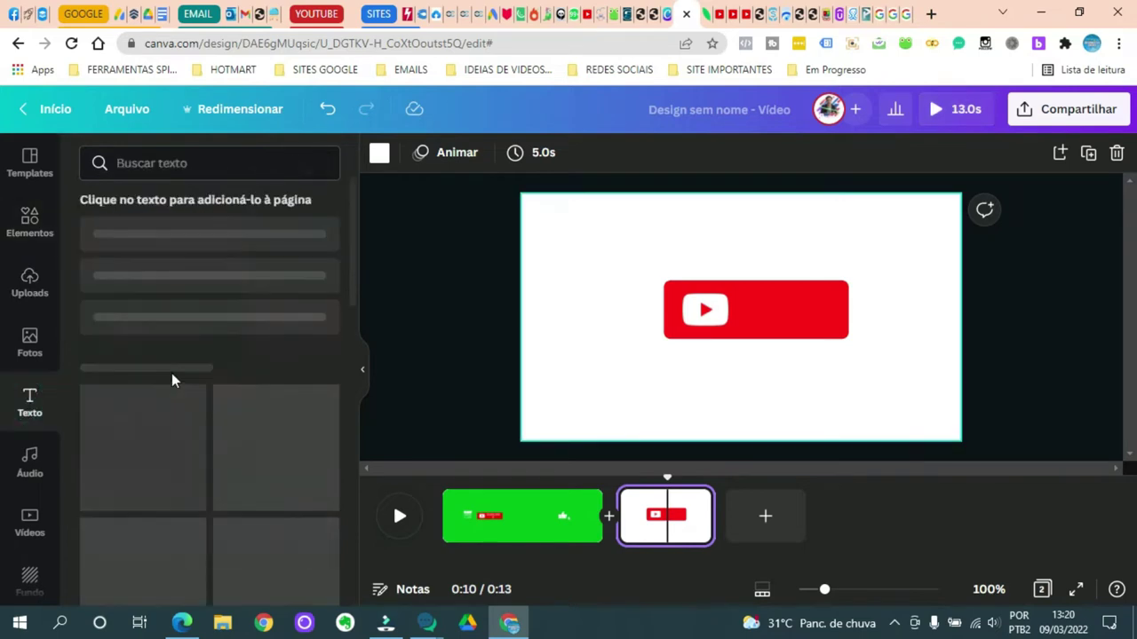
left_click(232, 255)
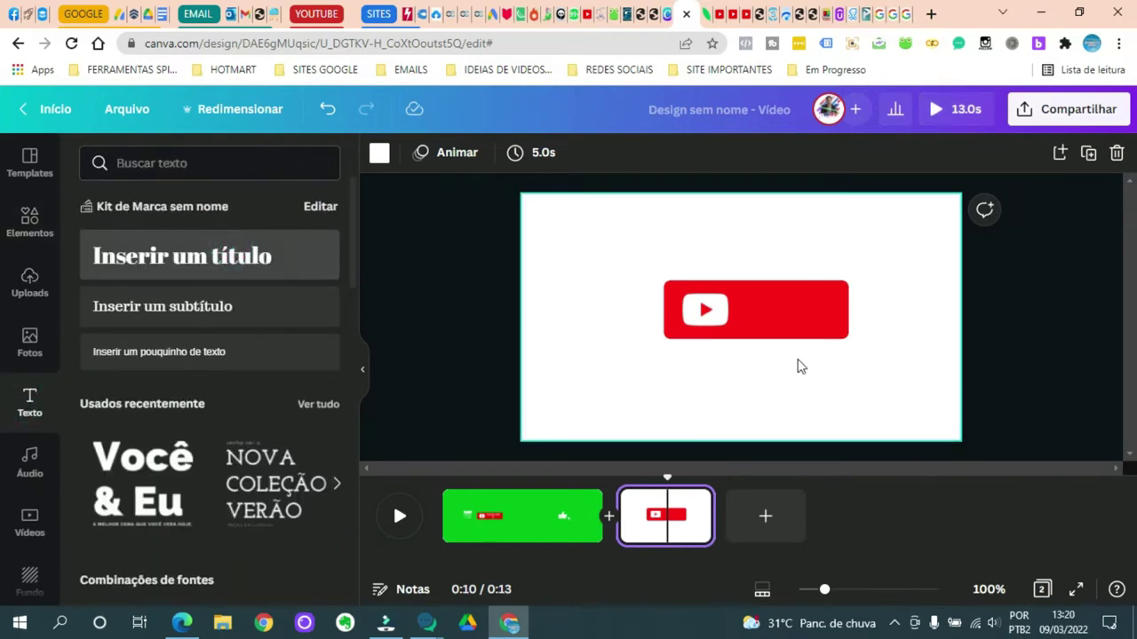
type("i")
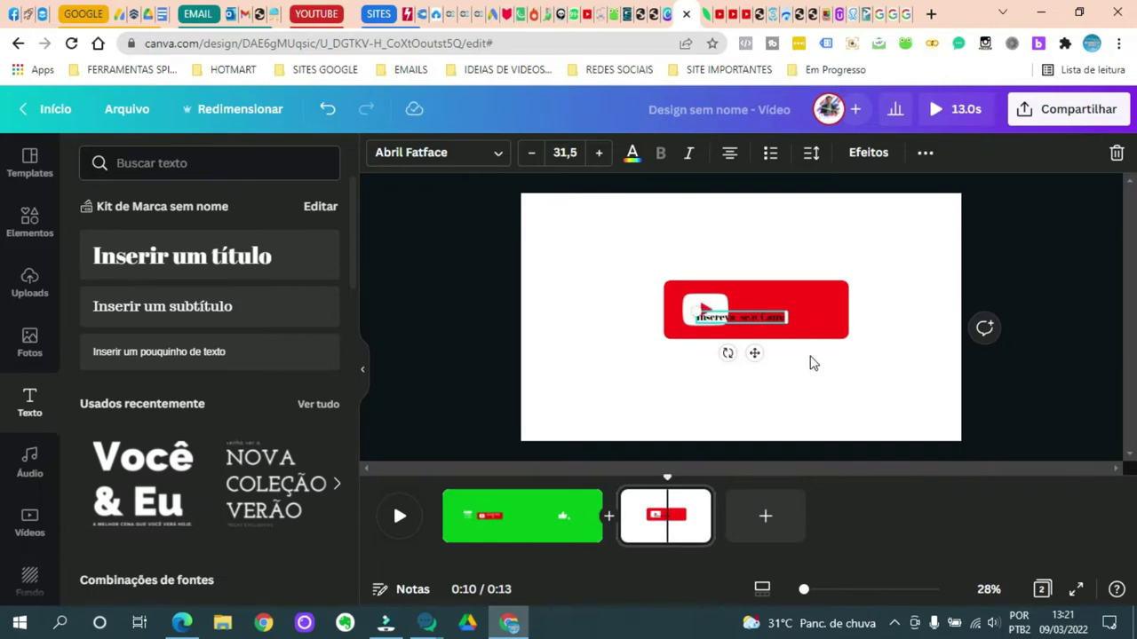
Step: Enlarge the "Inscreva- se no Canal" text to size 41,9 and set its font to Impact Regular
left_click(758, 321)
left_click_drag(699, 307, 665, 308)
left_click(491, 153)
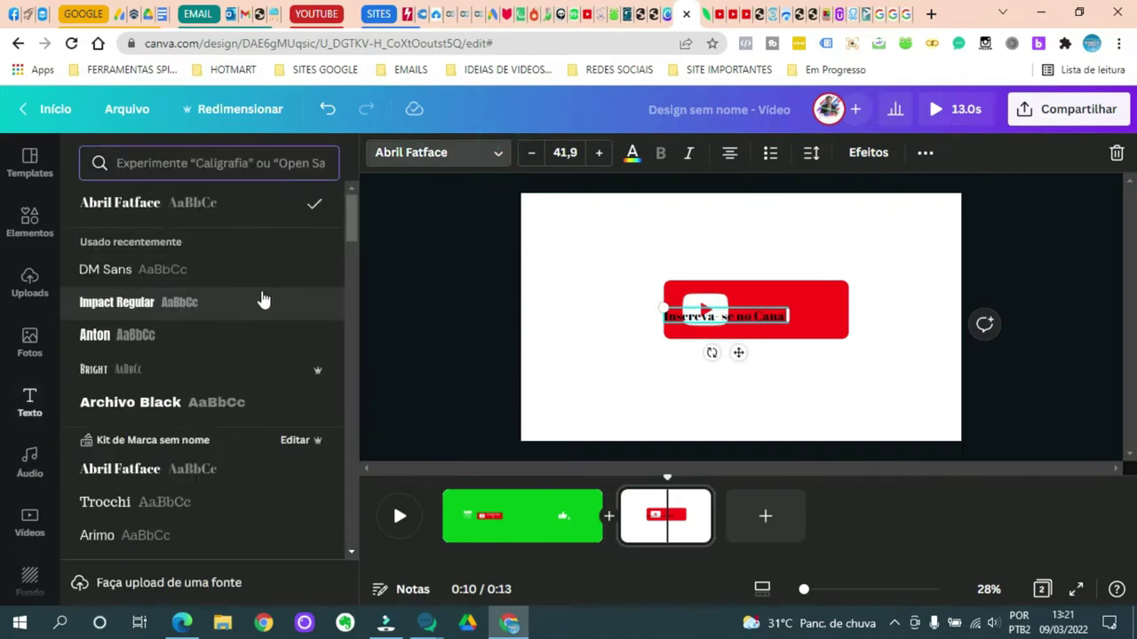
left_click(187, 305)
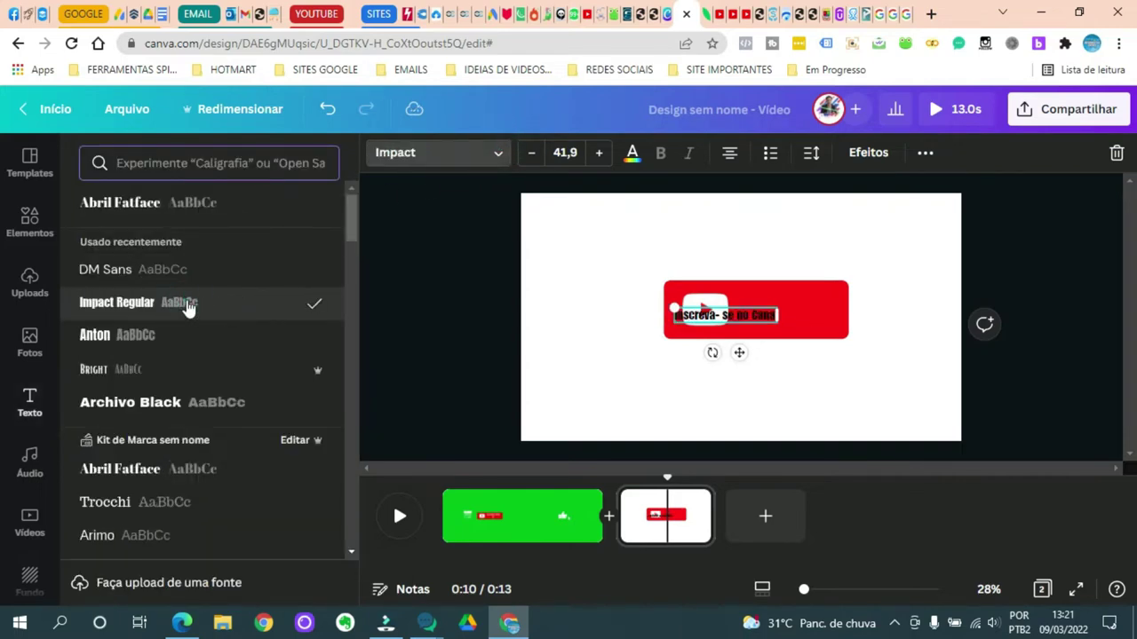
Step: Move the text to the right of the play logo, and shift the slightly reduced logo toward the rectangle's left end
left_click_drag(740, 352, 801, 350)
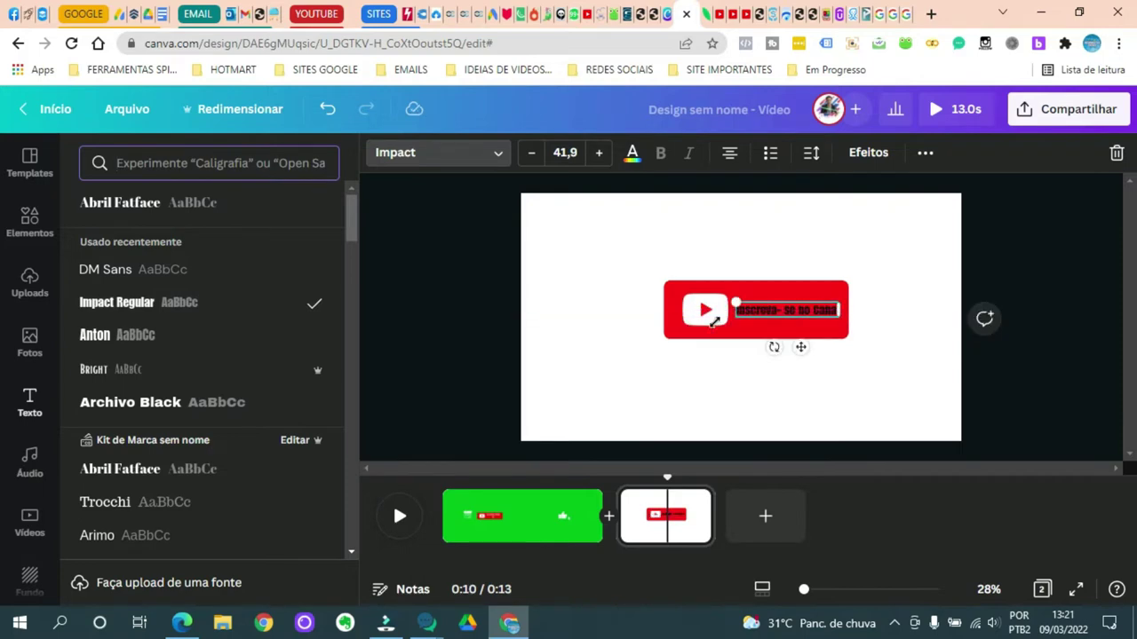
left_click(705, 316)
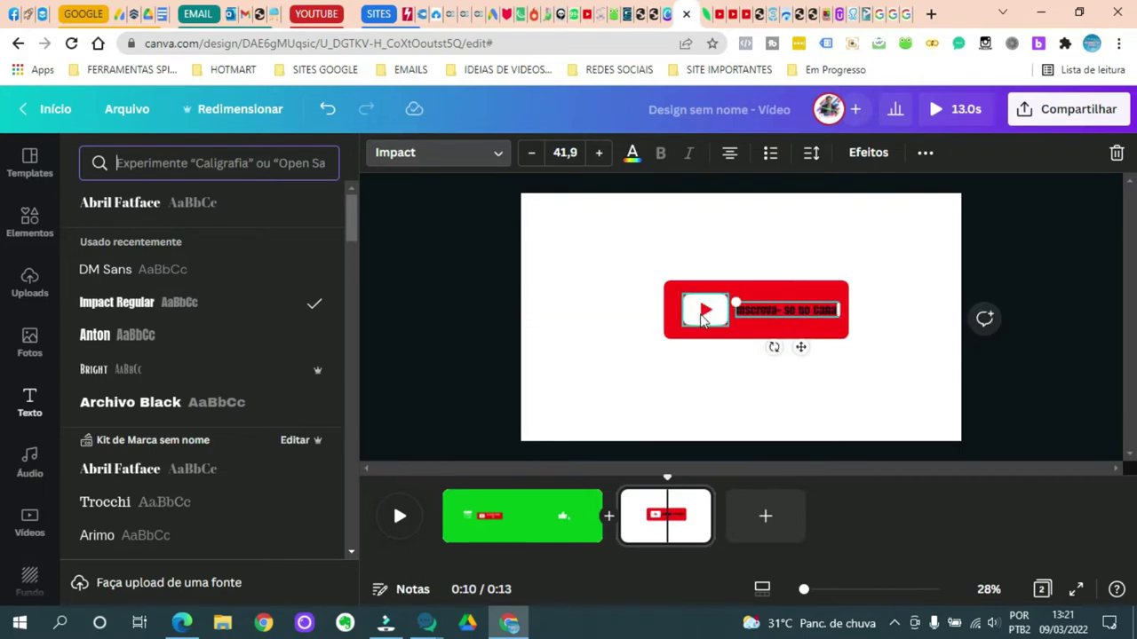
left_click_drag(699, 320, 709, 296)
Step: Move the text close to the play logo, enlarge it to size 54,1 and nudge it slightly right
left_click(769, 313)
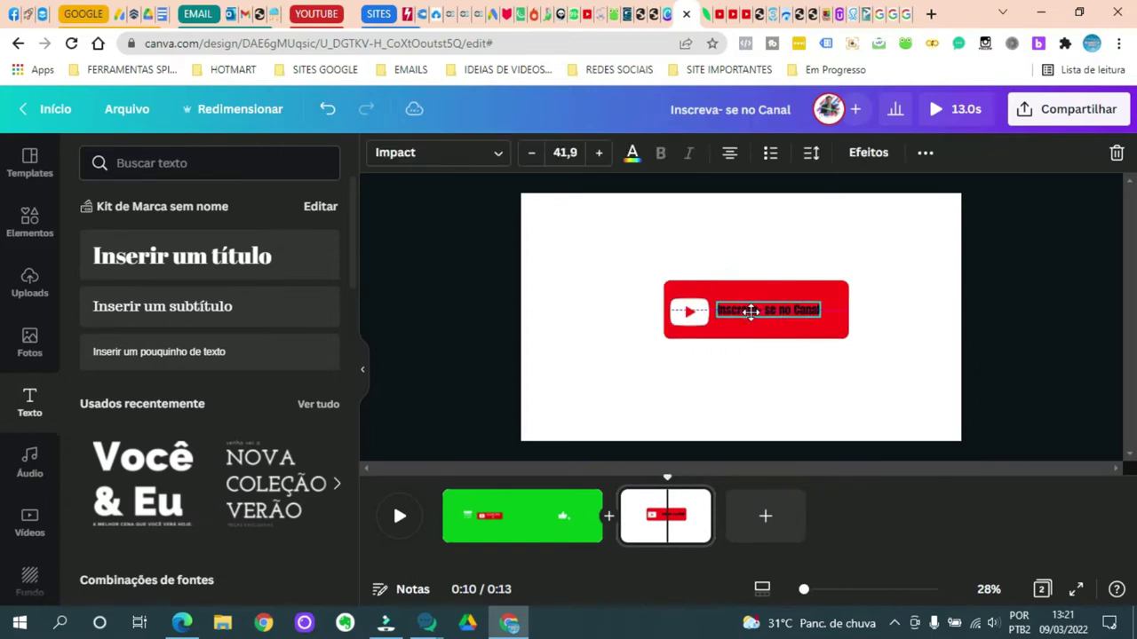
left_click_drag(749, 313, 748, 315)
left_click_drag(827, 317, 846, 325)
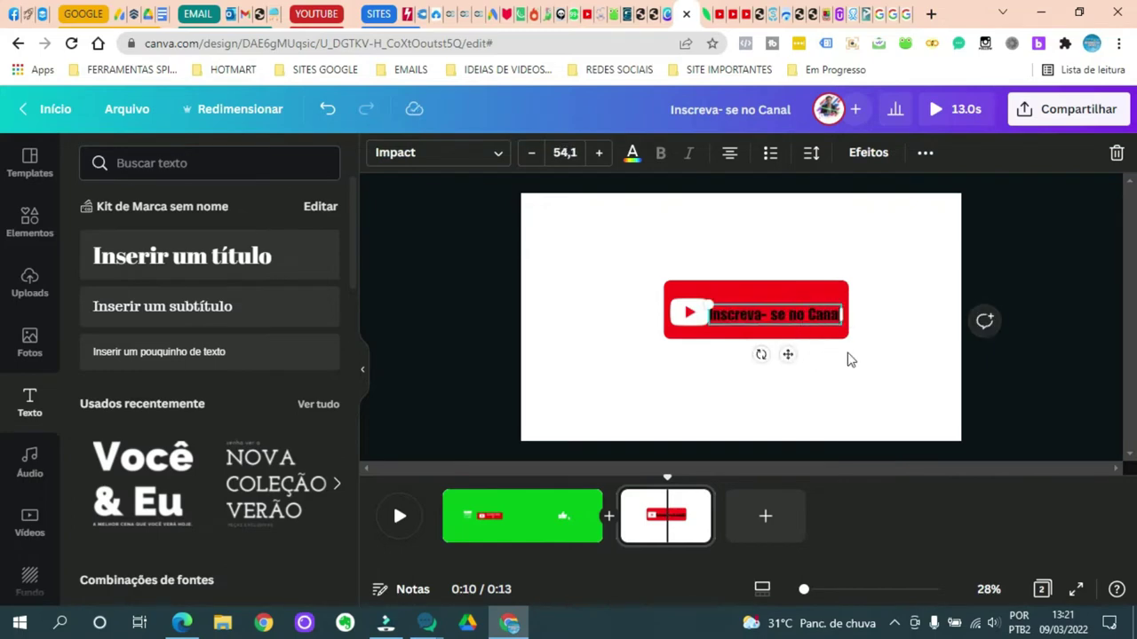
key("shift+Right")
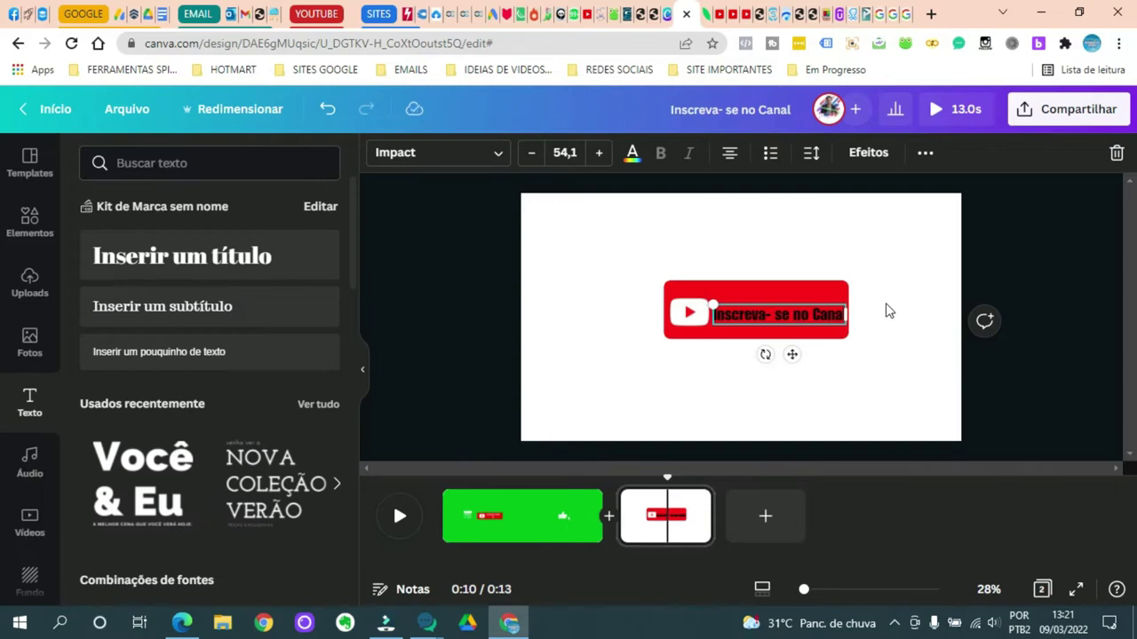
Step: Align the "Inscreva- se no Canal" text to the page's right edge and vertical middle
left_click(925, 153)
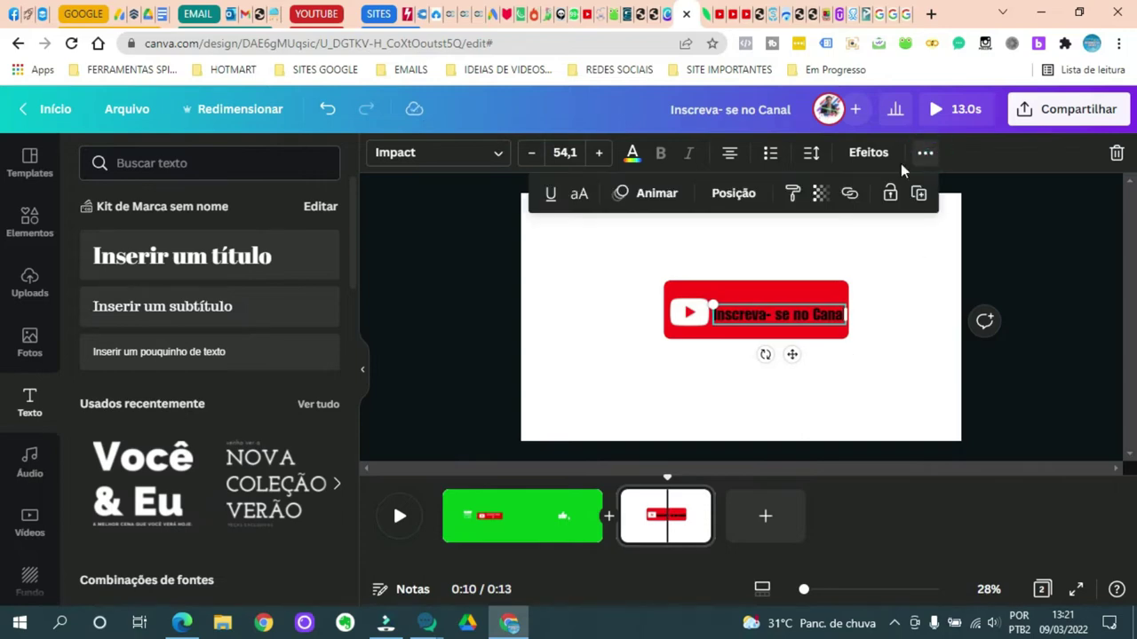
left_click(730, 196)
left_click(672, 346)
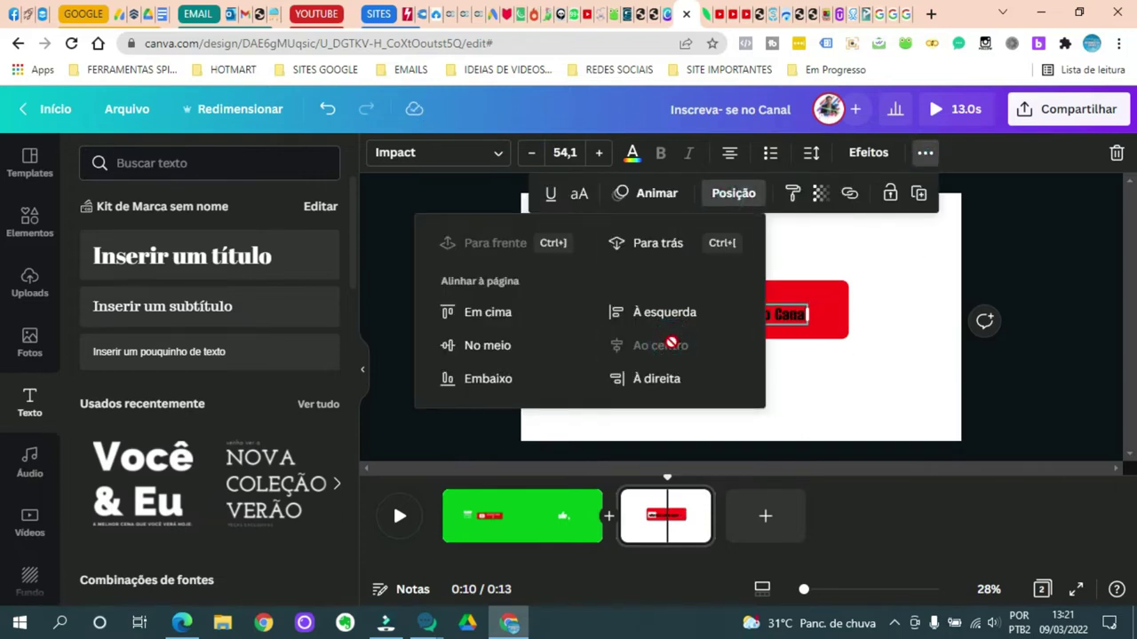
left_click(662, 380)
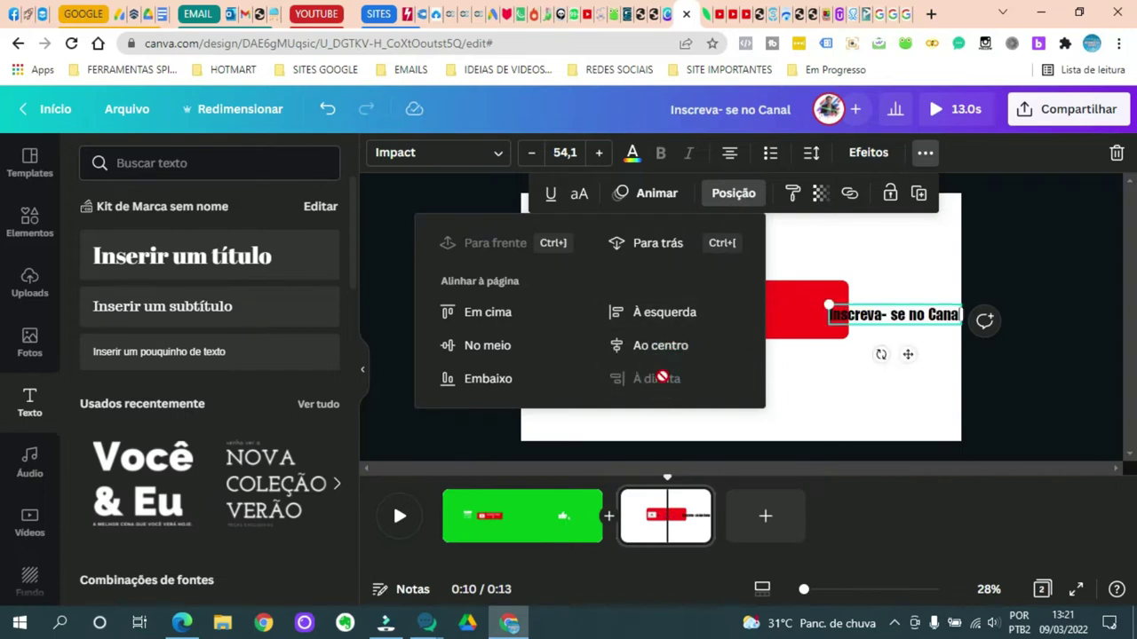
left_click(487, 346)
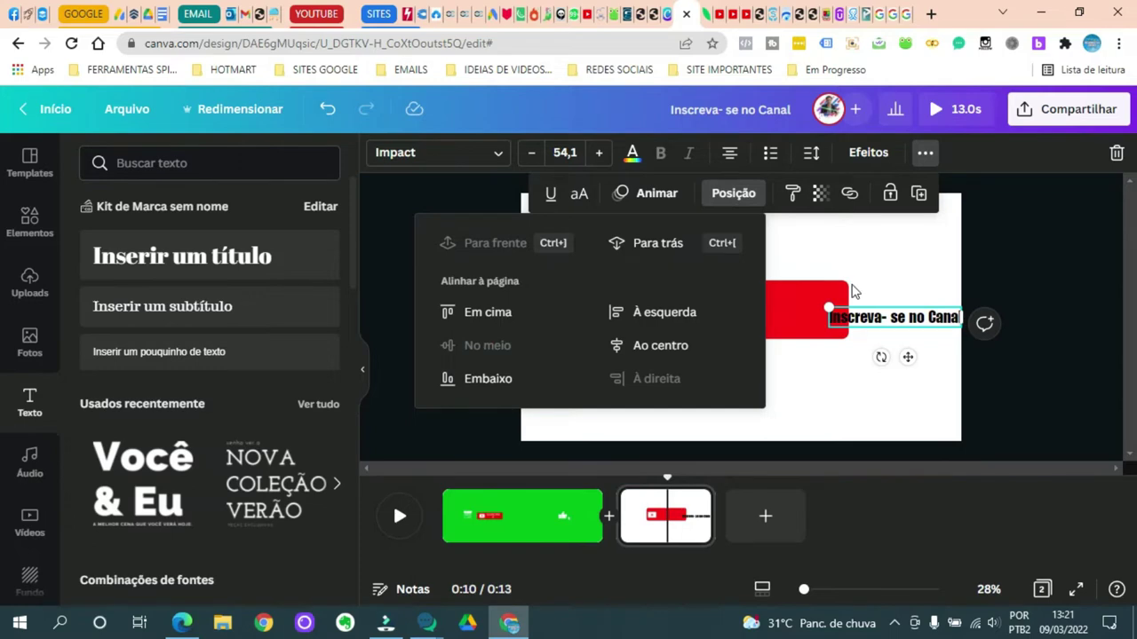
Step: Nudge the "Inscreva- se no Canal" text left until it sits beside the play logo, and centre it vertically in the red rectangle
left_click(901, 381)
left_click(904, 339)
left_click(895, 325)
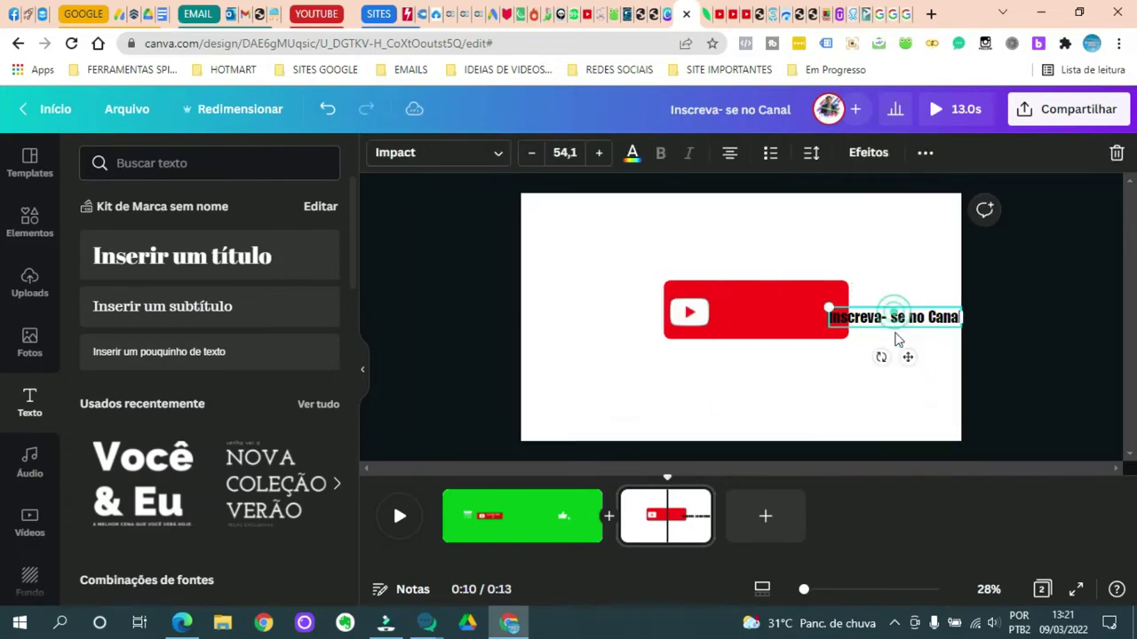
key("Left")
key("Left")
key("Left")
key("Left")
key("Left")
key("Left")
key("Left")
key("Left")
key("Left")
key("Left")
key("Left")
key("Left")
key("Left")
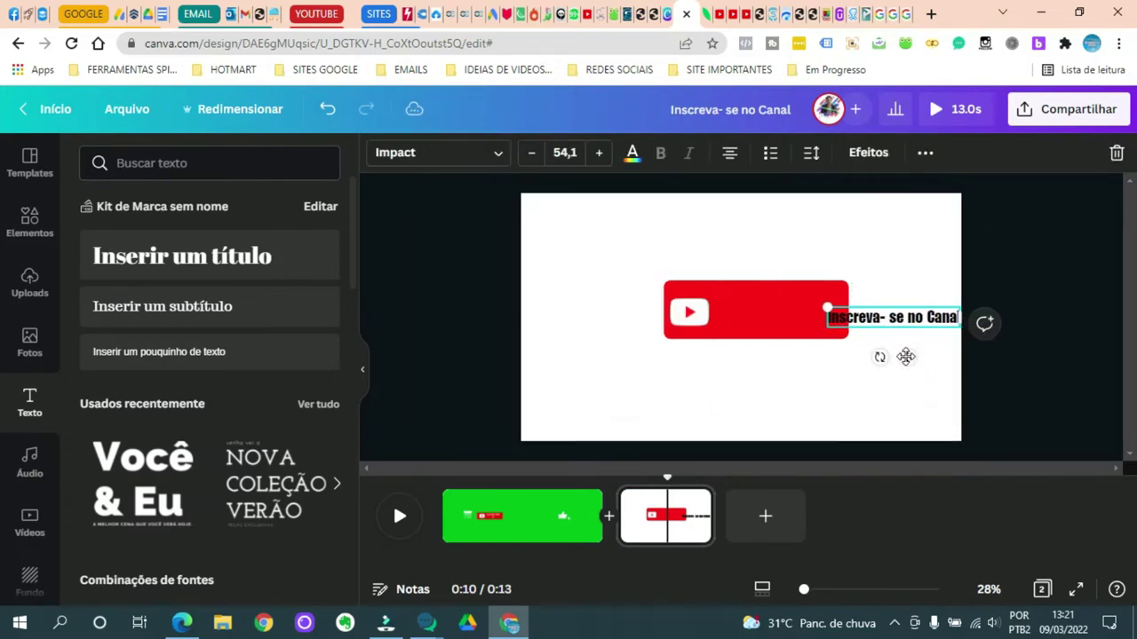
key("Left")
key("Left")
key("Left")
key("Left")
key("Left")
key("Left")
key("Left")
key("Left")
key("Left")
key("Left")
key("Left")
key("Left")
key("Left")
key("Left")
key("Left")
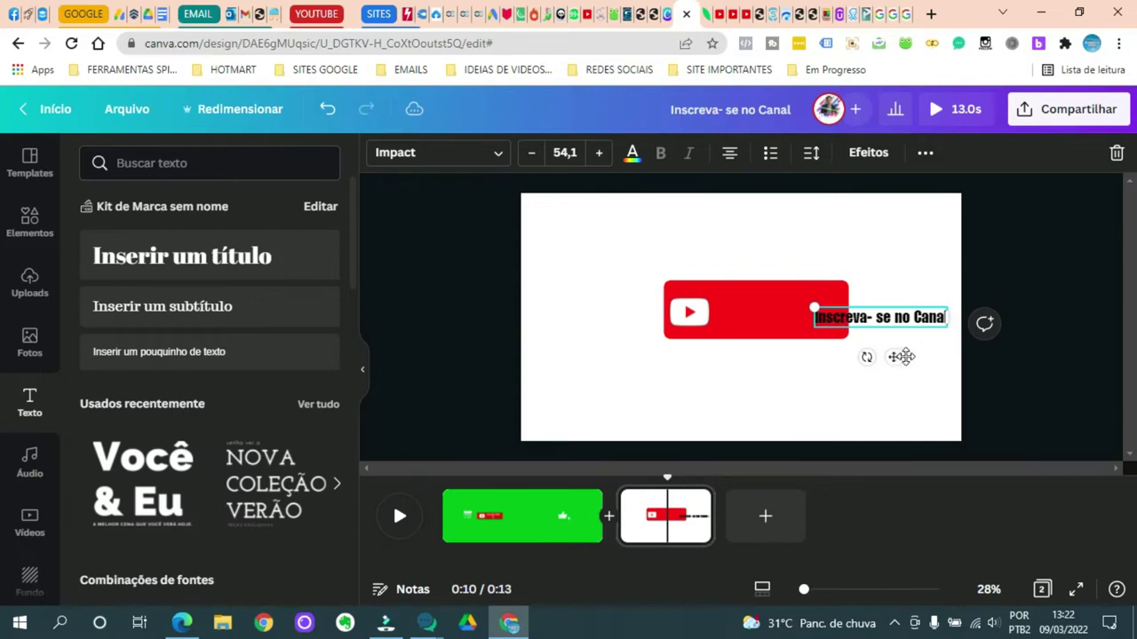
key("Left")
key("Left")
key("Left")
key("Left")
key("Left")
key("Left")
key("Left")
key("Left")
key("Left")
key("Left")
key("Left")
key("Left")
key("Left")
key("Left")
key("Left")
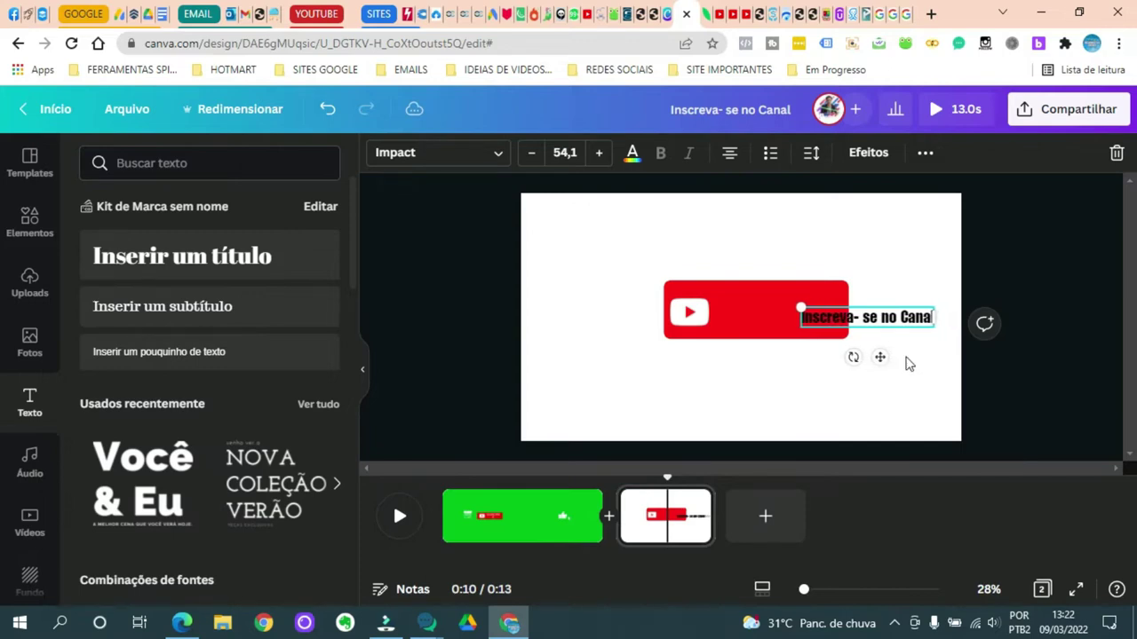
key("Left")
key("Left")
key("Left")
key("Left")
key("Left")
key("Left")
key("Left")
key("Left")
key("Left")
key("Left")
key("Left")
key("Left")
key("Left")
key("Left")
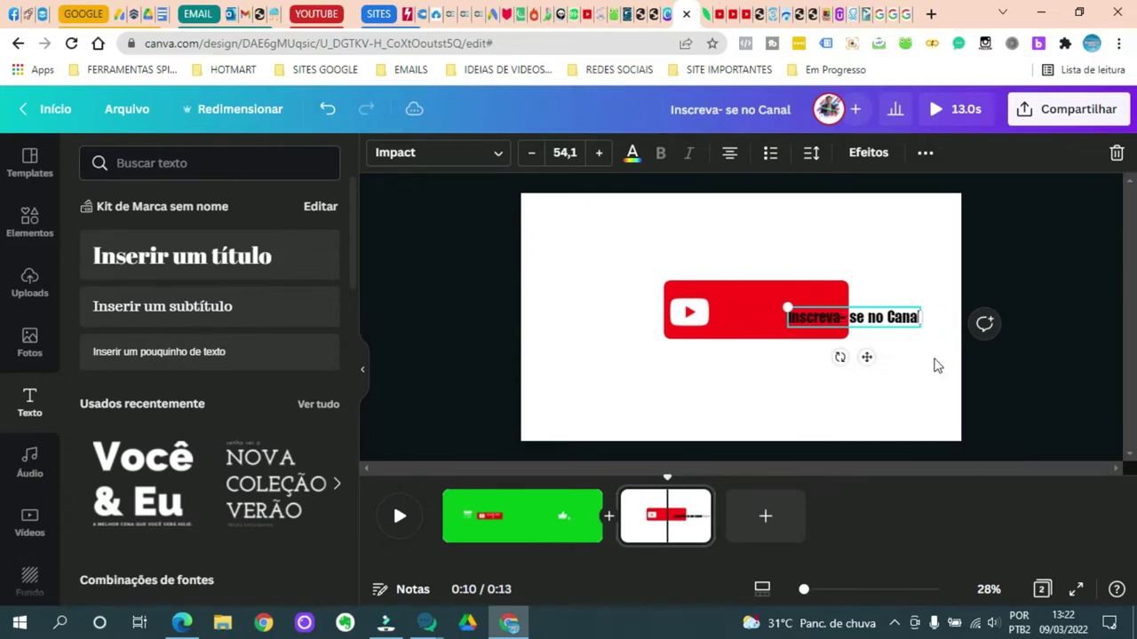
key("Left")
key("Left")
key("Left")
key("Left")
key("Left")
key("Left")
key("Left")
key("Left")
key("Left")
key("Left")
key("Left")
key("Left")
key("Left")
key("Left")
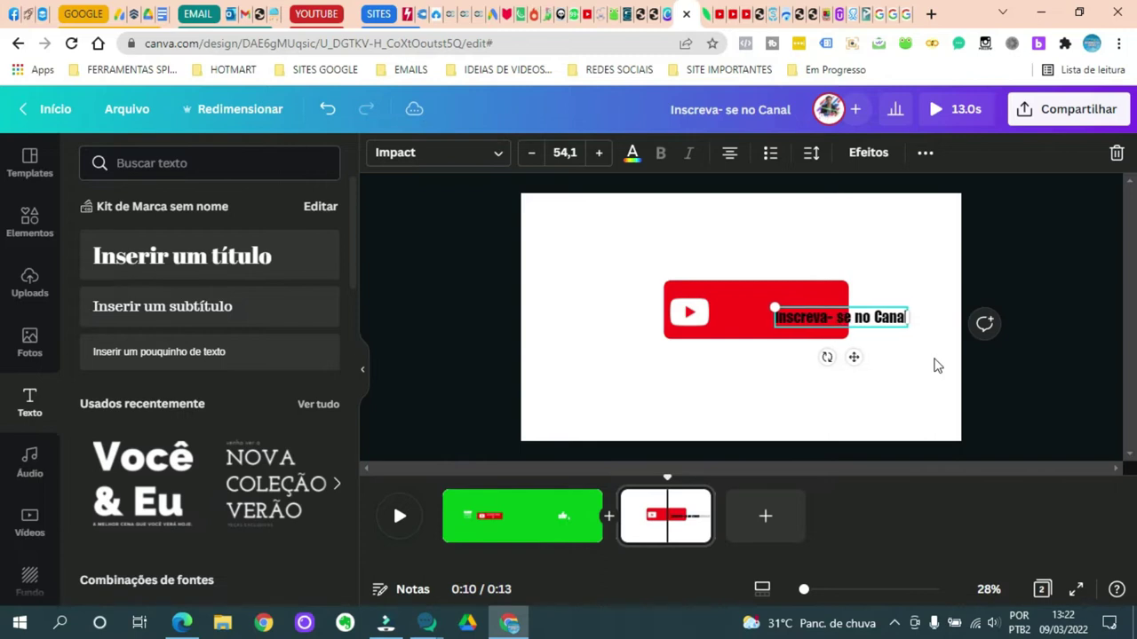
key("Left")
key("Left")
key("Left")
key("Left")
key("Left")
key("Left")
key("Left")
key("Left")
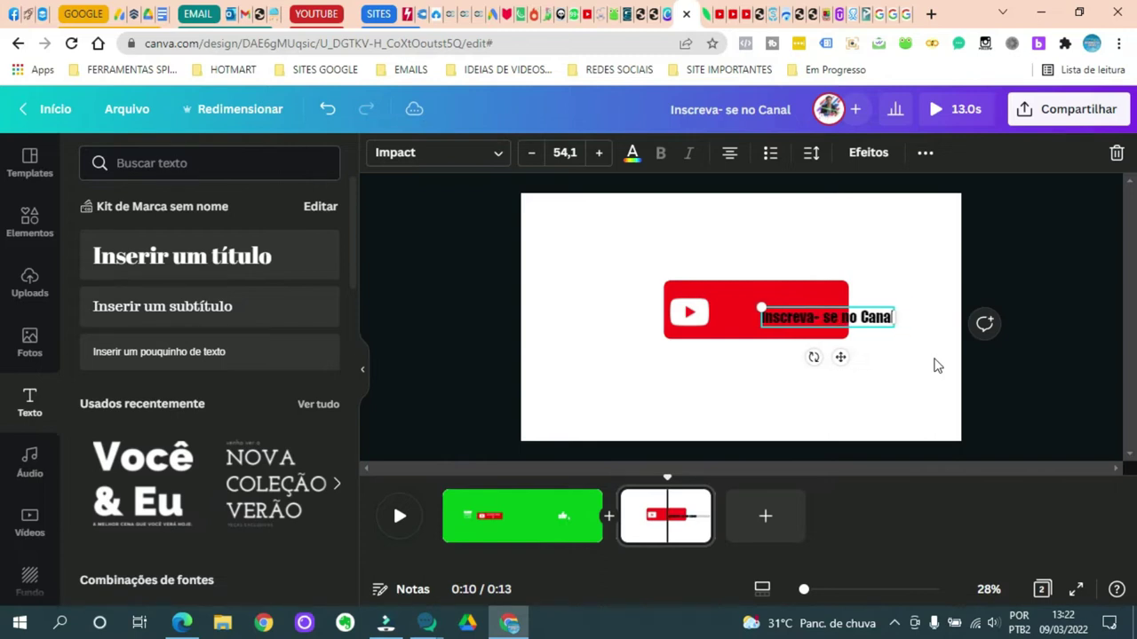
key("Left")
key("Left")
key("Left")
key("Left")
key("Left")
key("Left")
key("Left")
key("Left")
key("Left")
key("Left")
key("Left")
key("Left")
key("Left")
key("Left")
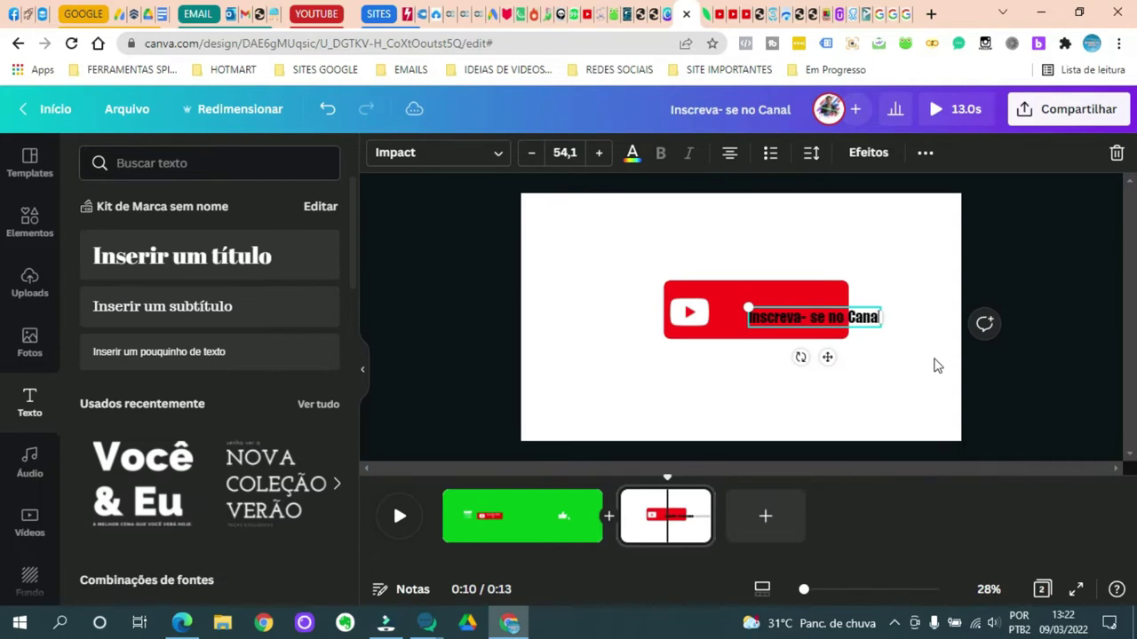
key("Left")
key("Left")
key("Left")
key("Left")
key("Left")
key("Left")
key("Left")
key("Left")
key("Left")
key("Left")
key("Left")
key("Left")
key("Left")
key("Left")
key("Left")
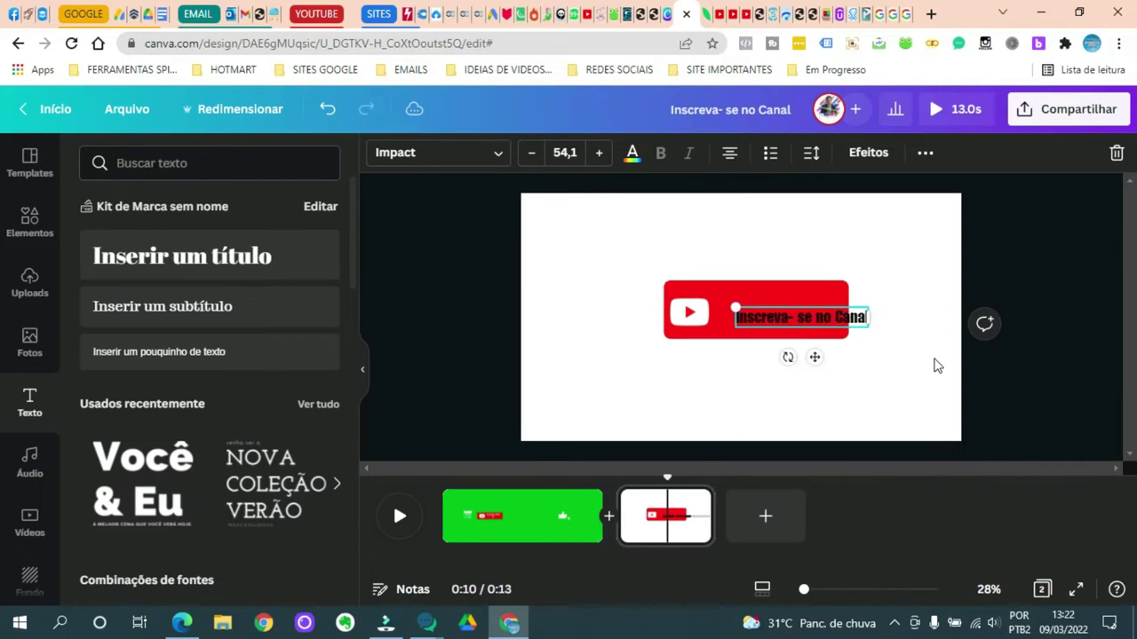
key("Left")
key("Left")
key("Left")
key("Left")
key("Left")
key("Left")
key("Left")
key("Left")
key("Left")
key("Left")
key("Left")
key("Left")
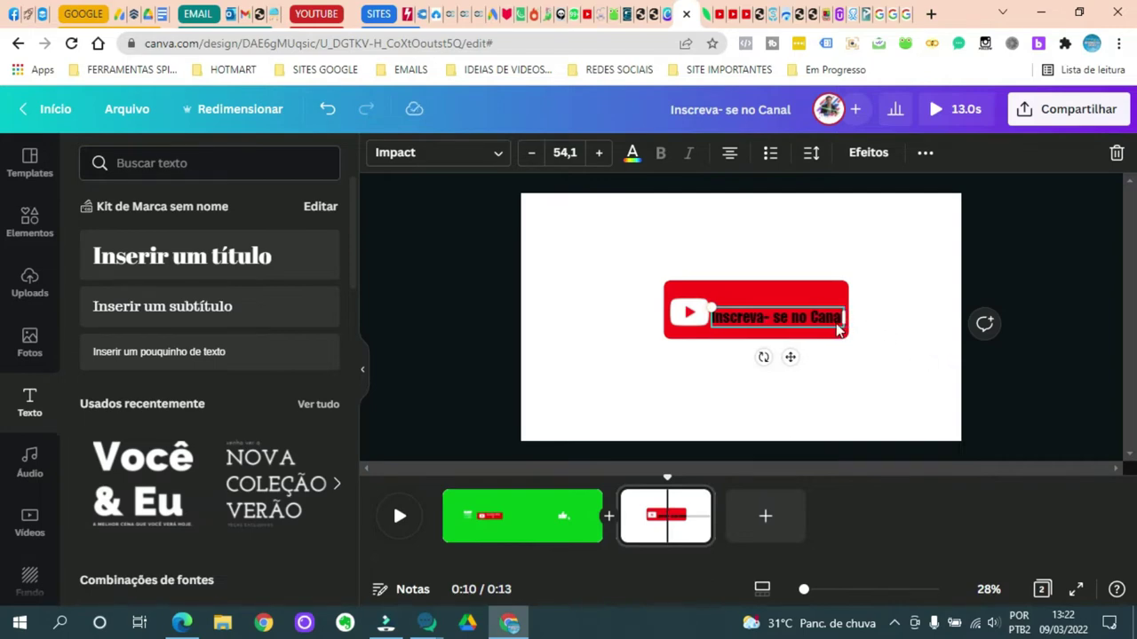
left_click_drag(791, 358, 791, 354)
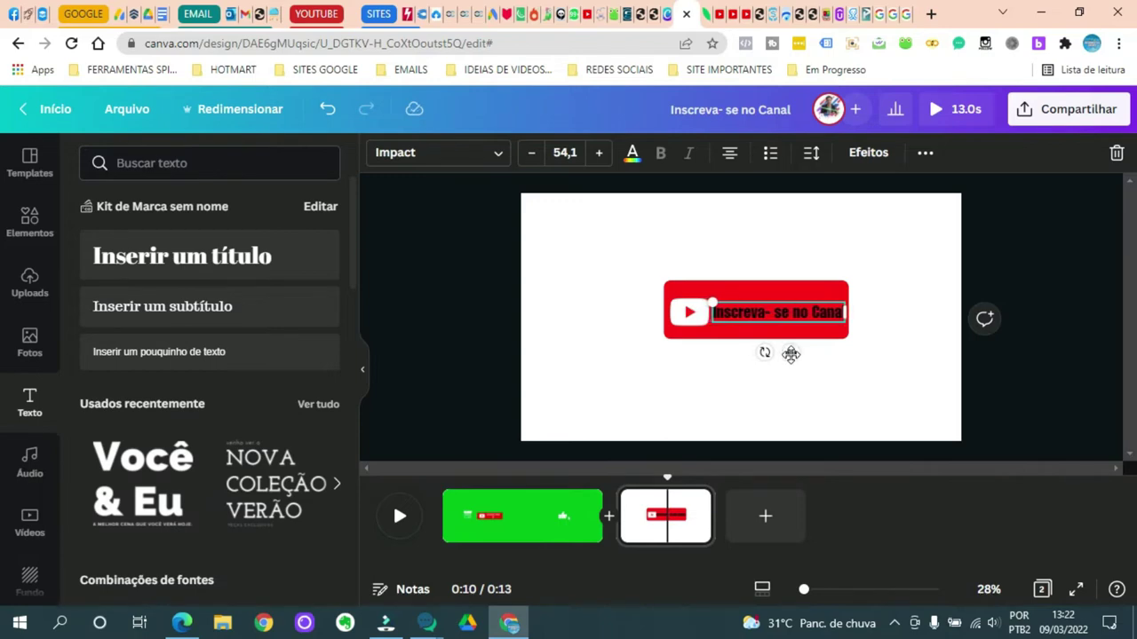
left_click(902, 330)
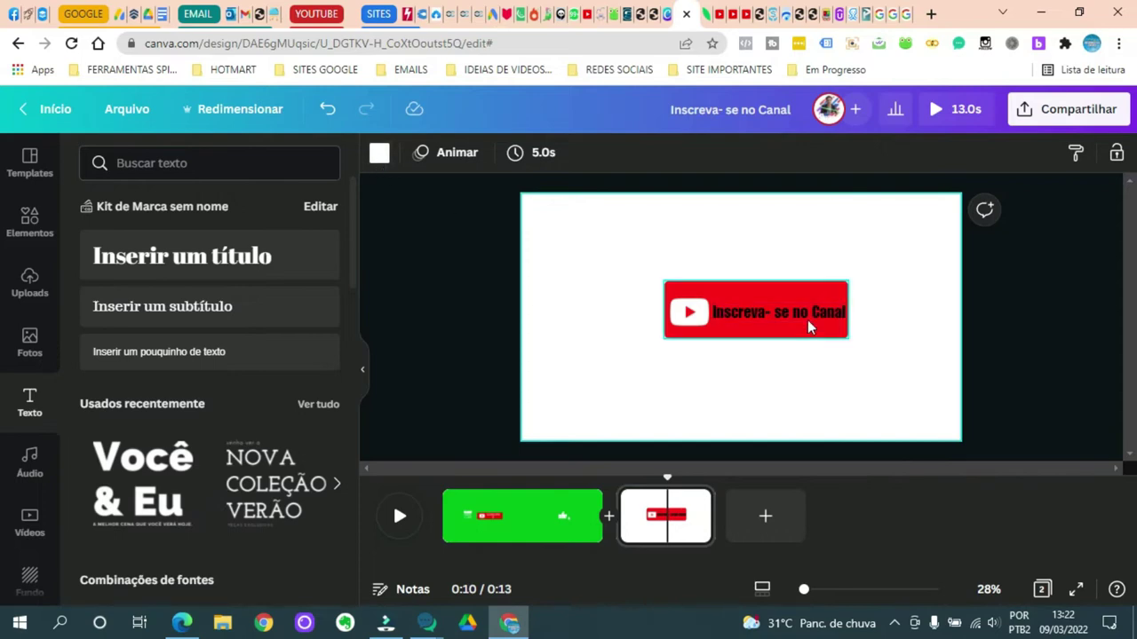
Step: Change the colour of the "Inscreva- se no Canal" text to white
left_click(808, 321)
left_click(632, 152)
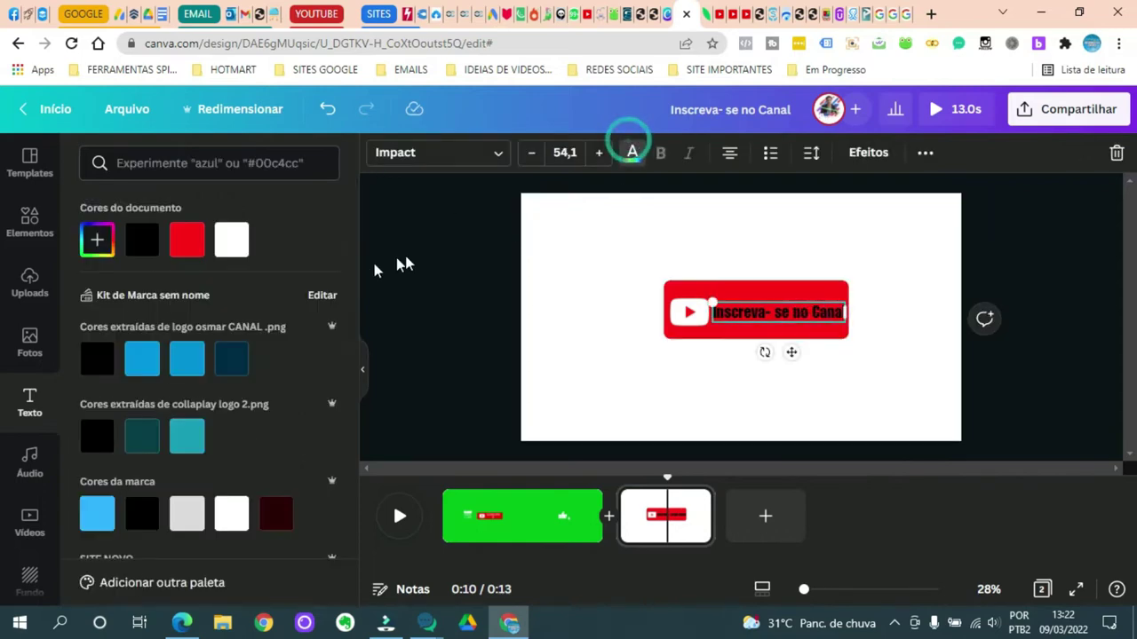
left_click(231, 238)
left_click(906, 274)
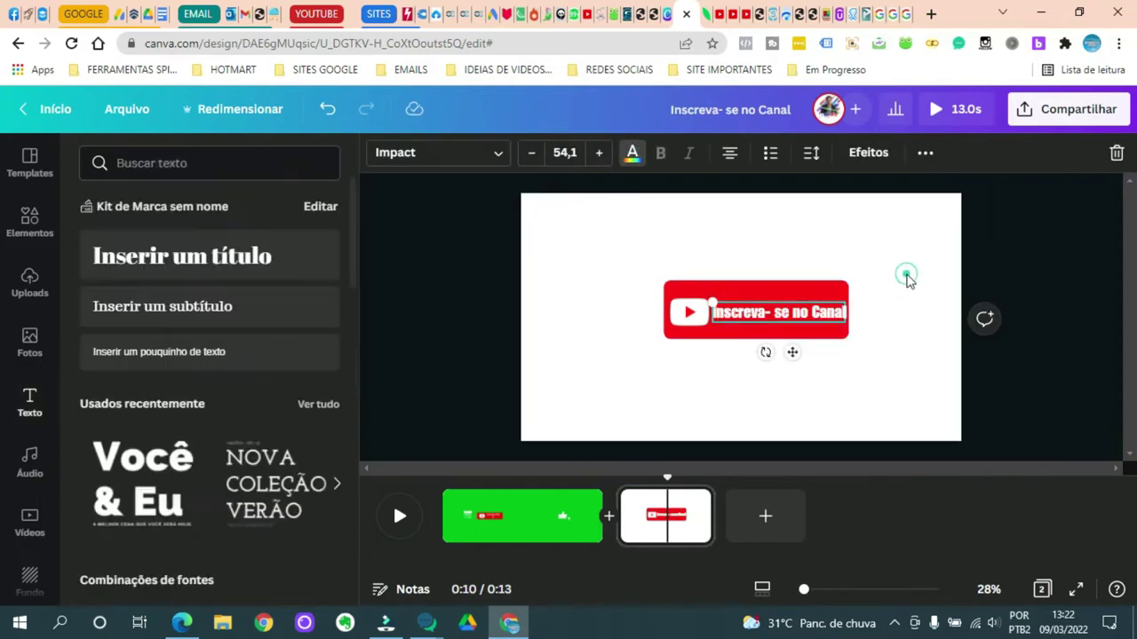
Step: Try the Sombreado effect on the button text, and apply the Flutuante effect with intensity 100 instead
left_click(830, 322)
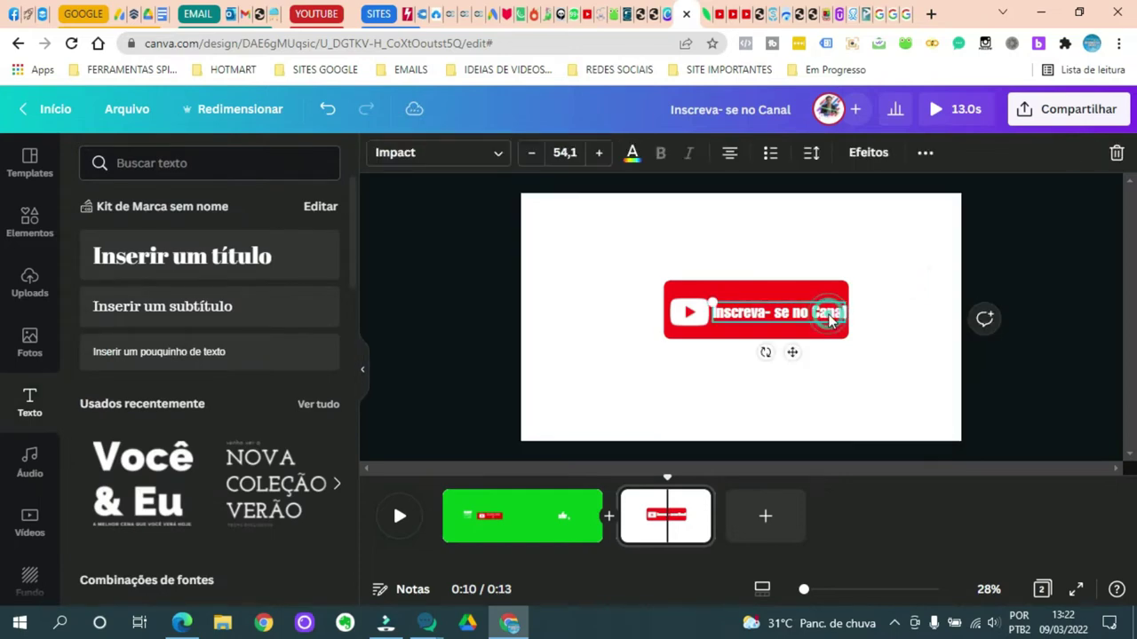
left_click(632, 153)
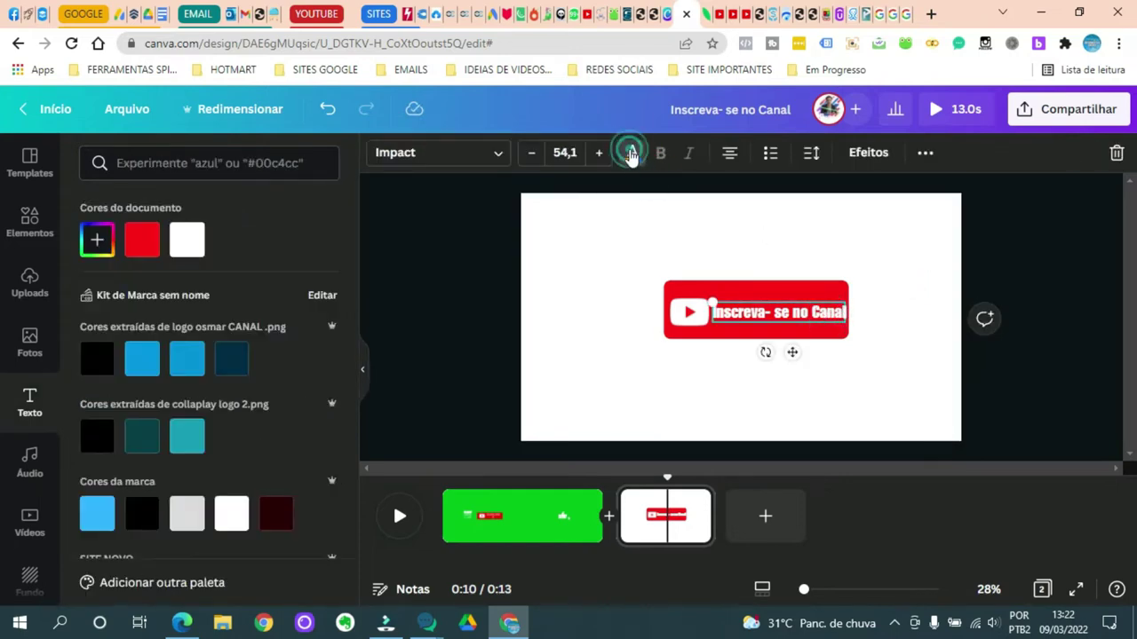
left_click(868, 153)
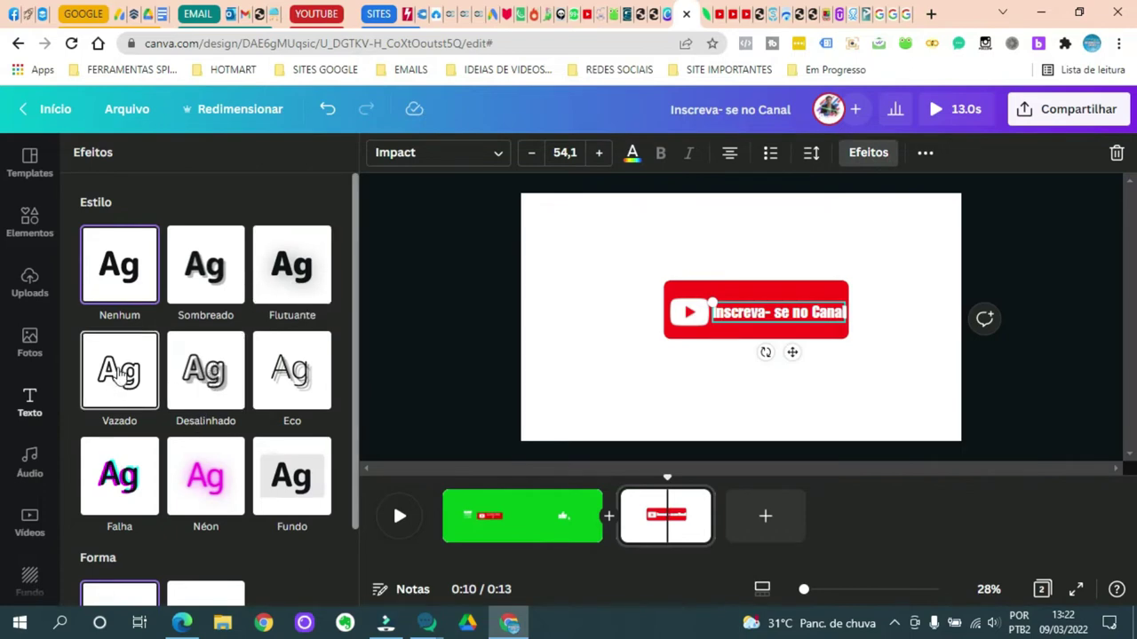
left_click(202, 260)
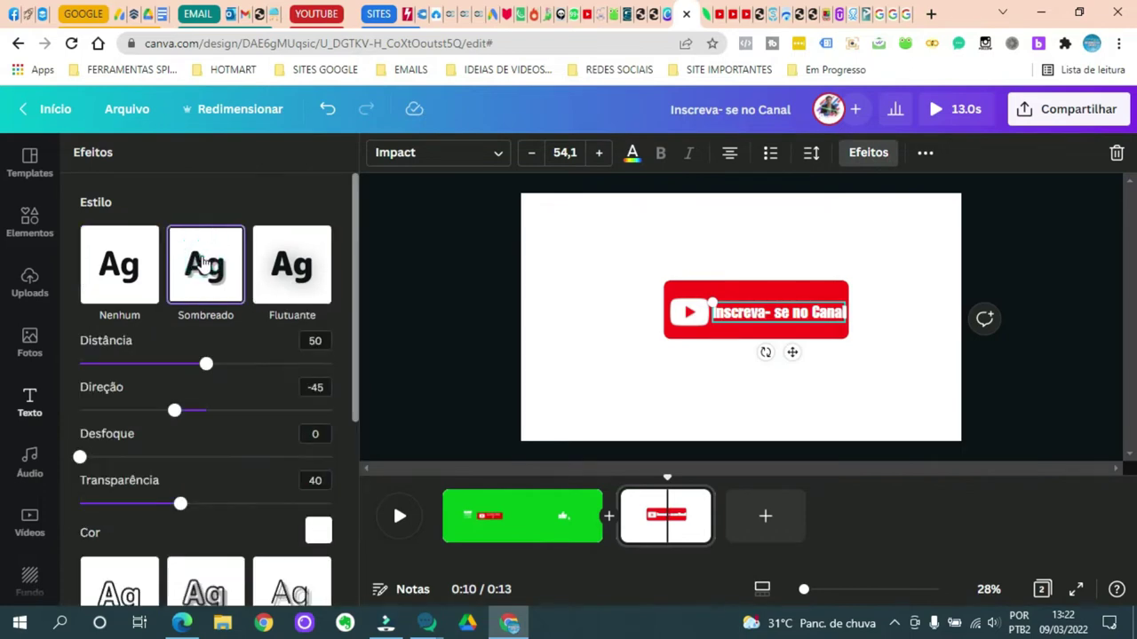
left_click(197, 284)
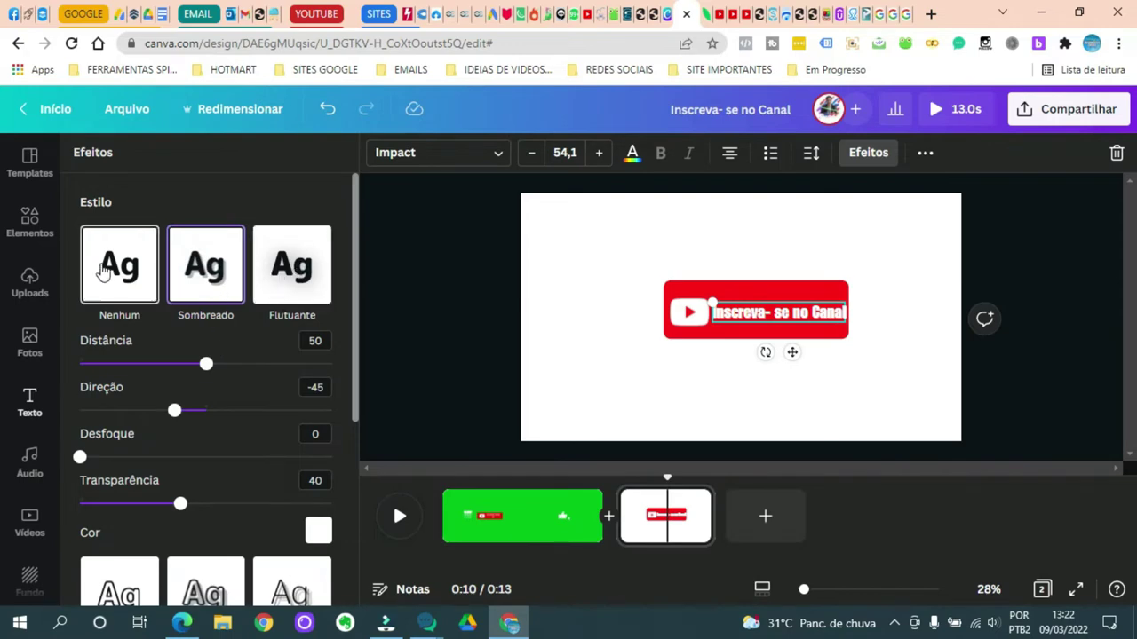
left_click(302, 276)
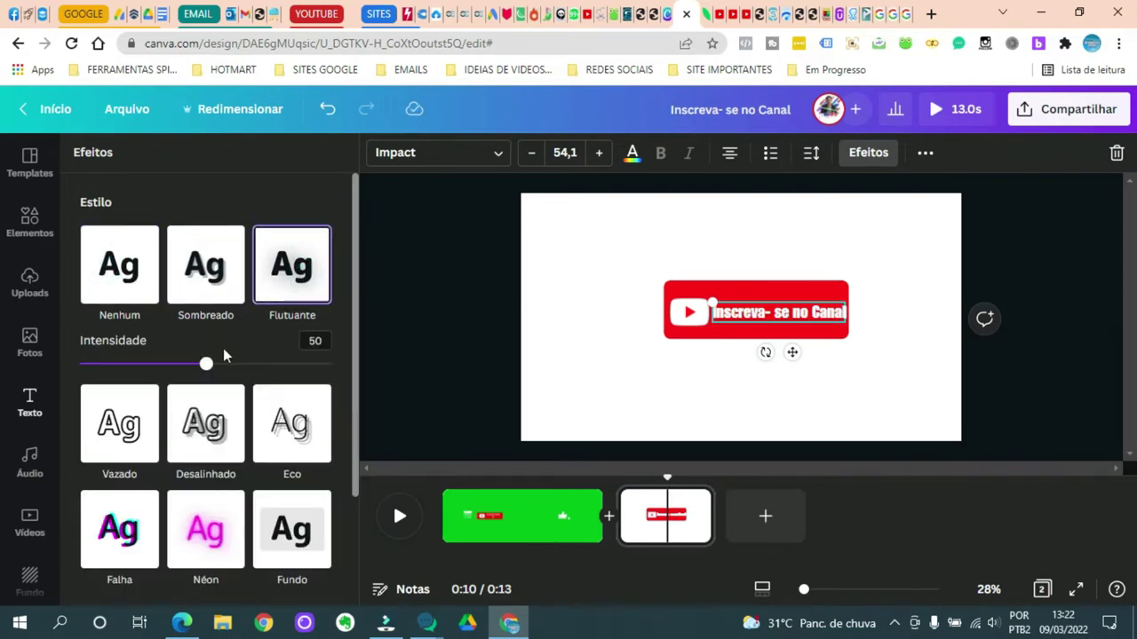
left_click_drag(205, 366, 337, 375)
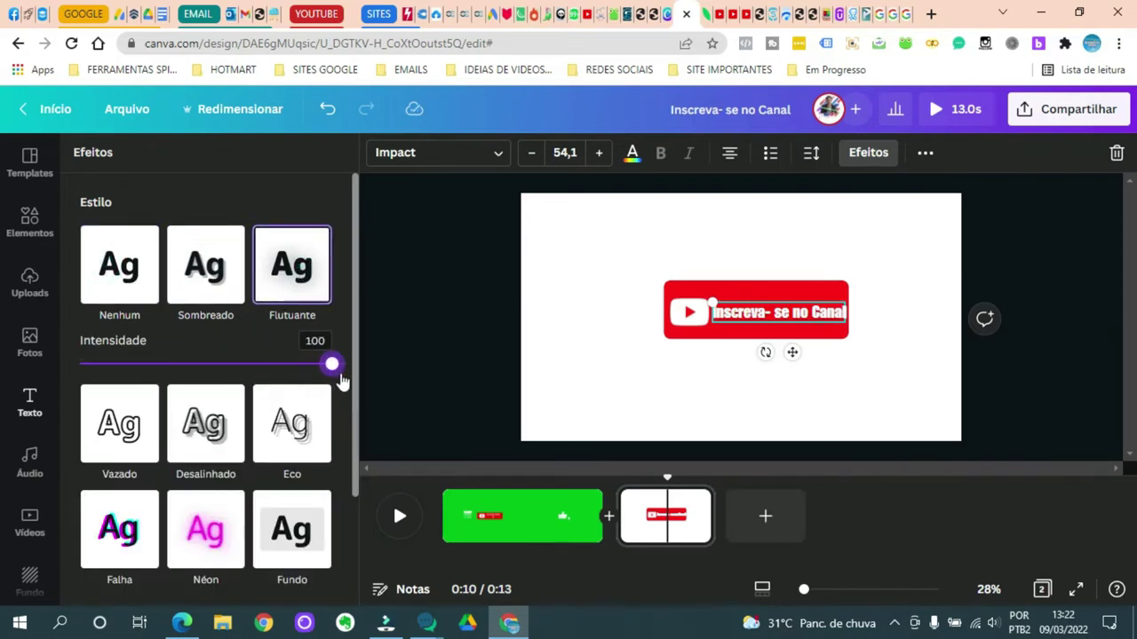
left_click(881, 360)
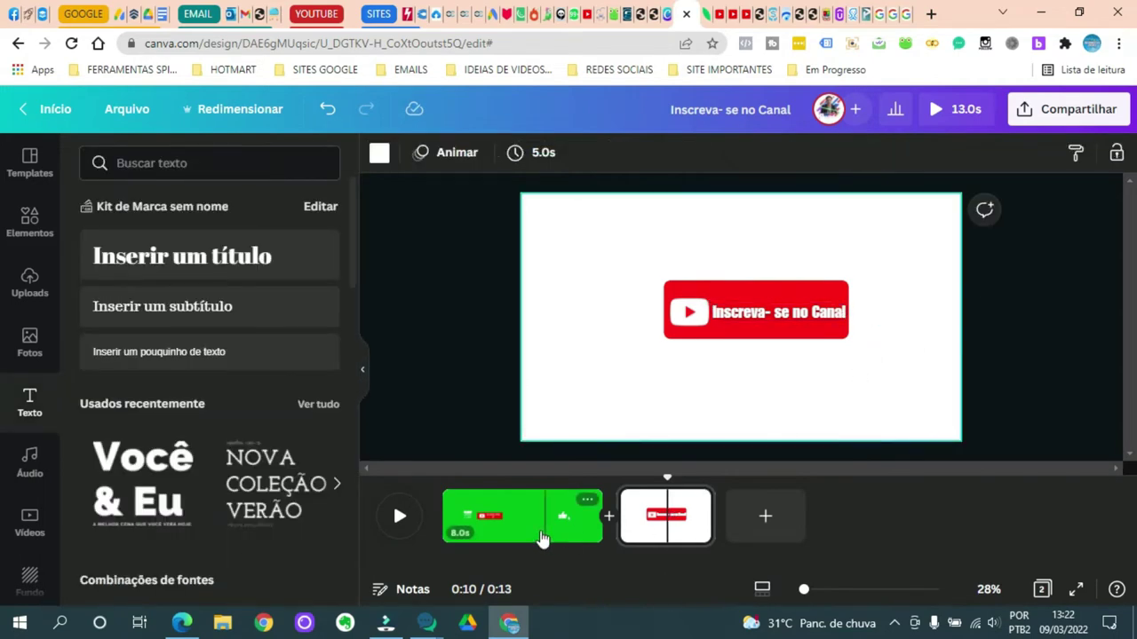
Step: Check the reference subscribe animation on page 1, and reword the button text on page 2 as "Inscreva - se no Canal"
left_click(493, 527)
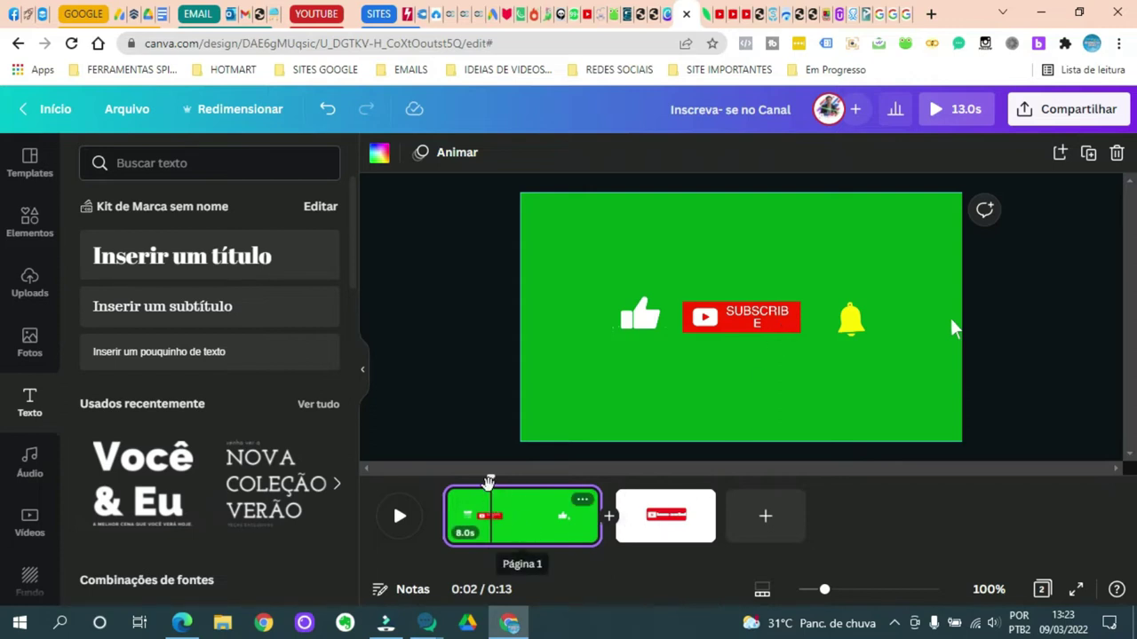
left_click_drag(490, 480, 669, 482)
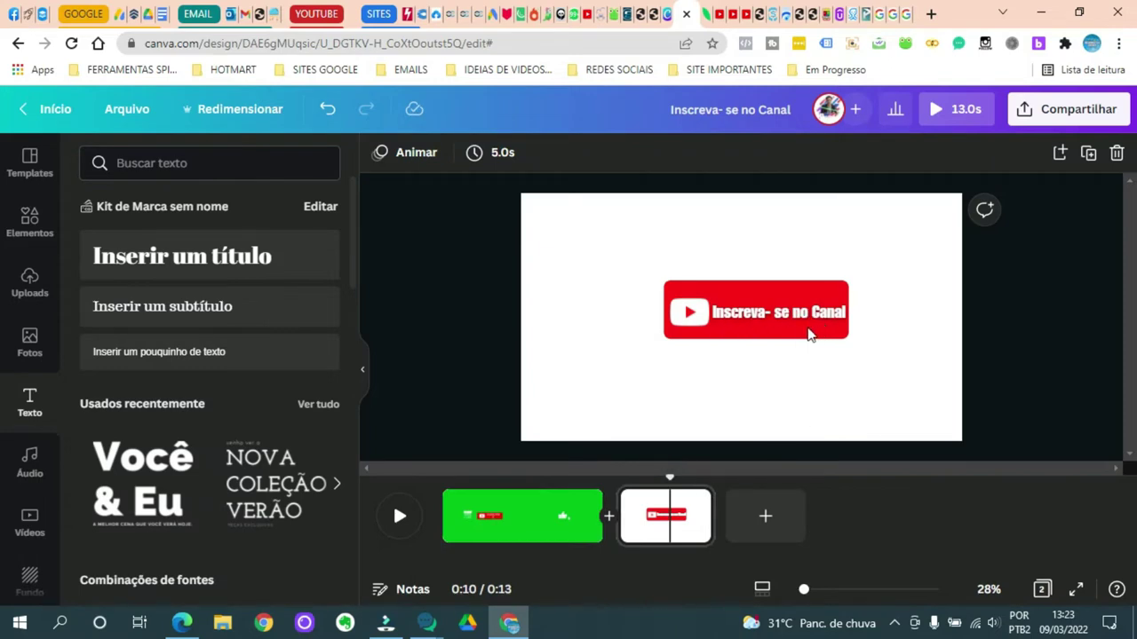
left_click(776, 320)
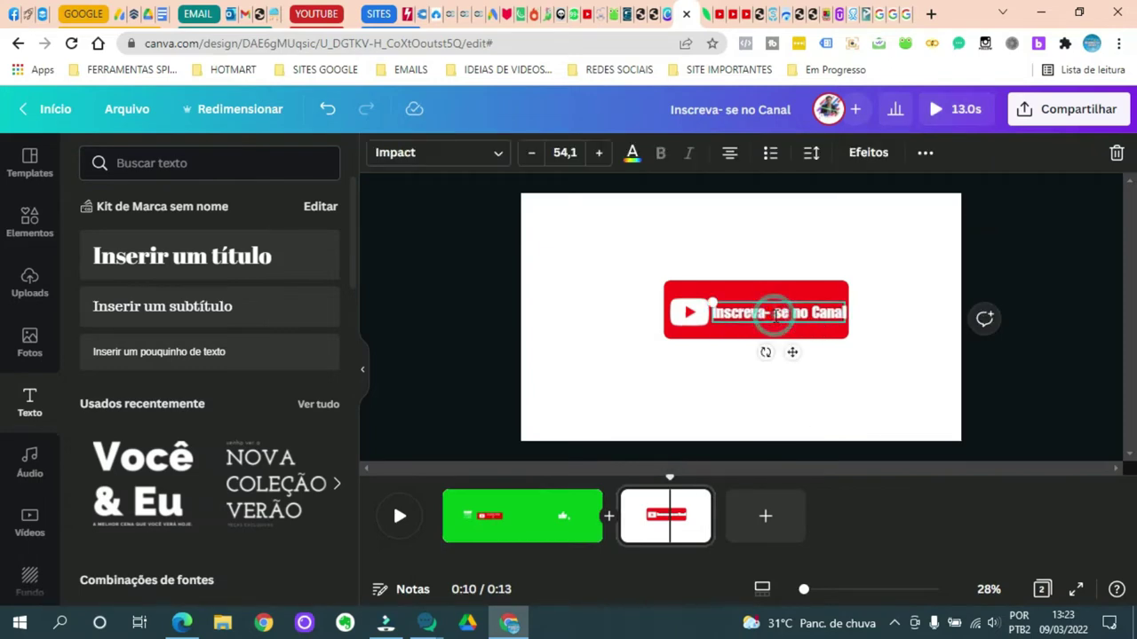
double_click(775, 317)
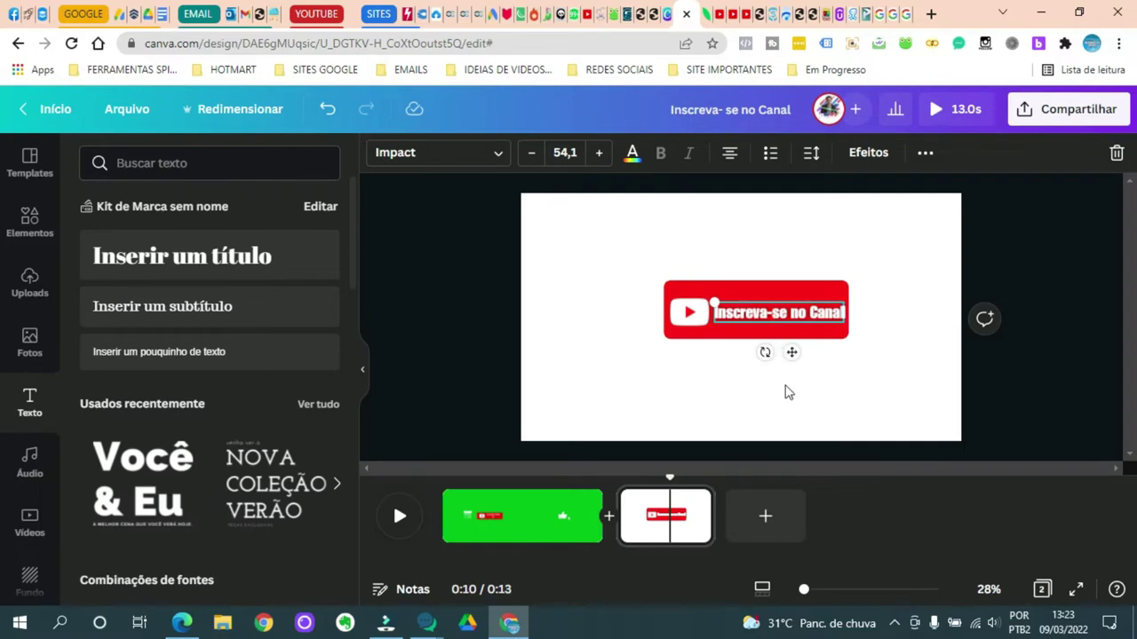
left_click(786, 389)
left_click(772, 318)
left_click(772, 318)
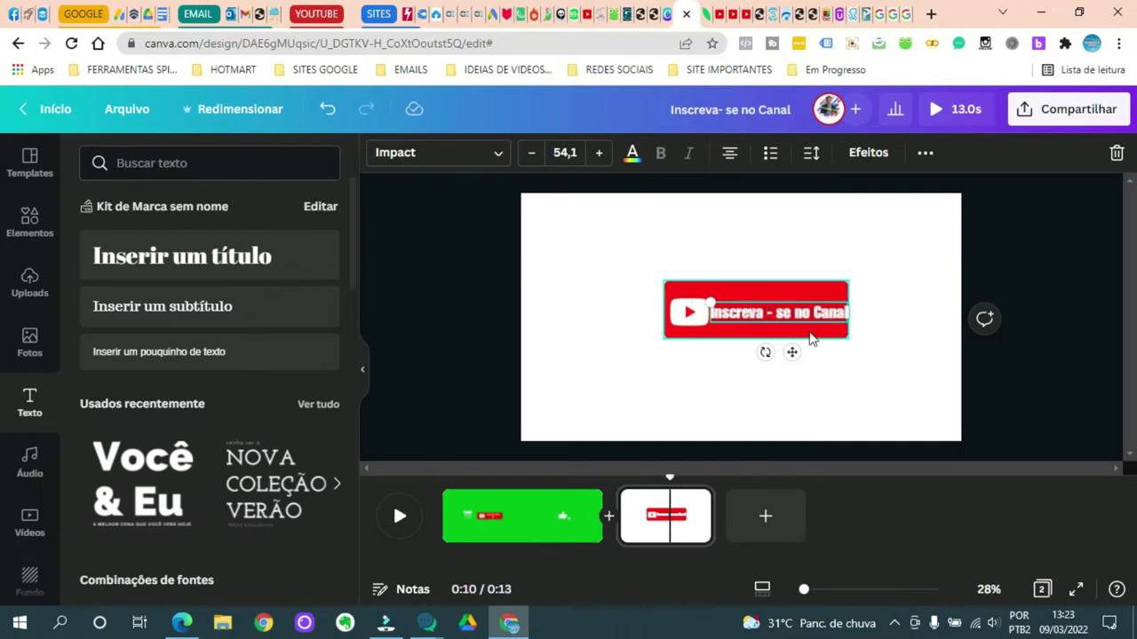
left_click(883, 343)
Step: Shrink the play logo slightly and nudge the "Inscreva - se no Canal" text a little left to fit inside the rectangle
left_click(840, 312)
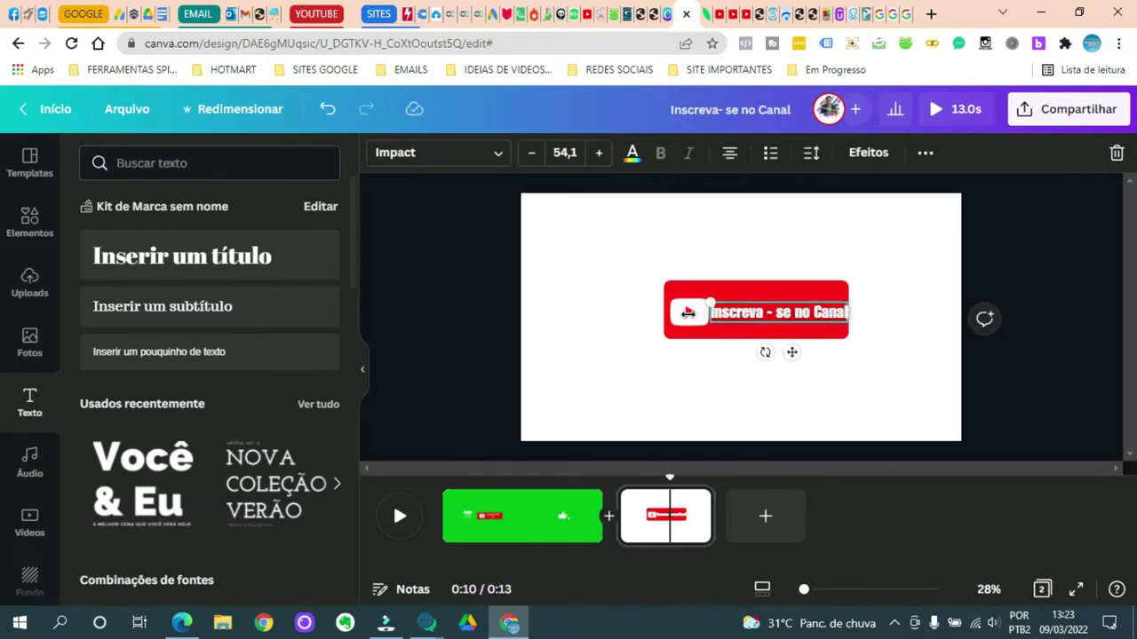
left_click(685, 317)
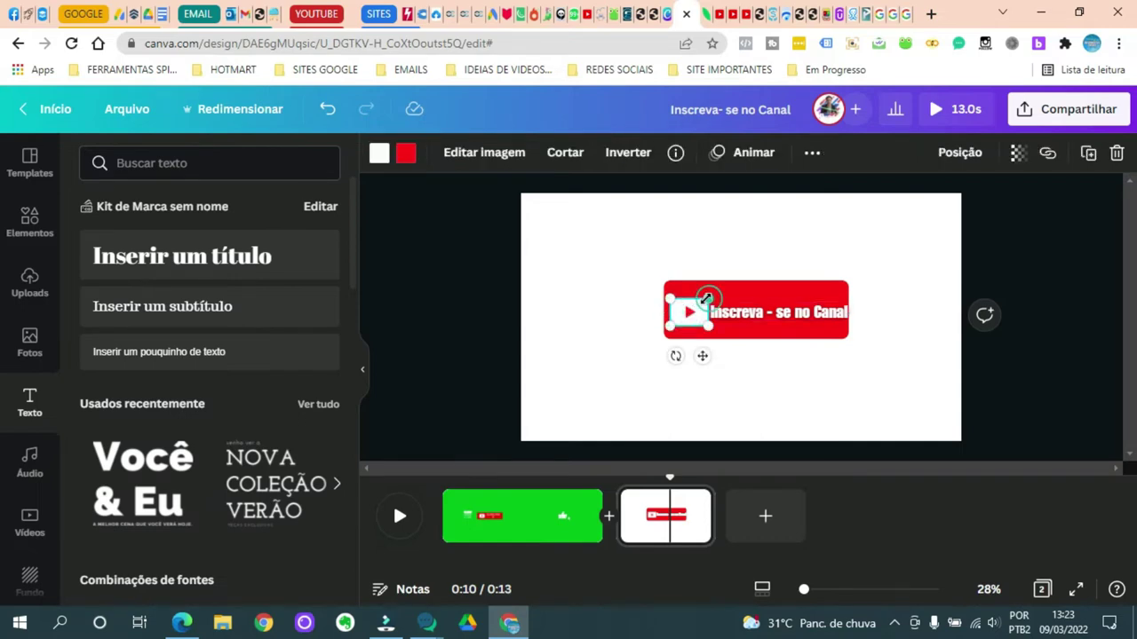
left_click(738, 315)
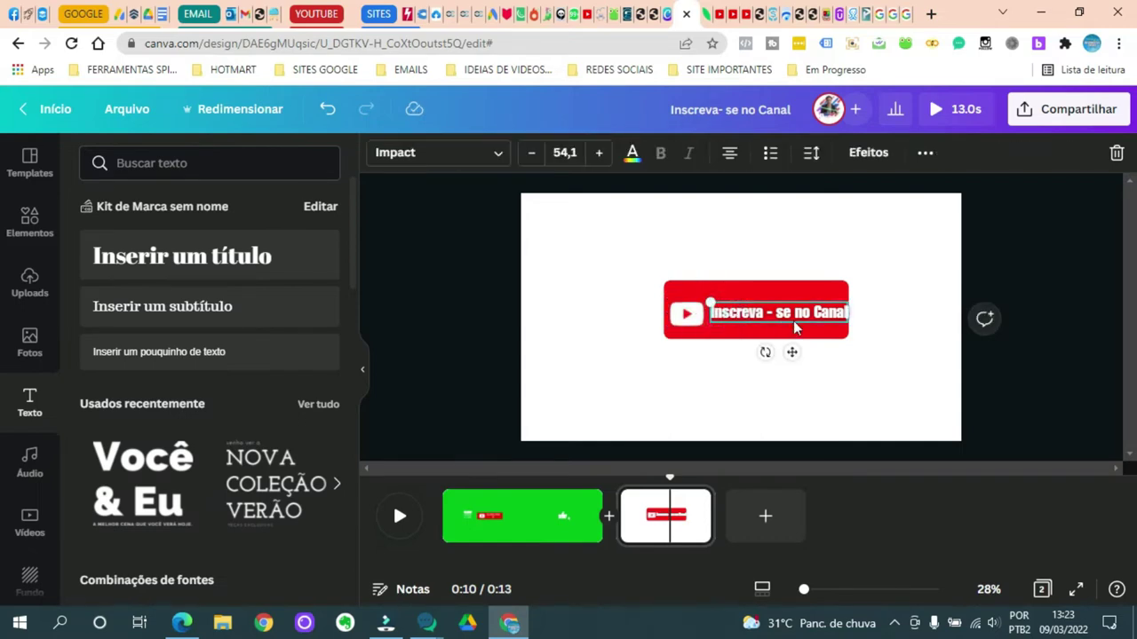
key("Left")
key("Left")
key("Left")
key("Left")
key("Left")
key("Left")
key("Left")
key("Left")
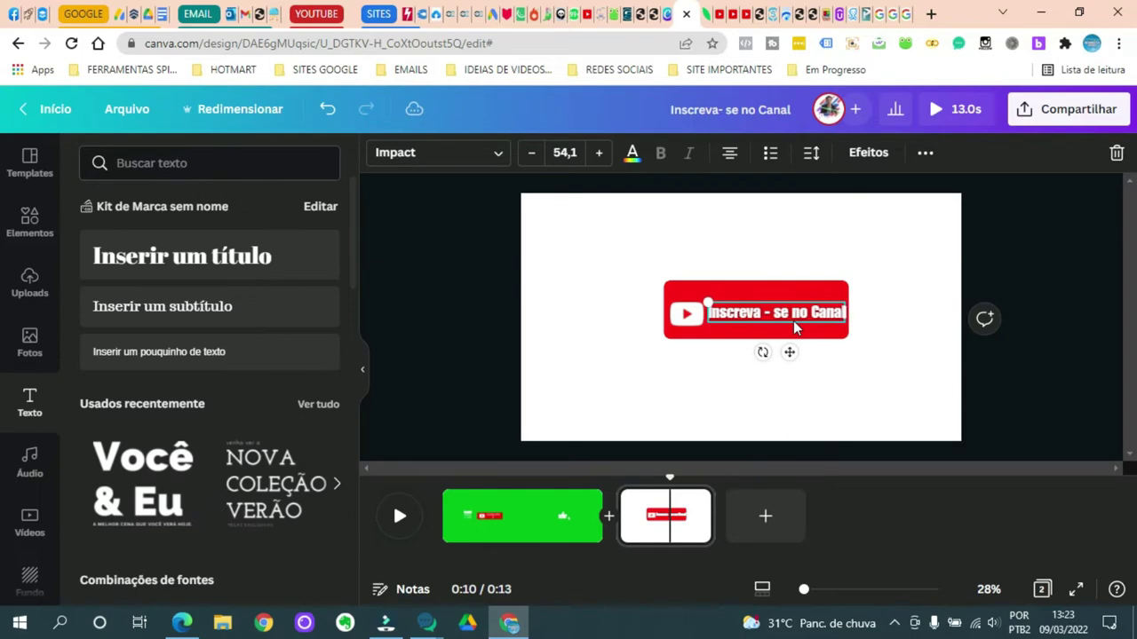
left_click(899, 343)
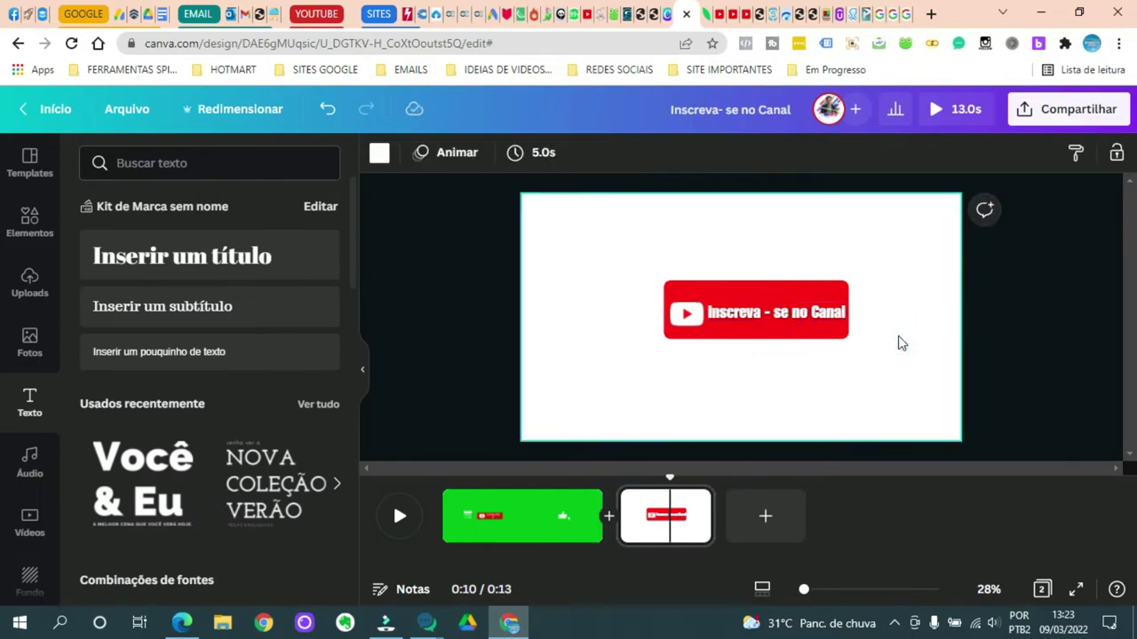
Step: Tighten the letter spacing of the "Inscreva - se no Canal" text slightly and set its line spacing to 1,37
left_click(835, 326)
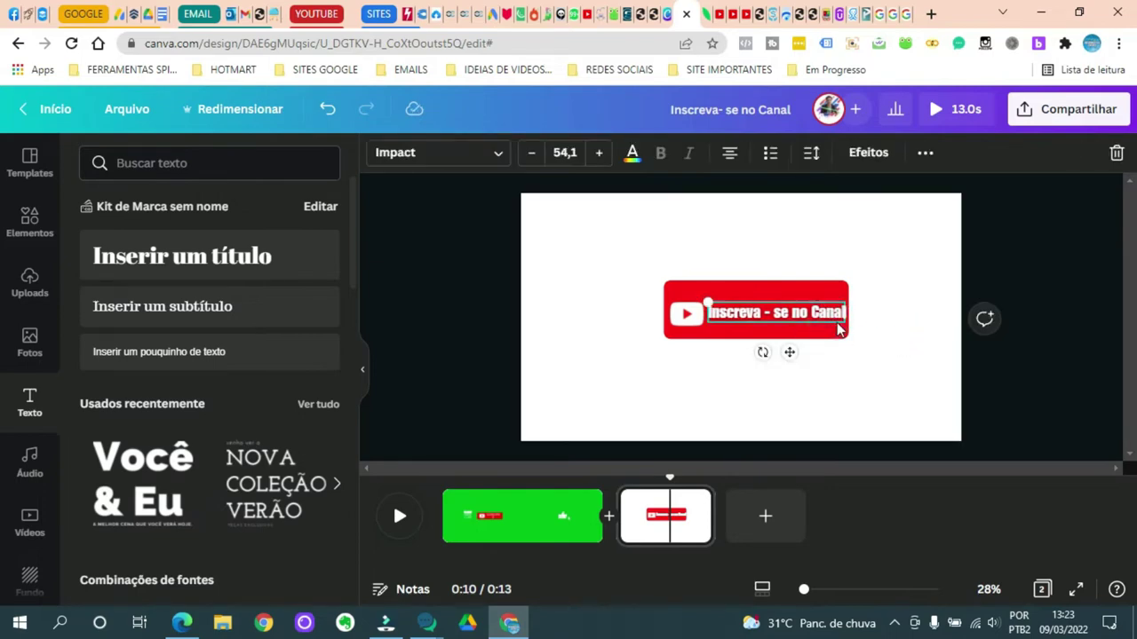
left_click(811, 155)
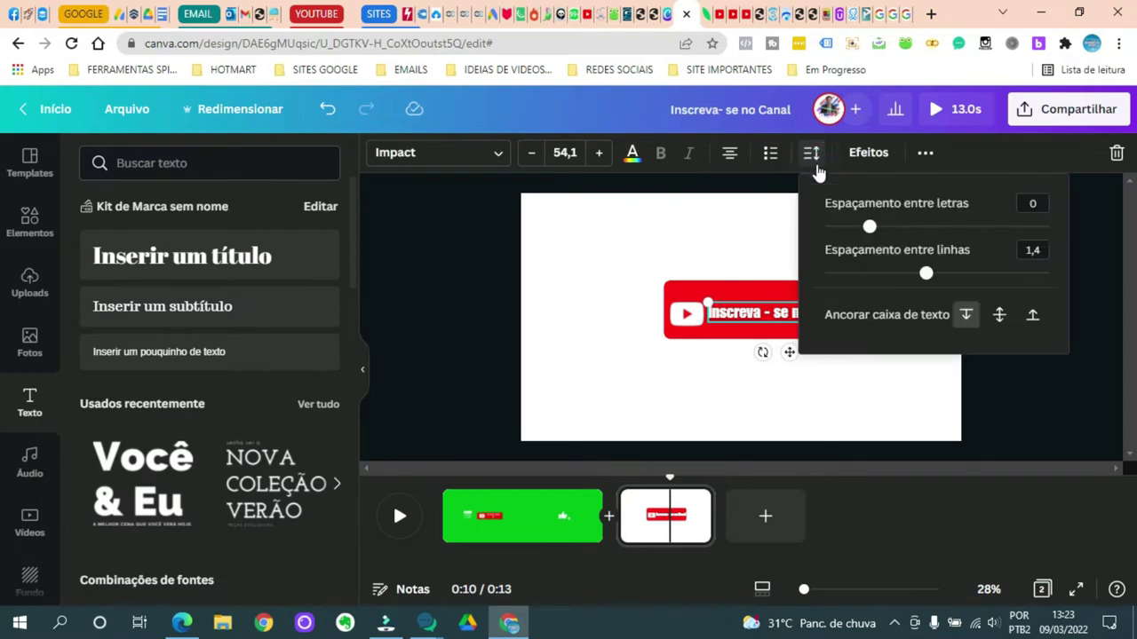
left_click_drag(868, 225, 870, 229)
mouse_move(924, 273)
left_mouse_down()
mouse_move(970, 279)
mouse_move(828, 277)
mouse_move(924, 277)
left_mouse_up()
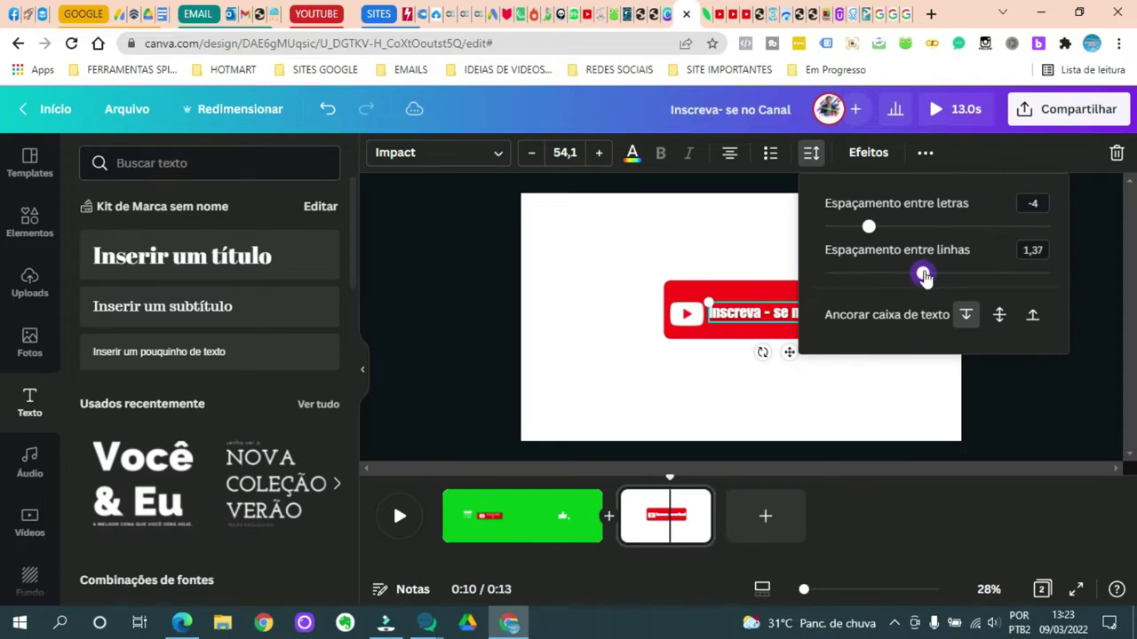
left_click_drag(868, 231, 869, 231)
left_click(893, 400)
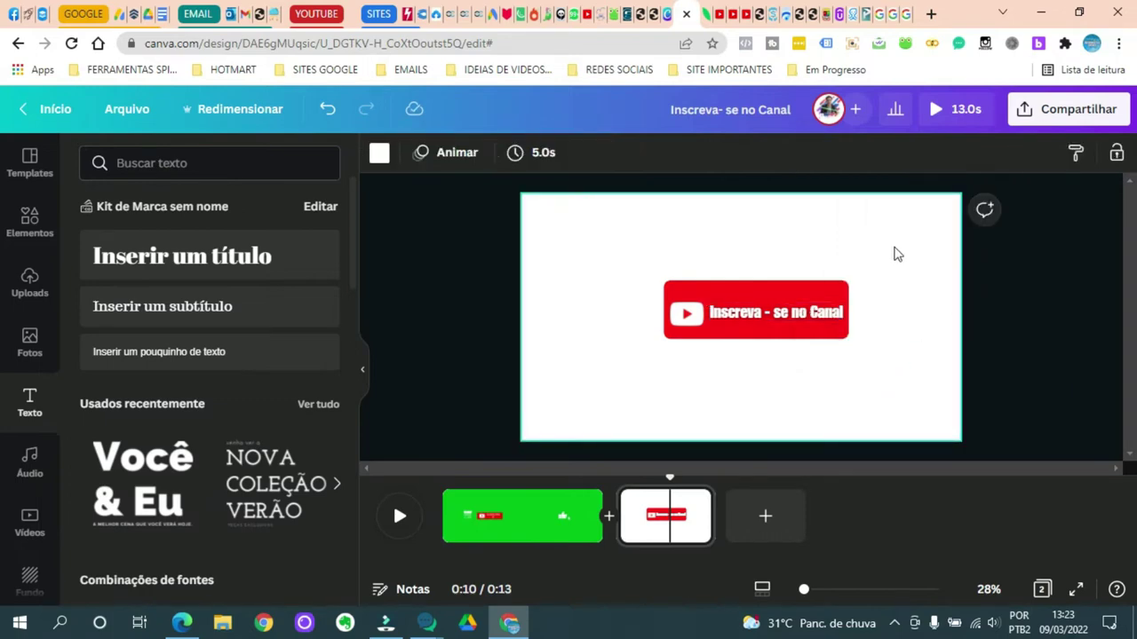
Step: Align the play logo to the middle of the page, and move it slightly up to line up with the button text
left_click(807, 330)
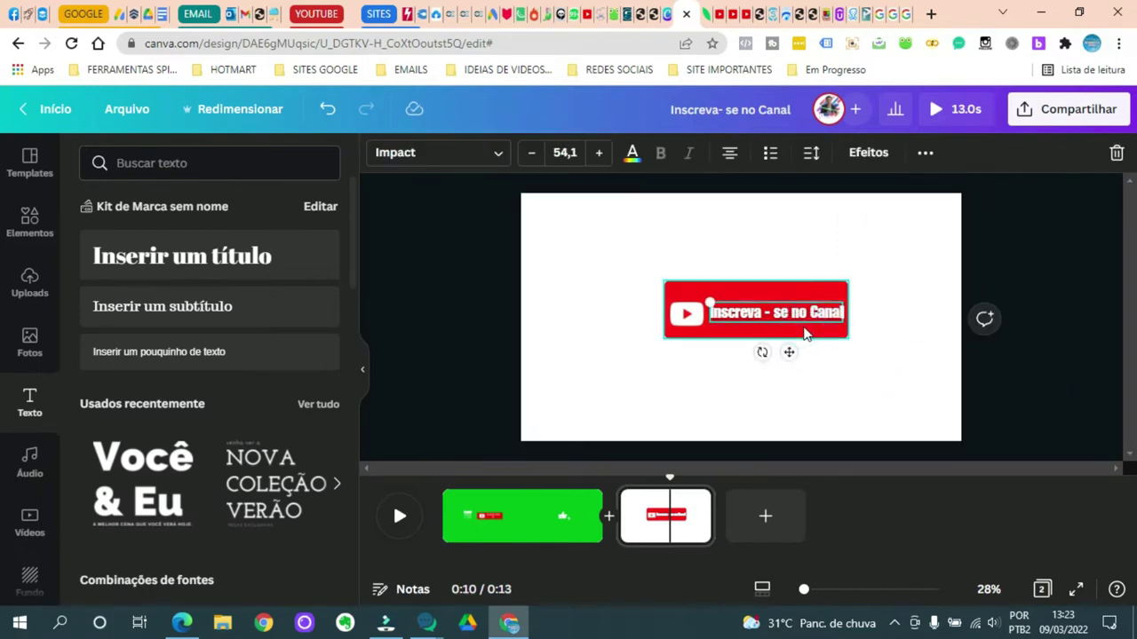
left_click(679, 321)
left_click(944, 156)
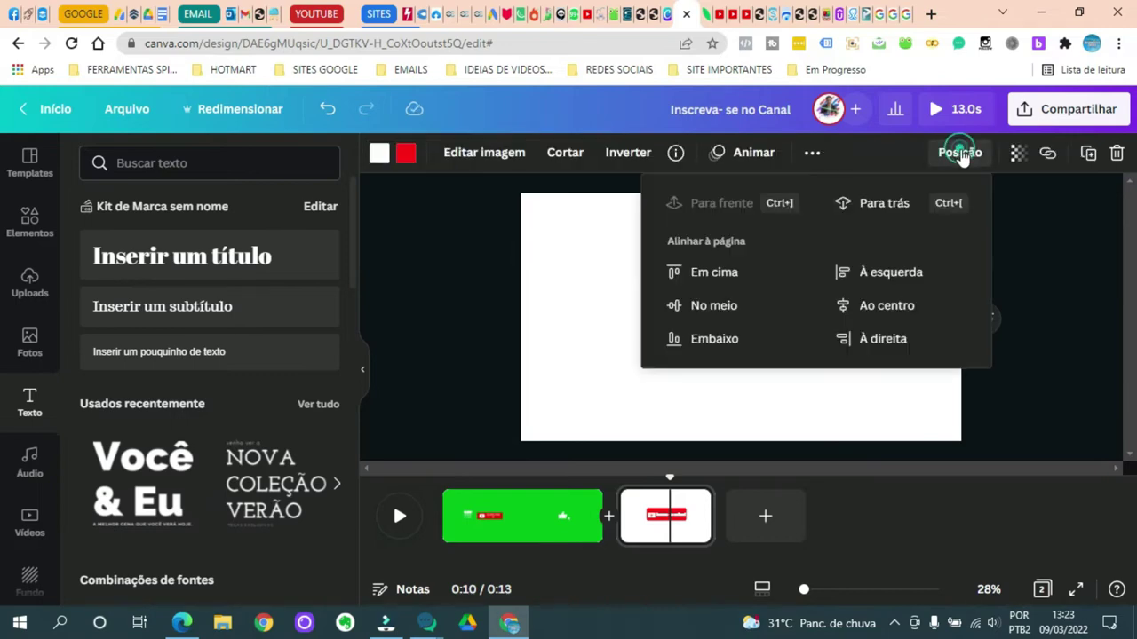
left_click(724, 306)
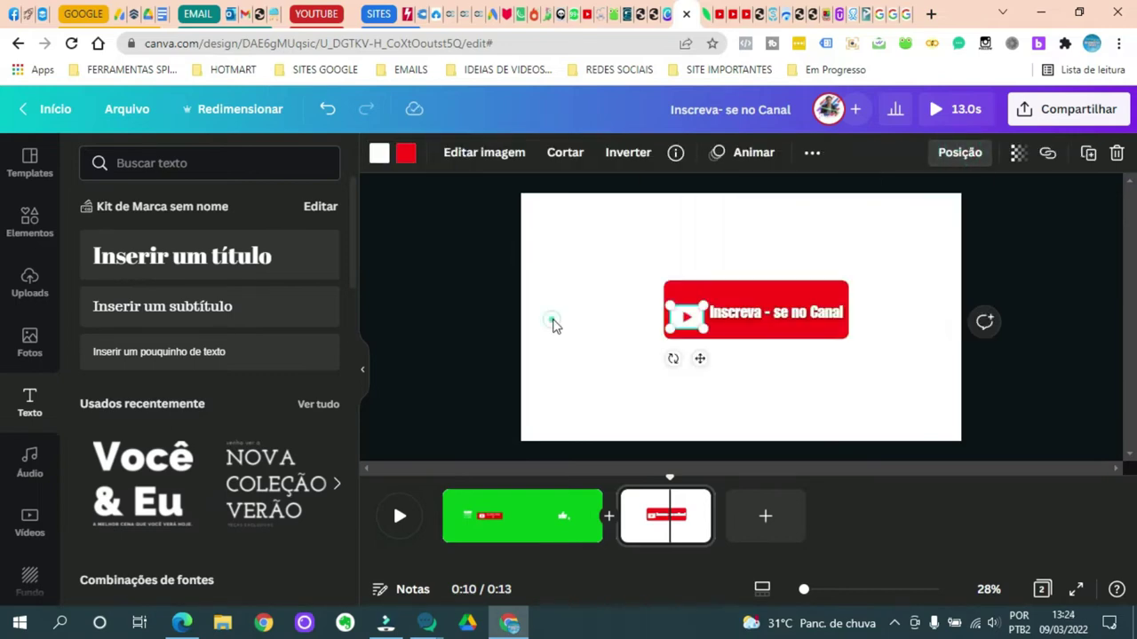
left_click(555, 328)
left_click(697, 335)
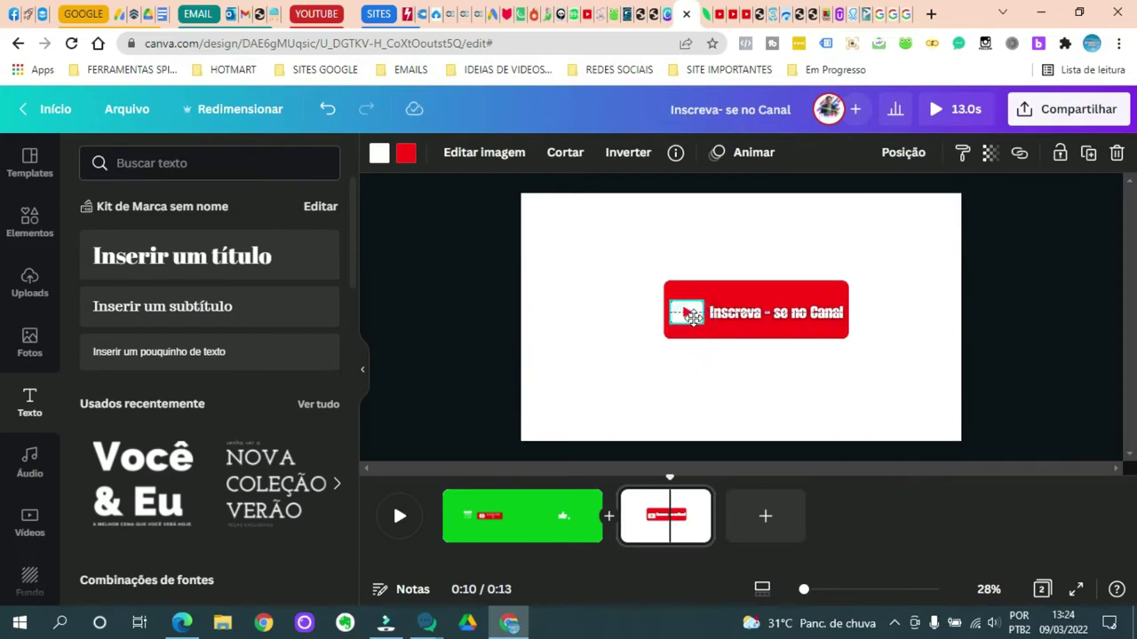
left_click(758, 316)
left_click(889, 332)
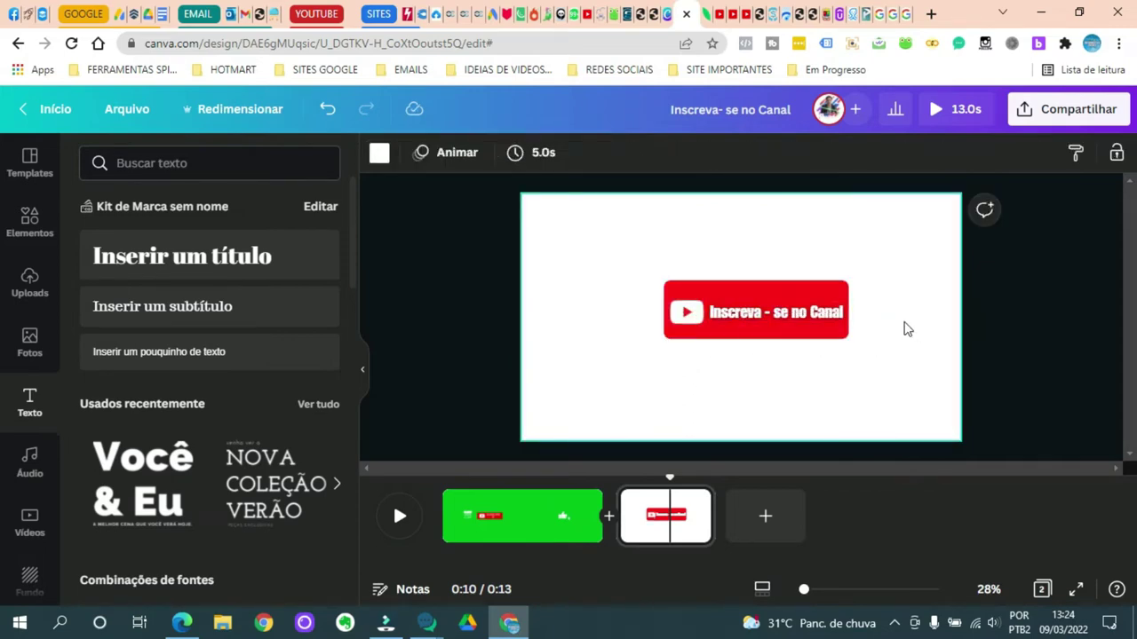
Step: Check the icons beside the button in the reference animation on page 1, and return to page 2
left_click(900, 318)
left_click(497, 527)
left_click(498, 527)
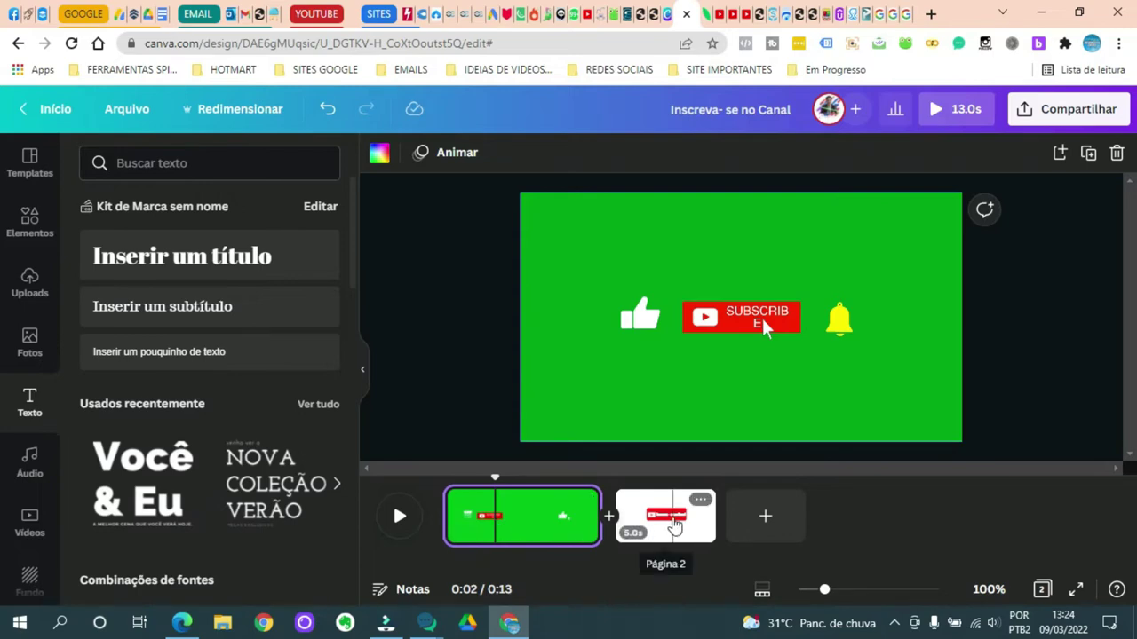
left_click(667, 520)
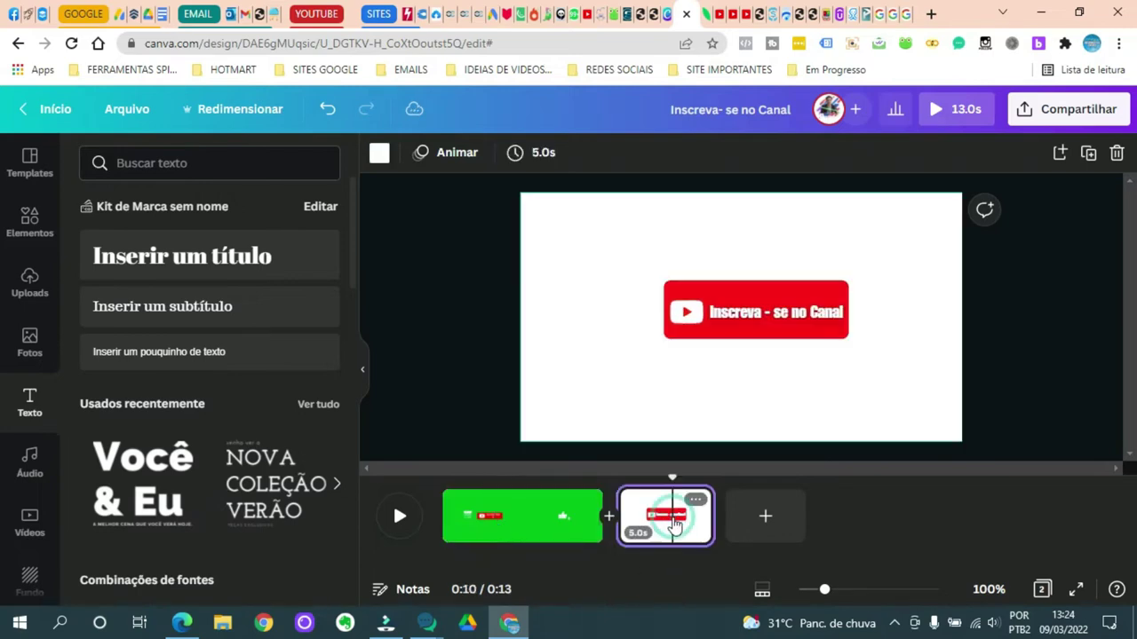
Step: Search the elements library for "like"
left_click(29, 222)
left_click(297, 165)
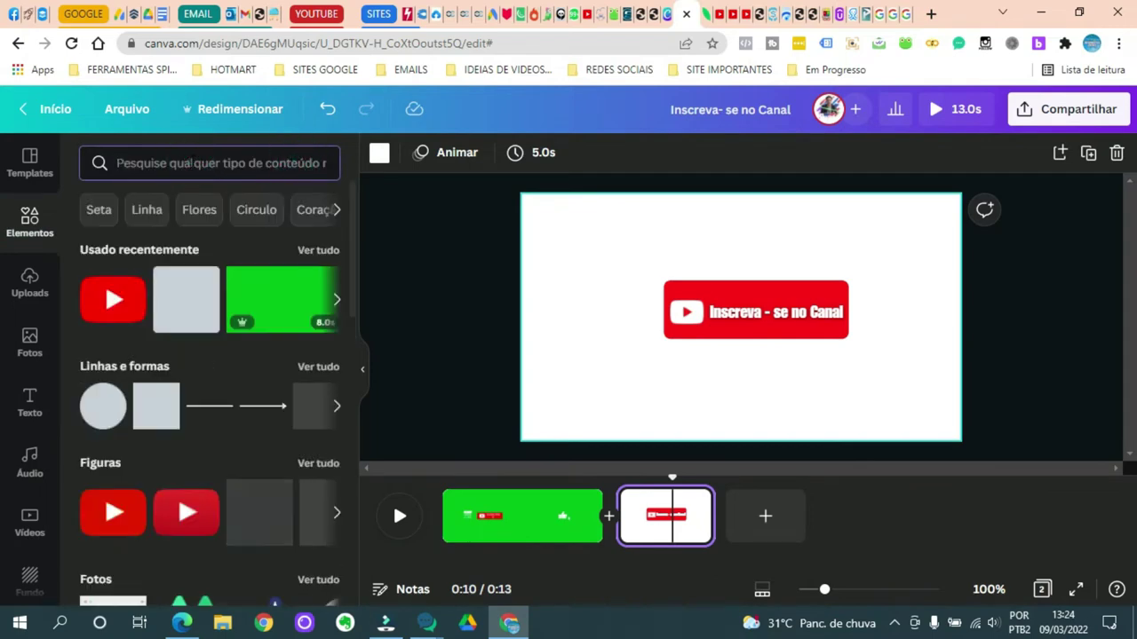
type("like")
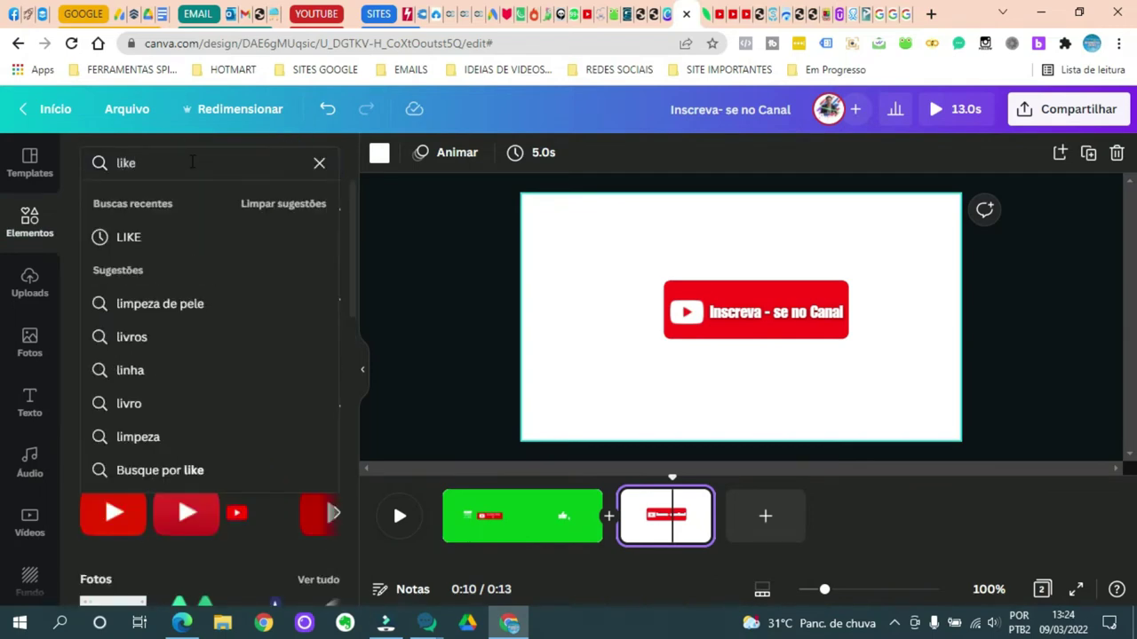
key("Return")
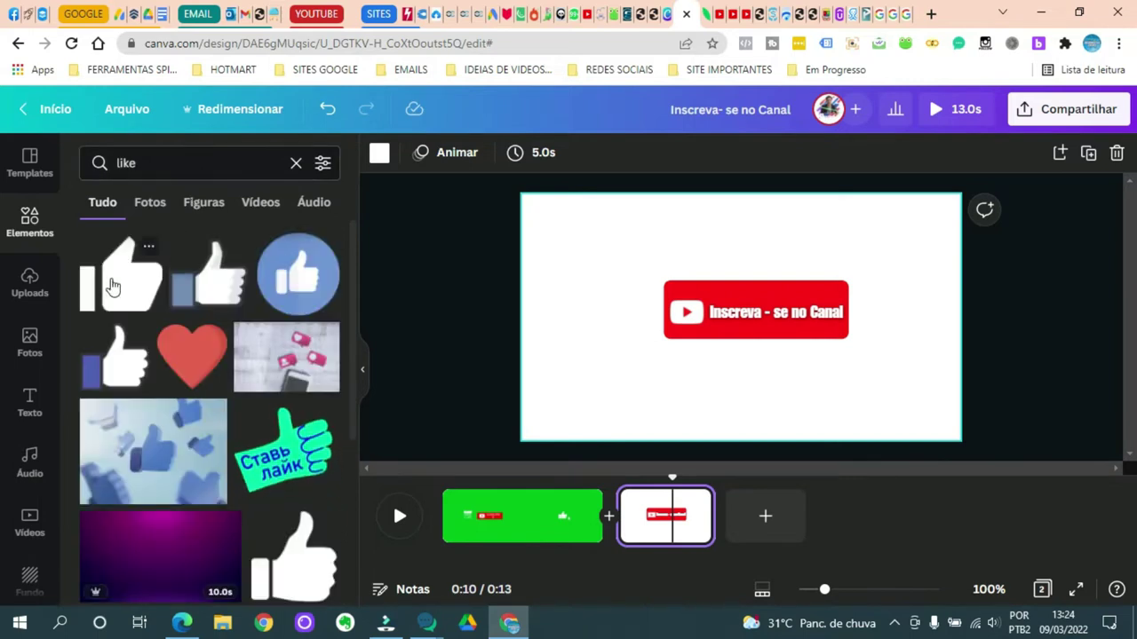
left_click(113, 285)
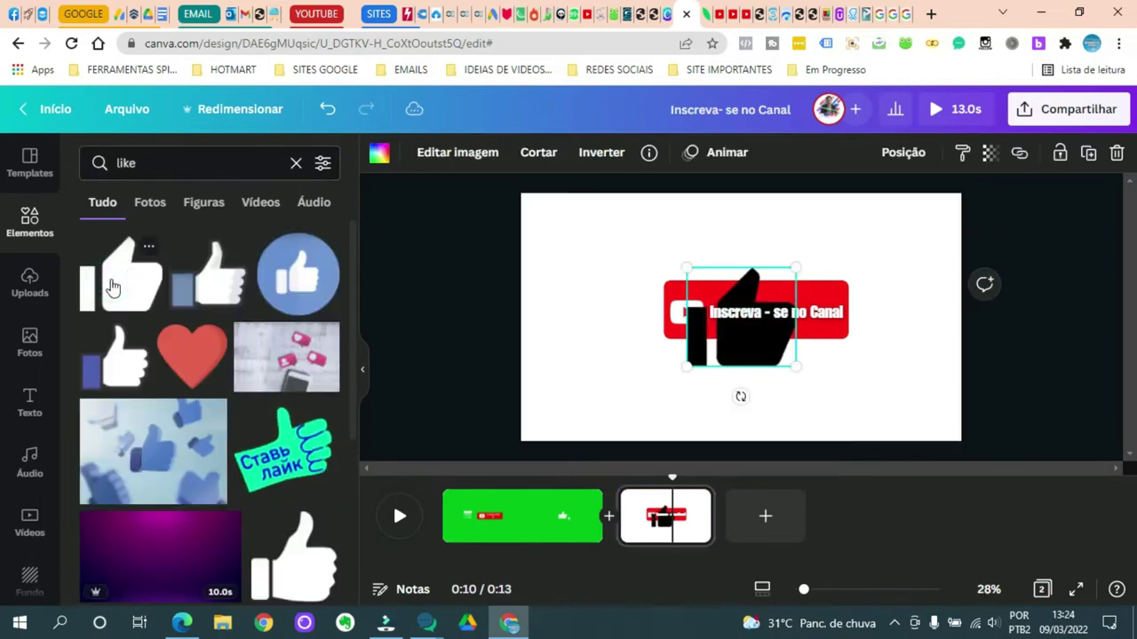
scroll(163, 310, "down", 4)
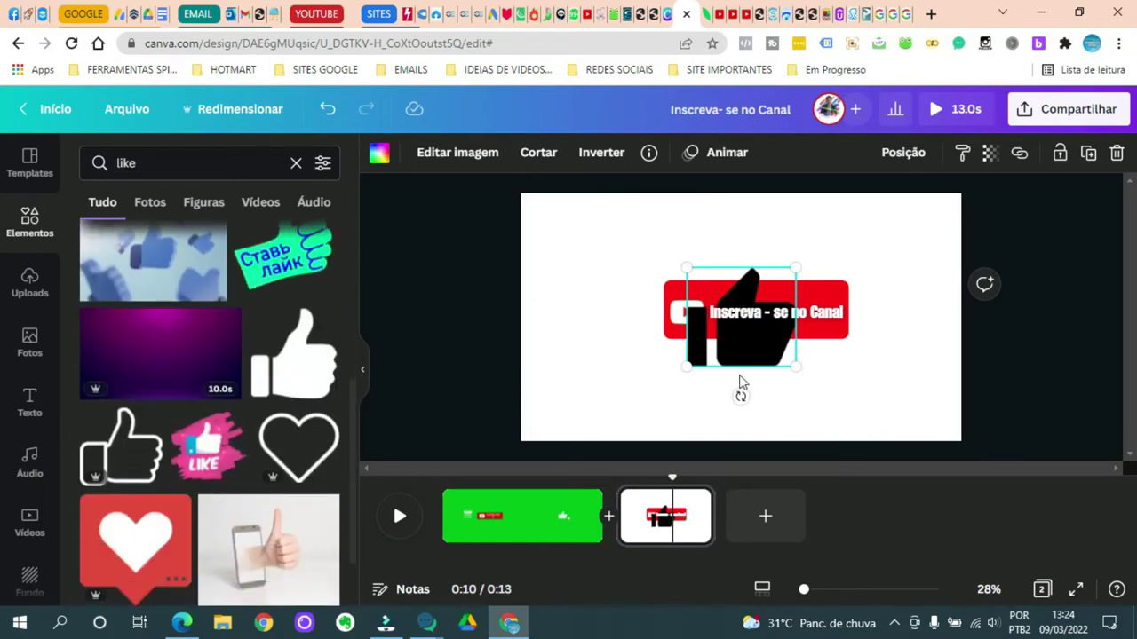
key("Delete")
Step: Insert the solid thumbs-up graphic with rounded fingers on page 2 and place it left of the red subscribe button
left_click(297, 356)
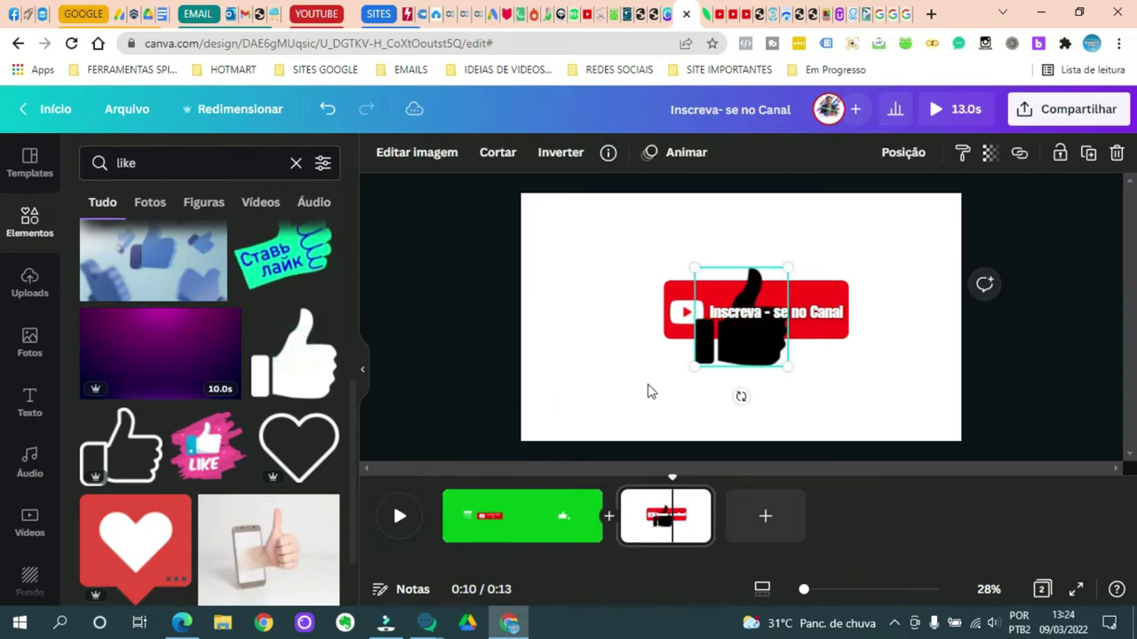
left_click_drag(769, 351, 636, 335)
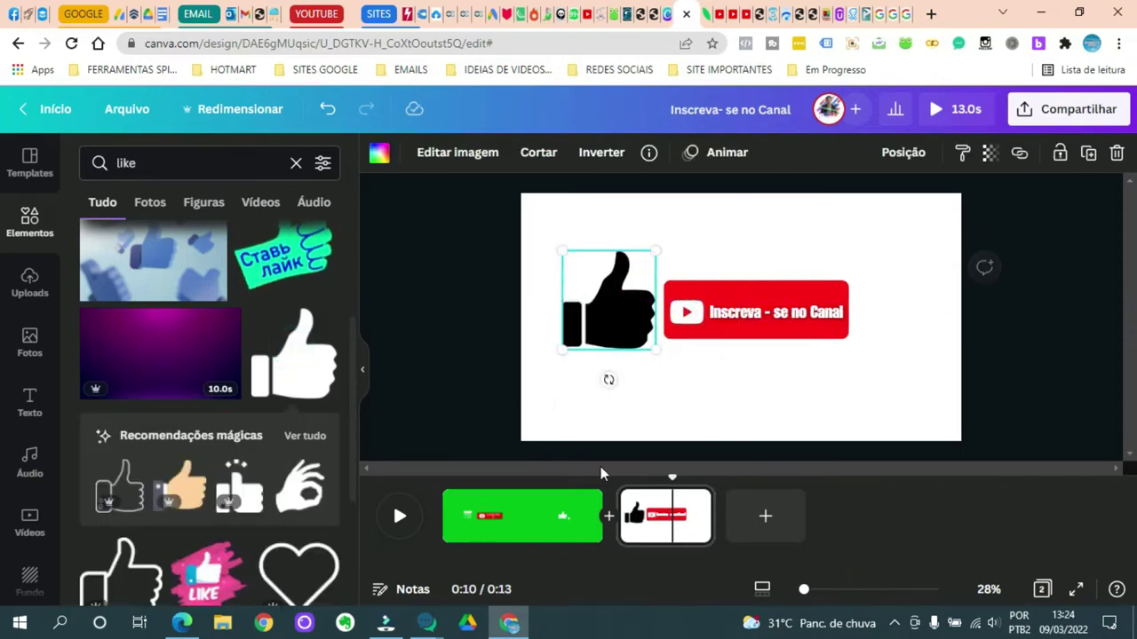
Step: Compare the thumbs-up on page 2 with the one in the reference animation on page 1
left_click(493, 531)
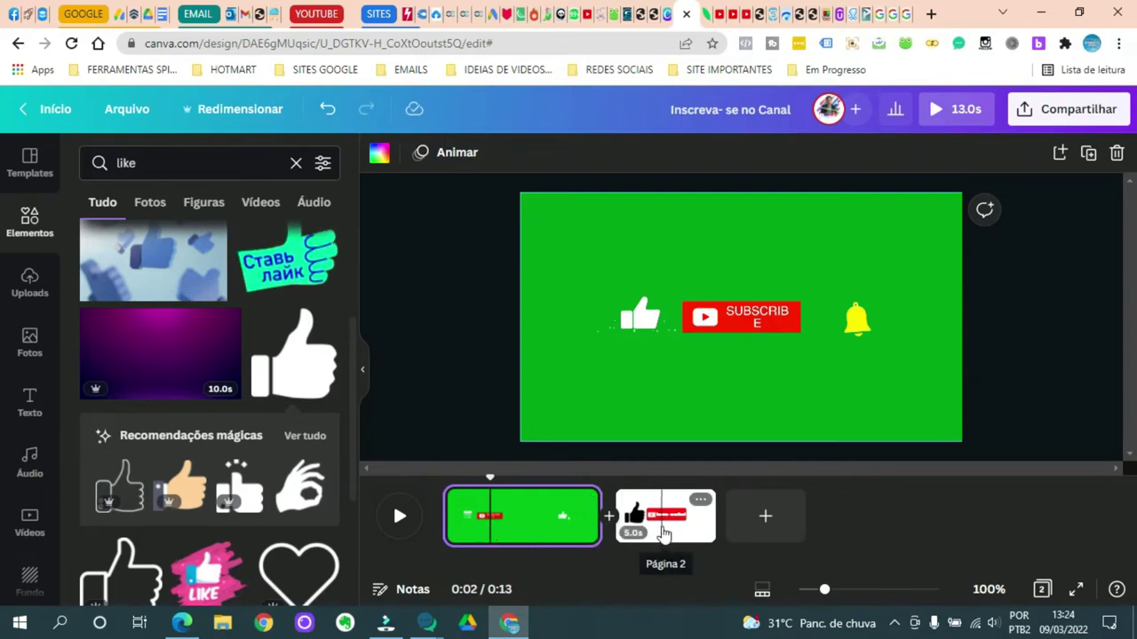
left_click(641, 526)
left_click(639, 334)
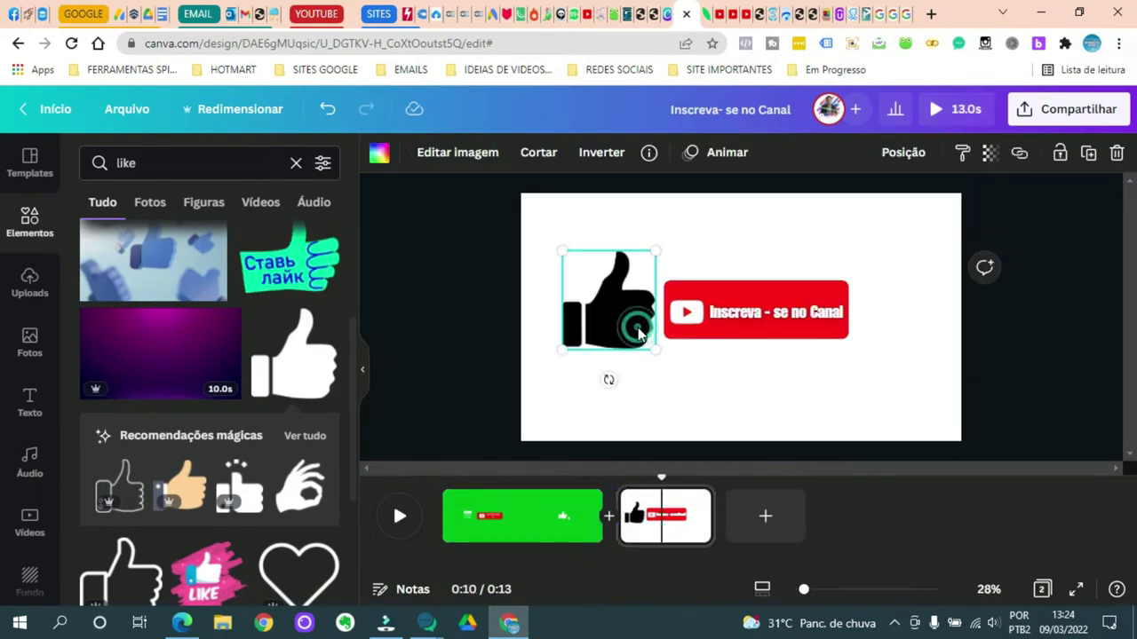
left_click(535, 414)
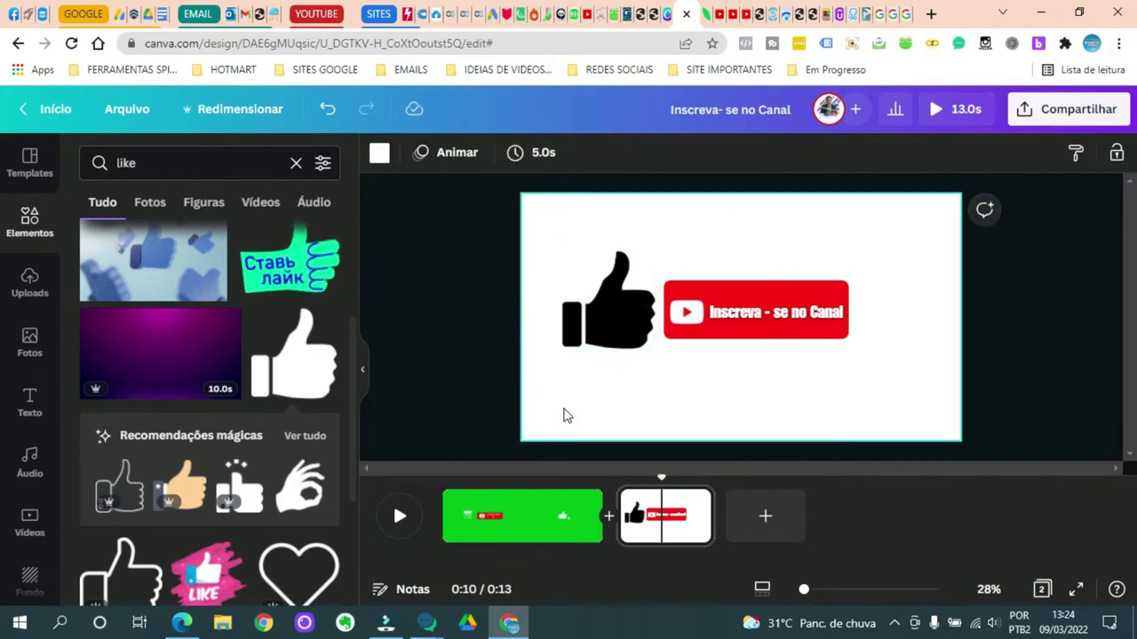
left_click(564, 401)
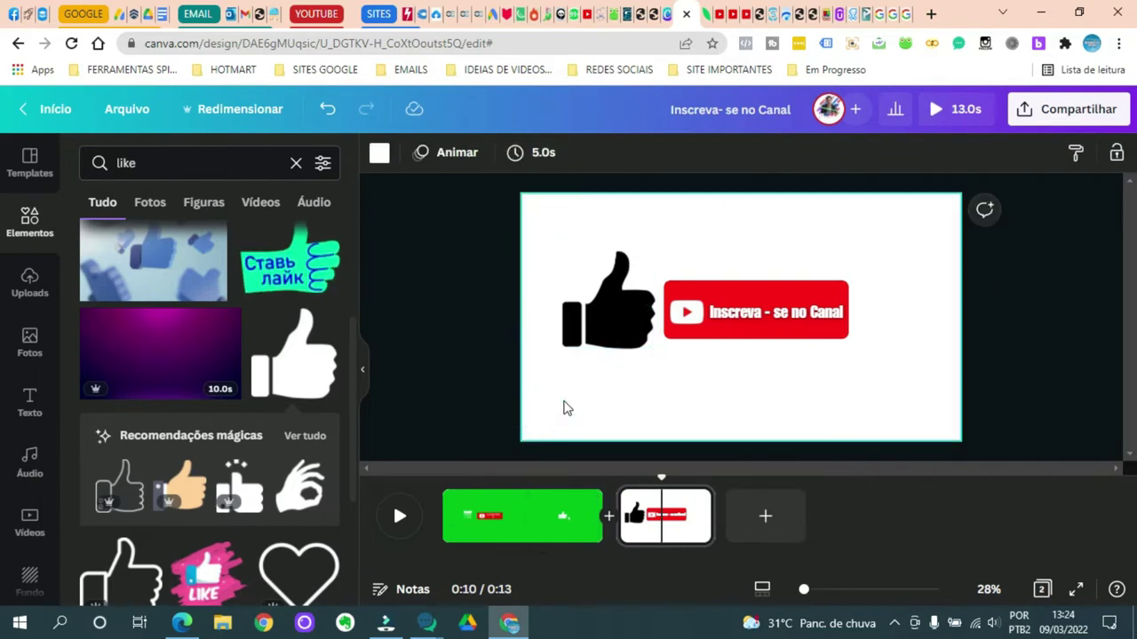
Step: Change the background of page 2 from white to the dark green of the default colours
left_click(551, 370)
left_click(379, 153)
scroll(229, 361, "down", 3)
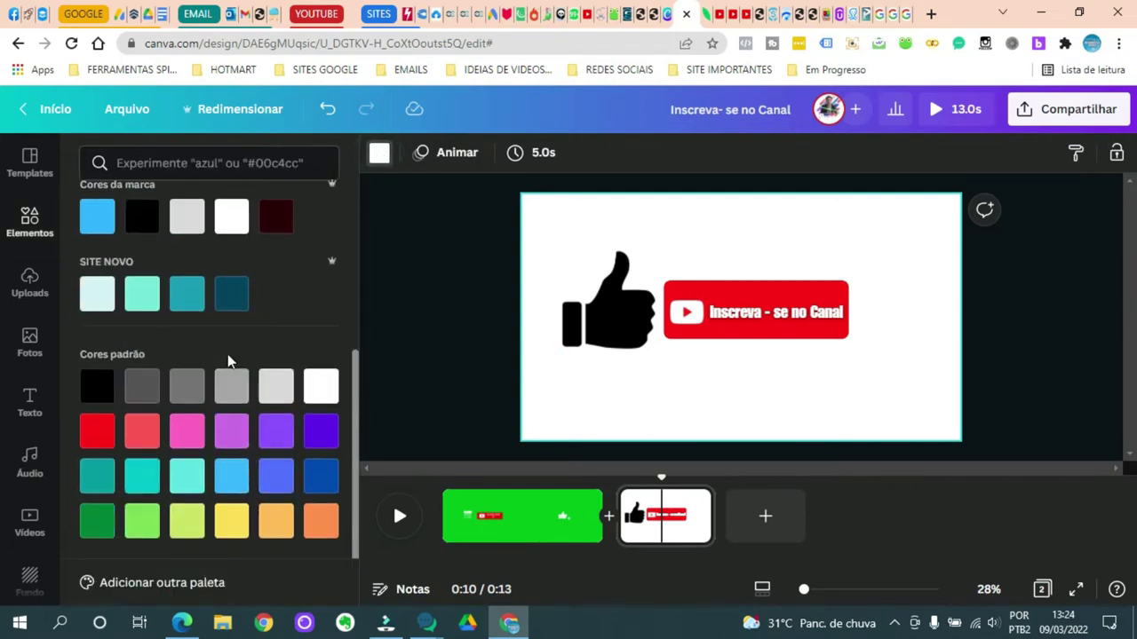
left_click(96, 521)
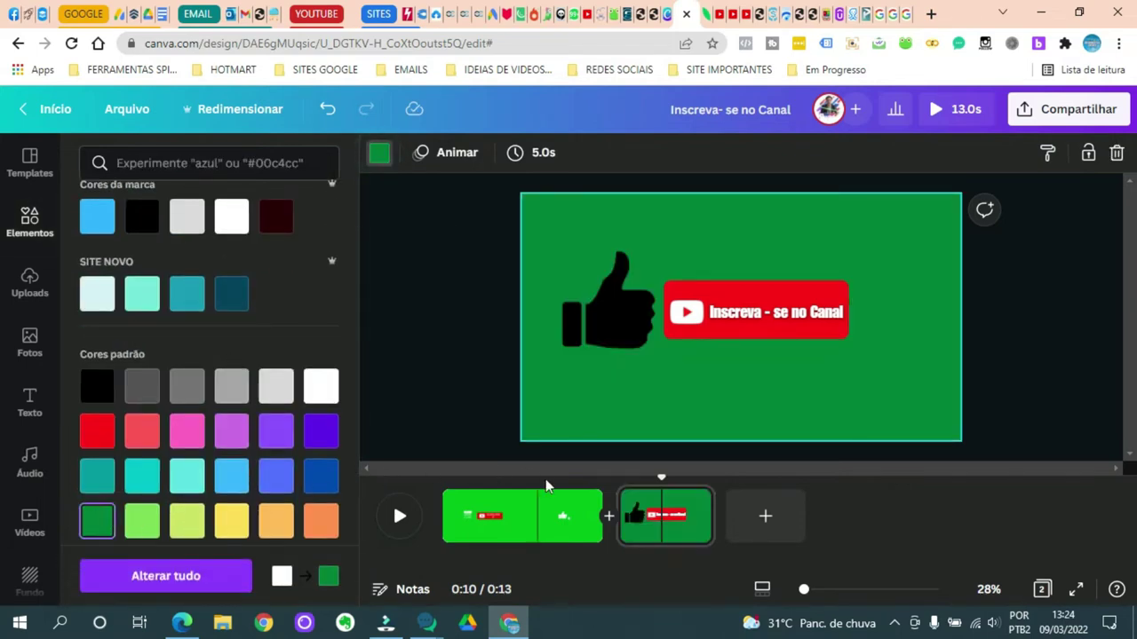
Step: Compare page 2's background with the reference green on page 1, and look through the colour palettes for a closer green
mouse_move(660, 477)
left_mouse_down()
mouse_move(517, 491)
mouse_move(520, 472)
mouse_move(665, 480)
left_mouse_up()
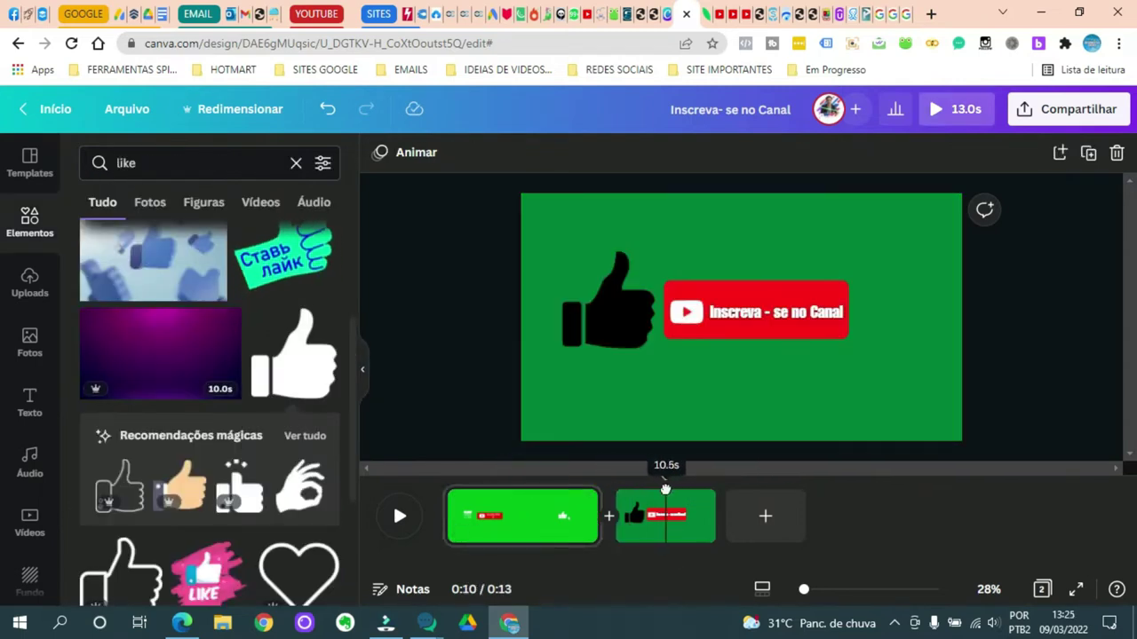
left_click(554, 418)
left_click(550, 220)
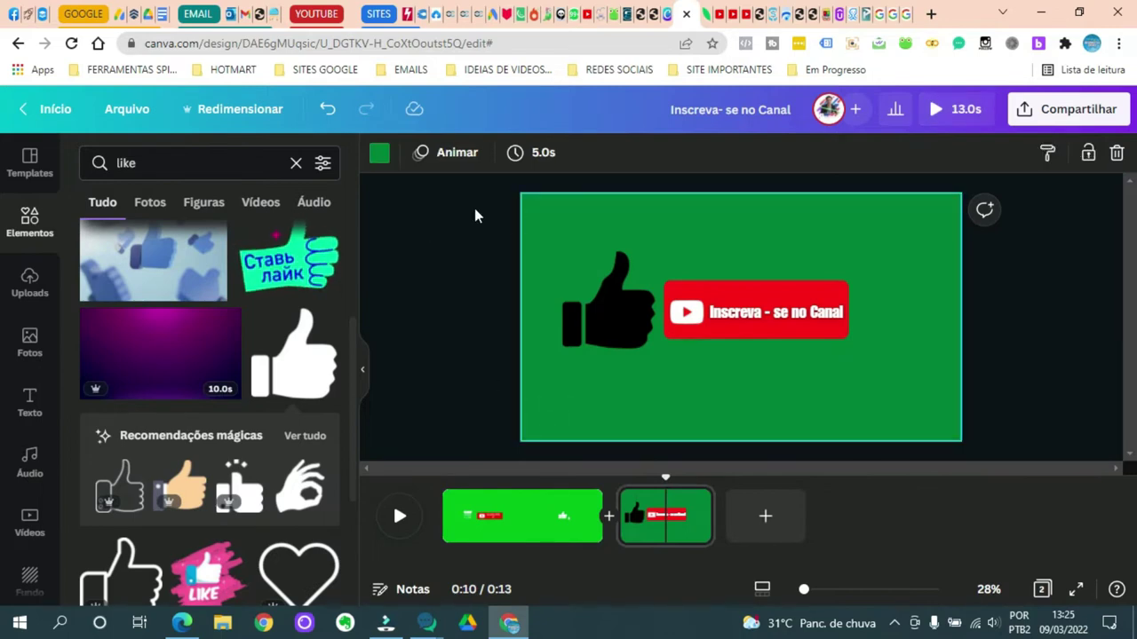
left_click(378, 155)
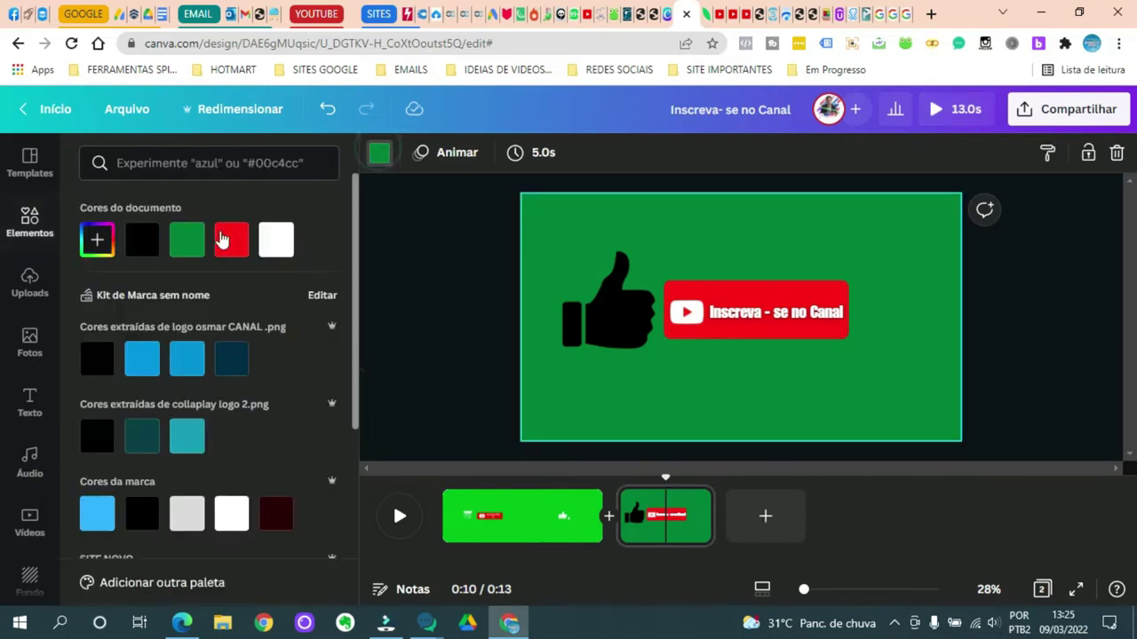
left_click(97, 238)
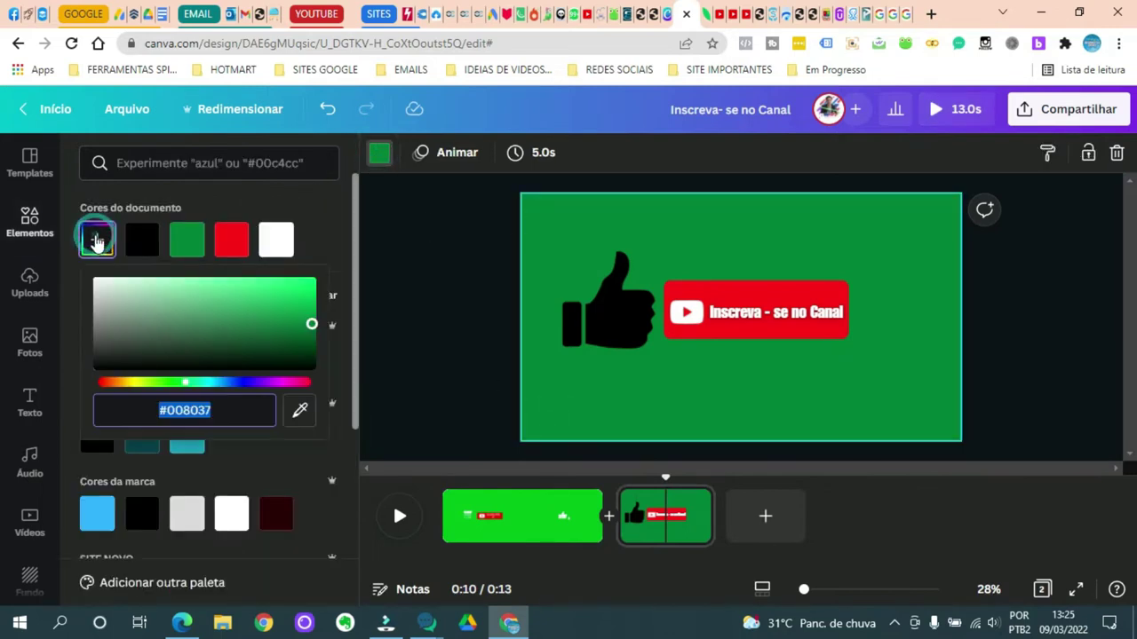
left_click(342, 359)
scroll(286, 413, "down", 5)
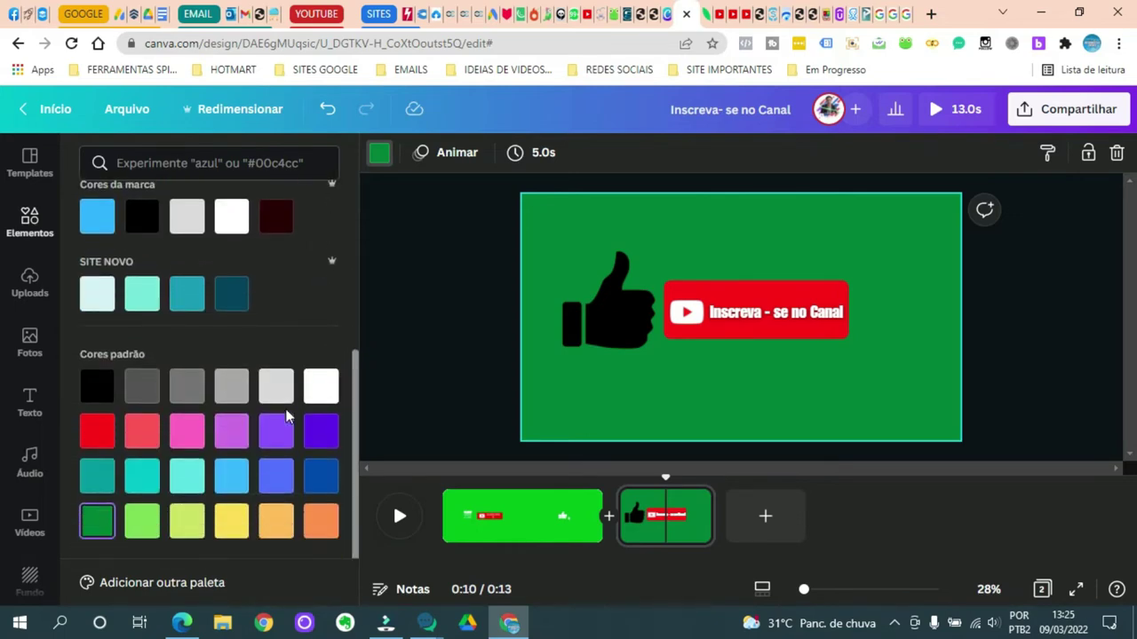
scroll(286, 414, "up", 5)
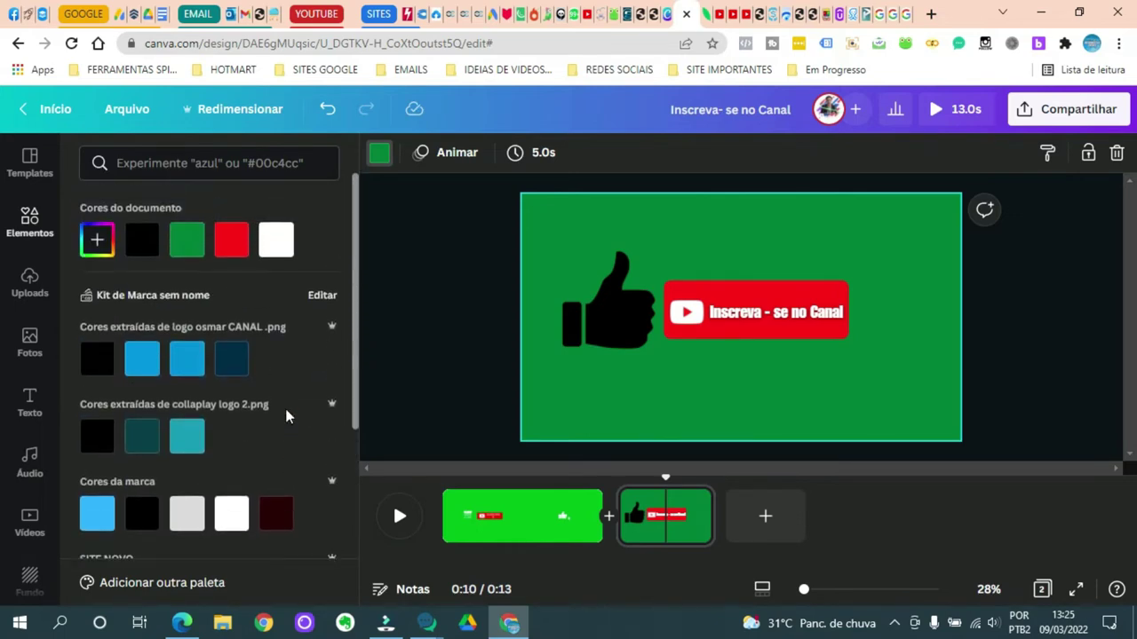
Step: Try several custom green shades for the background of page 2 and settle on the lighter green #35CF77
left_click(98, 240)
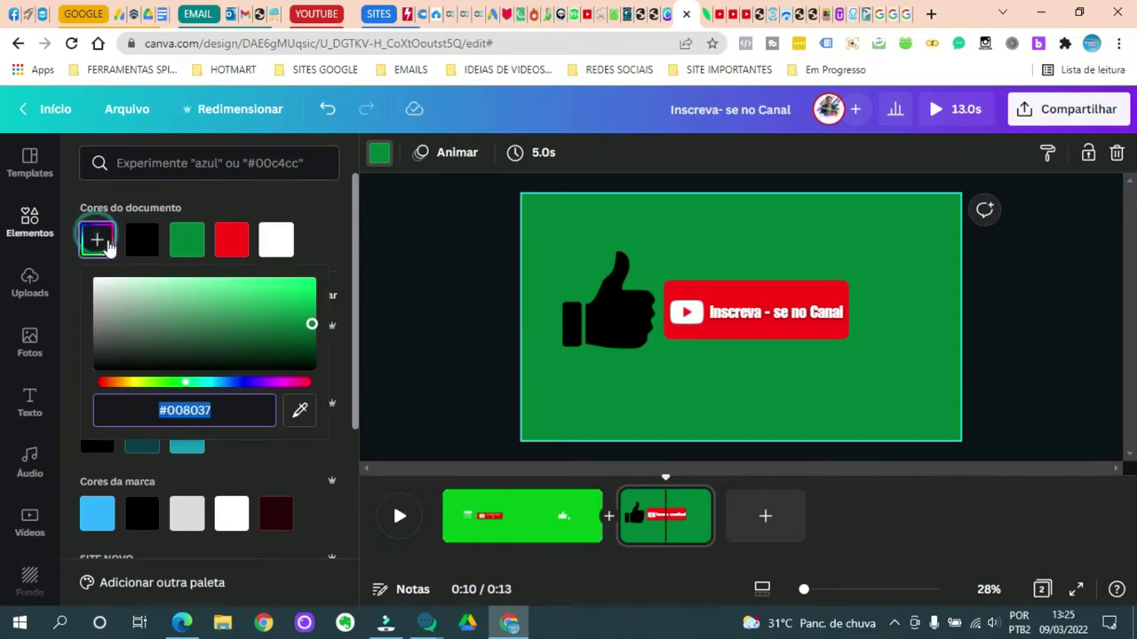
left_click(299, 303)
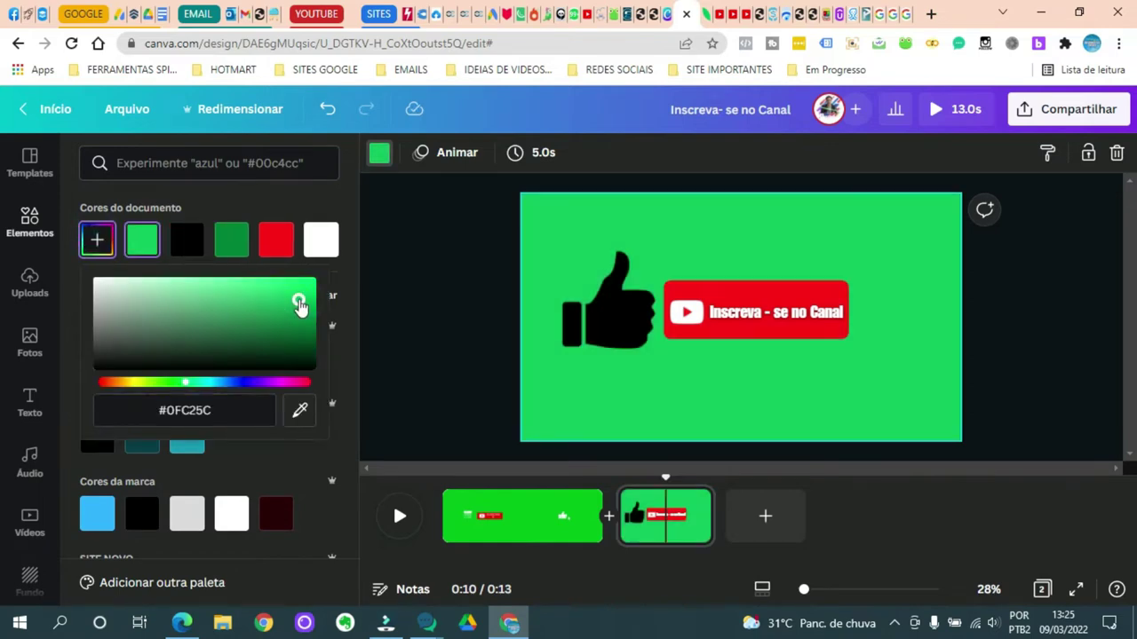
left_click(283, 294)
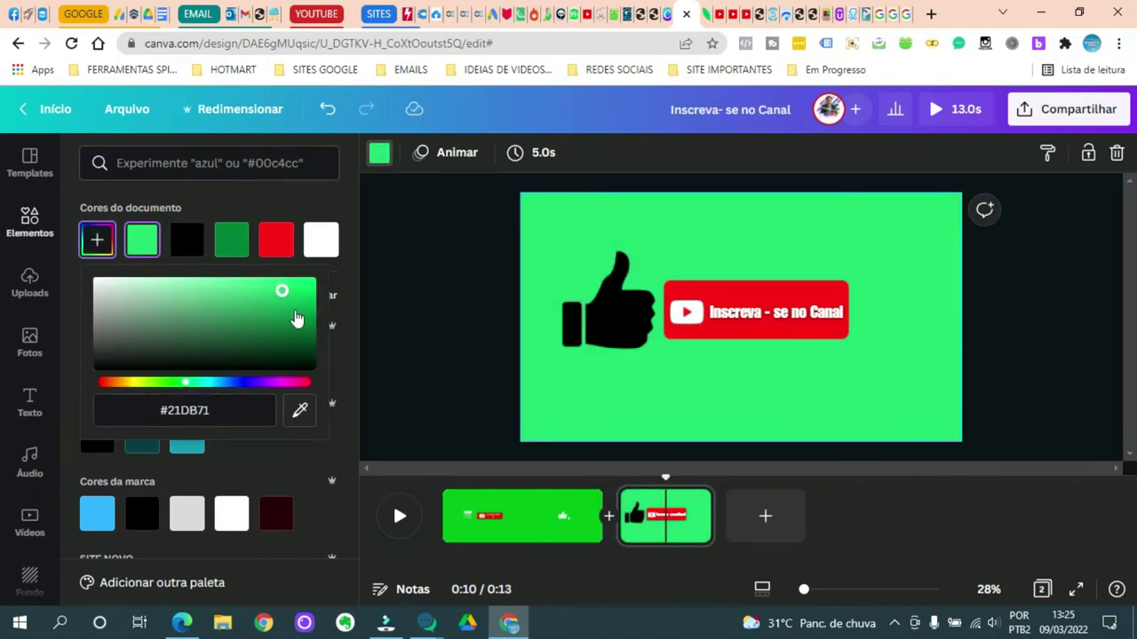
left_click(295, 312)
left_click(298, 332)
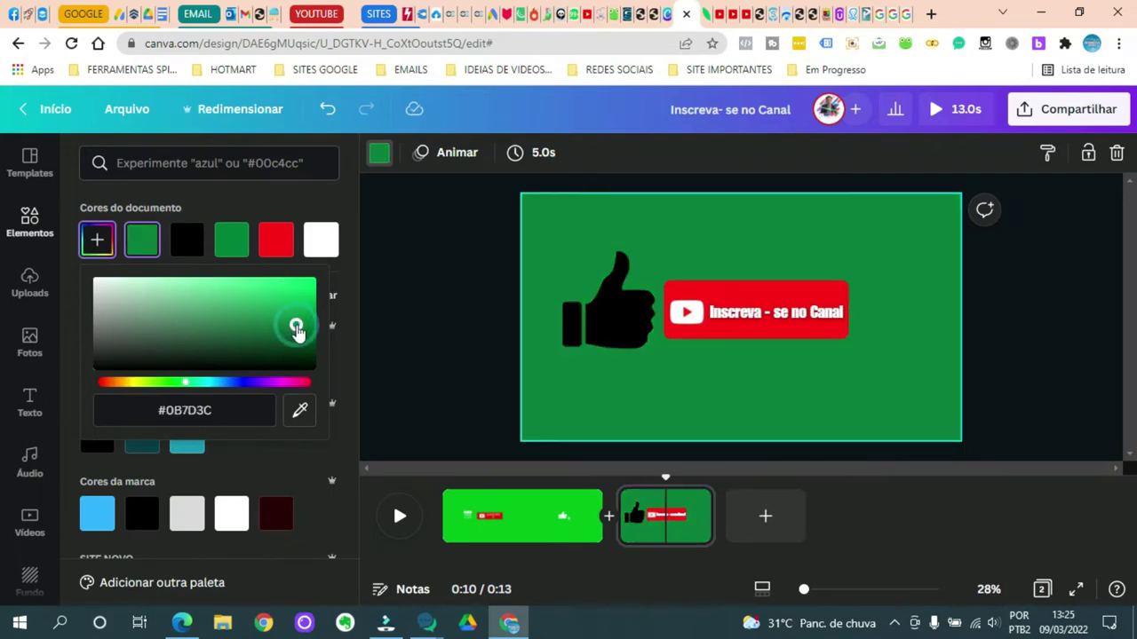
left_click(258, 297)
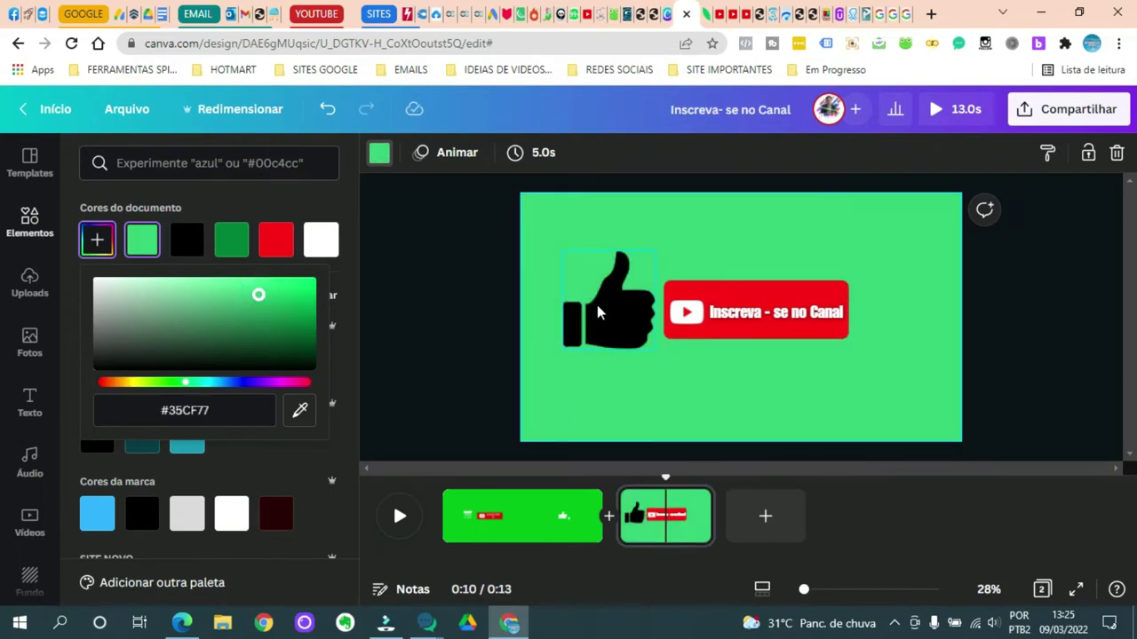
Step: Try several custom greens for the background of page 2, including #0EBD59, #059D46, #25A45B and #42E488
left_click(294, 294)
left_click(299, 304)
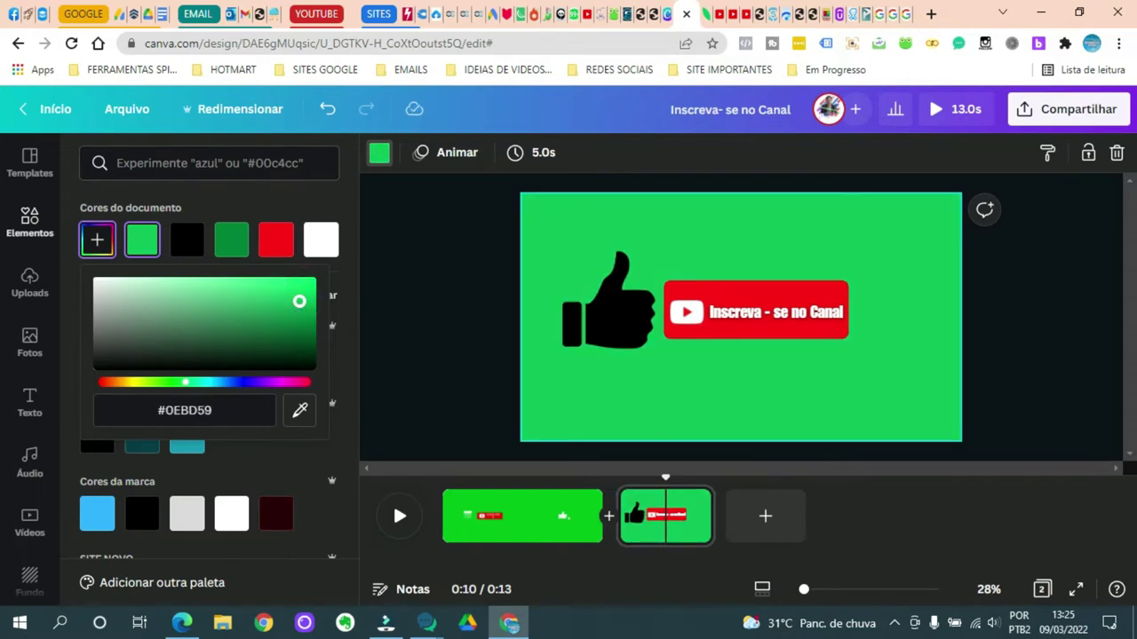
left_click(299, 317)
left_click(309, 316)
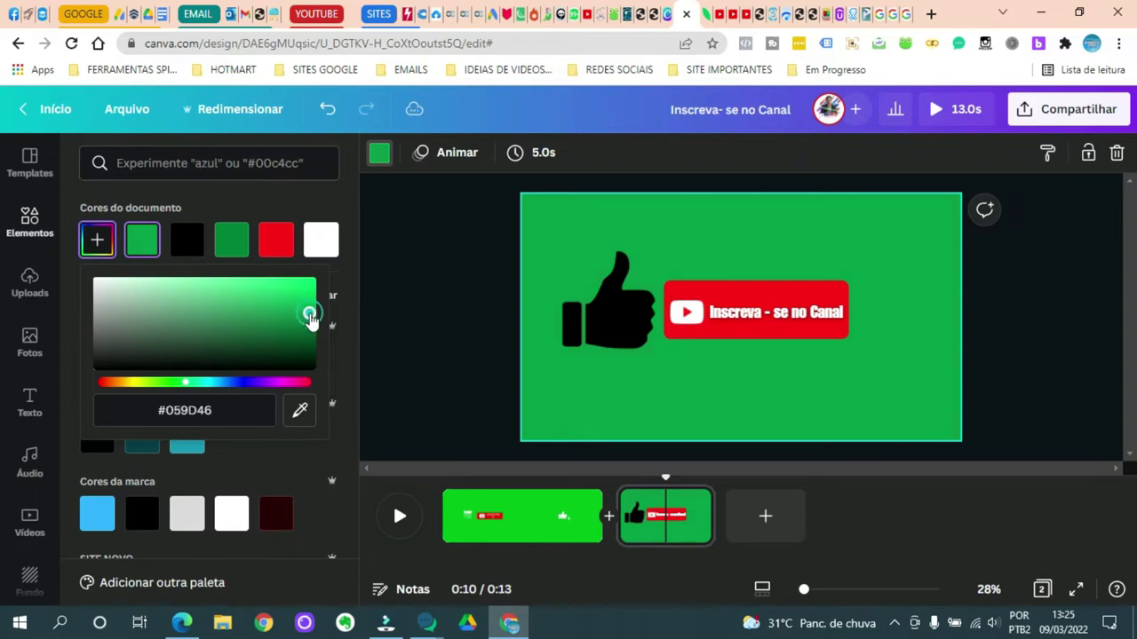
left_click(290, 317)
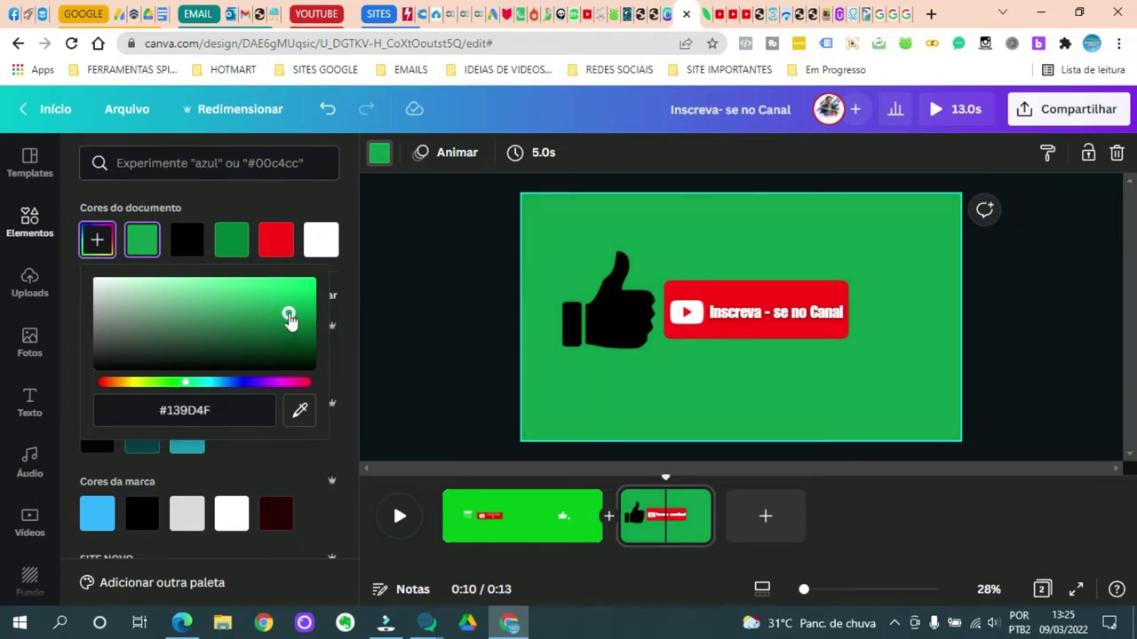
left_click(279, 315)
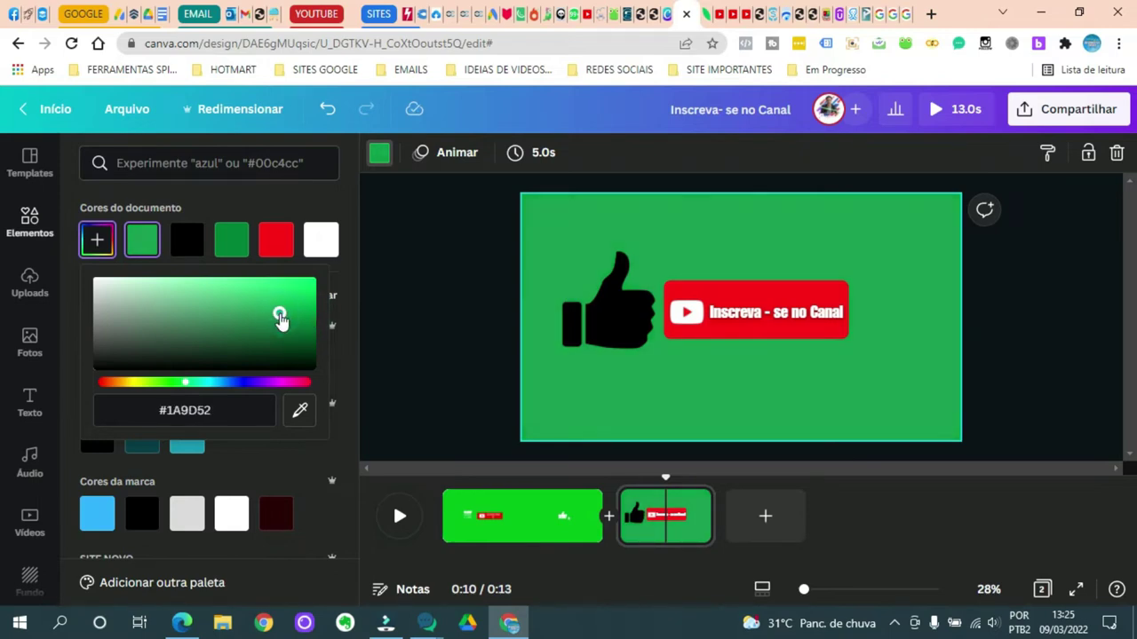
left_click(267, 313)
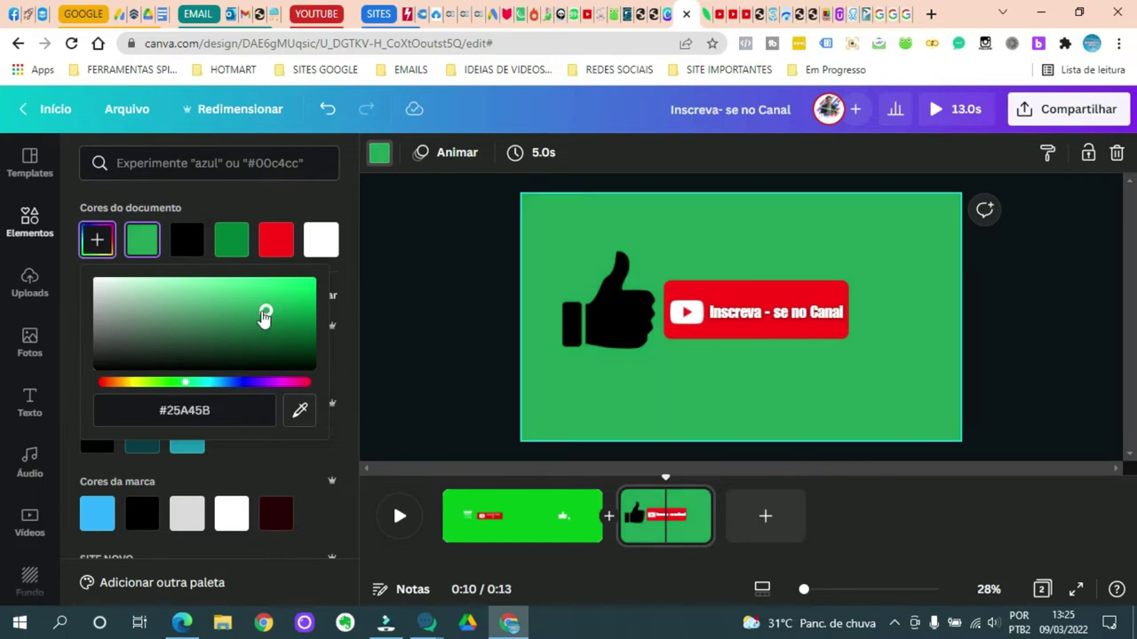
left_click_drag(255, 317, 253, 296)
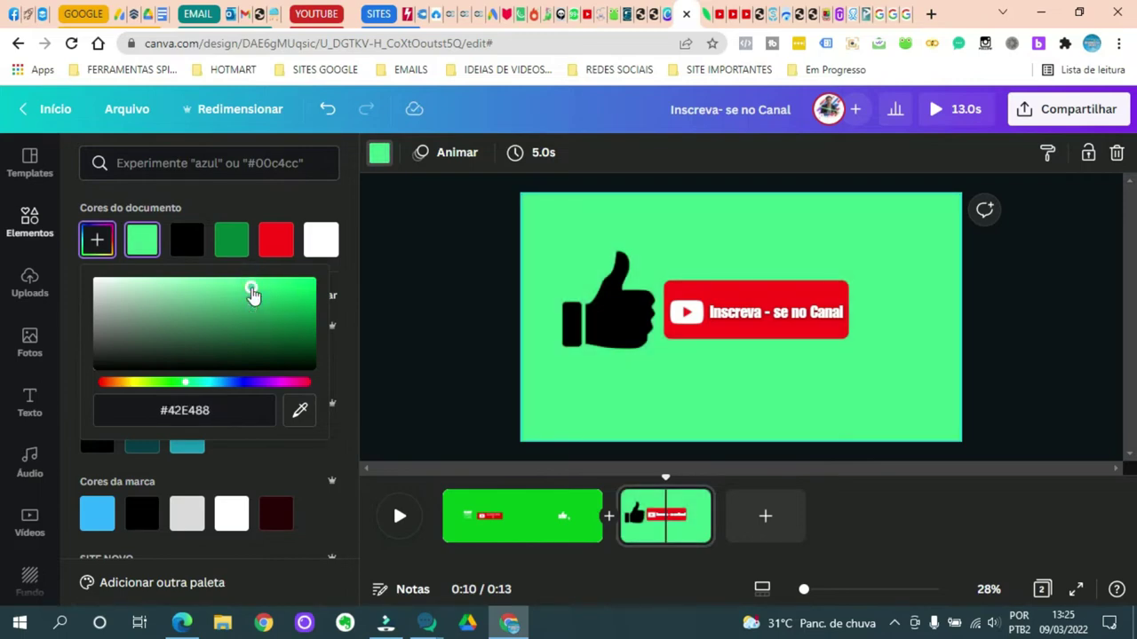
Step: Set the background of page 2 to a vivid, saturated green slightly darker than #0CD161
left_click(276, 293)
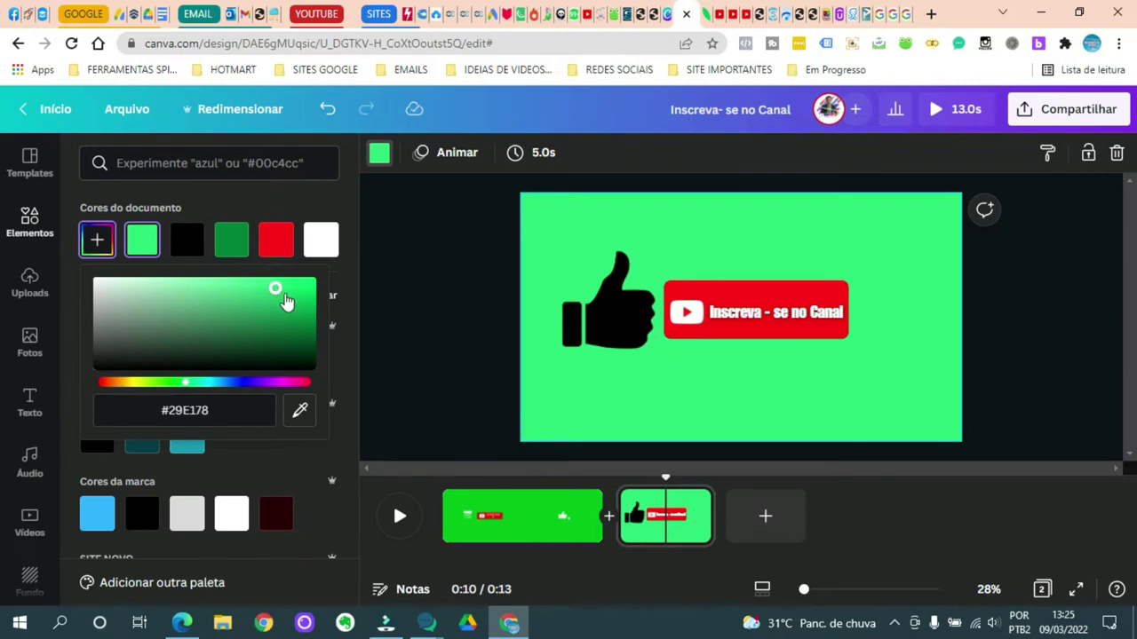
left_click(285, 296)
left_click_drag(288, 294, 304, 295)
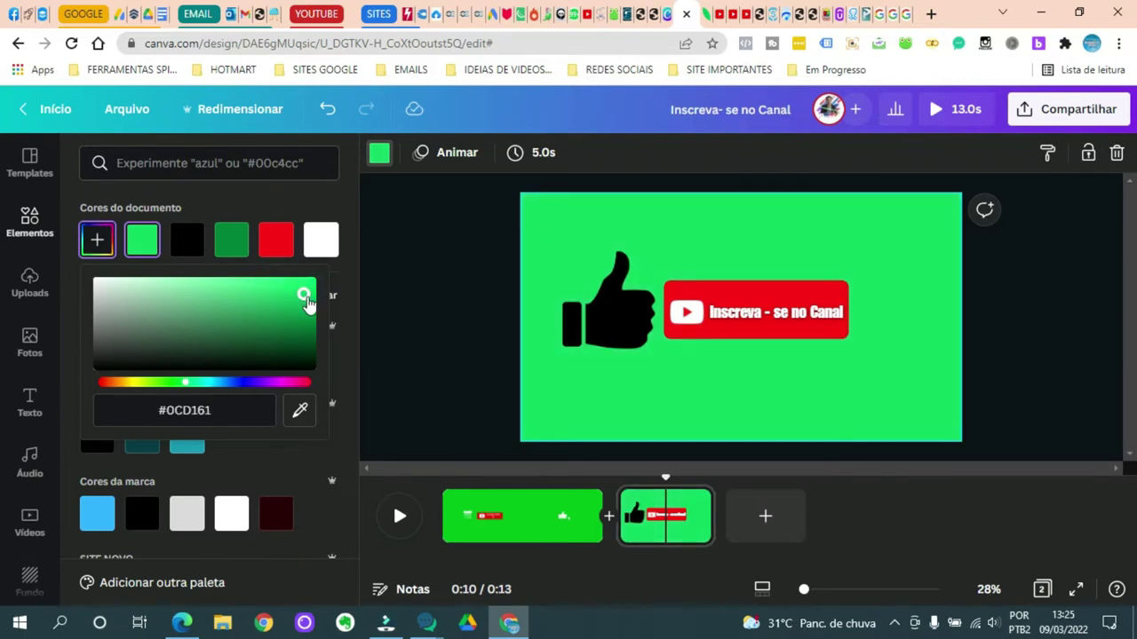
left_click(306, 301)
mouse_move(304, 297)
left_mouse_down()
mouse_move(305, 310)
mouse_move(304, 293)
mouse_move(271, 304)
mouse_move(307, 347)
mouse_move(304, 300)
mouse_move(288, 291)
mouse_move(308, 305)
left_mouse_up()
left_click(652, 399)
Step: Recolour the black thumbs-up icon on page 2 to white from the document colours
left_click(633, 335)
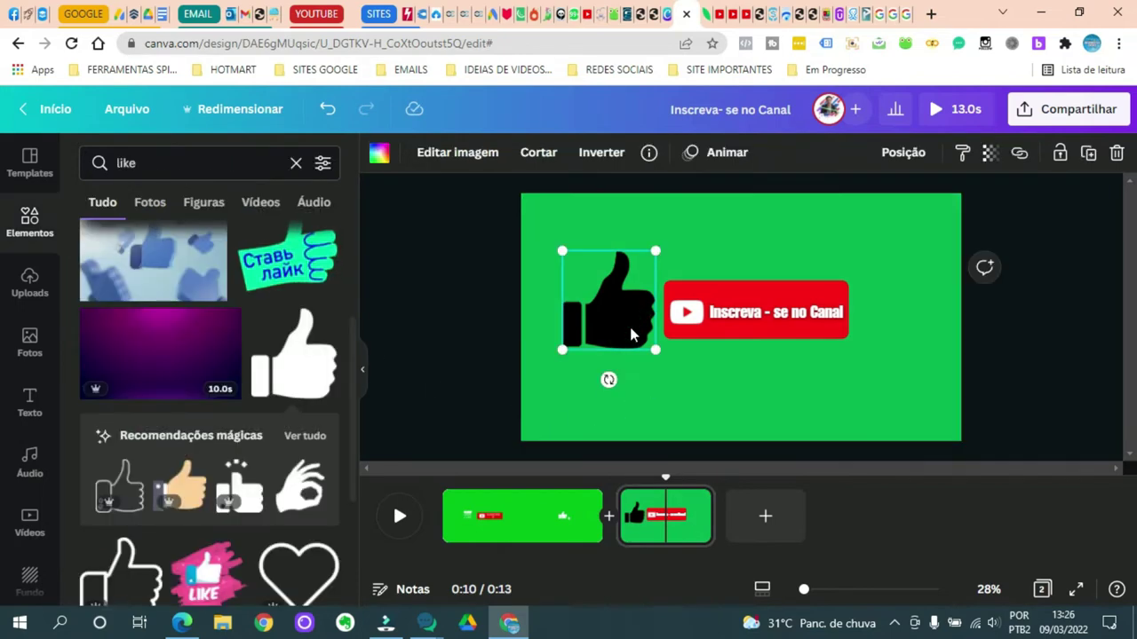
left_click(380, 155)
left_click(275, 240)
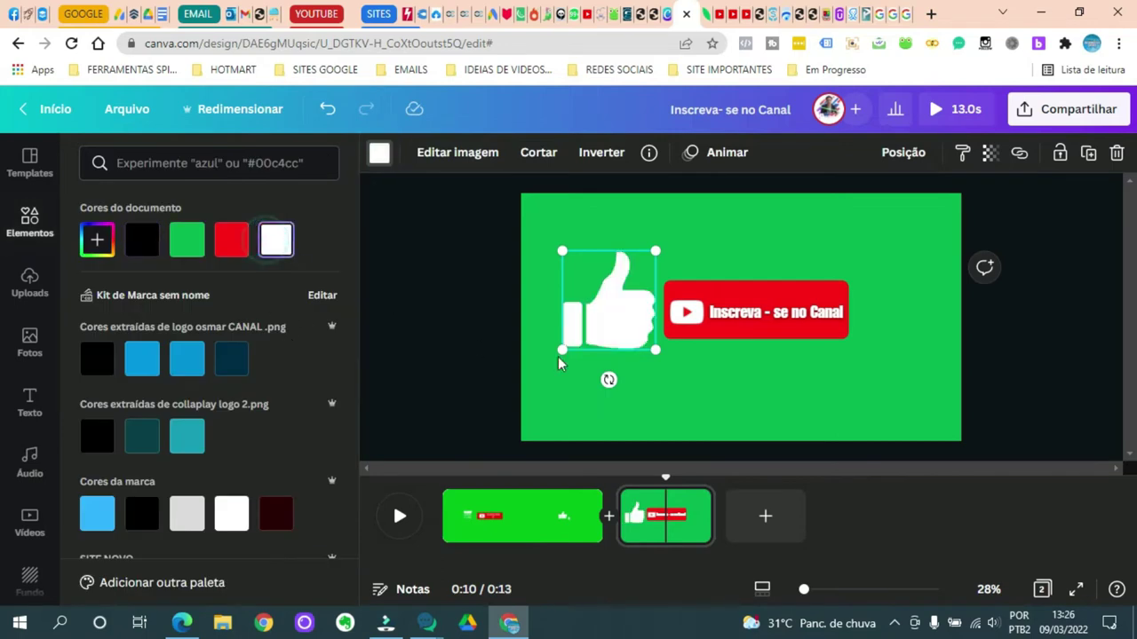
left_click(770, 386)
Step: Shrink the thumbs-up icon to about the height of the red button and keep it close to the button's left edge
left_click_drag(655, 252, 632, 276)
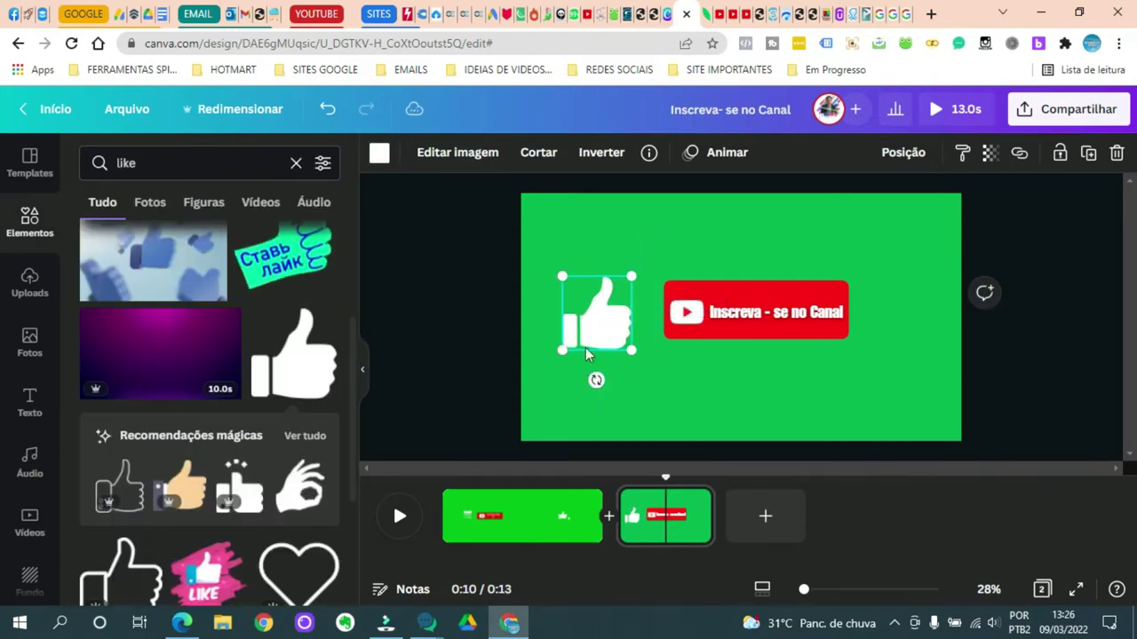
left_click_drag(562, 350, 629, 322)
left_click(813, 378)
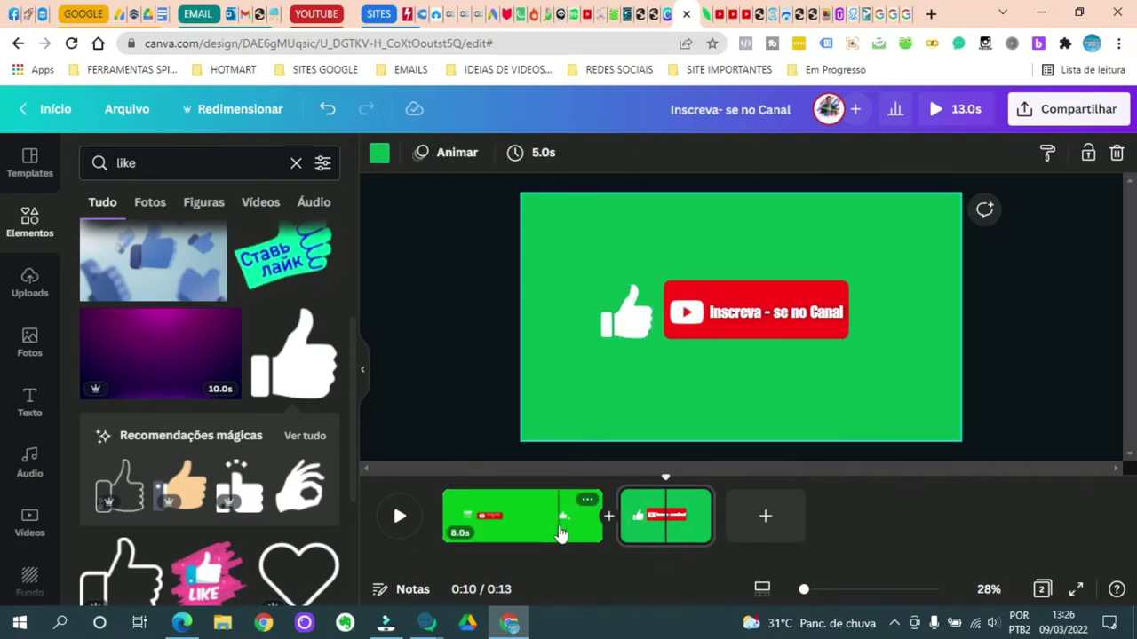
Step: Check the reference on page 1, search the elements for "sininho" and place a small orange bell right of page 2's red button
left_click(511, 531)
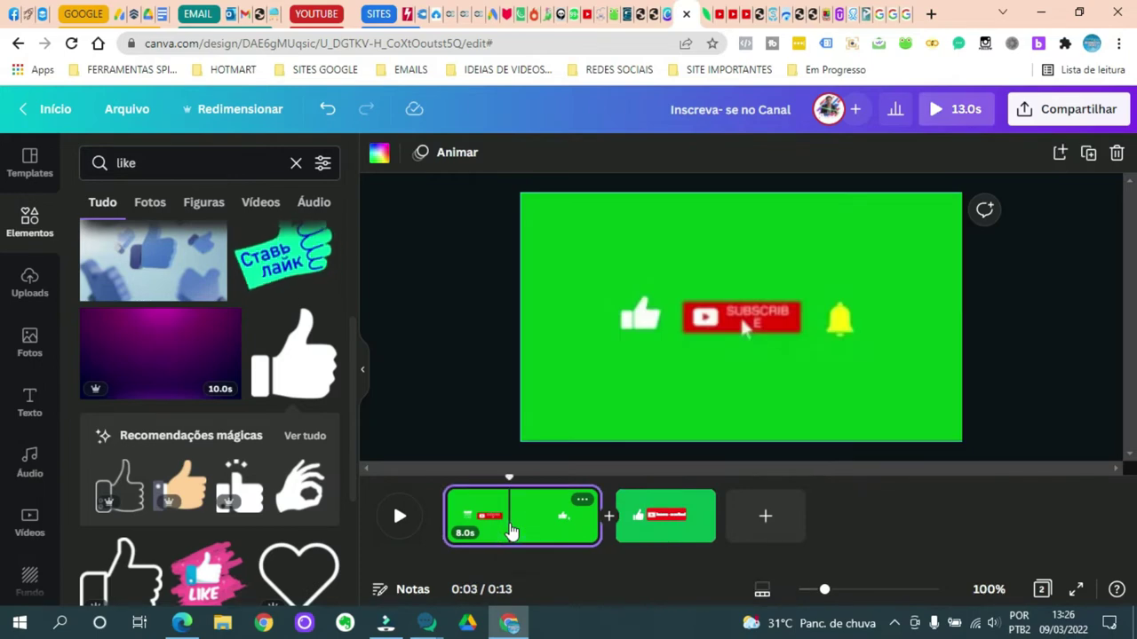
left_click(669, 530)
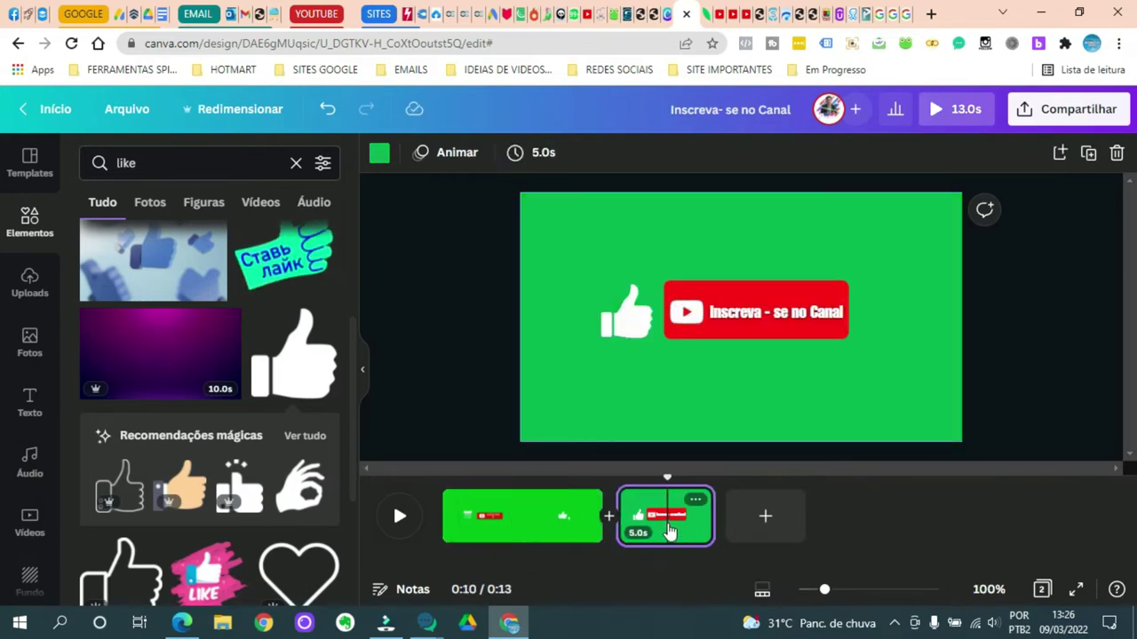
left_click(154, 165)
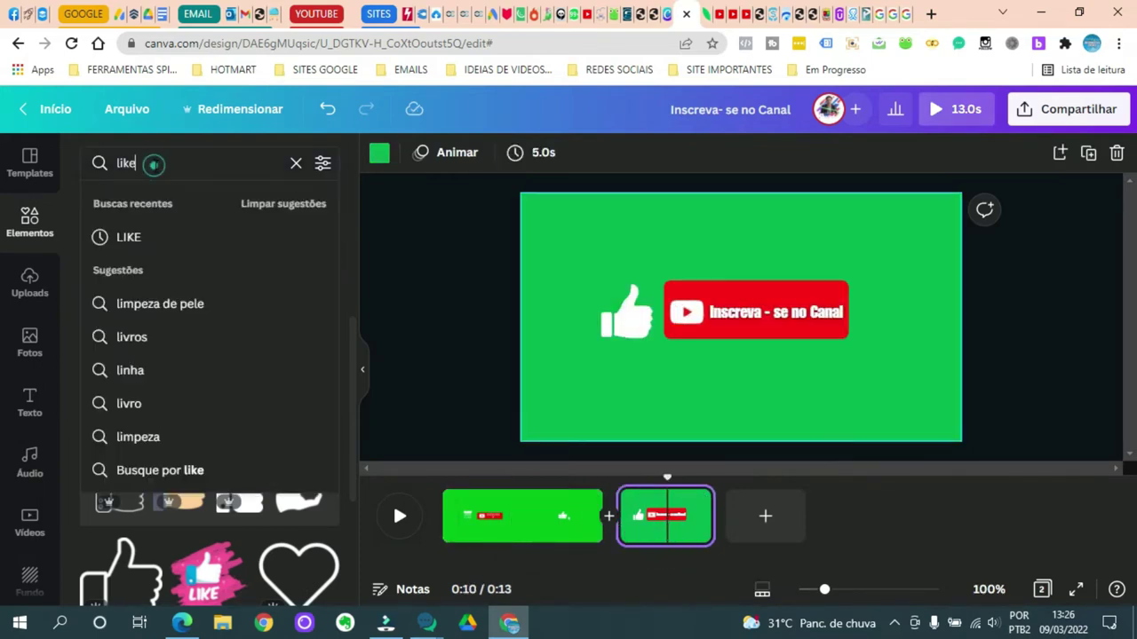
key("Return")
type("sininho")
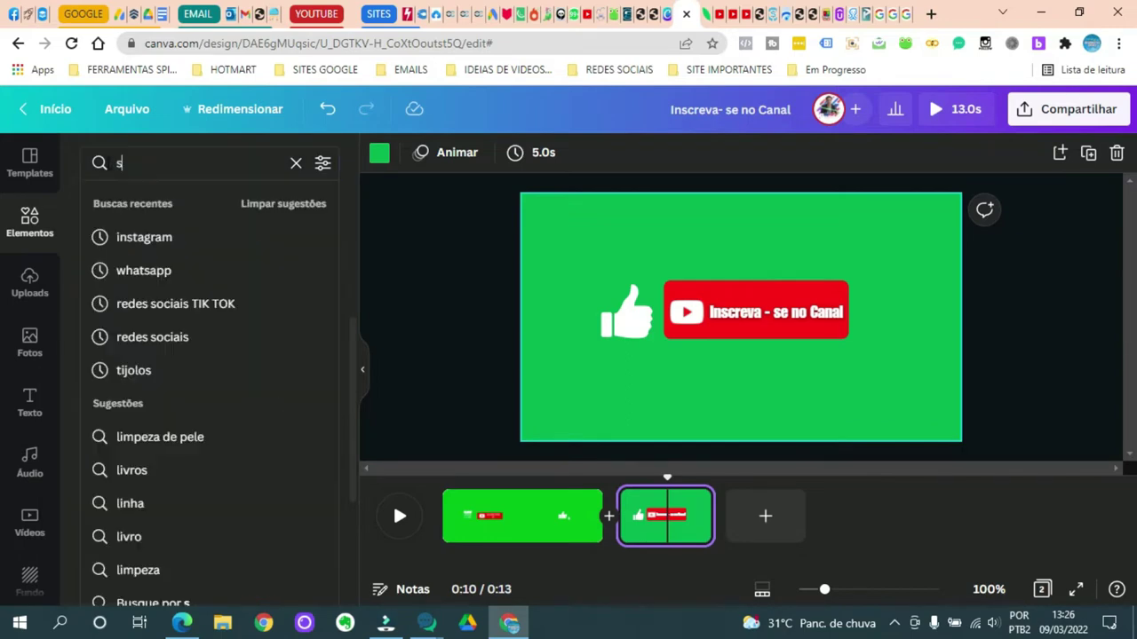
key("Return")
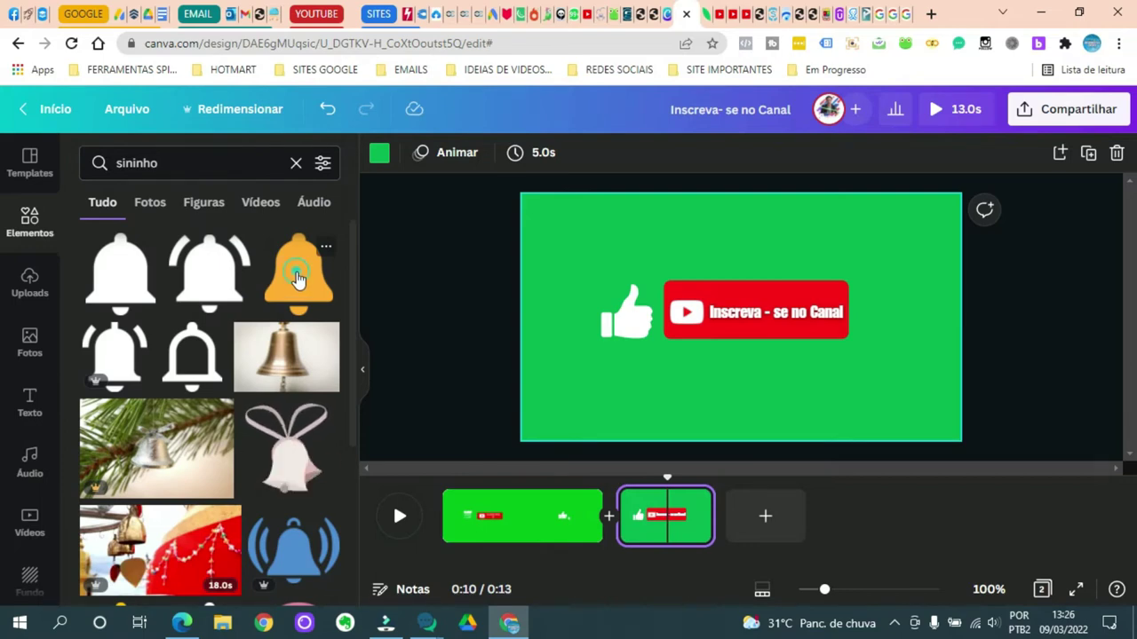
left_click(298, 281)
left_click_drag(749, 349, 912, 341)
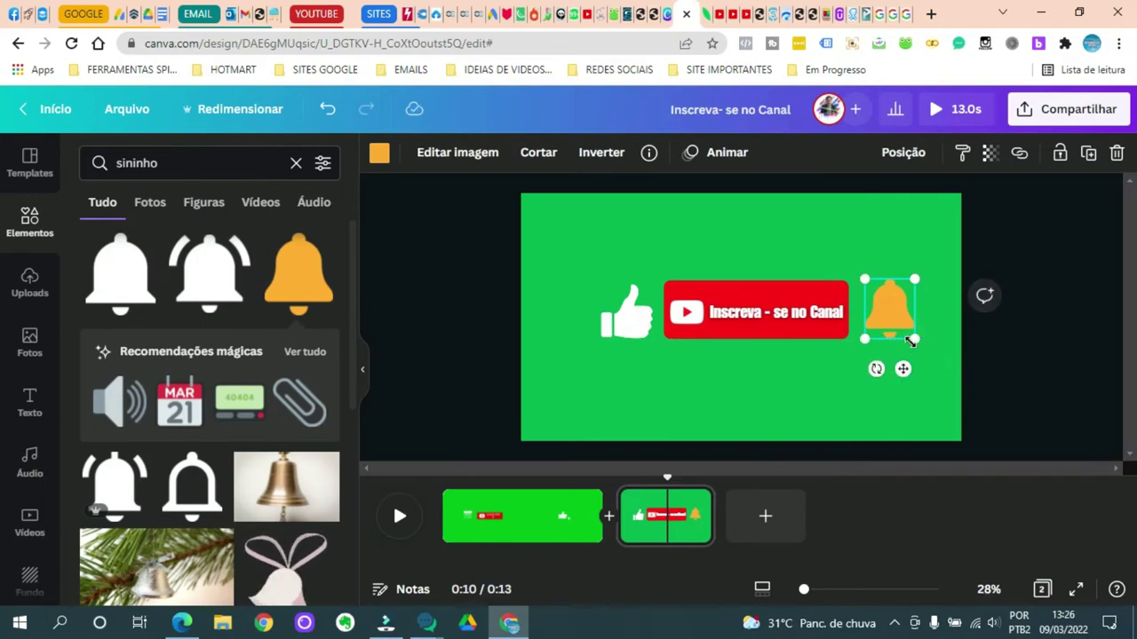
Step: Enlarge the thumbs-up icon slightly to match the red button's height and move the bell closer to the button's right edge
left_click(611, 319)
left_click_drag(654, 285, 661, 278)
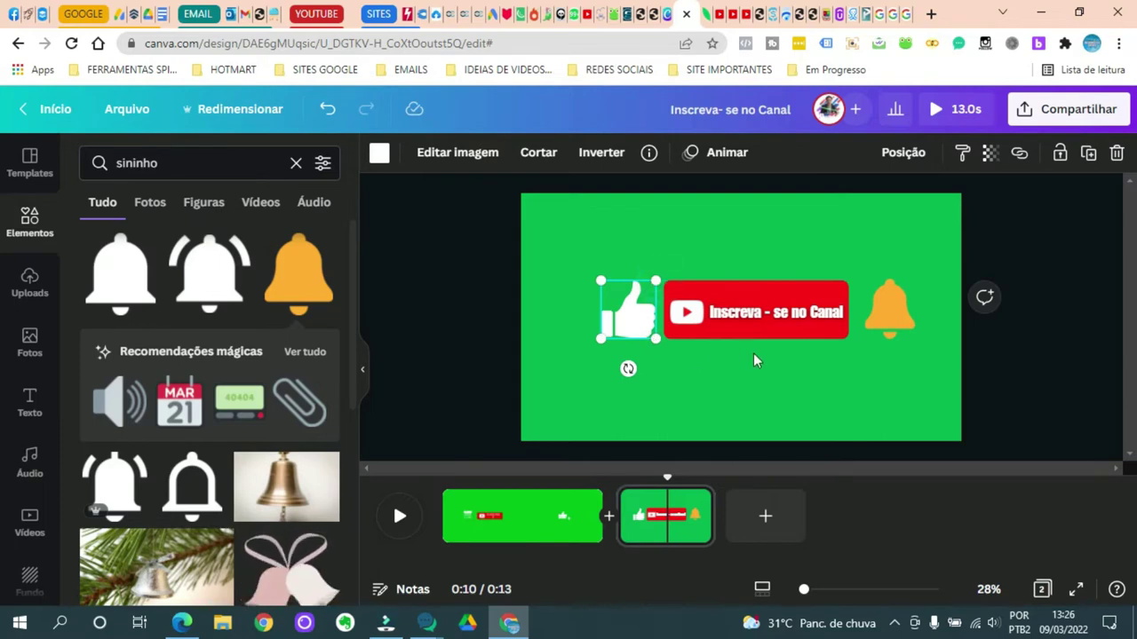
left_click(801, 369)
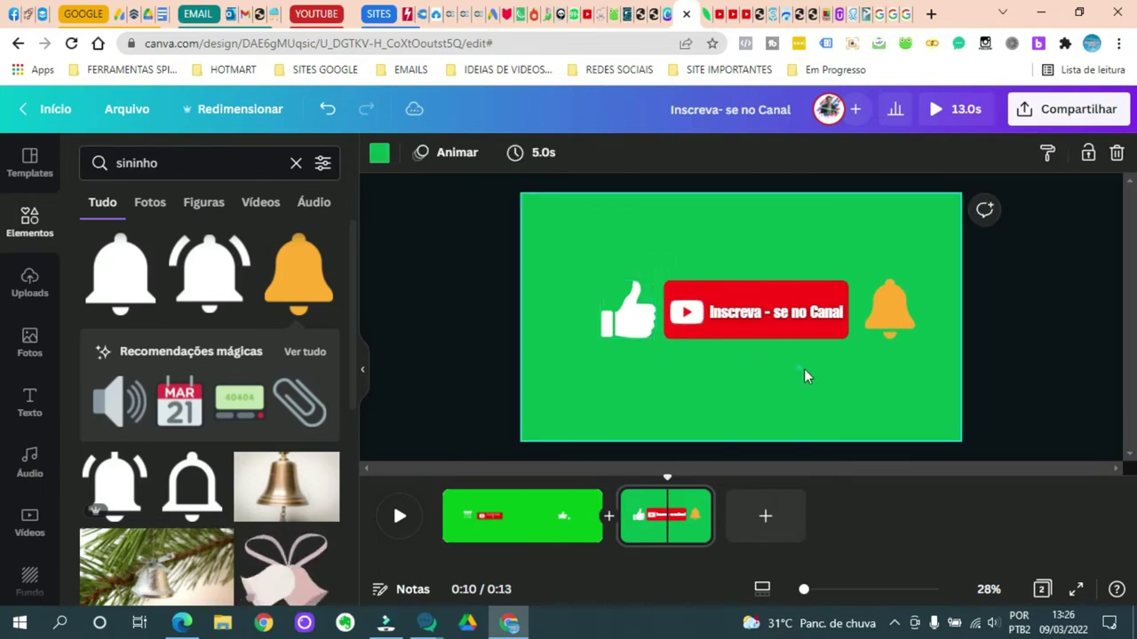
left_click(897, 326)
left_click_drag(896, 326, 889, 328)
left_click(771, 391)
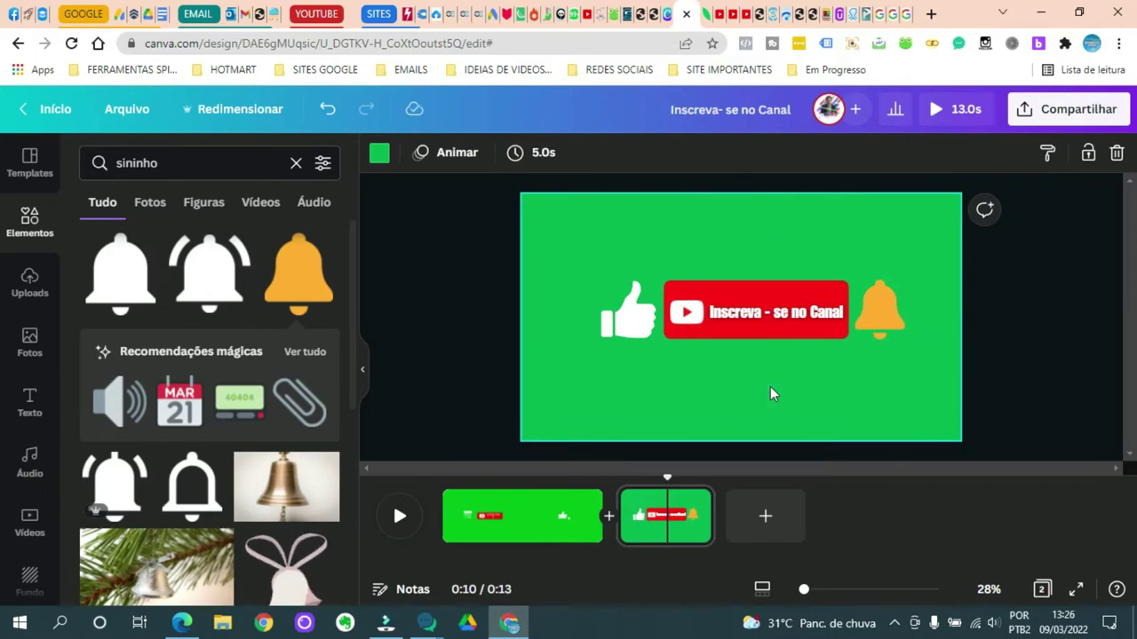
Step: Try Anton and Archivo Black on the "Inscreva - se no Canal" text and set its font to Arimo
left_click(775, 328)
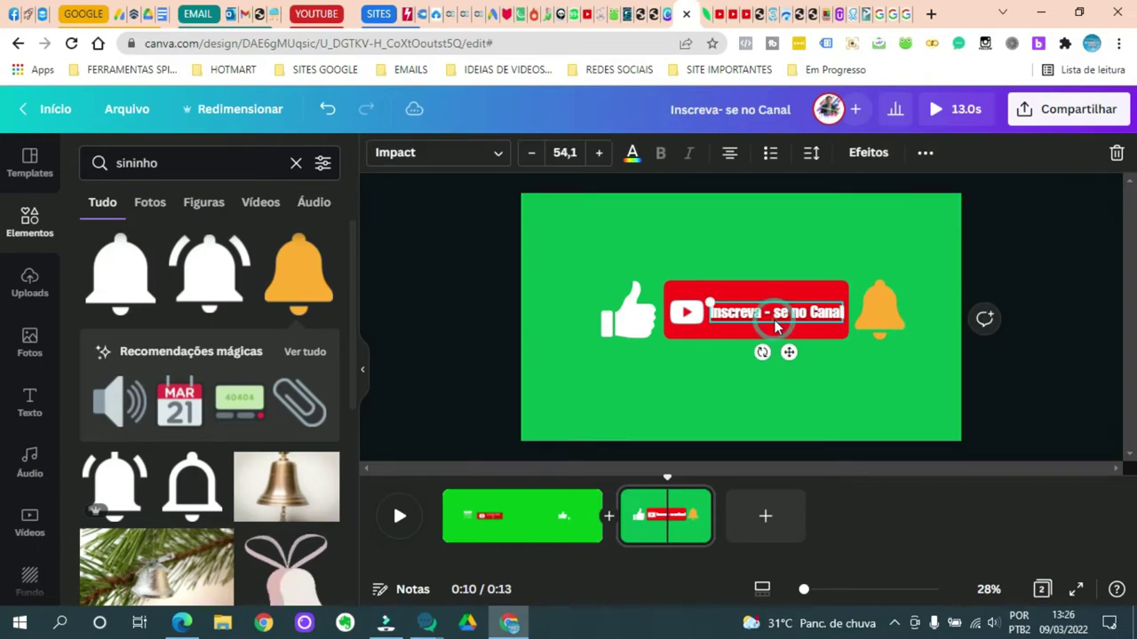
left_click(497, 152)
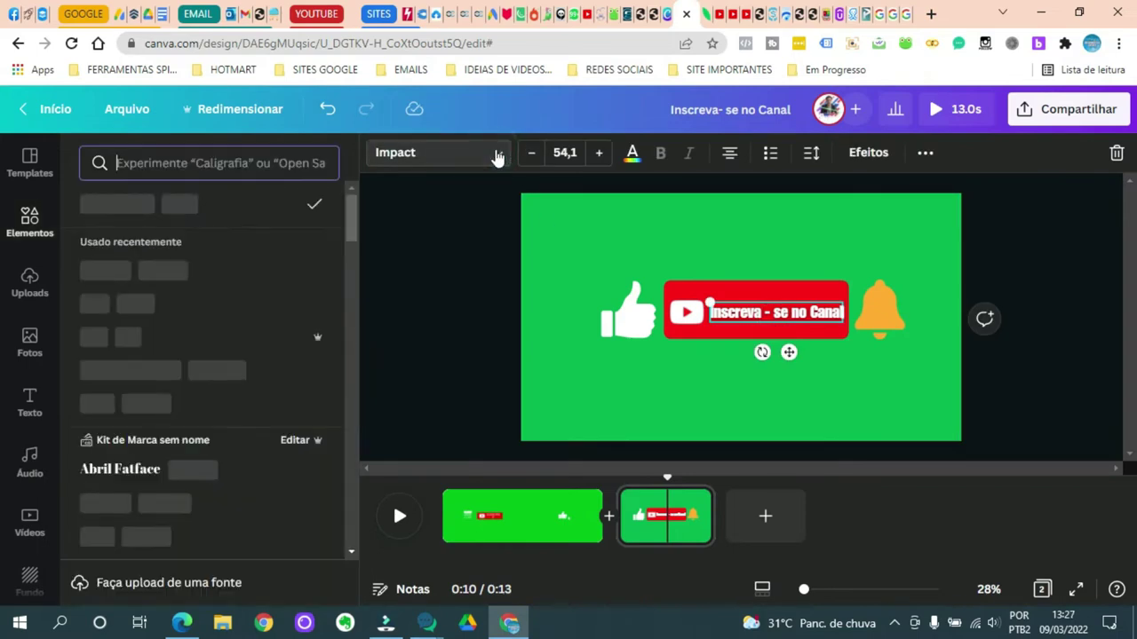
left_click(142, 302)
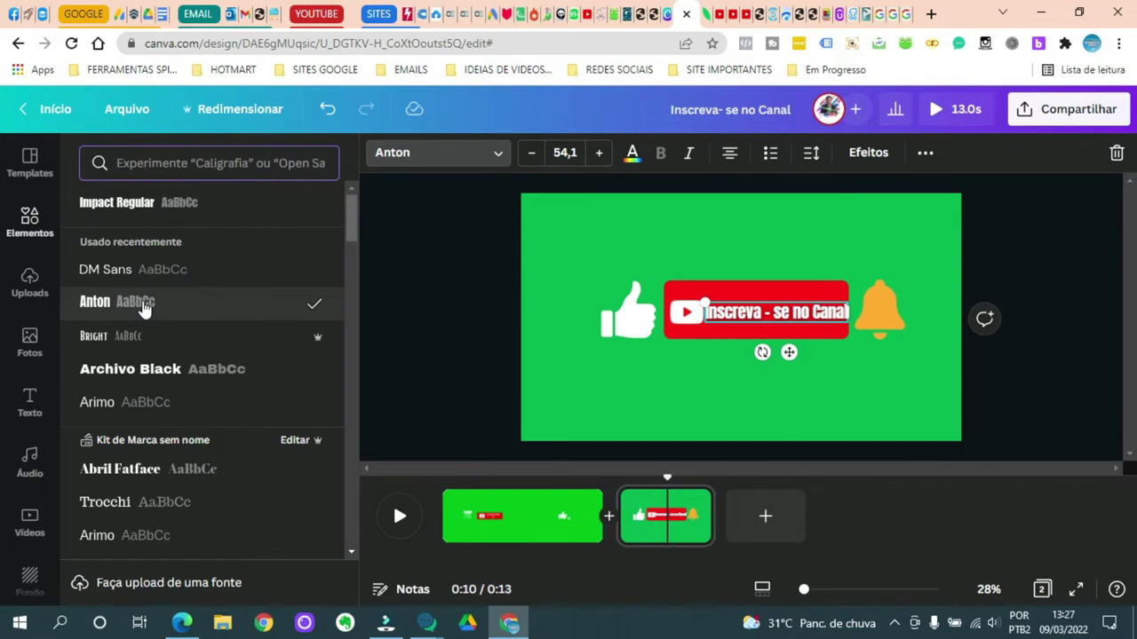
left_click(168, 369)
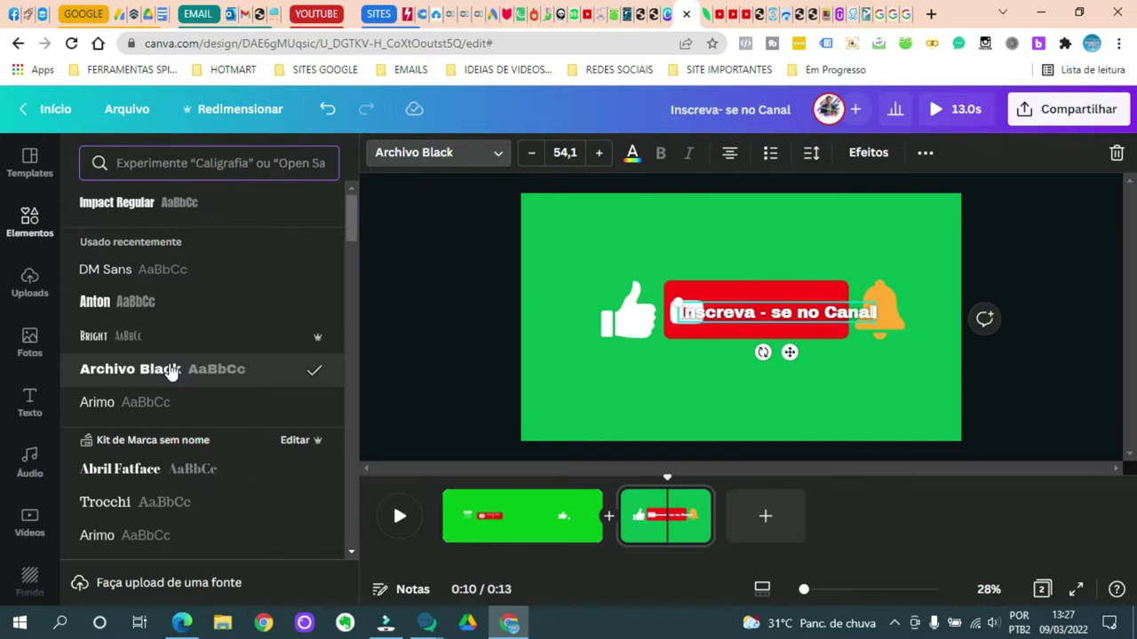
left_click(157, 399)
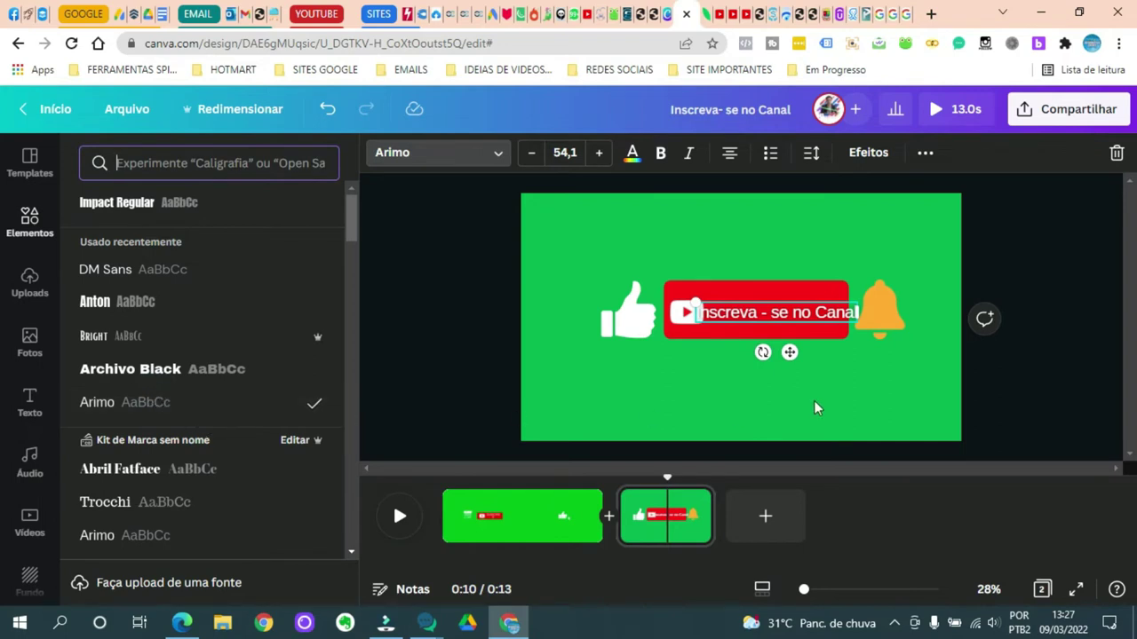
Step: Scale the "Inscreva - se no Canal" text down to size 43,4 and fit it inside the red button beside the play icon
left_click_drag(696, 305, 712, 309)
left_click_drag(855, 318, 863, 313)
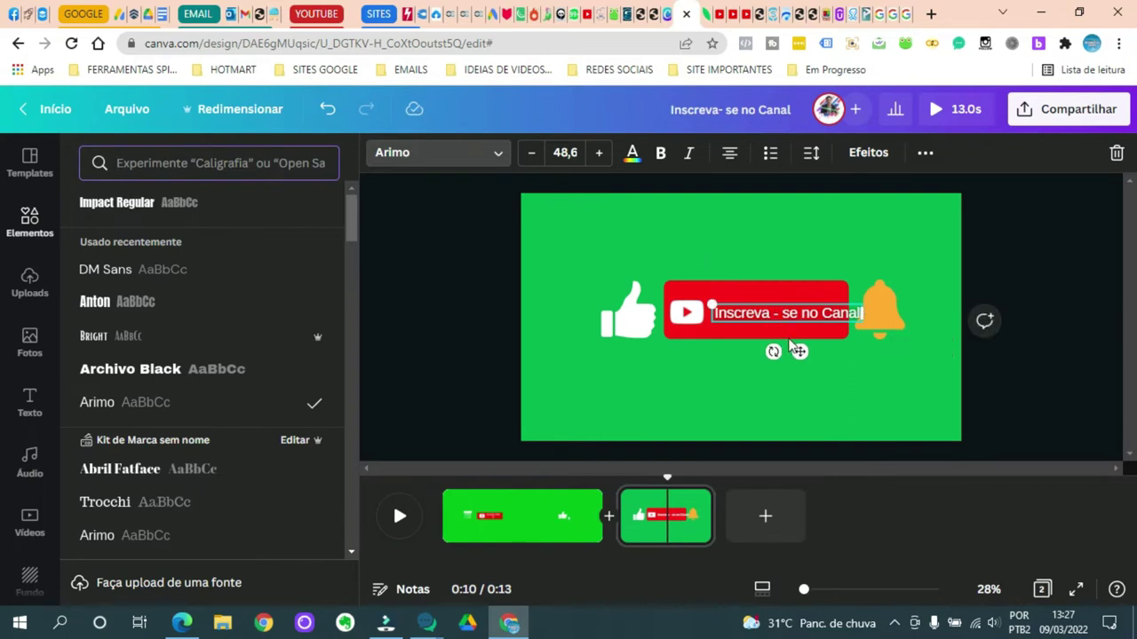
left_click_drag(713, 305, 728, 310)
left_click_drag(799, 315, 843, 318)
left_click(708, 299)
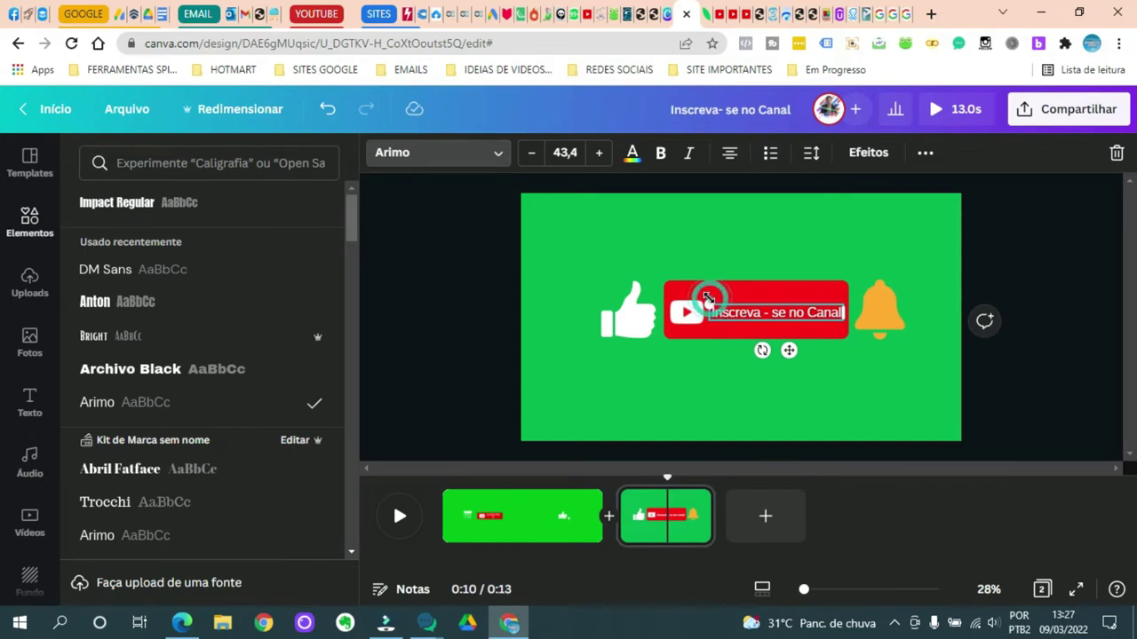
mouse_move(708, 299)
left_mouse_down()
mouse_move(702, 288)
mouse_move(710, 296)
left_mouse_up()
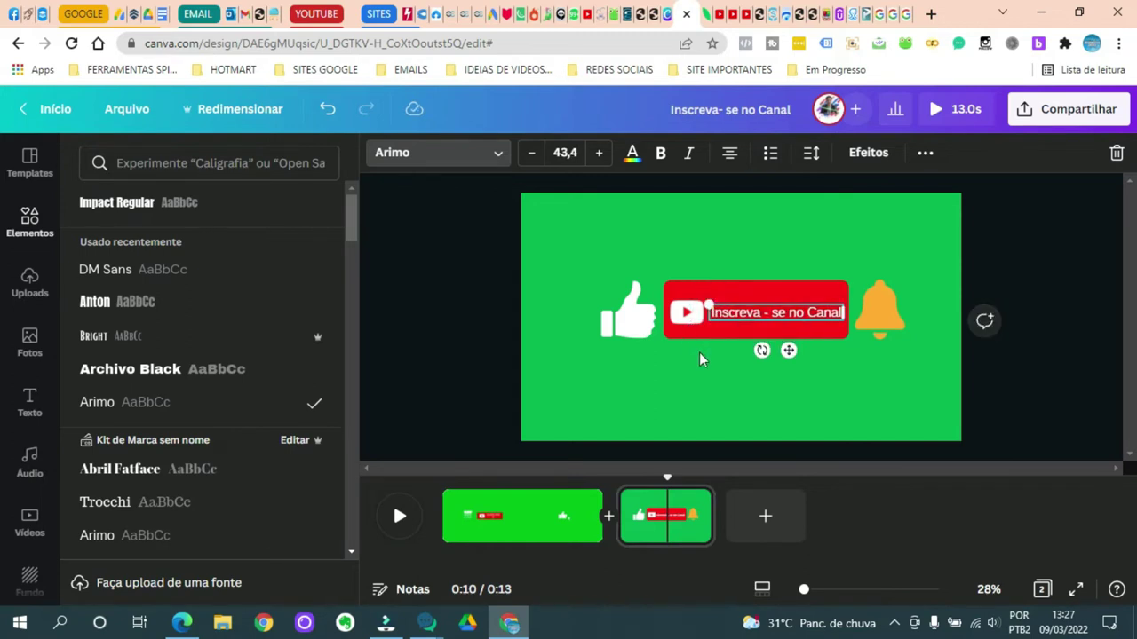
left_click(699, 352)
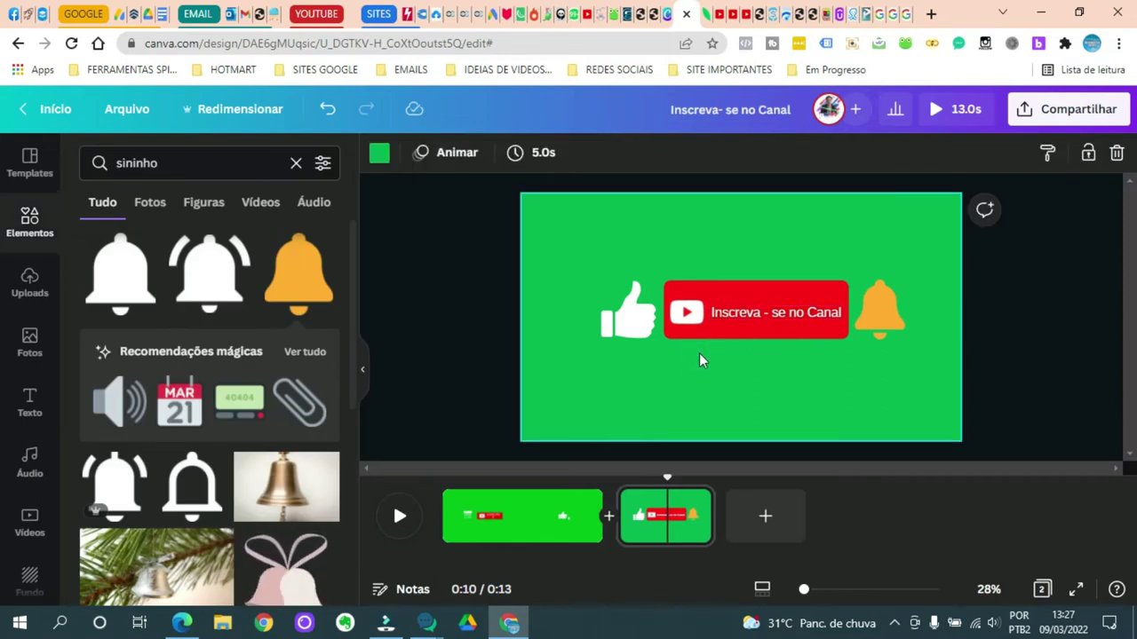
Step: Set the font size of the "Inscreva - se no Canal" text to 45
left_click(706, 307)
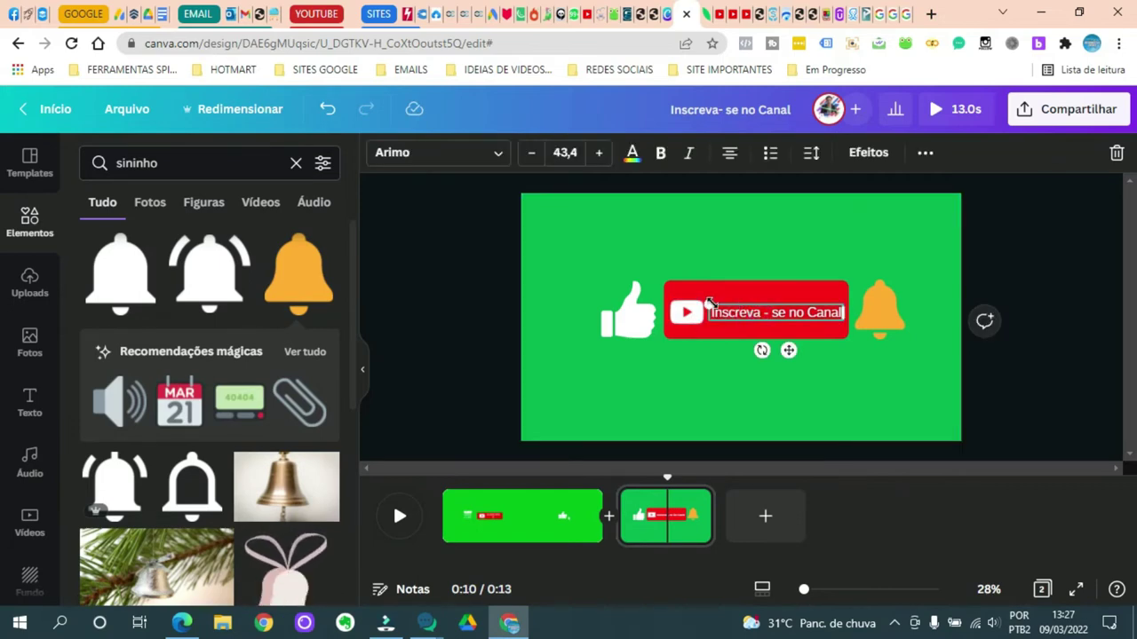
left_click(564, 152)
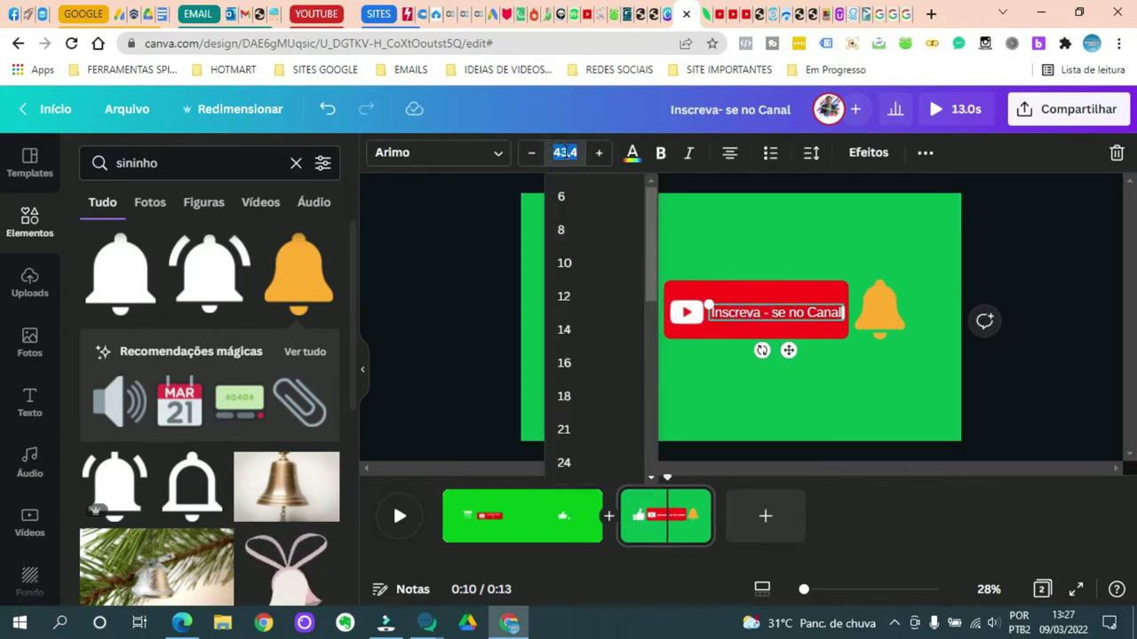
left_click(564, 152)
double_click(565, 153)
type("44")
key("Return")
left_click(569, 153)
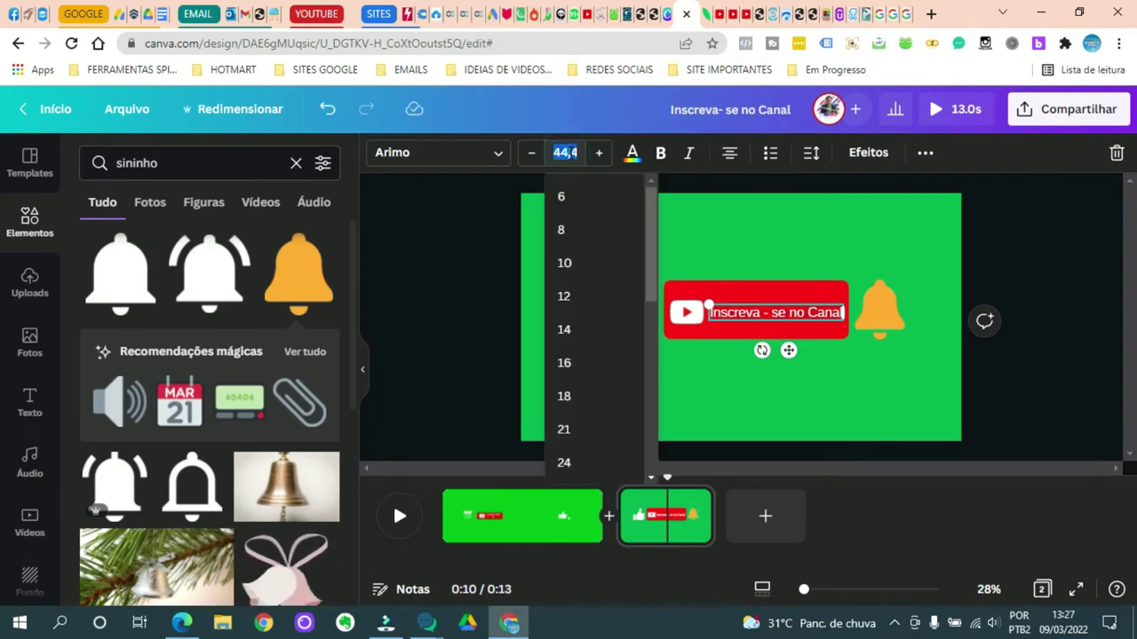
left_click(569, 153)
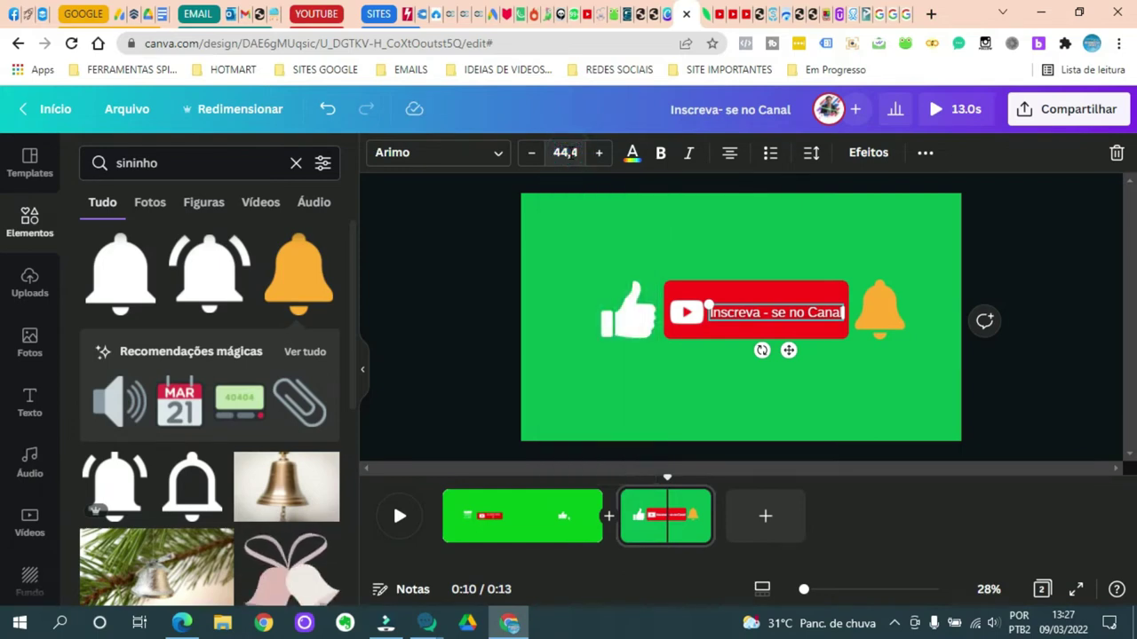
left_click(569, 154)
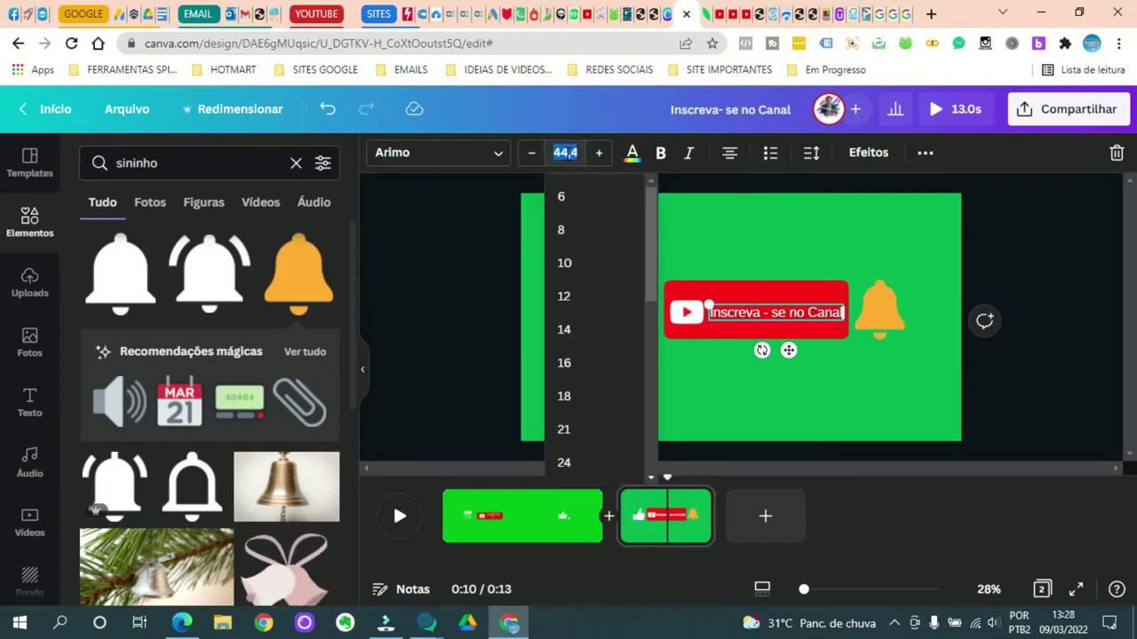
type("45")
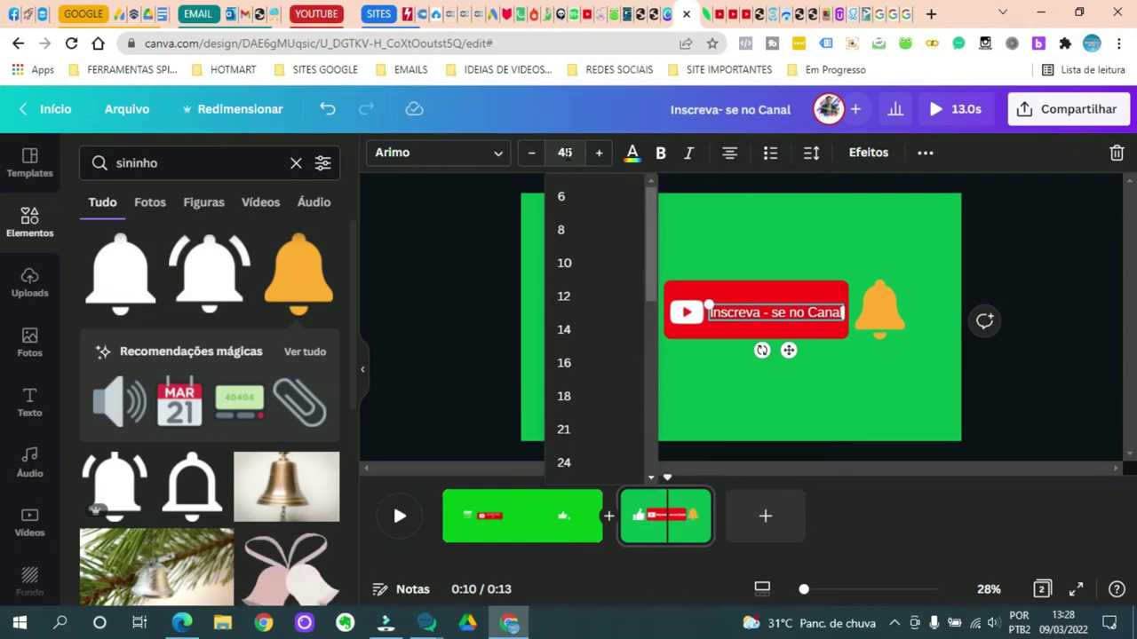
key("Return")
Step: Shift the "Inscreva - se no Canal" text slightly left, then nudge it right to leave a small gap beside the play icon
left_click_drag(708, 325, 702, 325)
left_click(907, 369)
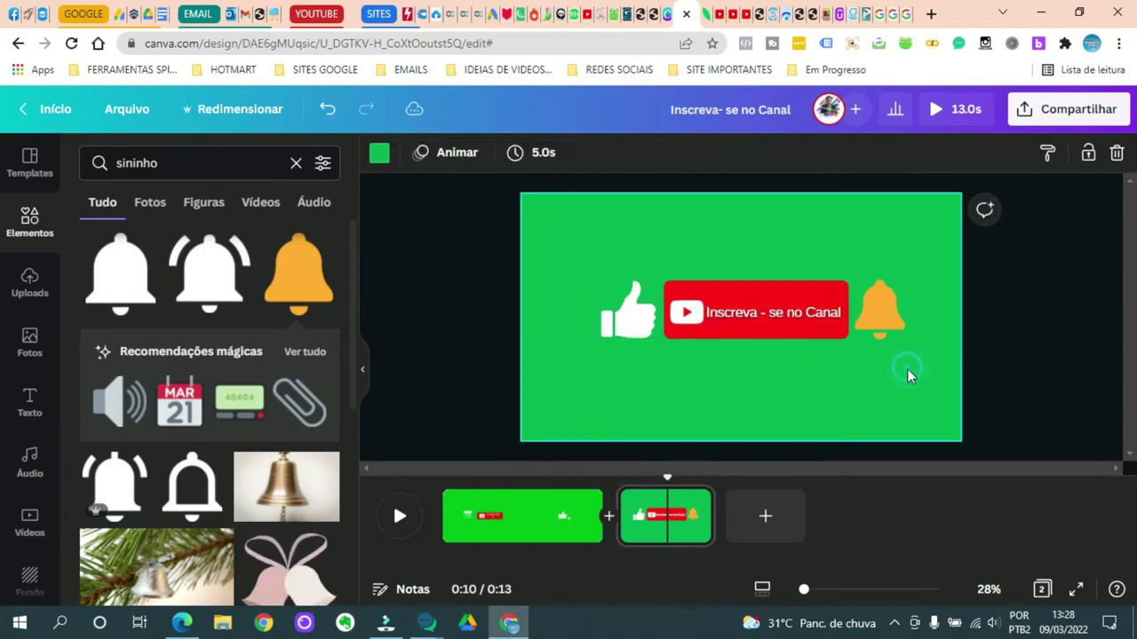
left_click(793, 312)
key("Right")
key("Right")
key("Right")
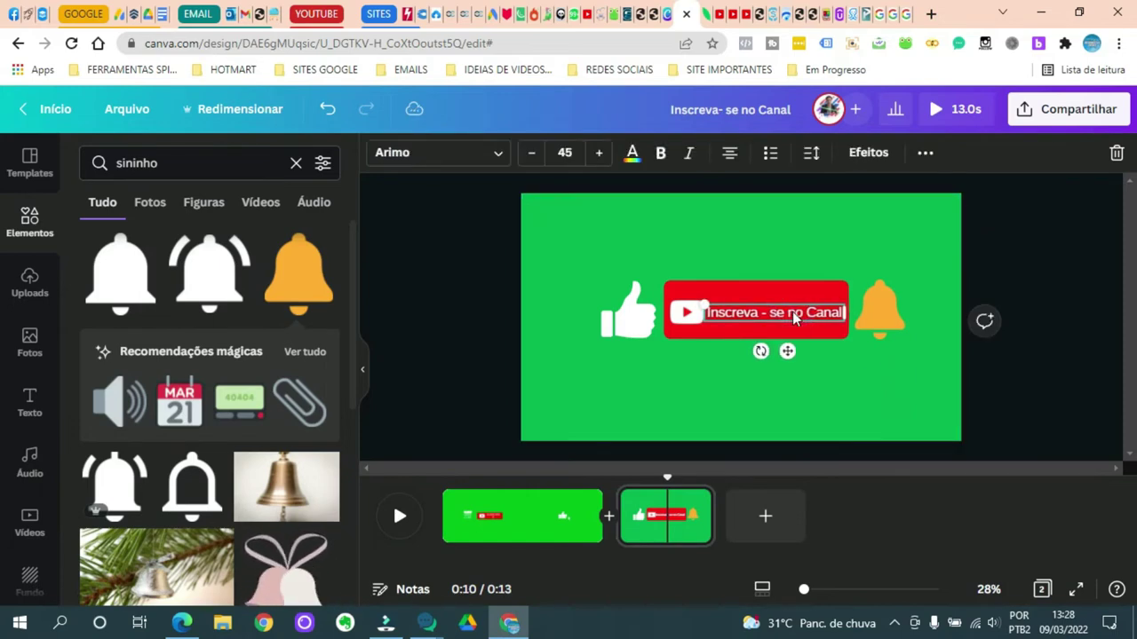
left_click(871, 370)
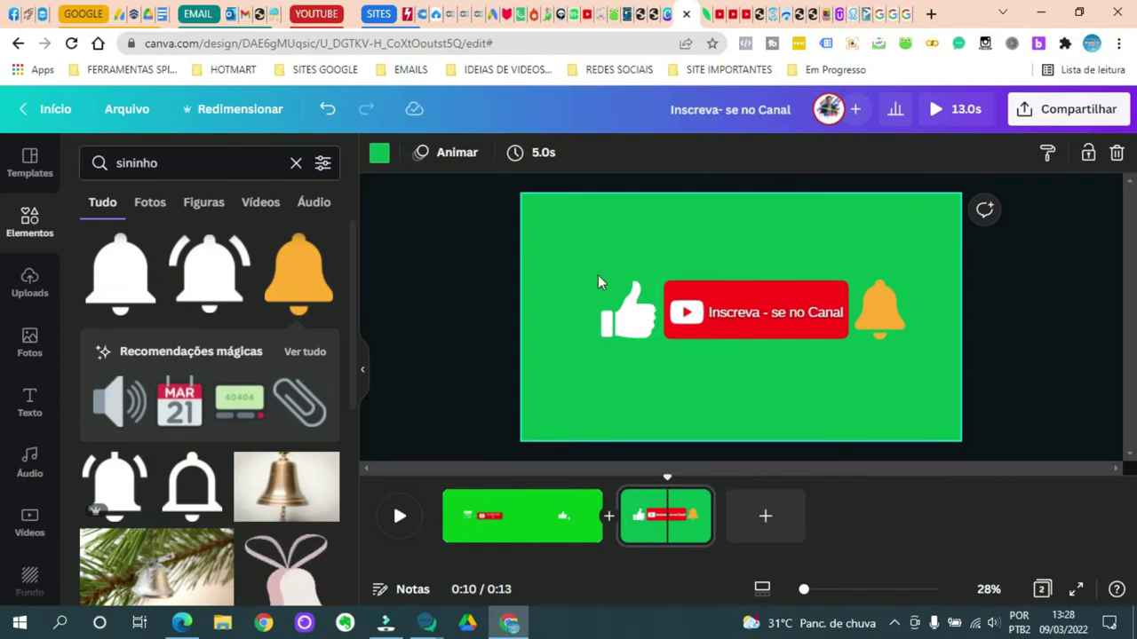
left_click(988, 408)
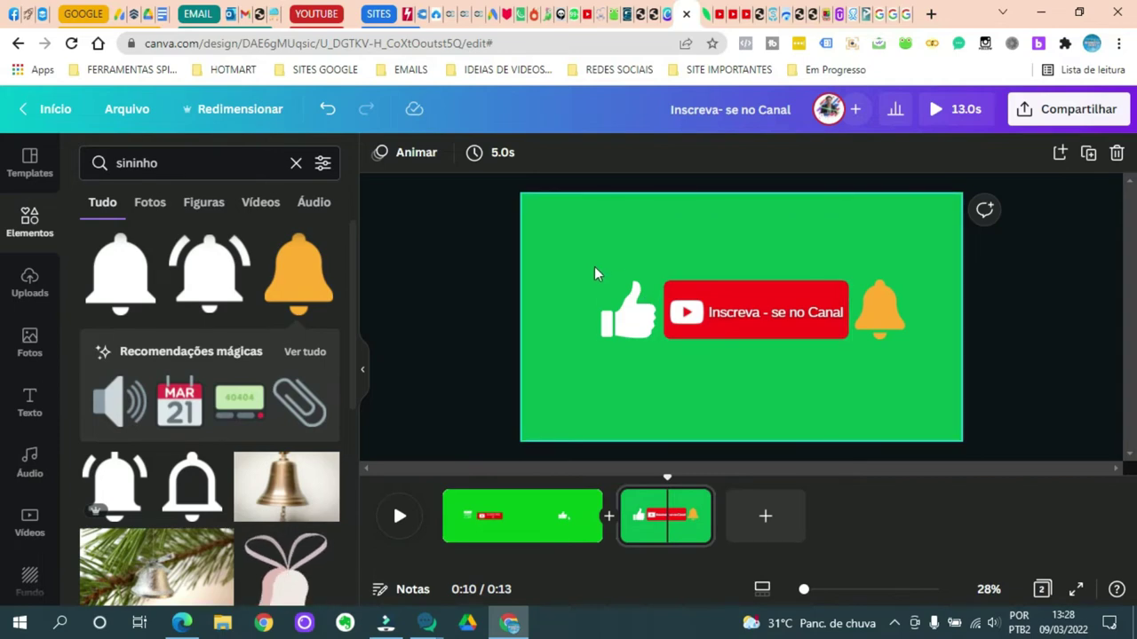
Step: Move the whole button composition slightly down, scale it up to text size 45,8, and group the thumbs-up, red button, play icon, text and bell
left_click_drag(579, 265, 909, 359)
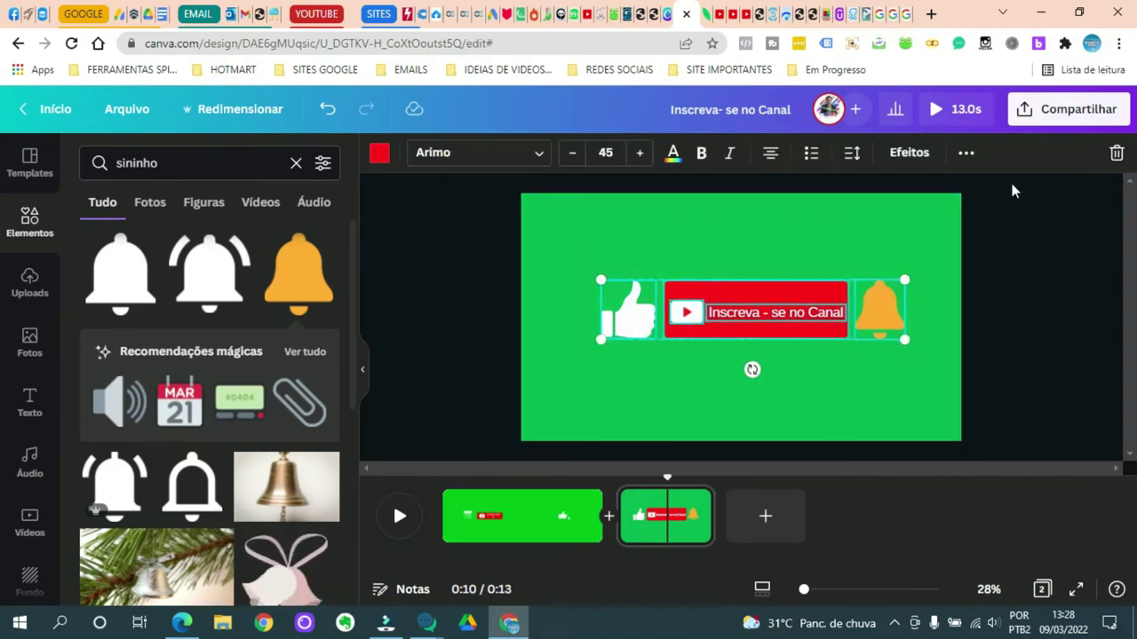
mouse_move(819, 303)
left_mouse_down()
mouse_move(818, 287)
mouse_move(818, 308)
left_mouse_up()
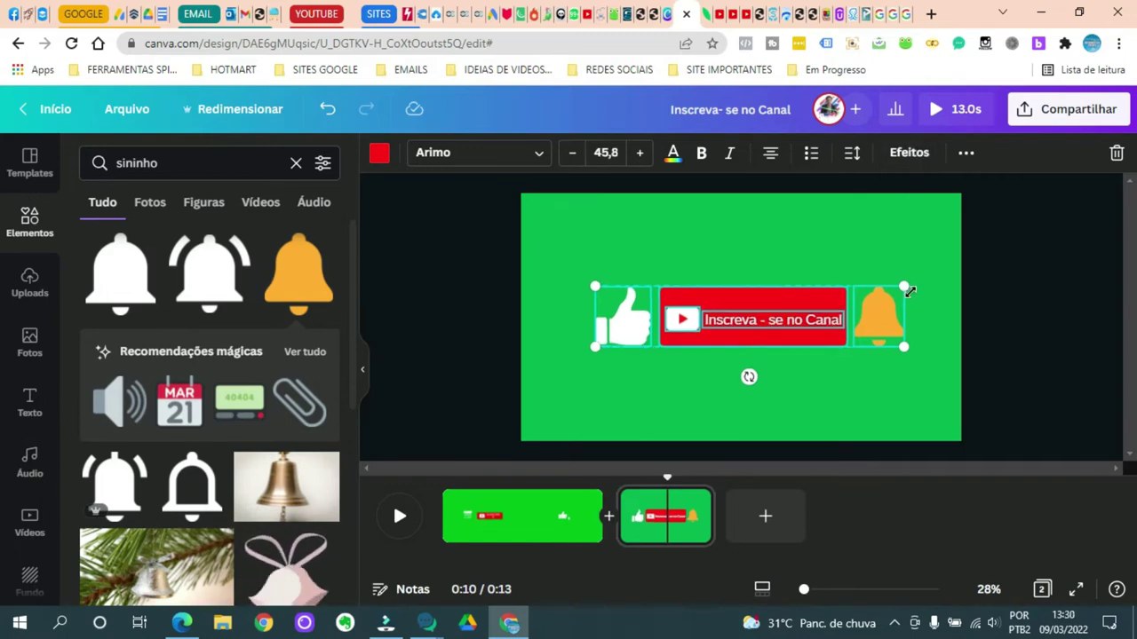
left_click(965, 153)
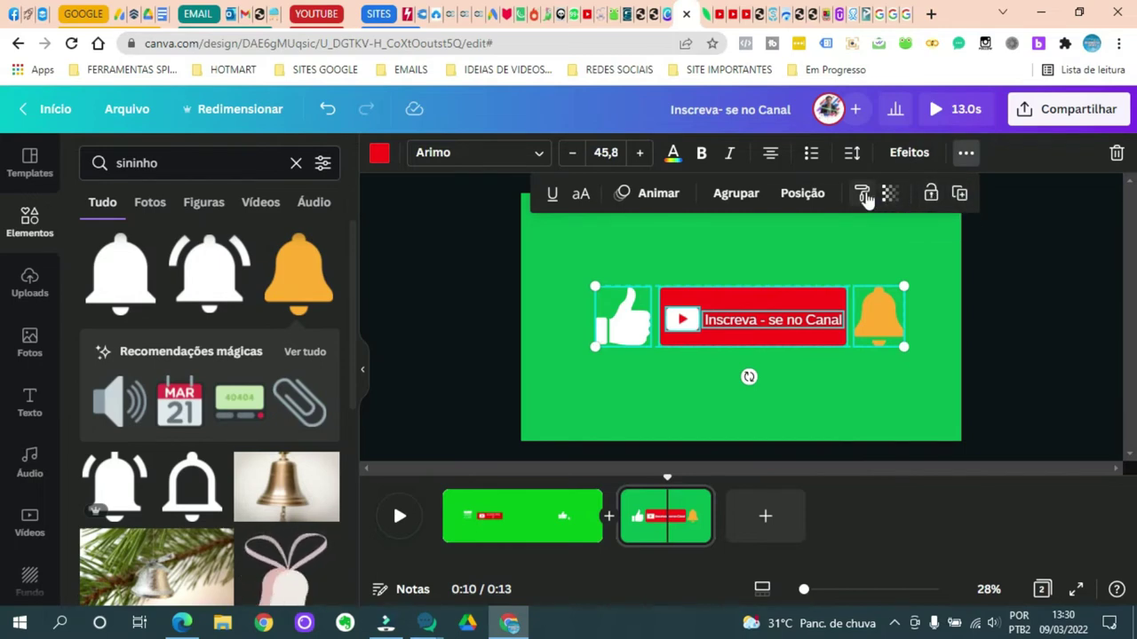
left_click(736, 194)
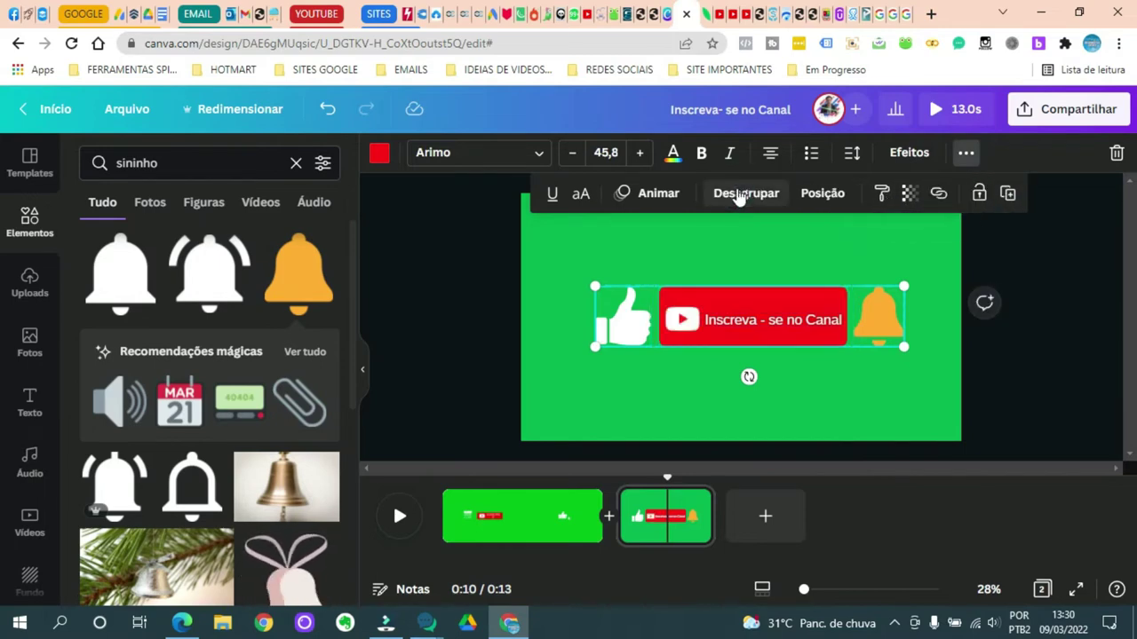
left_click(990, 251)
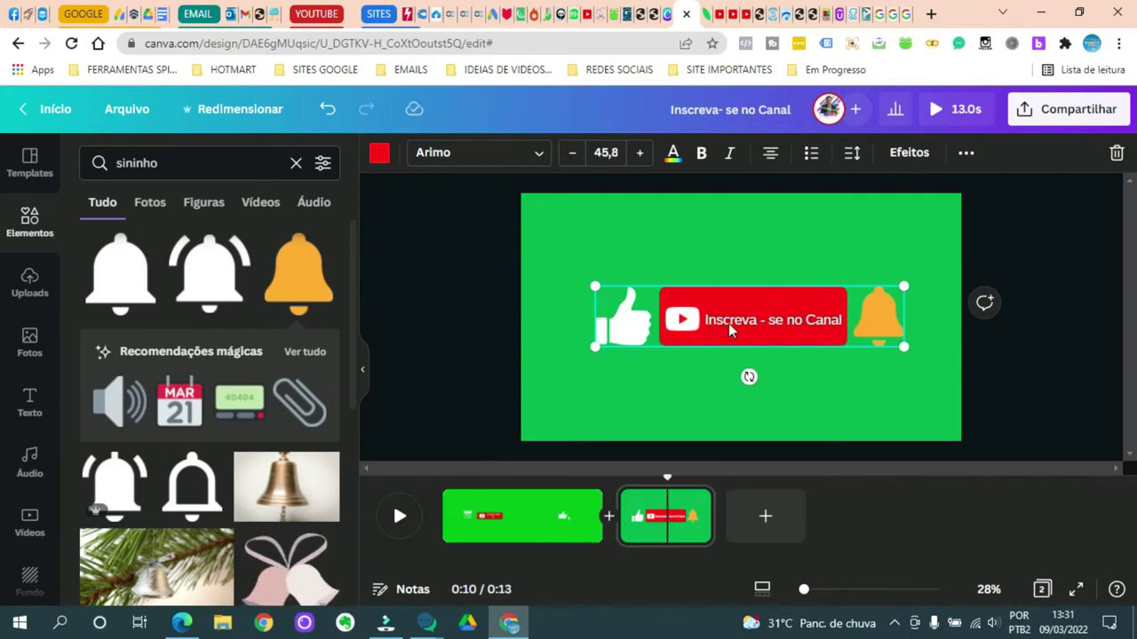
Step: Preview the element animations for the grouped subscribe button and apply the subtle Ascender animation
left_click(965, 153)
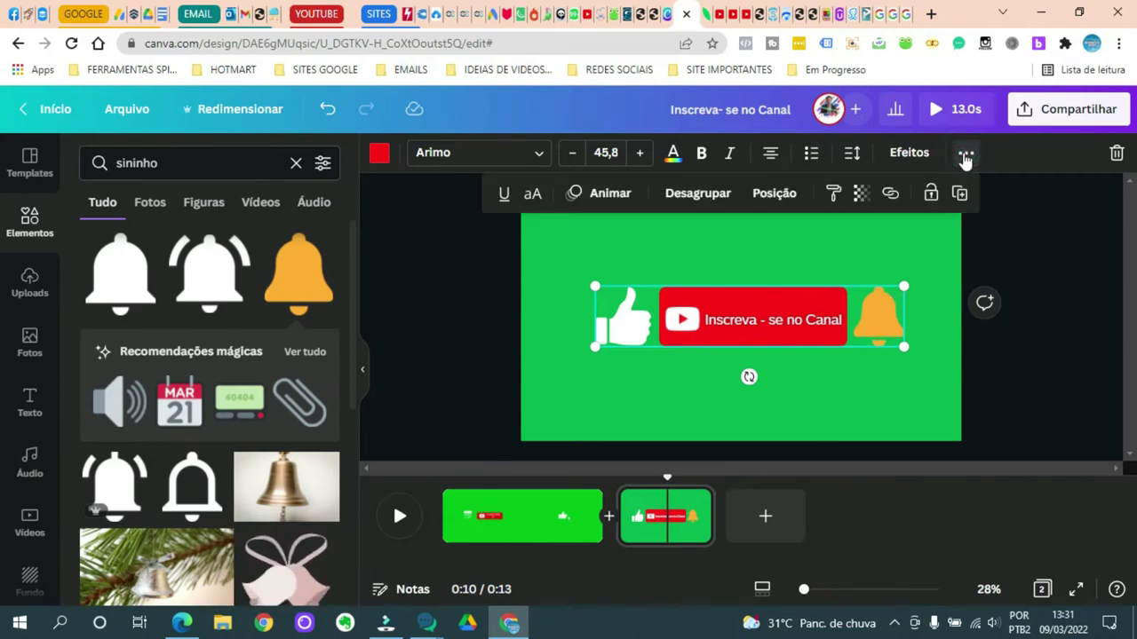
left_click(607, 196)
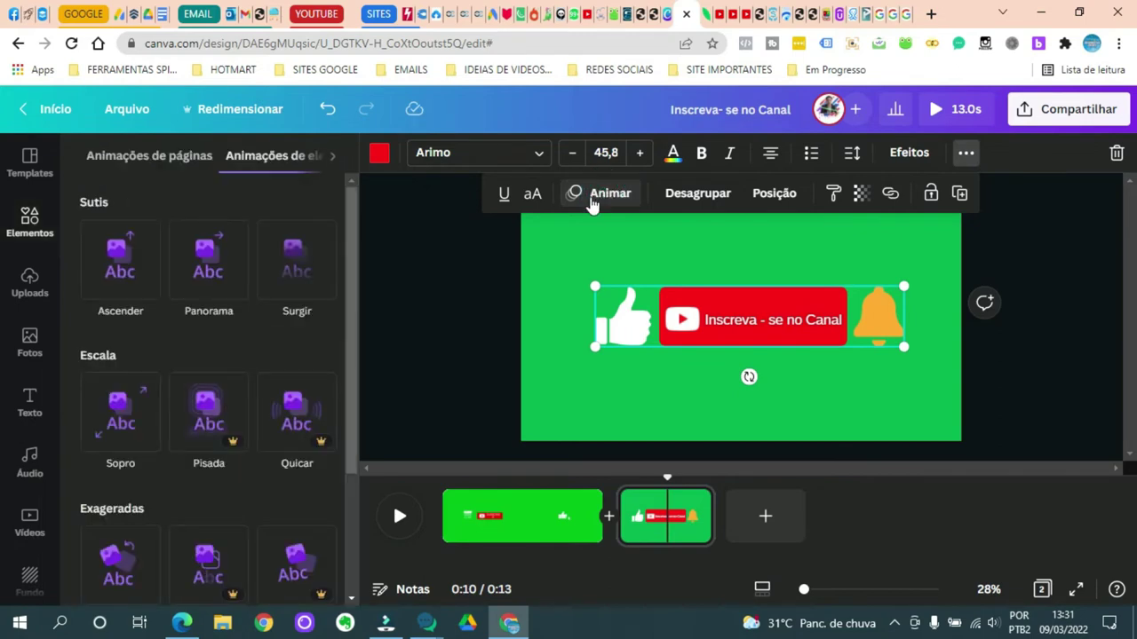
left_click(118, 258)
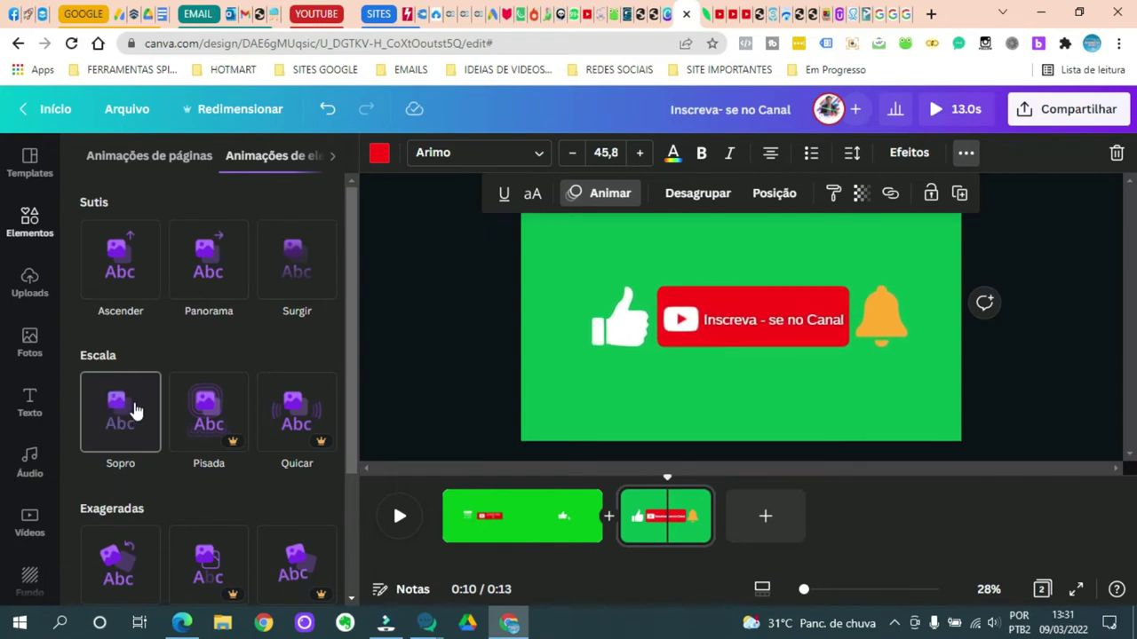
scroll(135, 410, "down", 1)
scroll(135, 411, "down", 1)
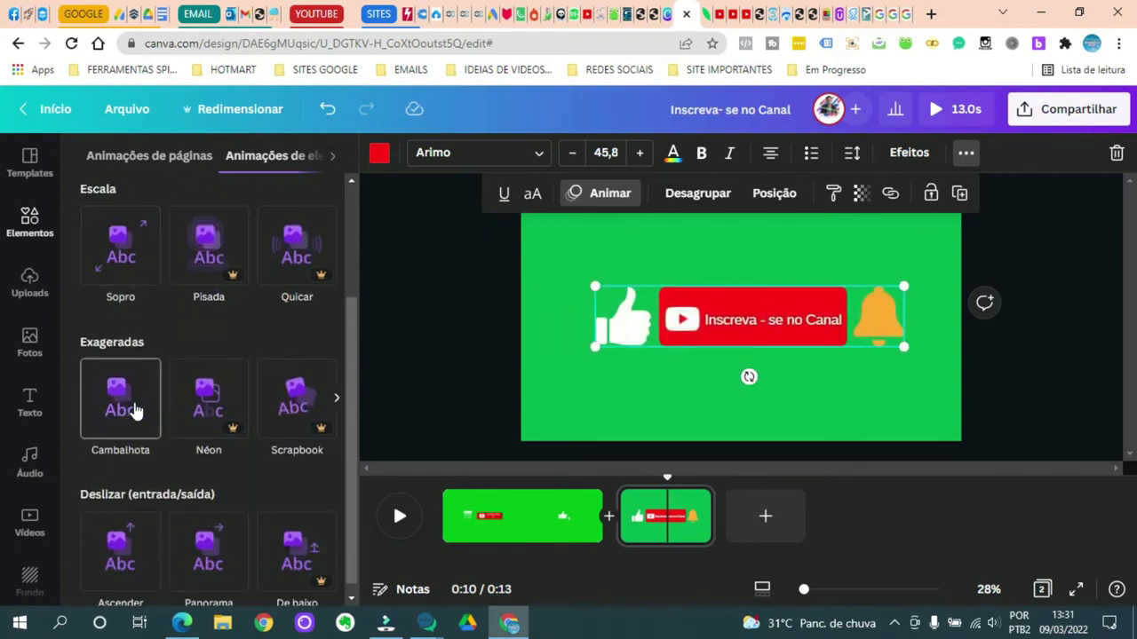
scroll(135, 410, "down", 1)
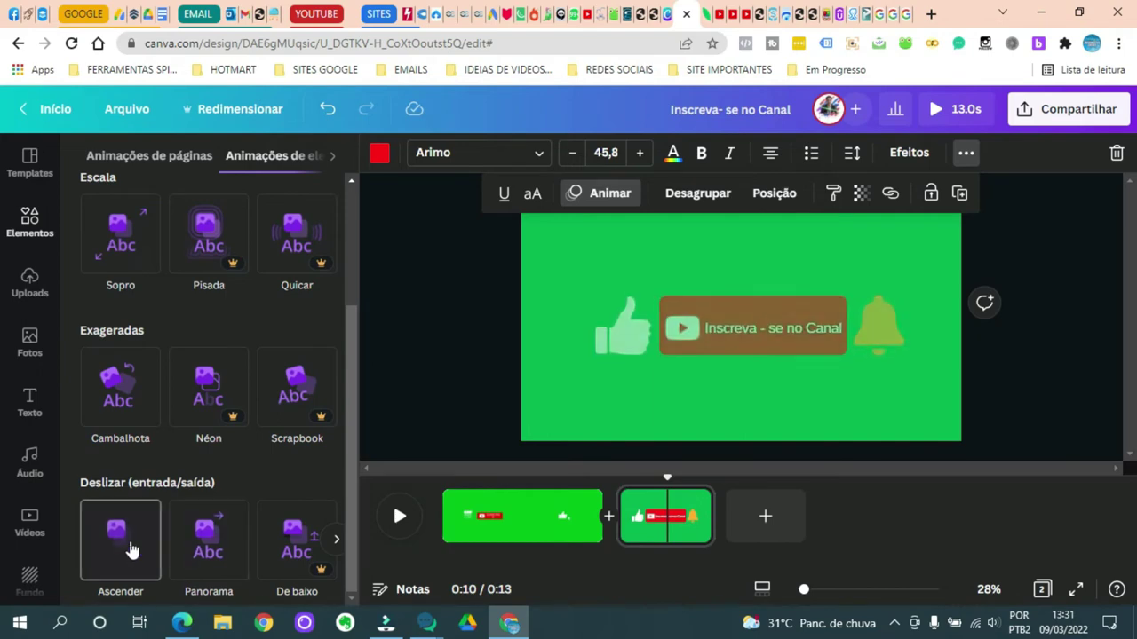
scroll(129, 551, "up", 1)
scroll(129, 551, "up", 3)
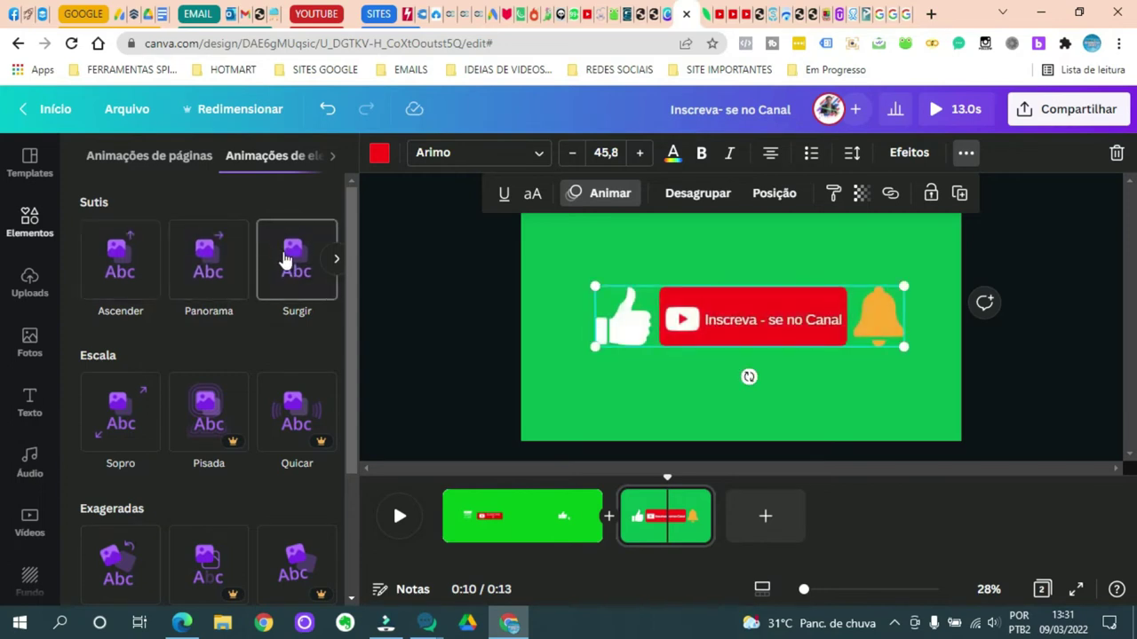
left_click(123, 262)
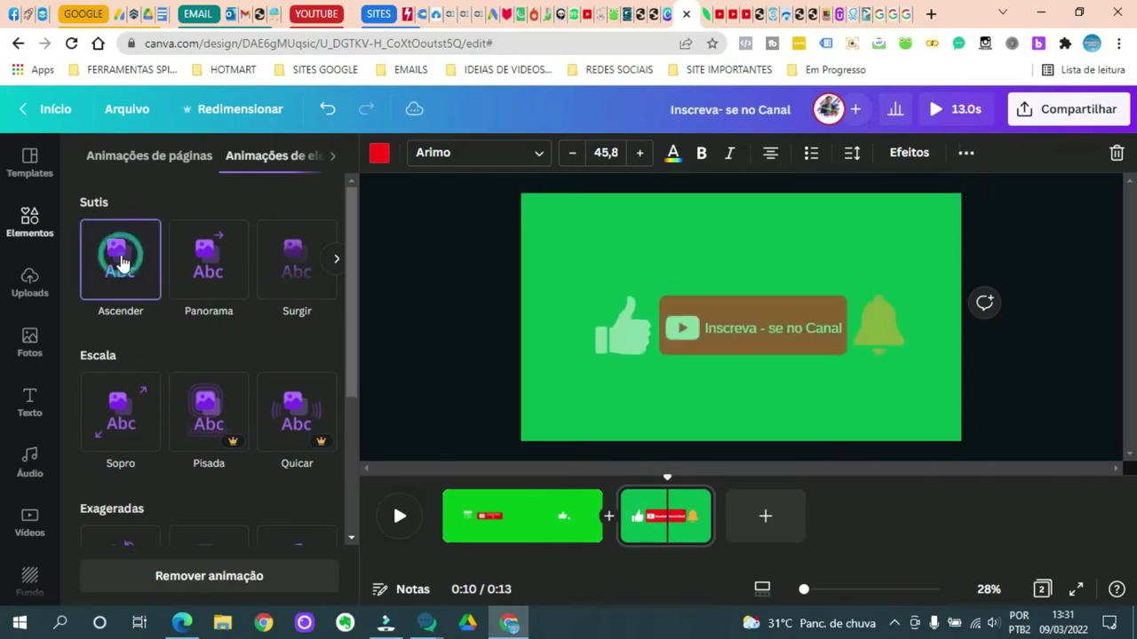
left_click(845, 400)
left_click(845, 399)
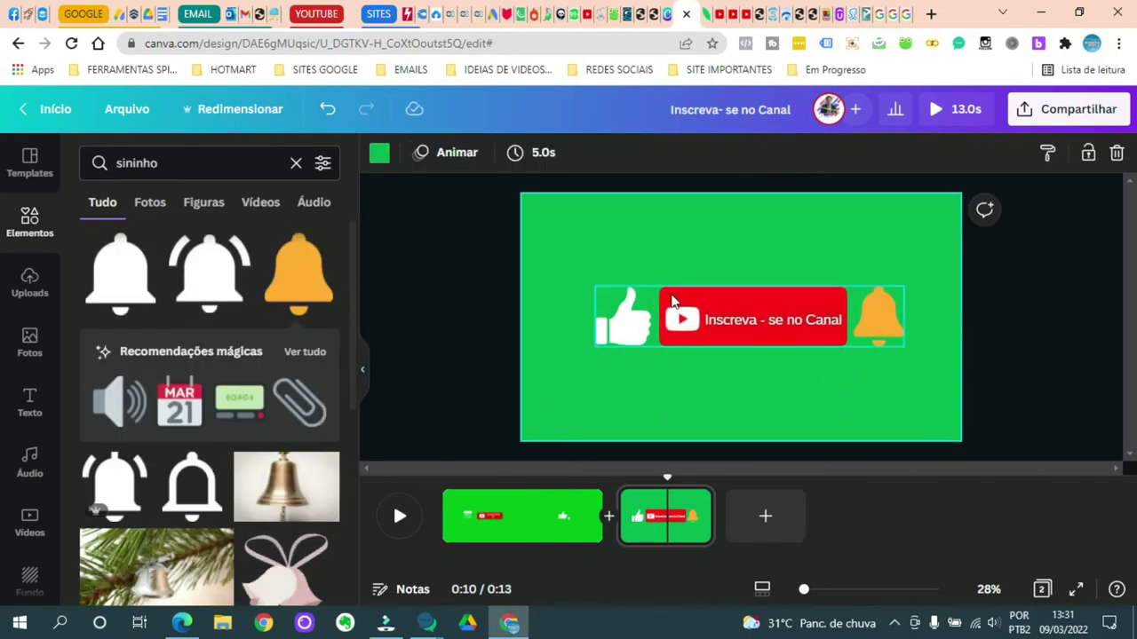
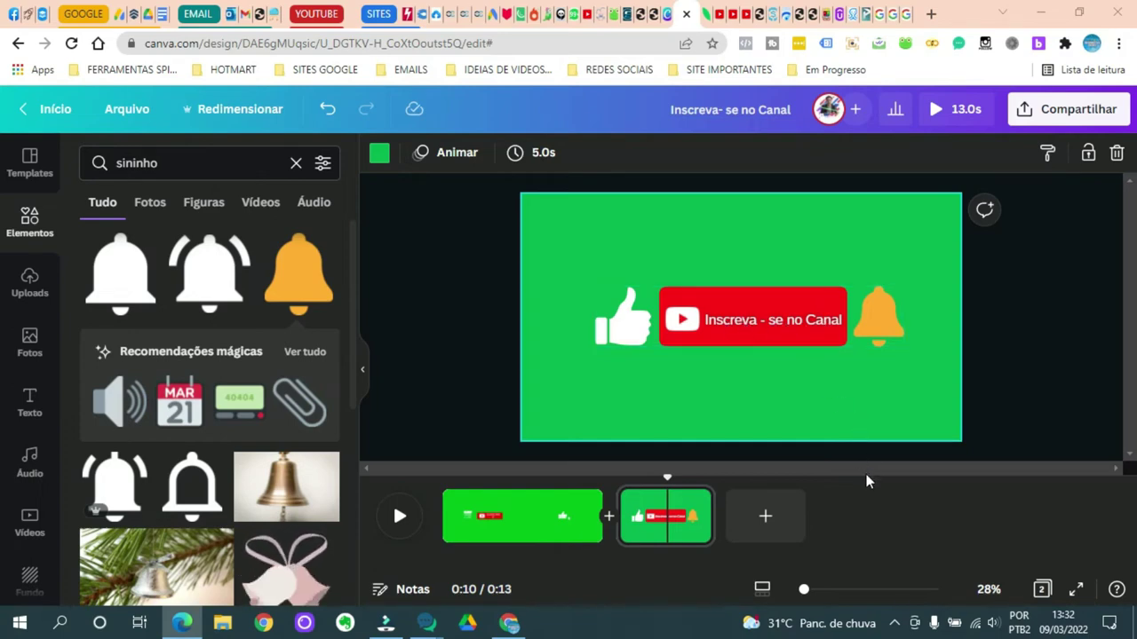
Step: Ungroup the subscribe button elements and move them all together slightly to the right on the page
mouse_move(804, 589)
left_mouse_down()
mouse_move(815, 591)
mouse_move(806, 591)
left_mouse_up()
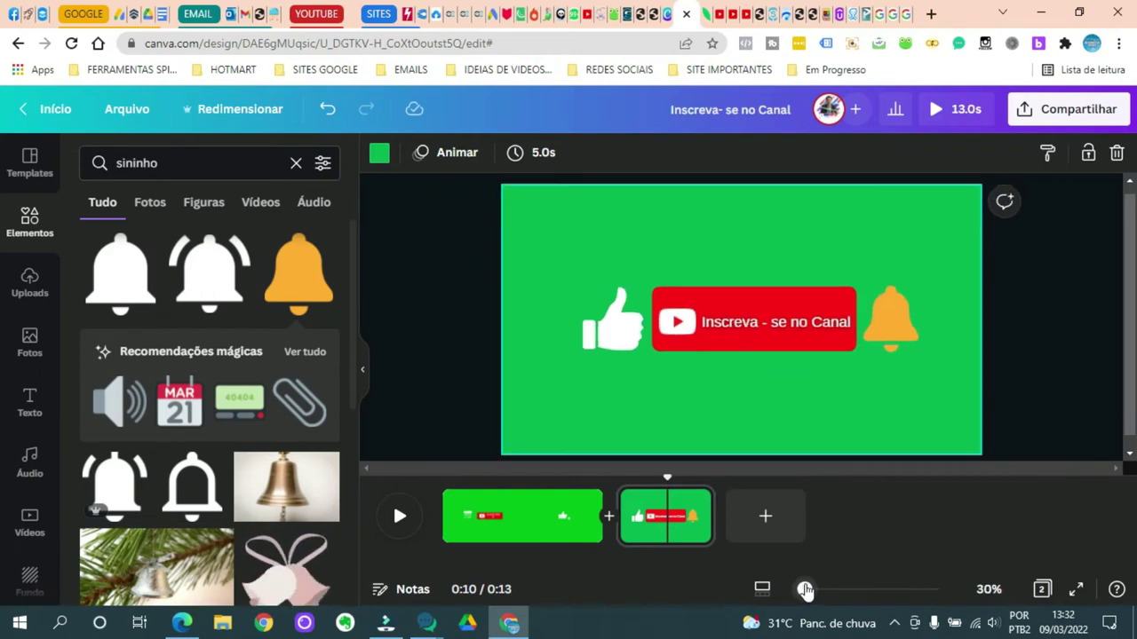
left_click(894, 347)
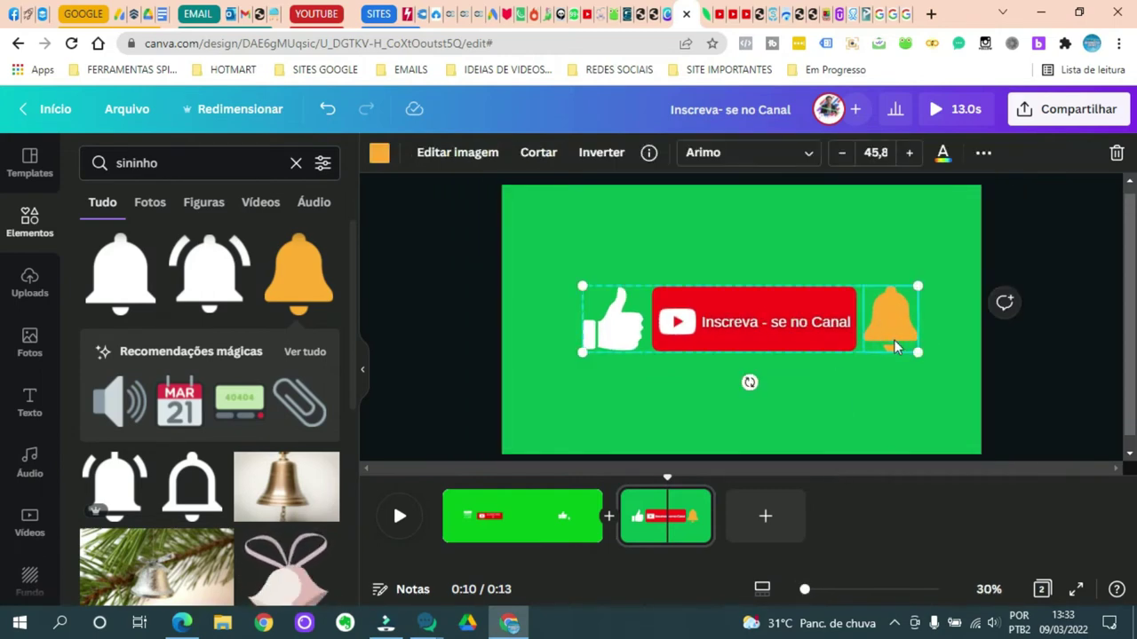
left_click(983, 153)
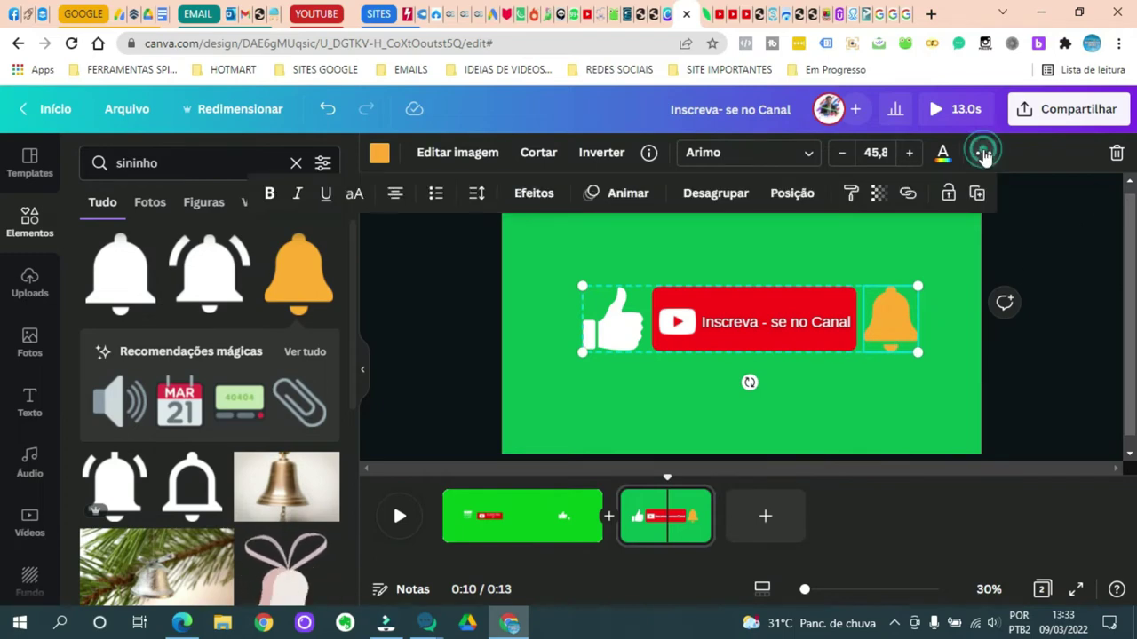
left_click(733, 194)
left_click(1023, 286)
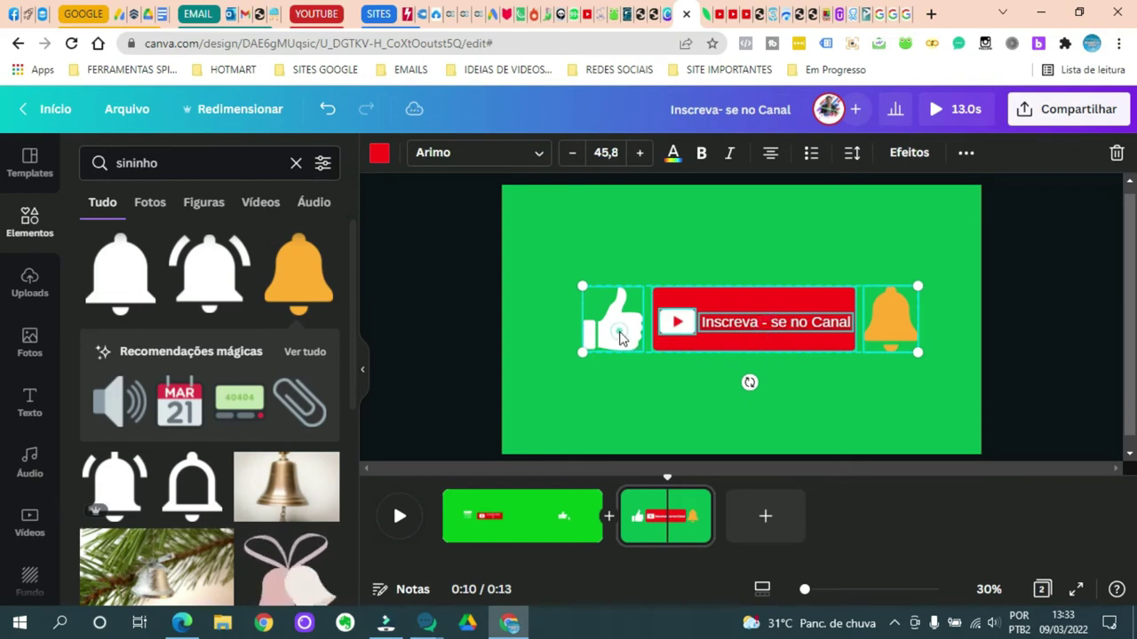
mouse_move(619, 338)
left_mouse_down()
mouse_move(605, 337)
mouse_move(624, 338)
left_mouse_up()
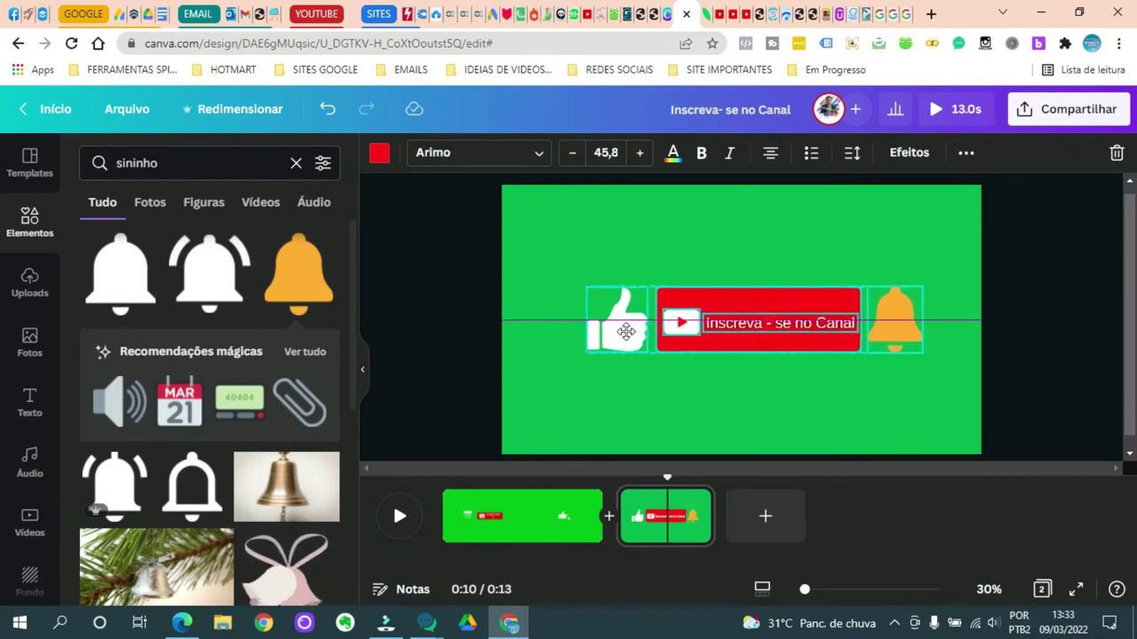
left_click(909, 396)
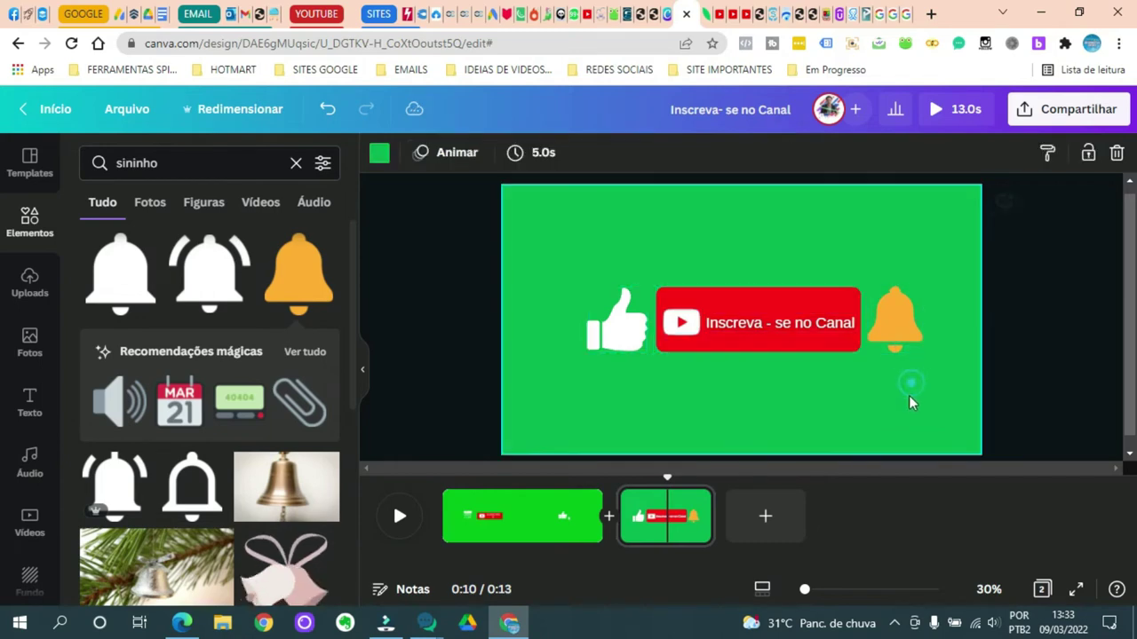
Step: Move the thumbs-up icon further left and the bell further right, leaving wider gaps on both sides of the red button
left_click(638, 336)
left_click_drag(638, 337, 597, 333)
left_click(908, 333)
left_click_drag(908, 333, 938, 333)
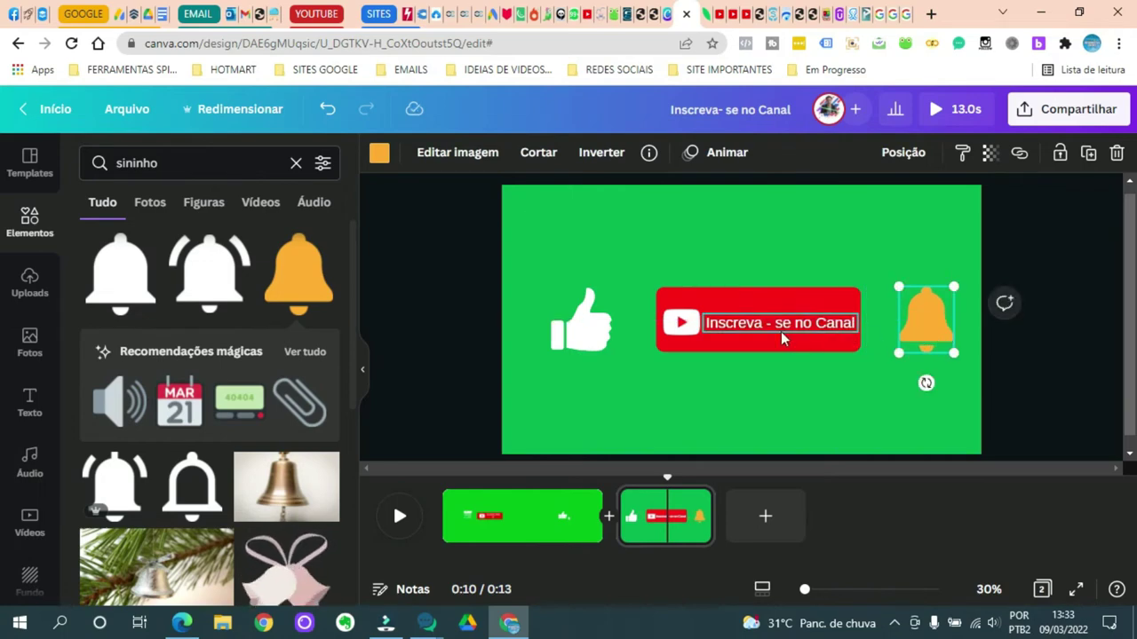
Step: Widen the red button on both sides until it nearly meets the thumbs-up and bell, and move the play icon left within it
left_click(688, 322)
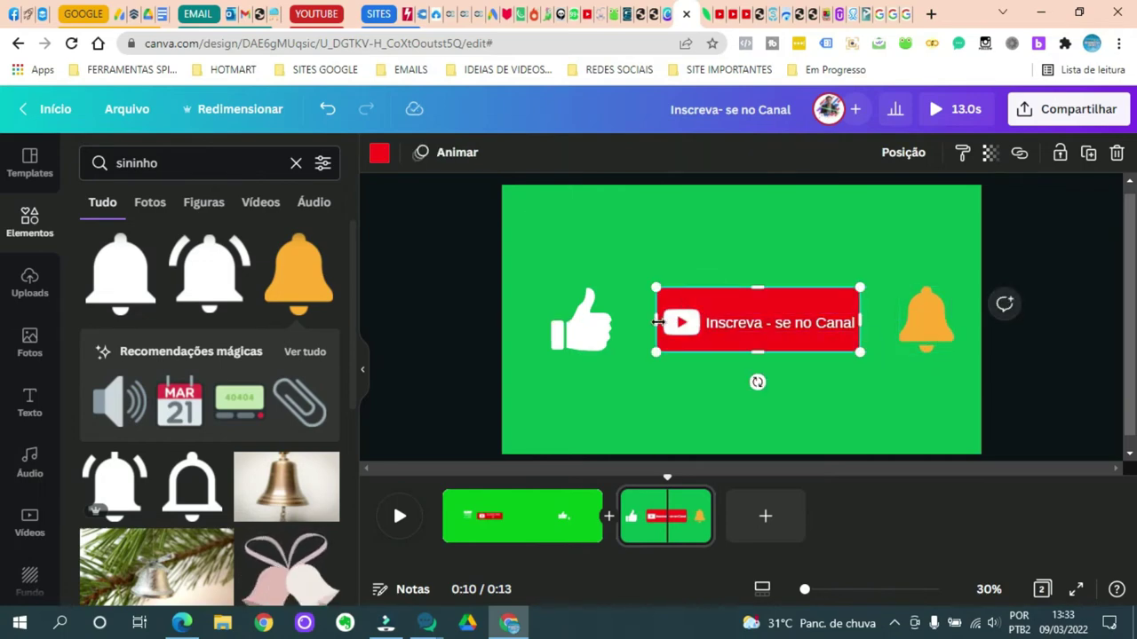
left_click_drag(647, 323, 617, 322)
left_click_drag(859, 322, 891, 321)
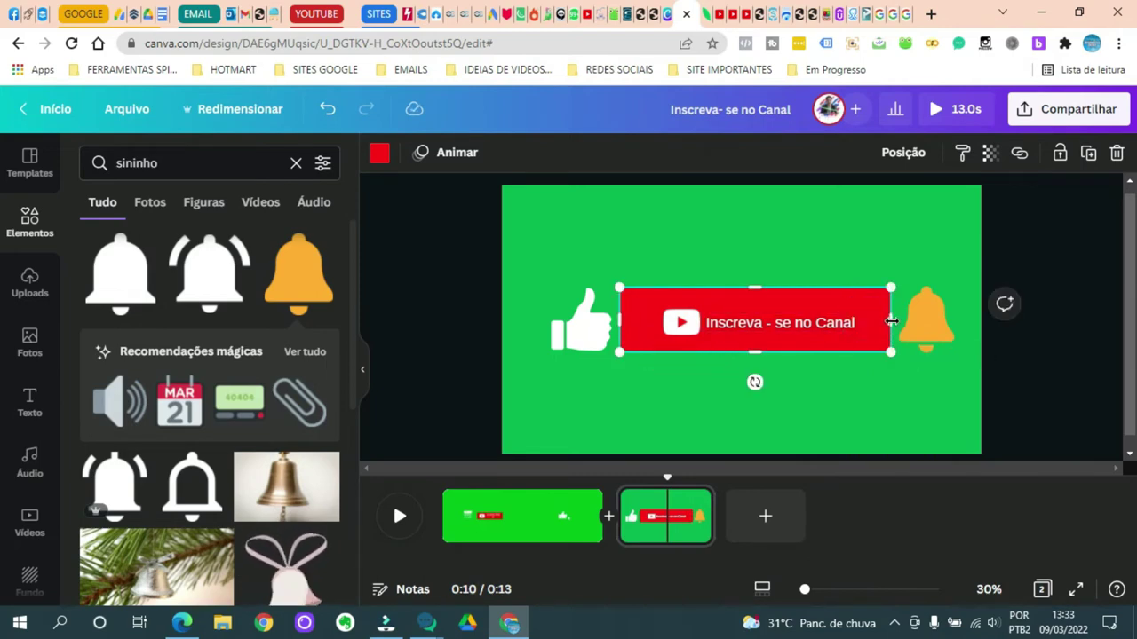
left_click_drag(680, 322, 655, 322)
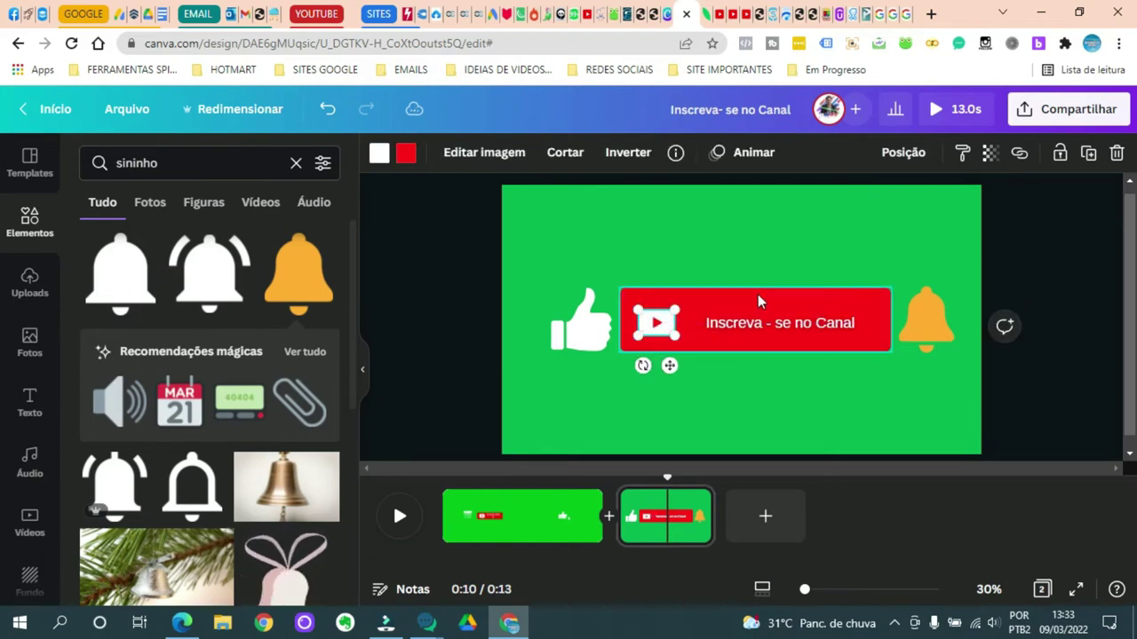
Step: Reduce the red button's height slightly from both its upper and lower edges
left_click(756, 300)
left_click_drag(755, 289, 758, 299)
left_click_drag(756, 351, 757, 347)
Step: Enlarge the play icon slightly and shift it closer to the left end of the red button
left_click(661, 325)
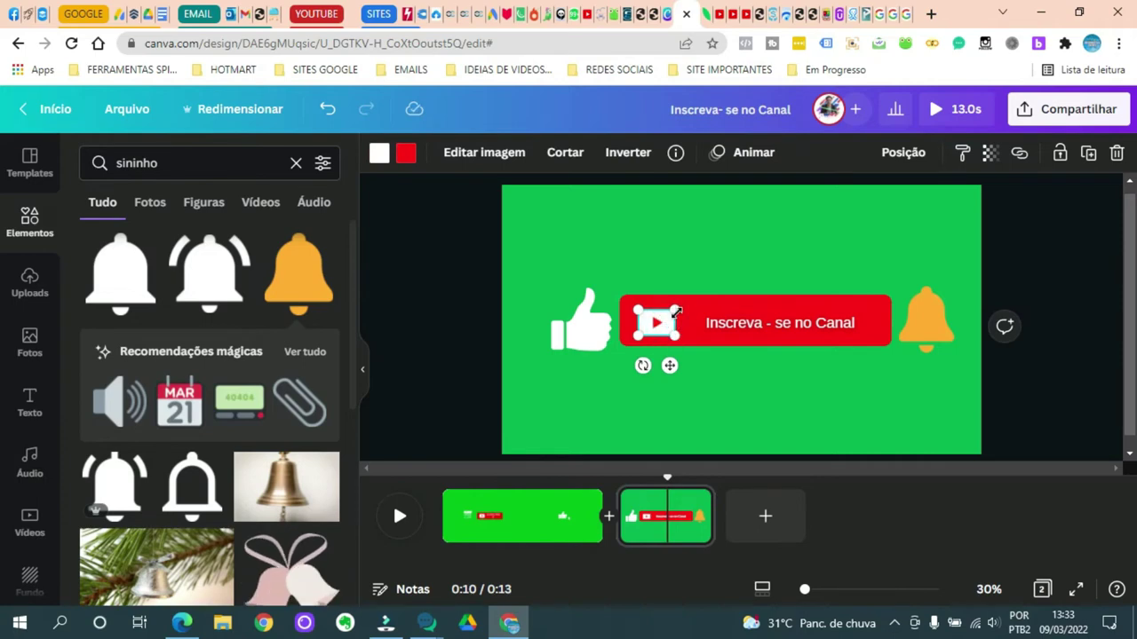
left_click_drag(673, 327, 653, 322)
left_click(804, 334)
left_click(809, 333)
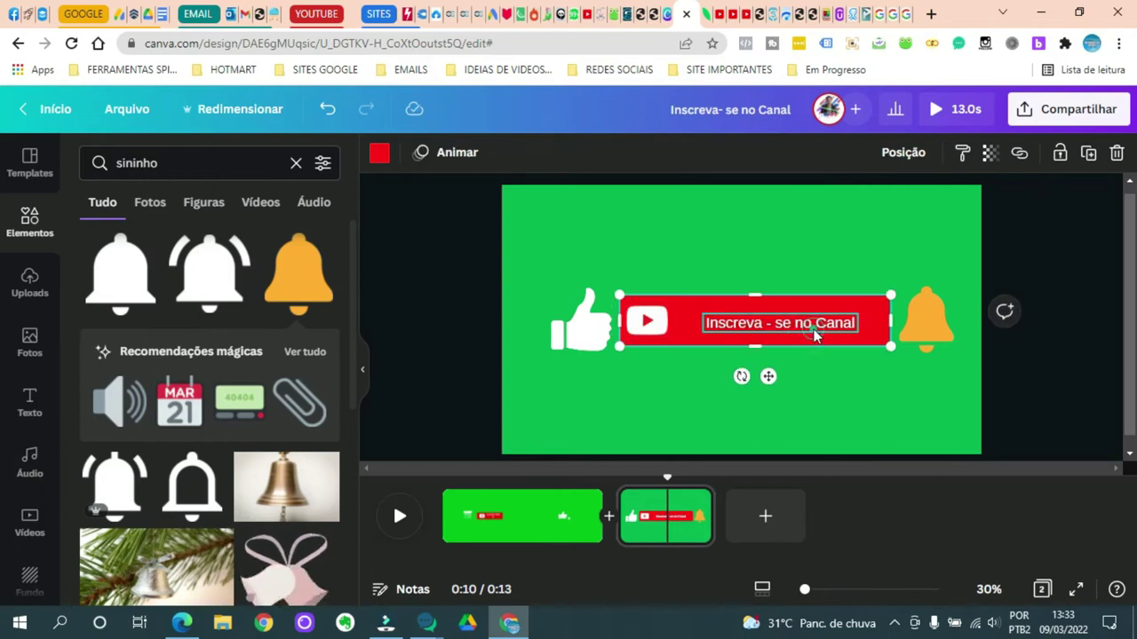
Step: Stretch the button's label from beside the play icon to the red button's right edge and set its font size to 60
double_click(686, 311)
left_click_drag(687, 311, 673, 308)
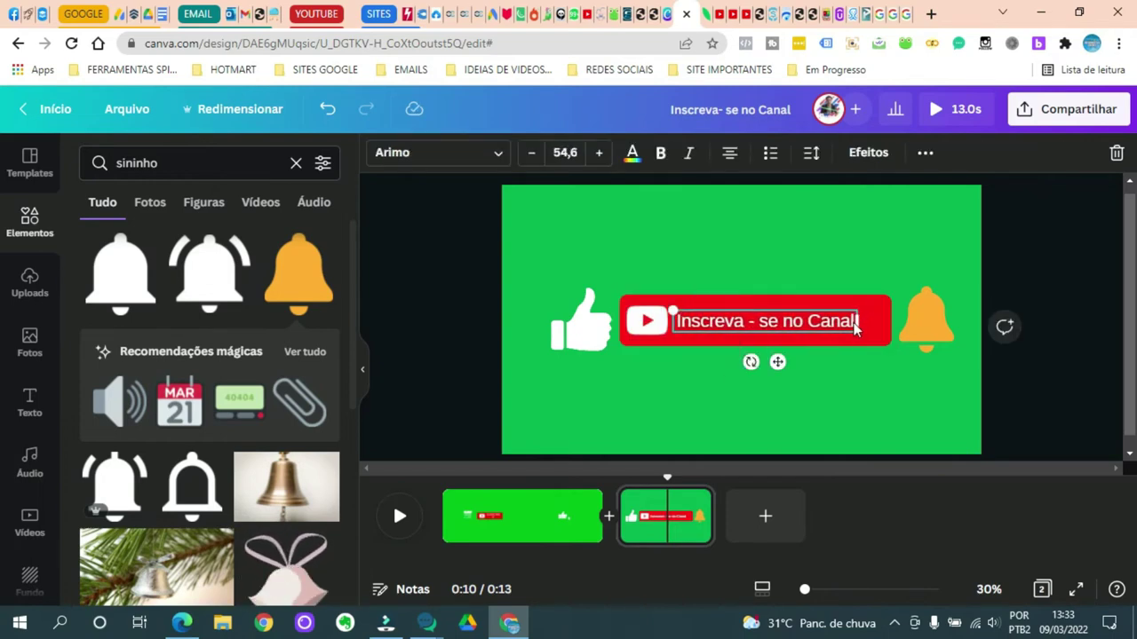
left_click_drag(858, 321, 890, 321)
left_click(566, 153)
type("60")
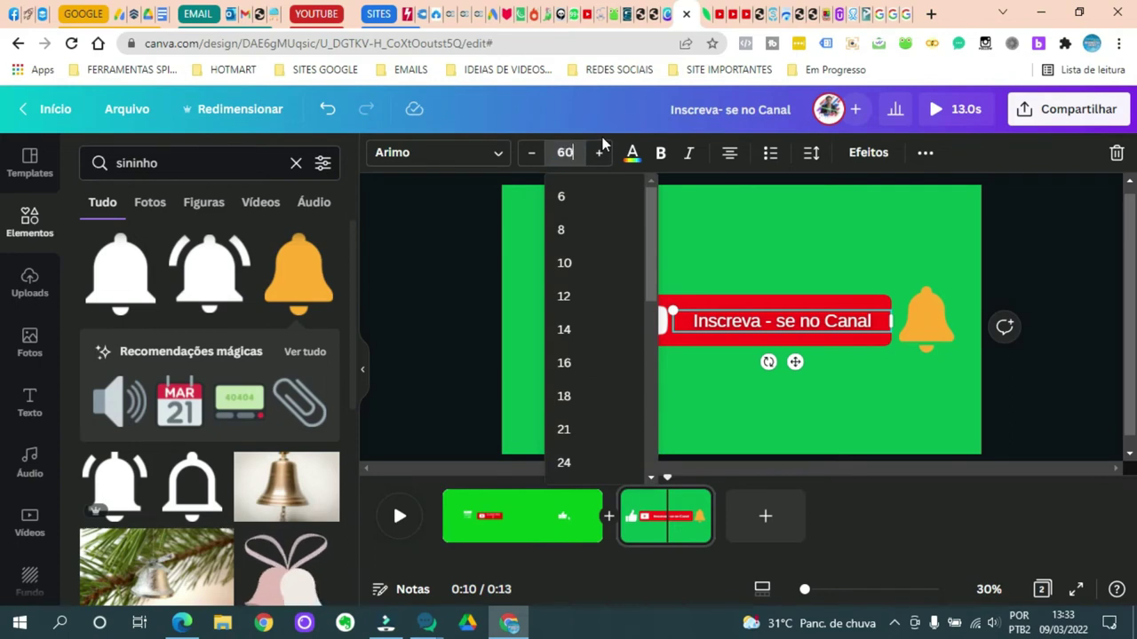
key("Return")
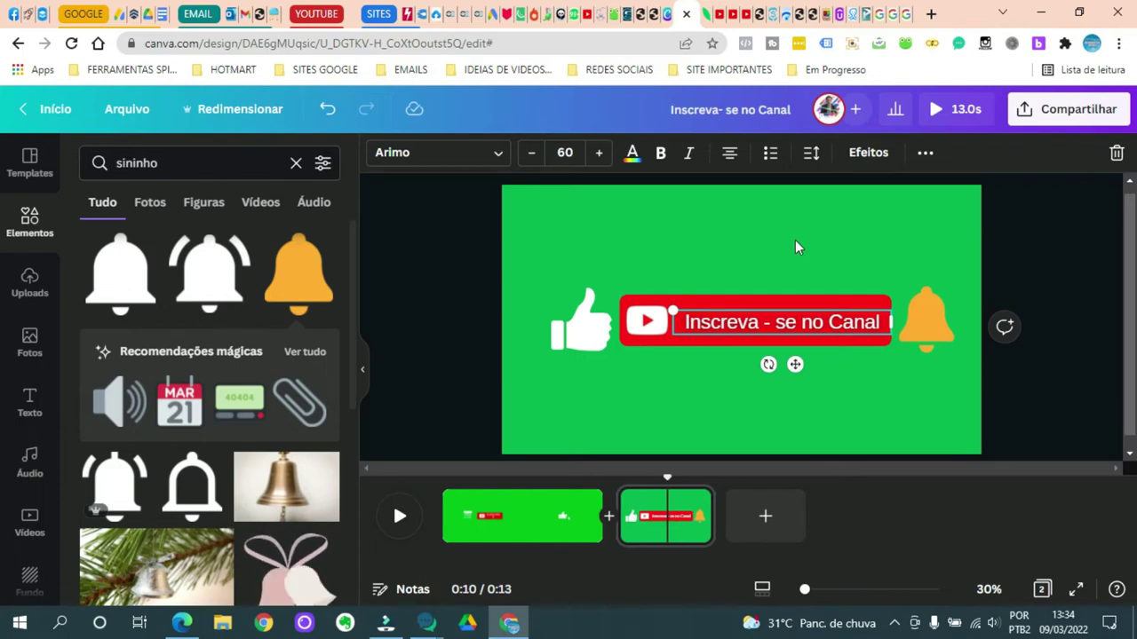
Step: Set the button label's font to Archivo Black at size 45
left_click(497, 153)
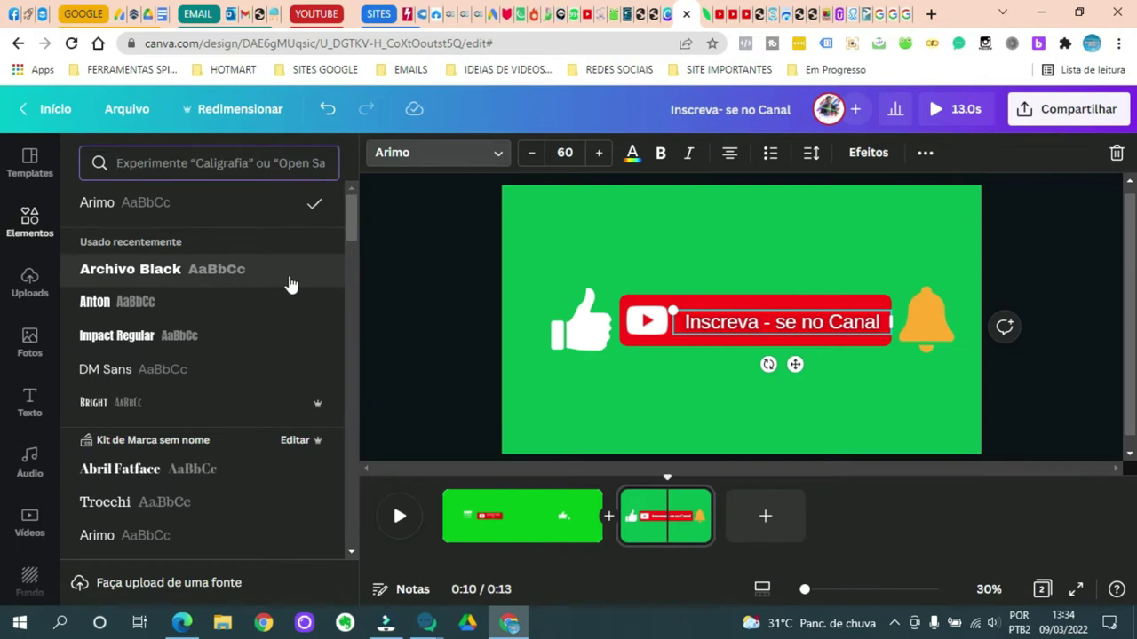
left_click(214, 271)
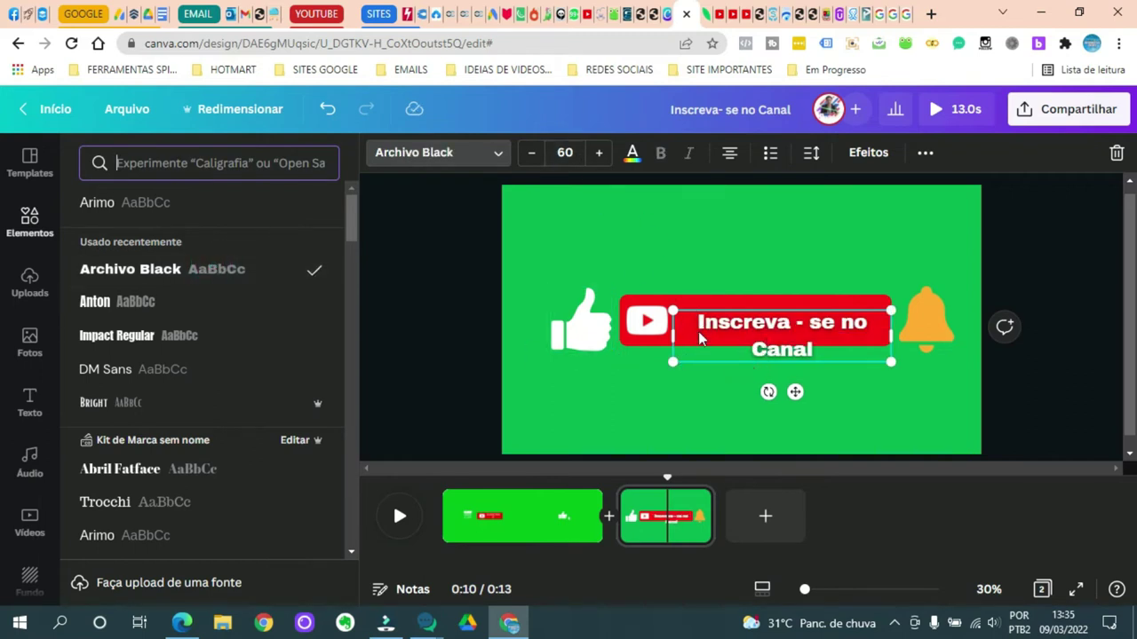
left_click_drag(670, 336, 666, 336)
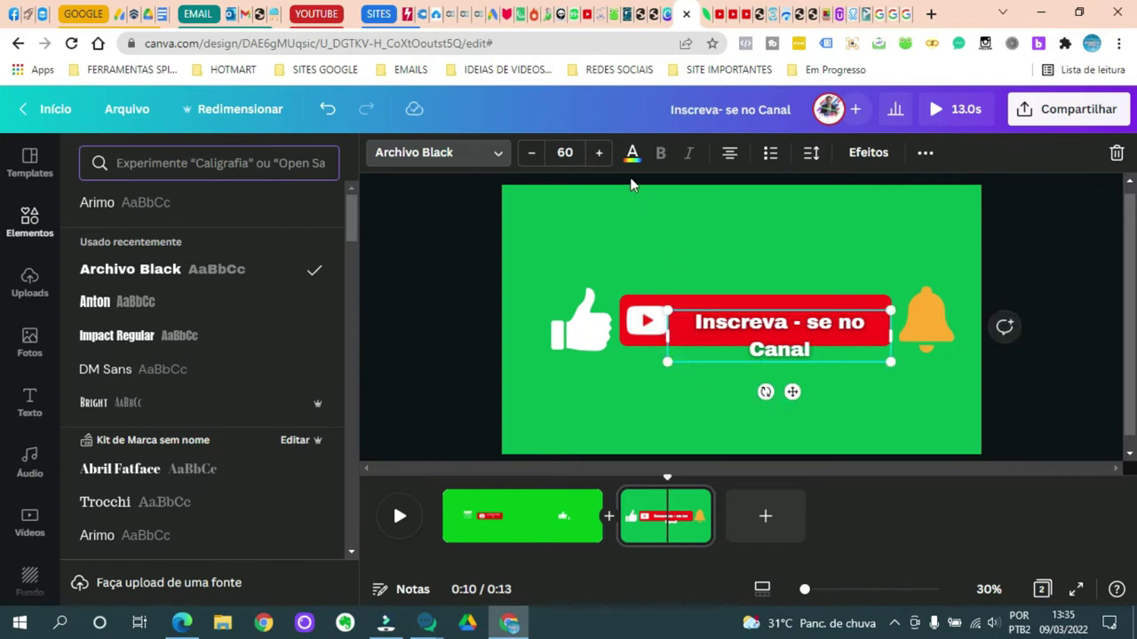
left_click(568, 152)
type("45")
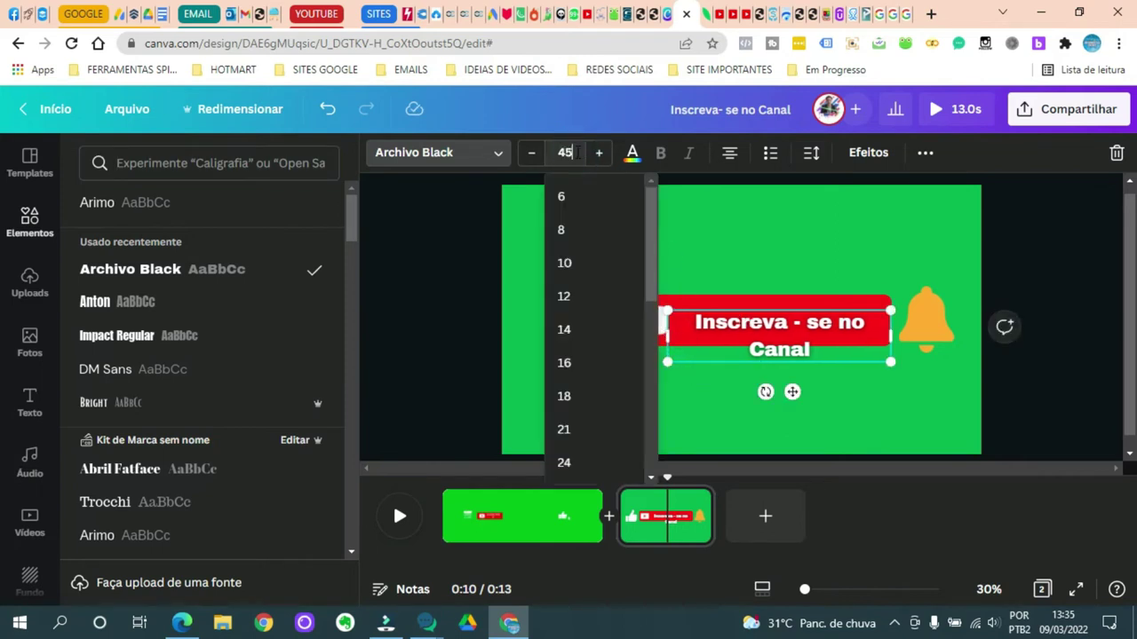
key("Return")
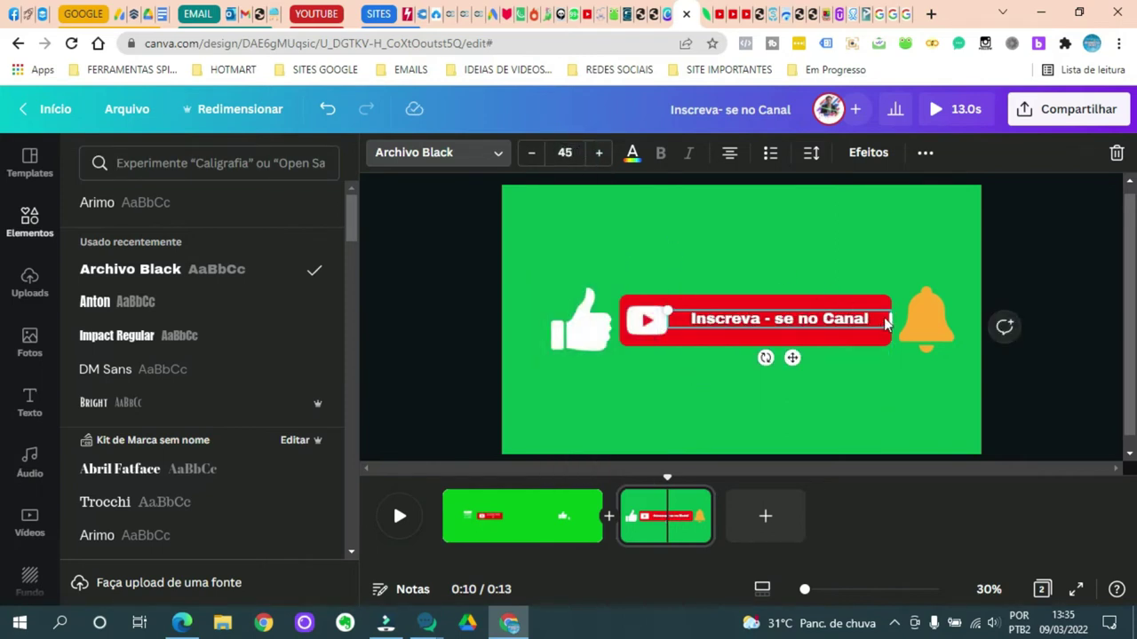
Step: Shrink the label's text box to its text, center it vertically near the button's right end, and scale it up to 52,5
left_click_drag(889, 318, 848, 324)
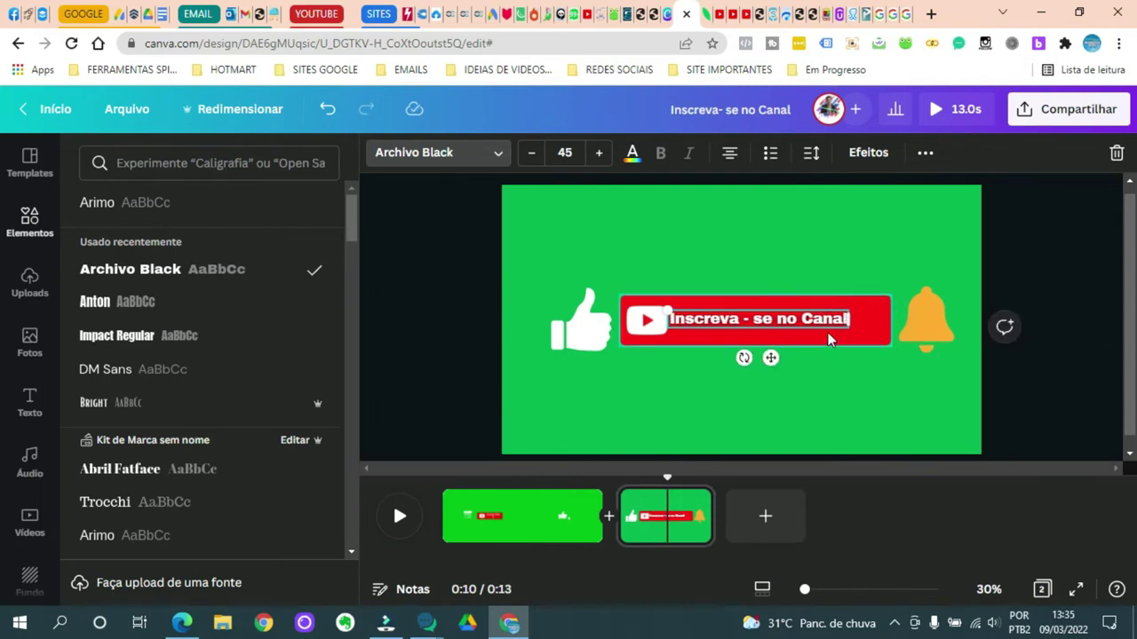
left_click_drag(770, 357, 805, 358)
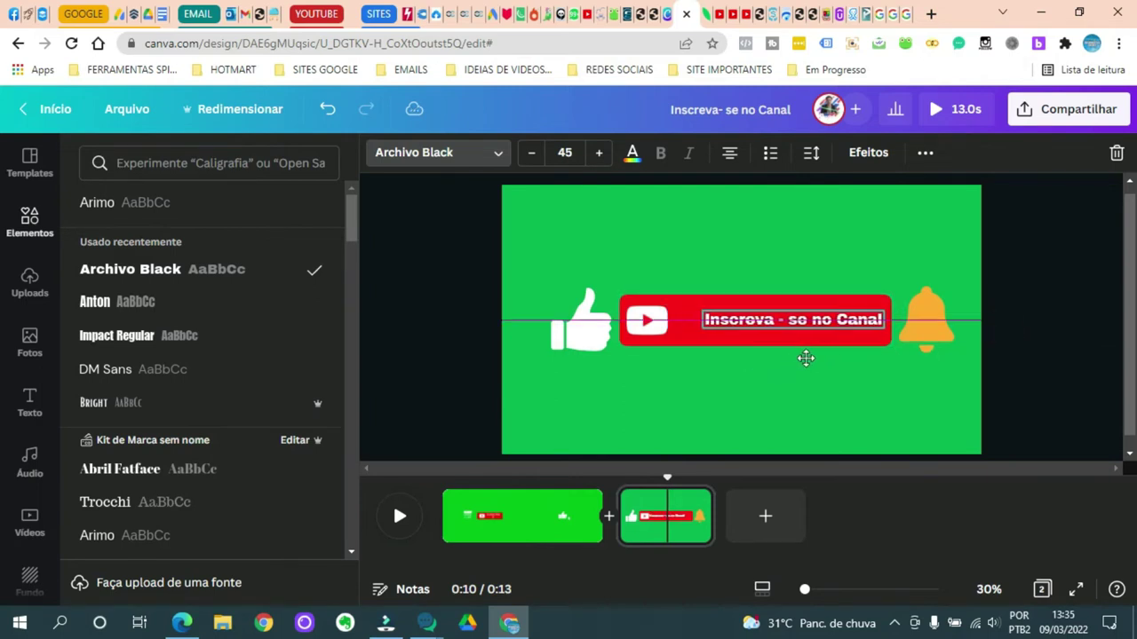
left_click_drag(703, 312, 674, 300)
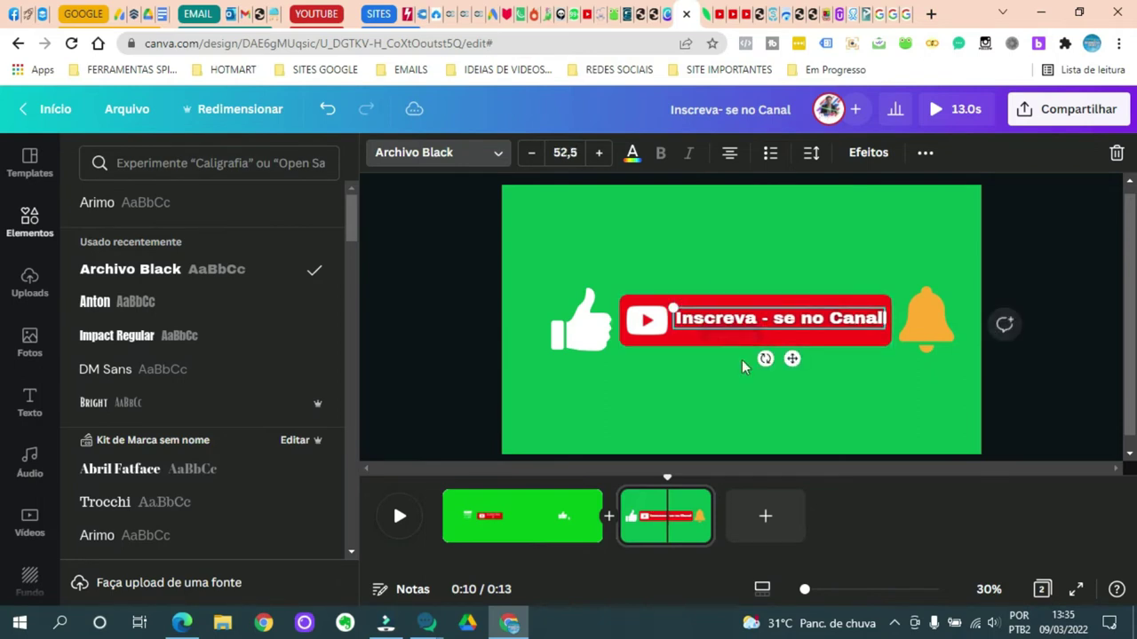
Step: Change the label's font to Anton and scale it to 70,5, vertically centered in the space beside the play icon
left_click(175, 313)
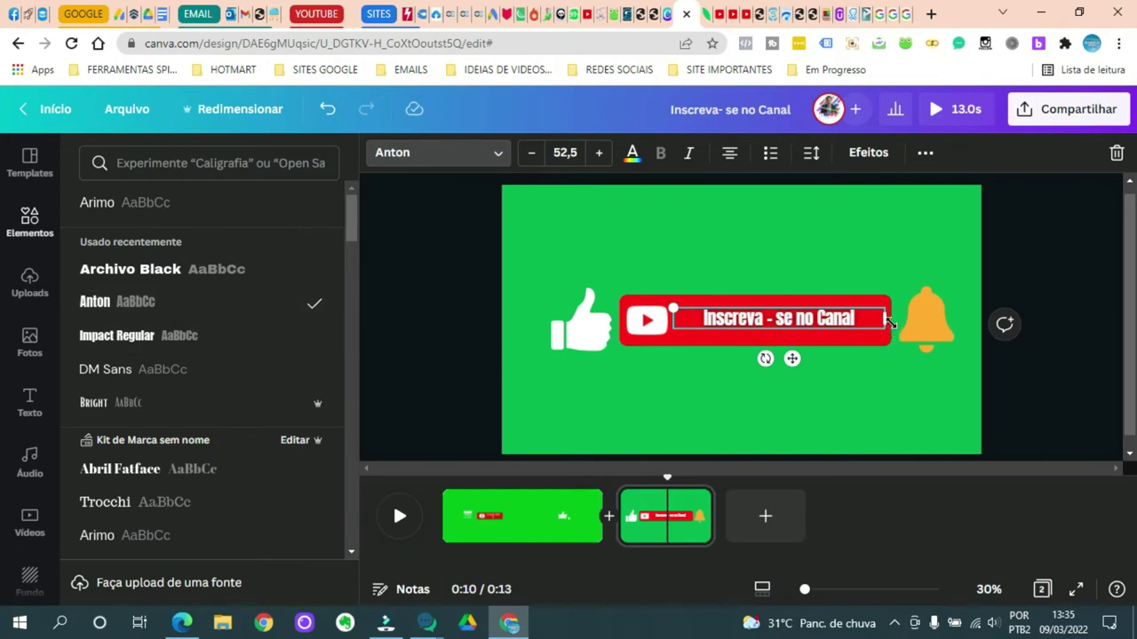
left_click_drag(886, 318, 839, 339)
left_click_drag(769, 359, 817, 360)
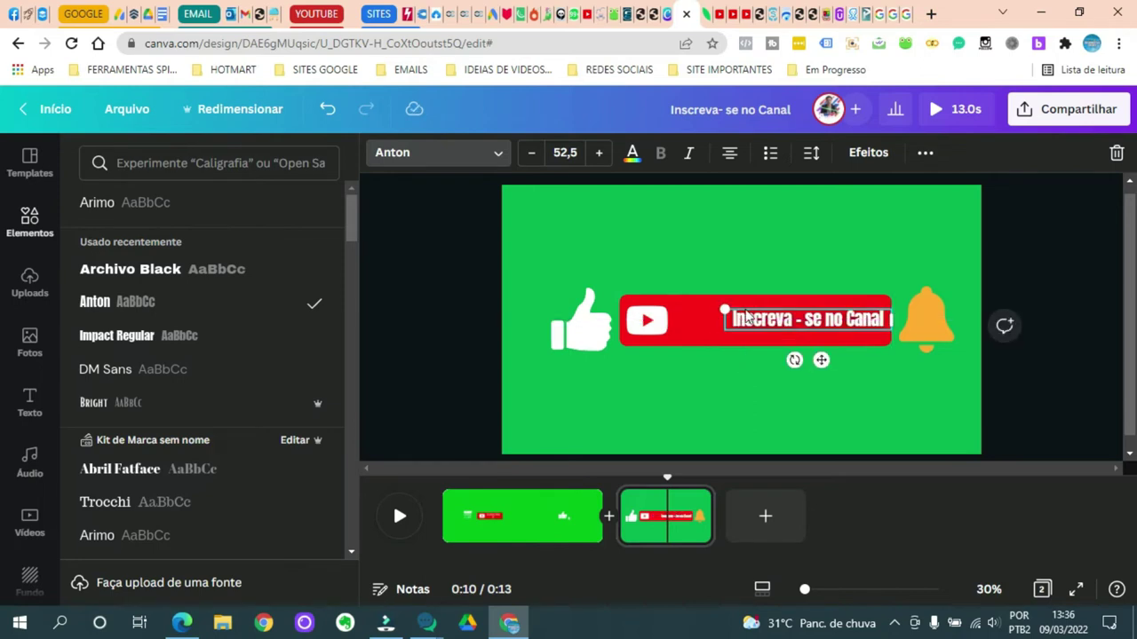
left_click_drag(721, 306, 666, 302)
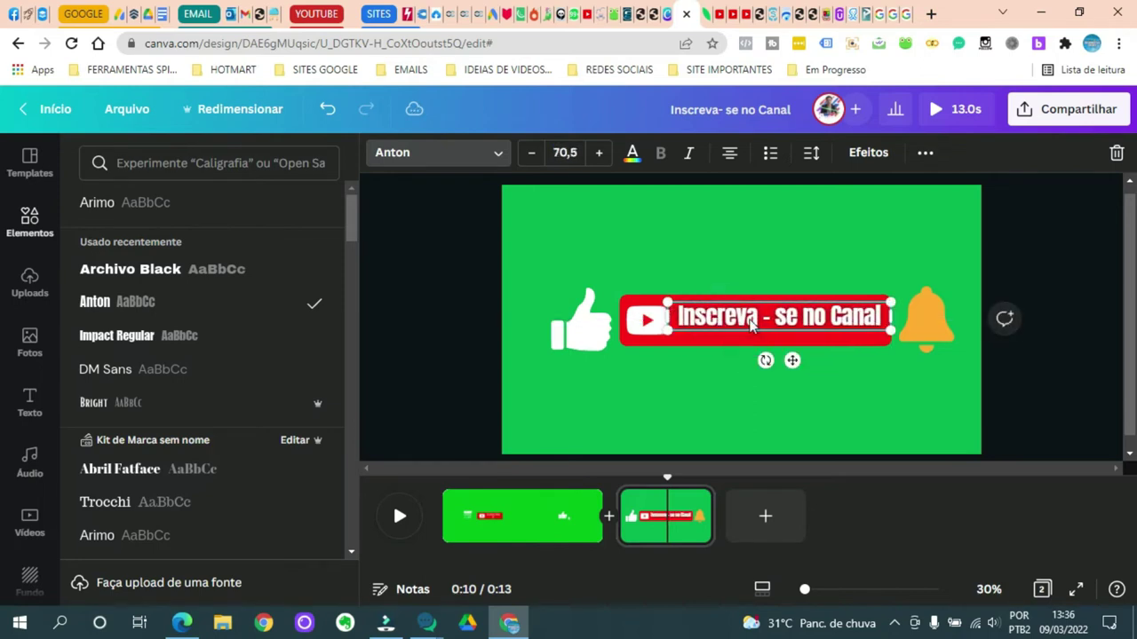
left_click_drag(790, 359, 795, 366)
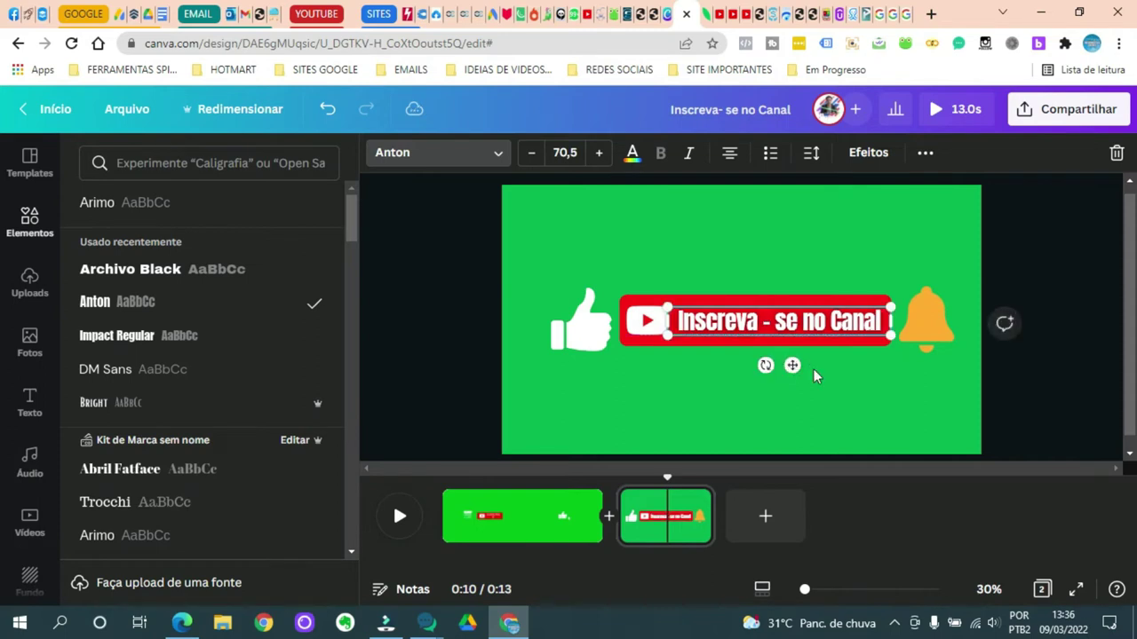
left_click(872, 379)
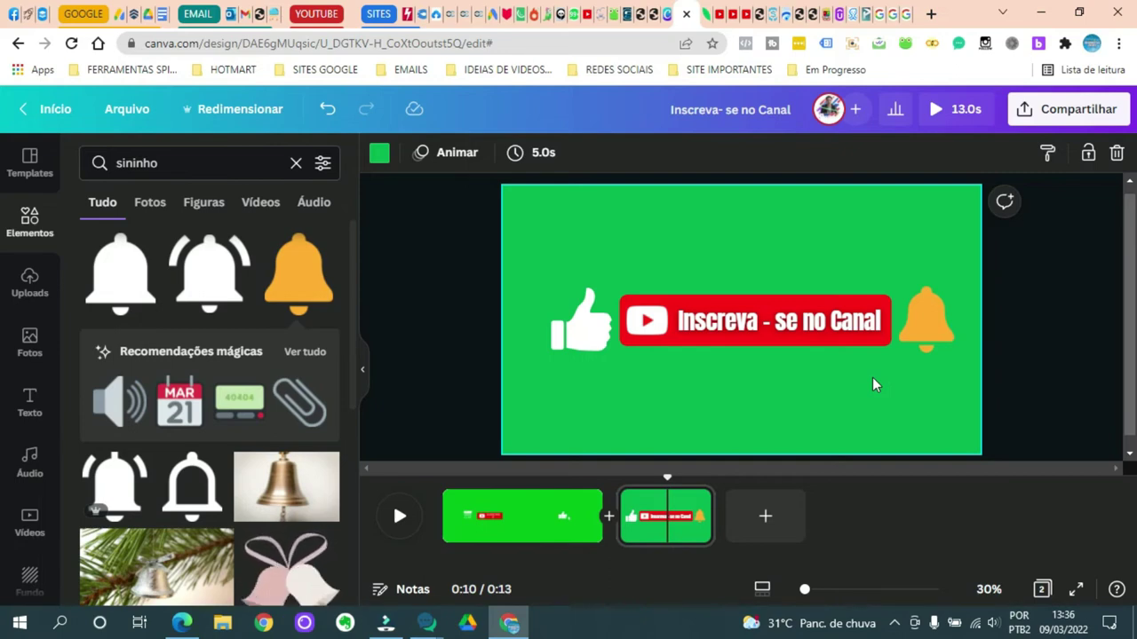
Step: Replace the label's text with "INSCREVA-SE NO CANAL" and enlarge it slightly to size 74,4
left_click(786, 327)
left_click_drag(887, 321, 645, 322)
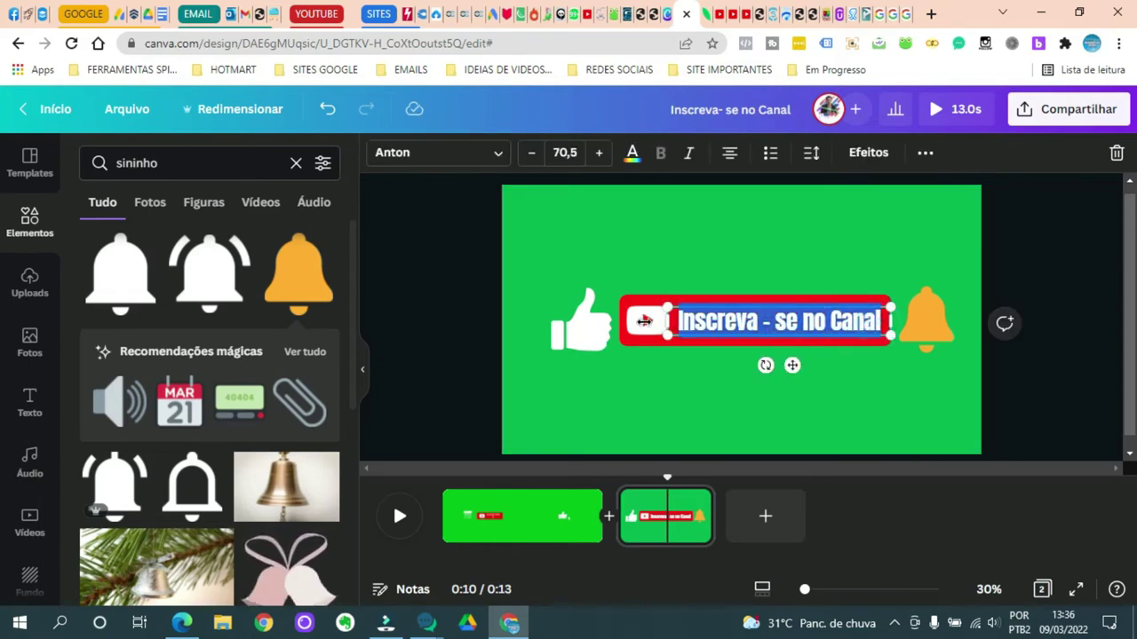
key("BackSpace")
type("INSTA")
key("BackSpace")
key("BackSpace")
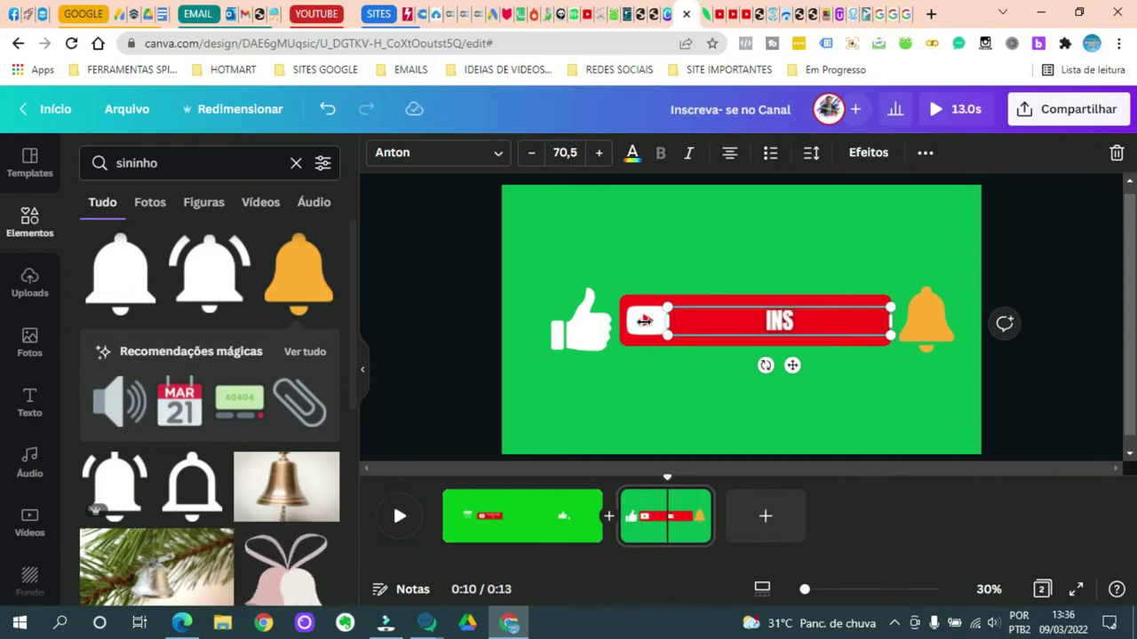
type("CRE")
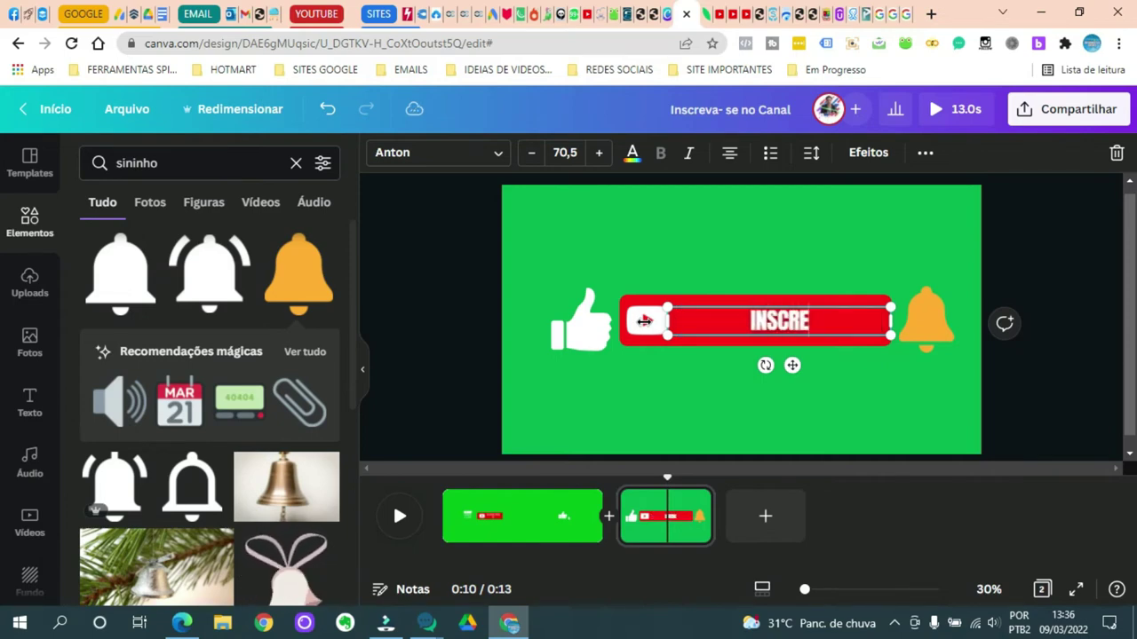
type("VAO")
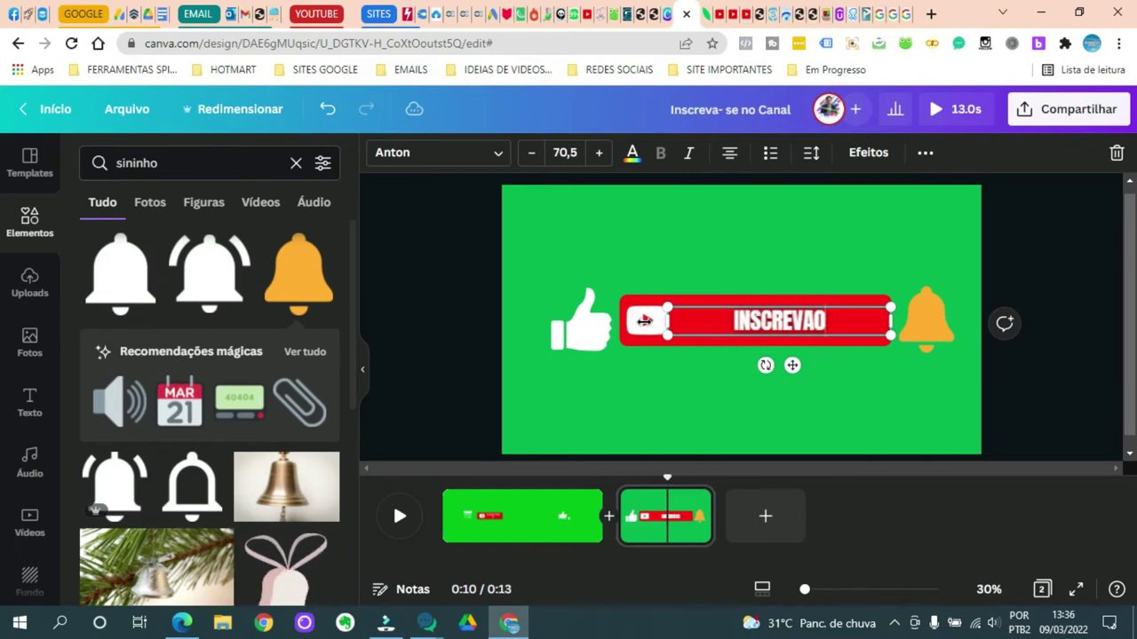
key("BackSpace")
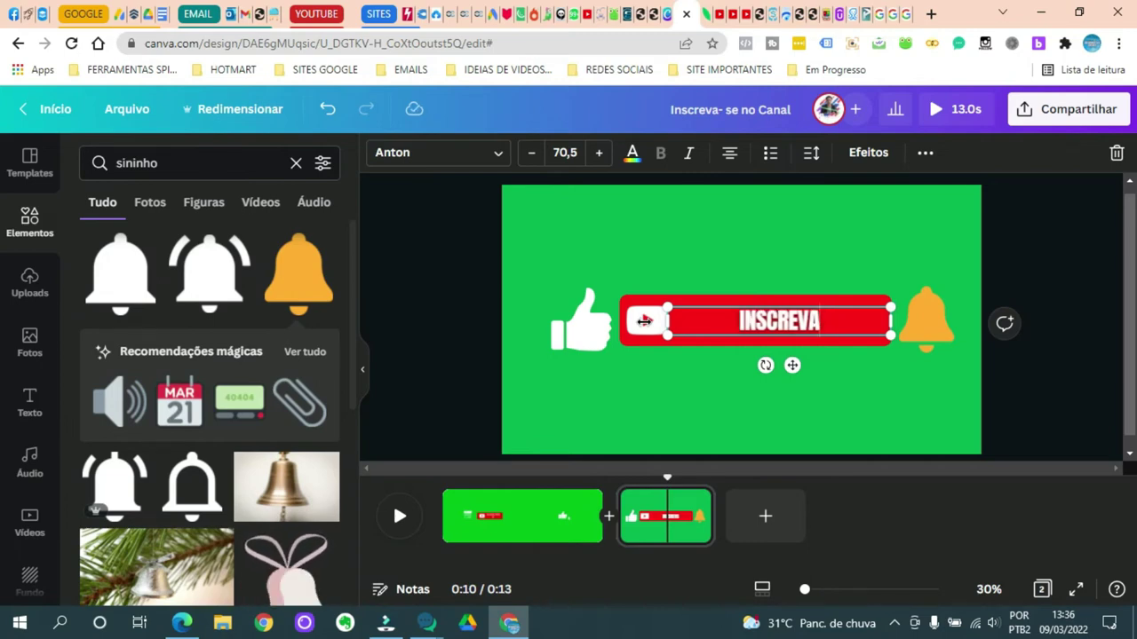
type("-SE NO CANAL")
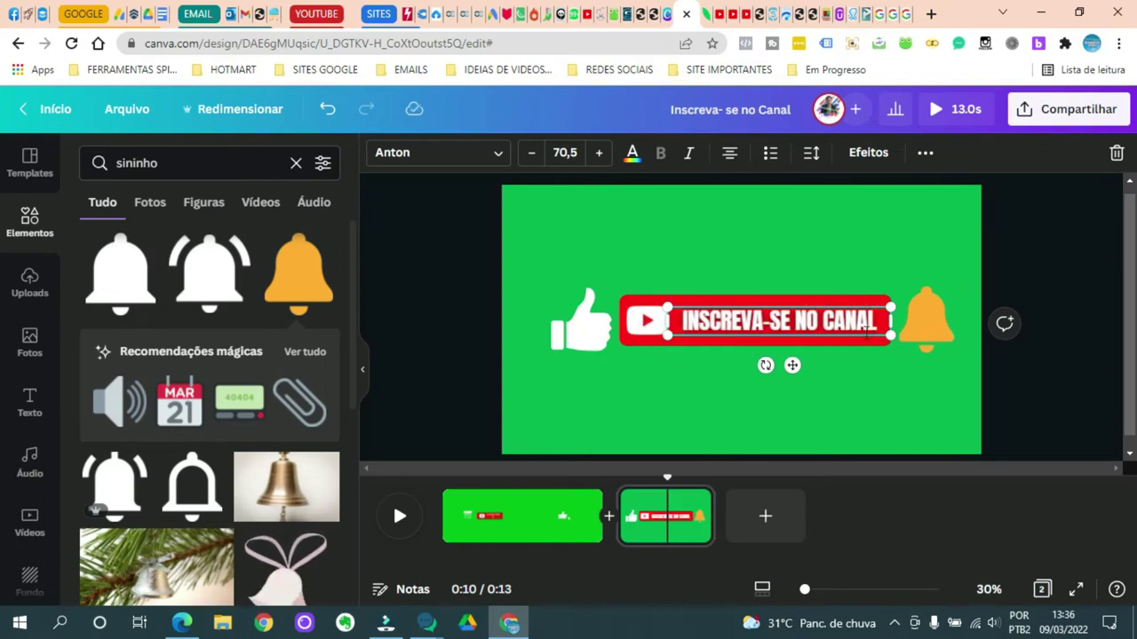
left_click_drag(890, 323, 891, 346)
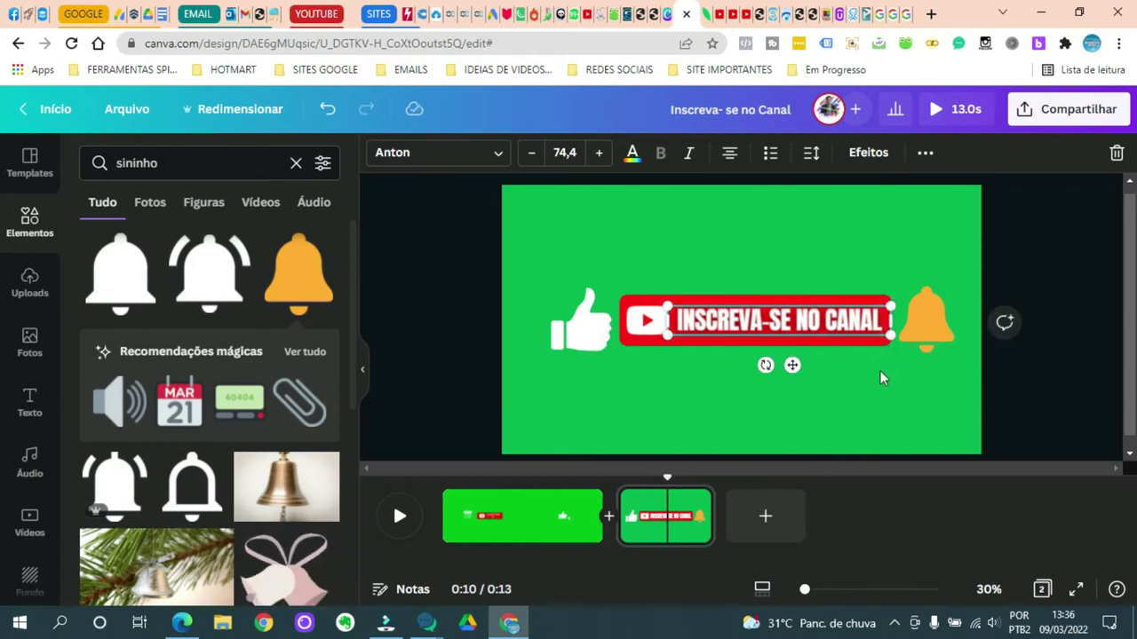
left_click(880, 374)
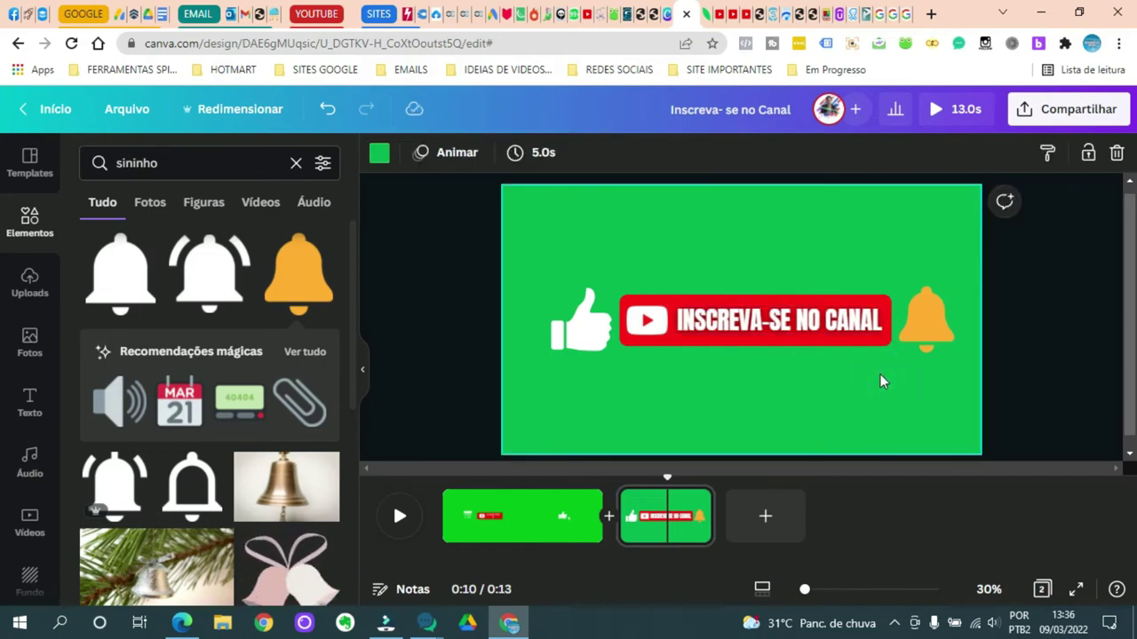
Step: Set the label's line spacing to 1,36 and its letter spacing to 20
left_click(827, 321)
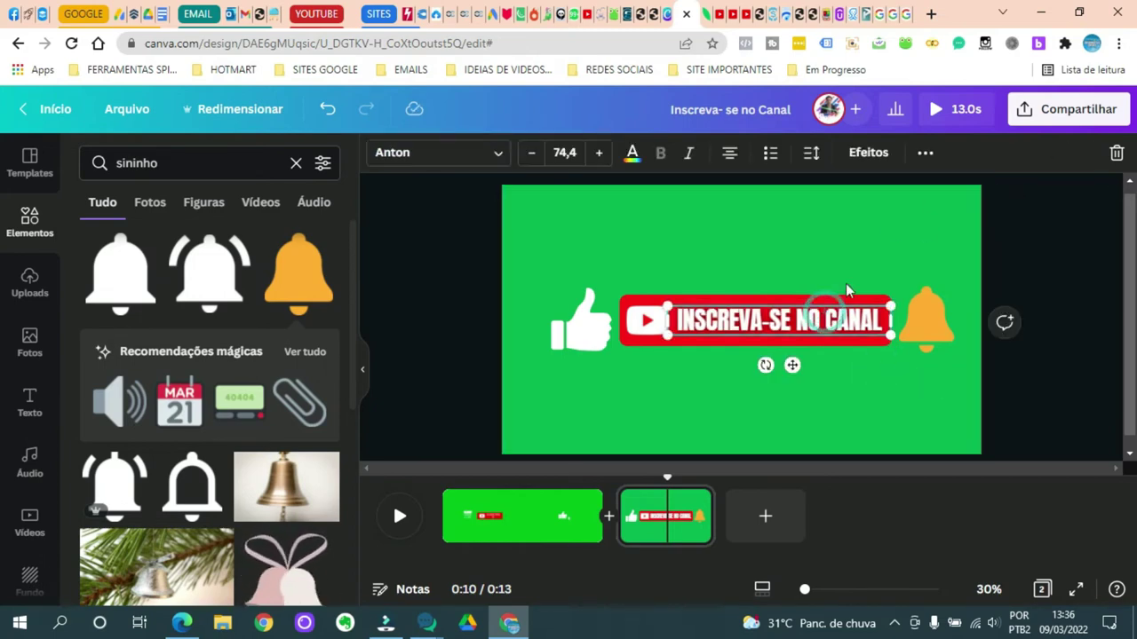
left_click(811, 153)
mouse_move(926, 277)
left_mouse_down()
mouse_move(944, 275)
mouse_move(921, 273)
left_mouse_up()
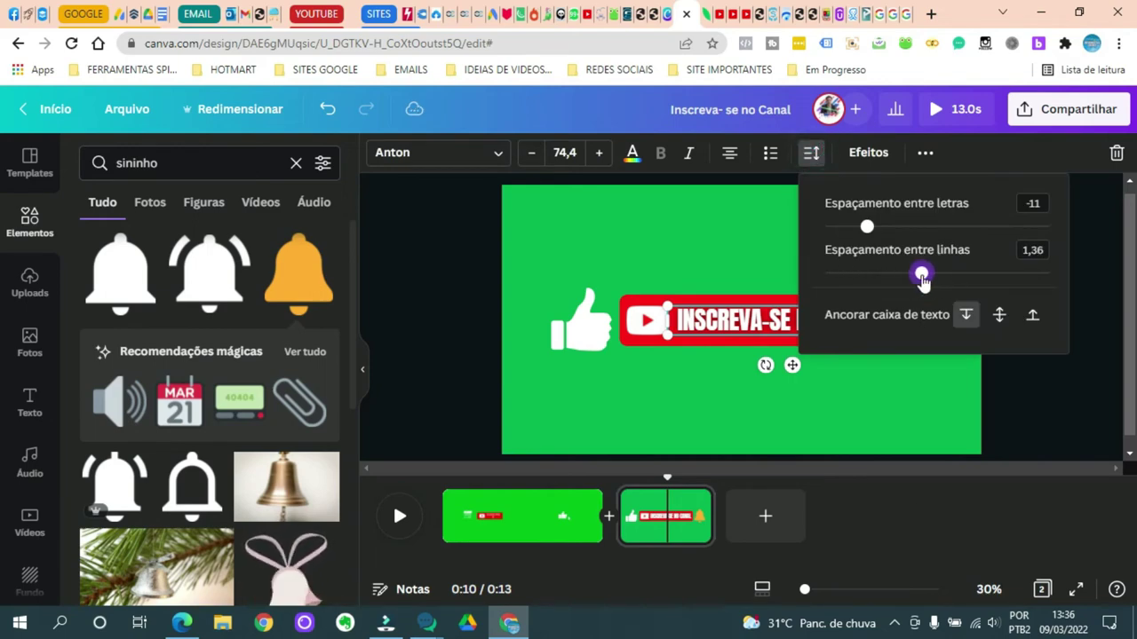
mouse_move(870, 224)
left_mouse_down()
mouse_move(860, 228)
mouse_move(877, 230)
left_mouse_up()
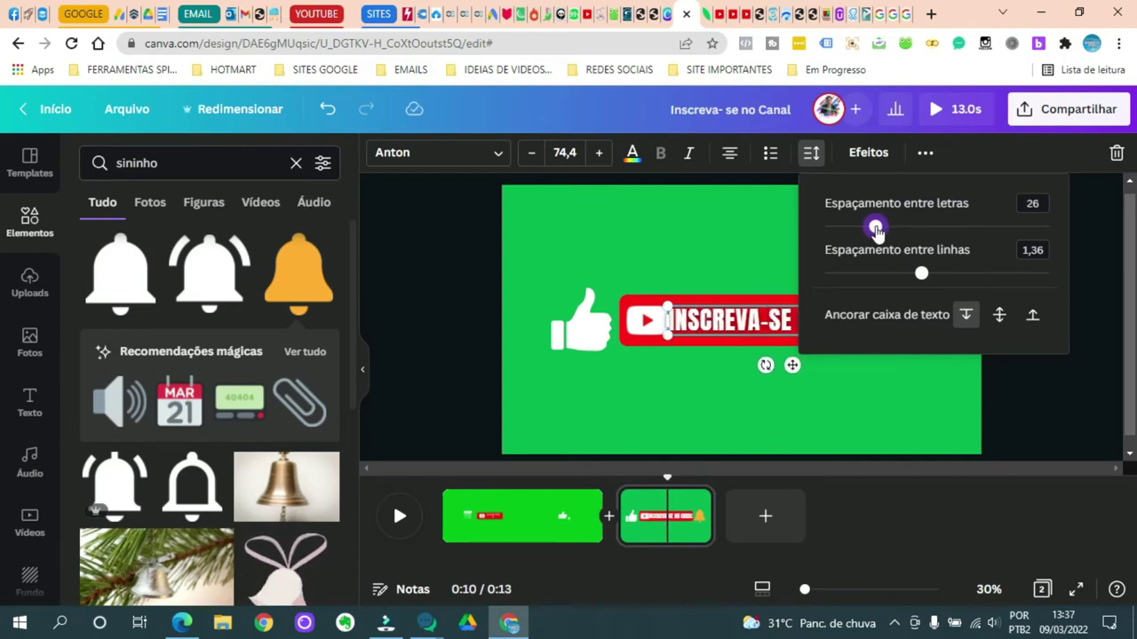
left_click_drag(876, 230, 875, 230)
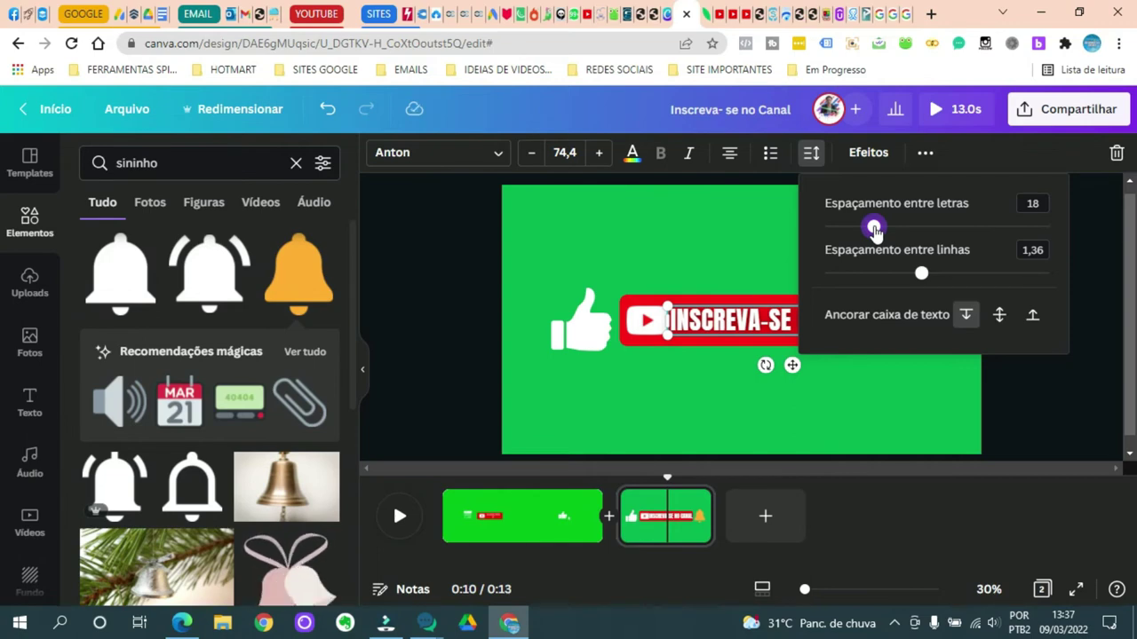
left_click(1034, 204)
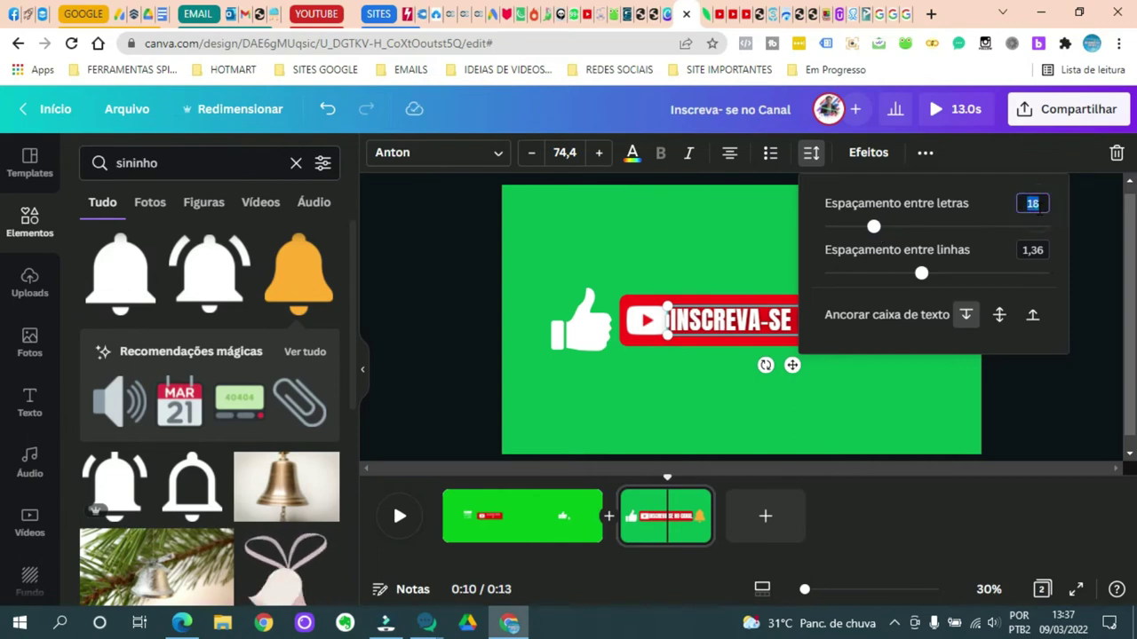
type("20")
key("Return")
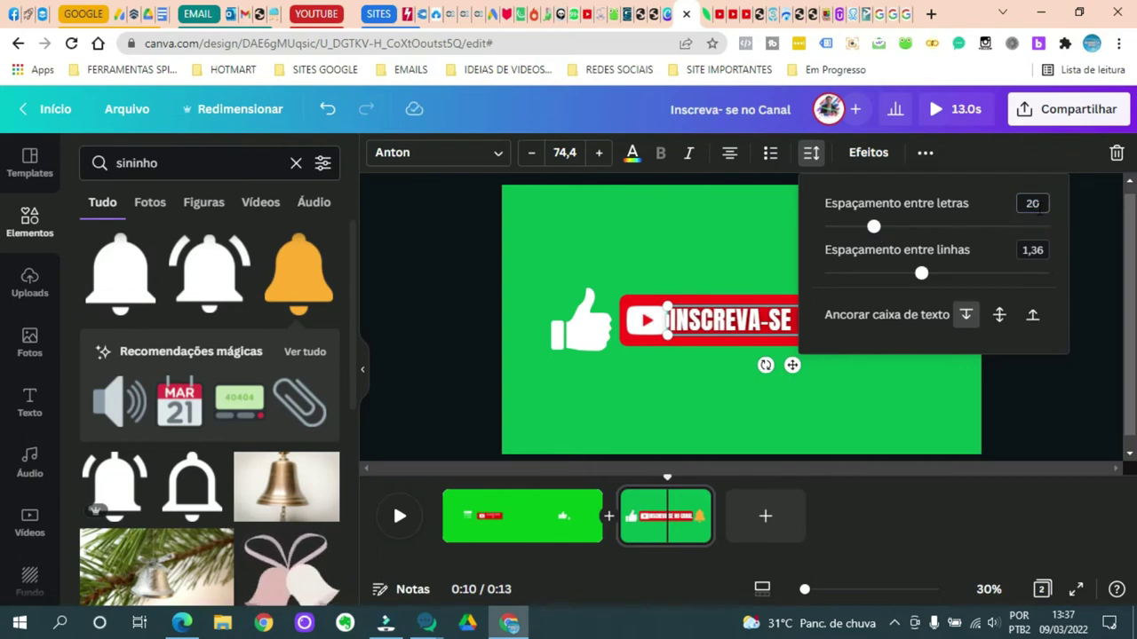
Step: Shrink the label to size 73 from its left side, leaving a small gap after the play icon
left_click(837, 405)
left_click(675, 340)
left_click_drag(675, 340, 679, 339)
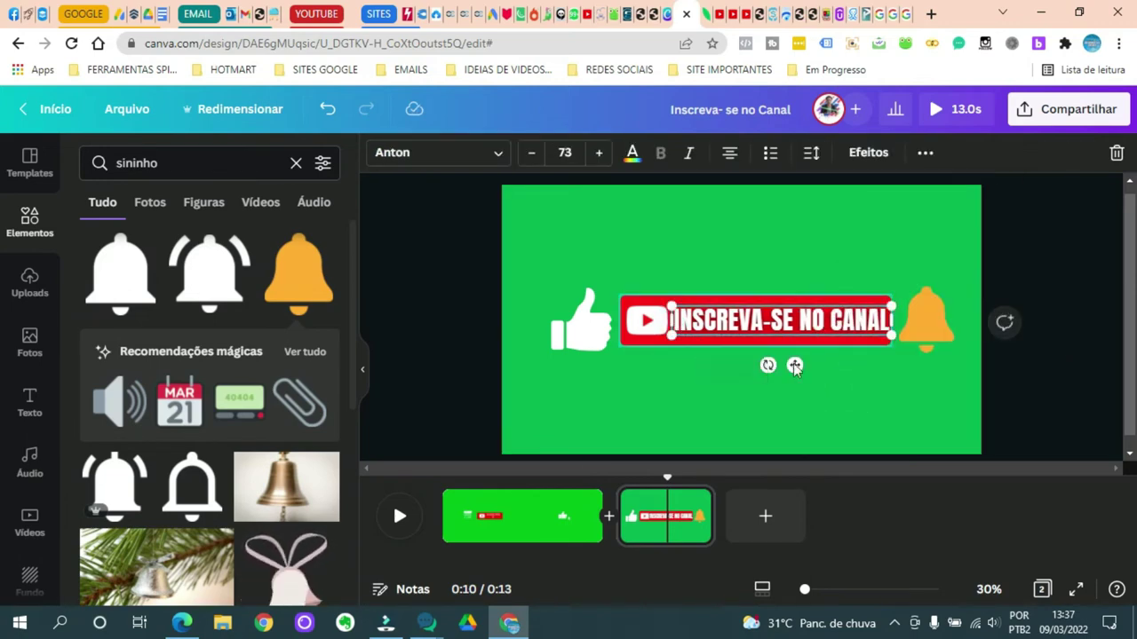
left_click(851, 387)
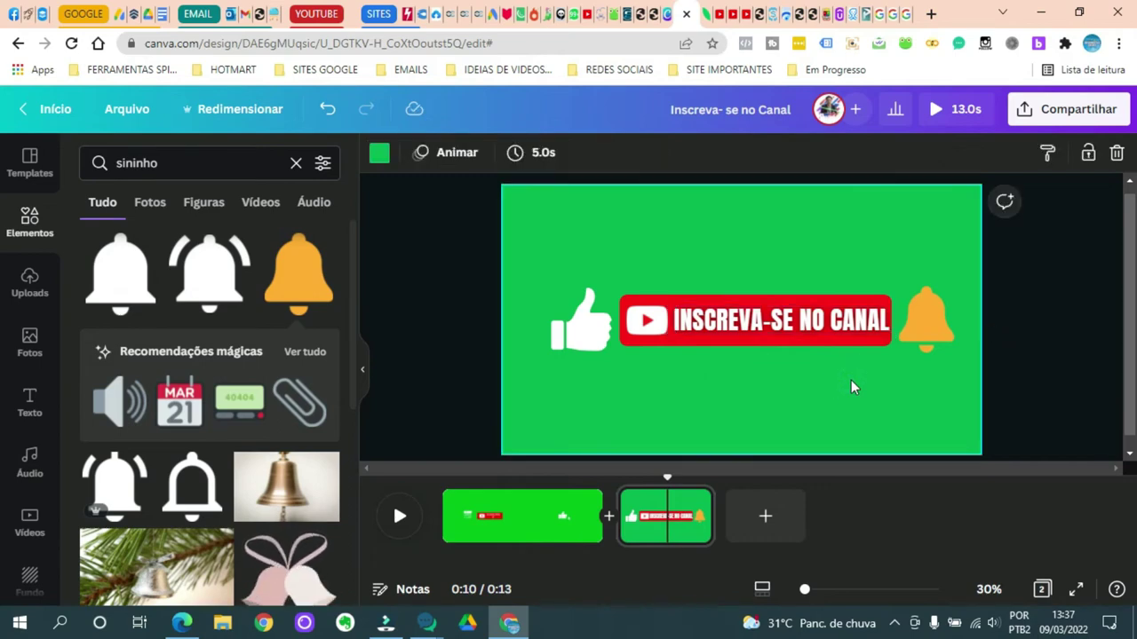
left_click(773, 324)
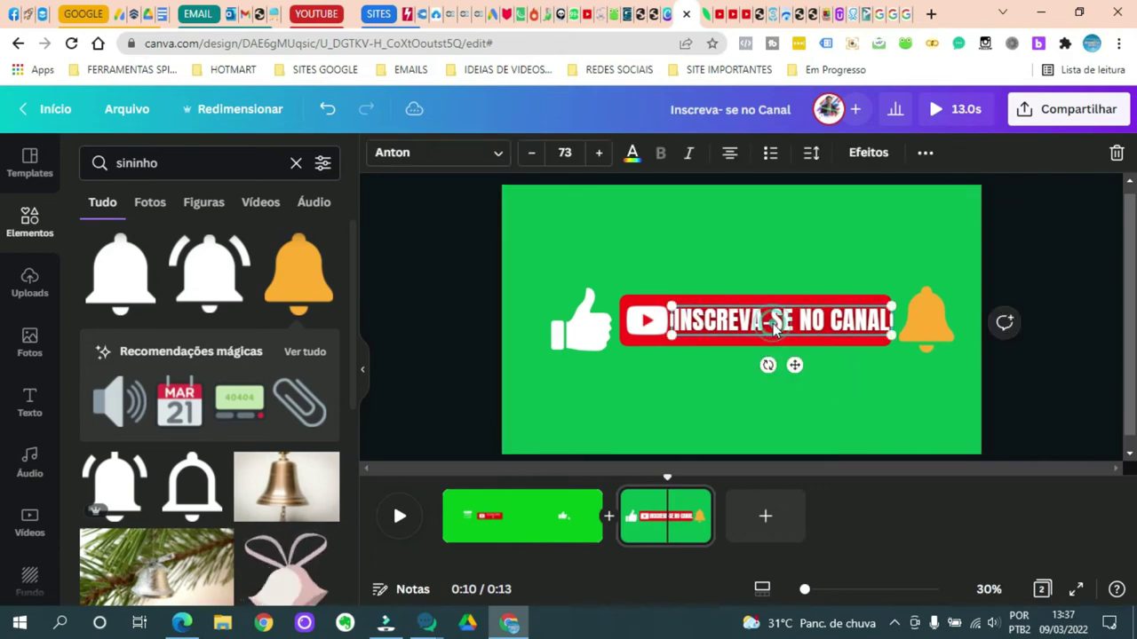
left_click(808, 399)
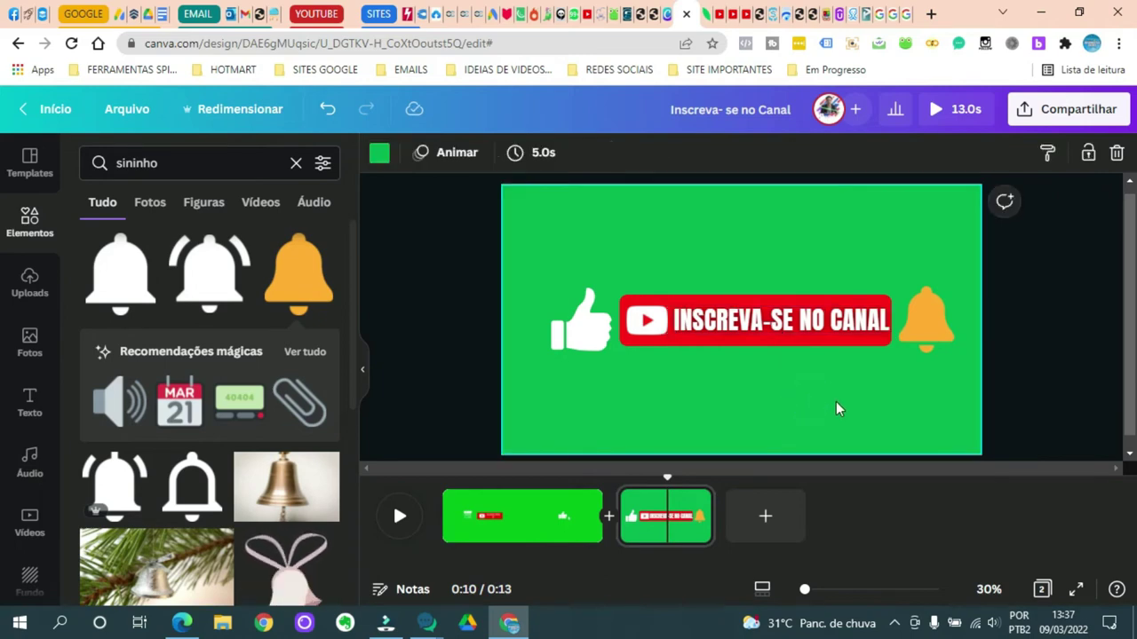
left_click(772, 325)
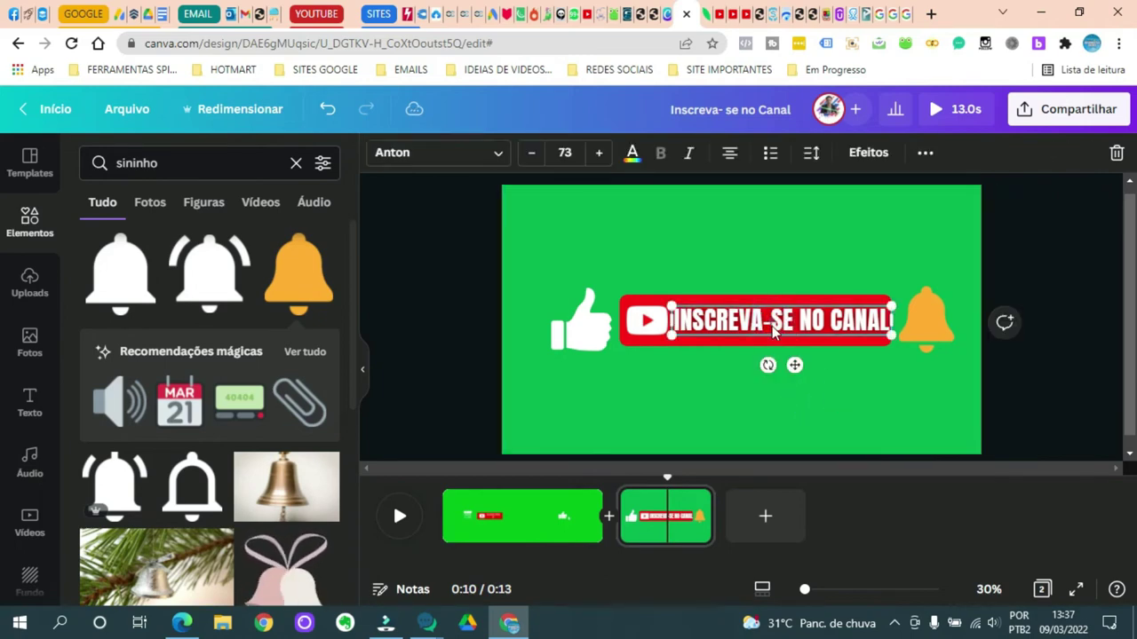
left_click(772, 326)
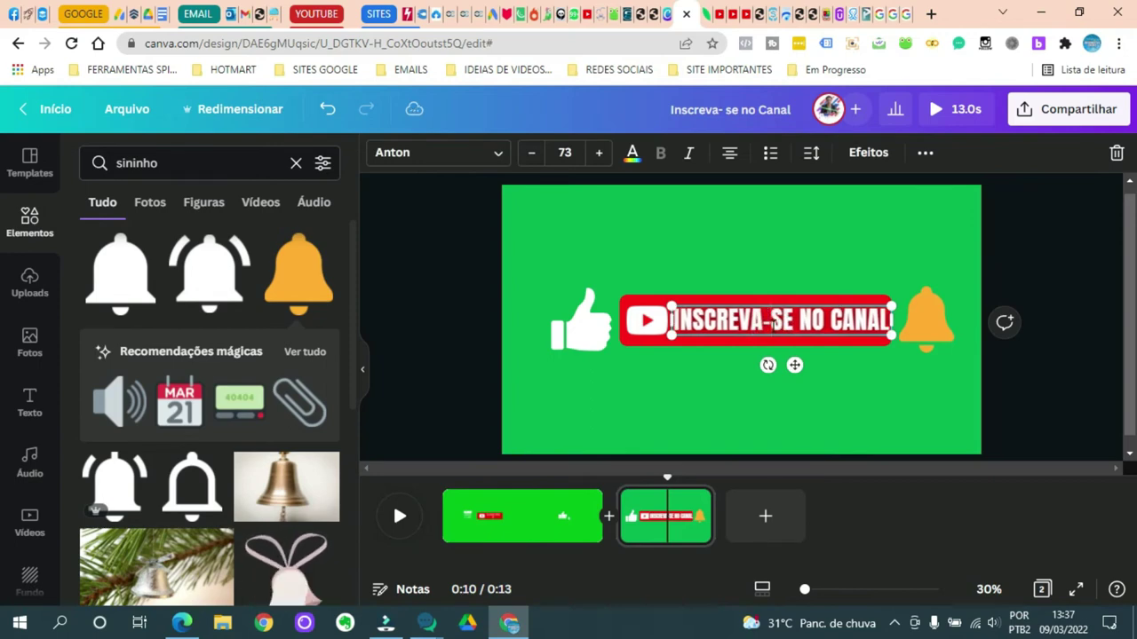
left_click(880, 391)
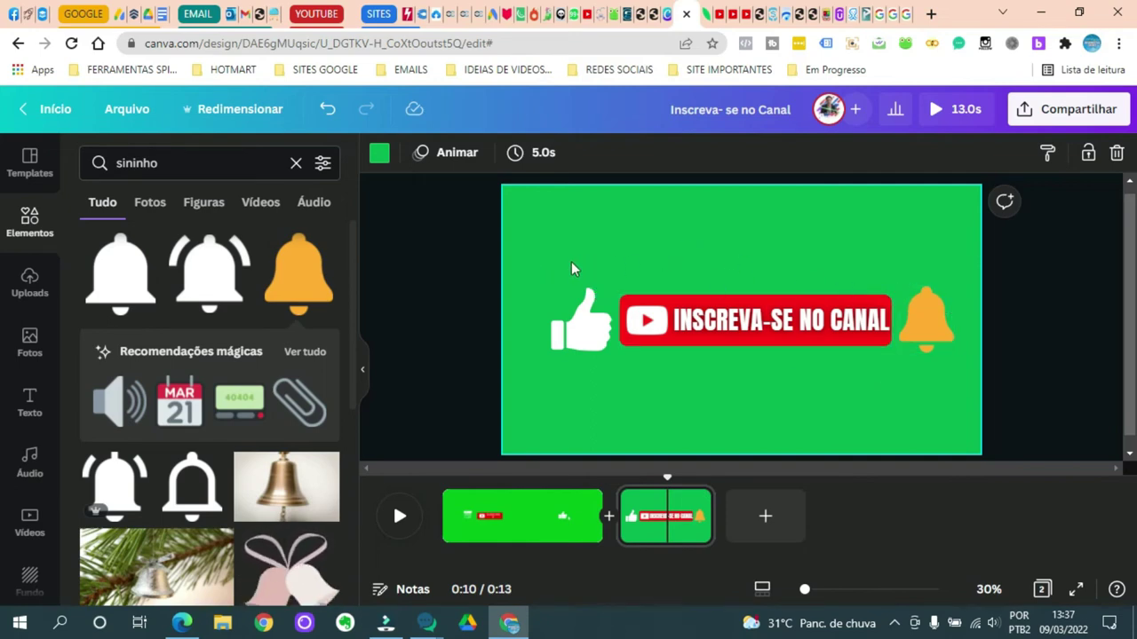
Step: Group the like icon, subscribe button and bell, and apply the Ascender element animation to the group
left_click_drag(610, 311, 937, 359)
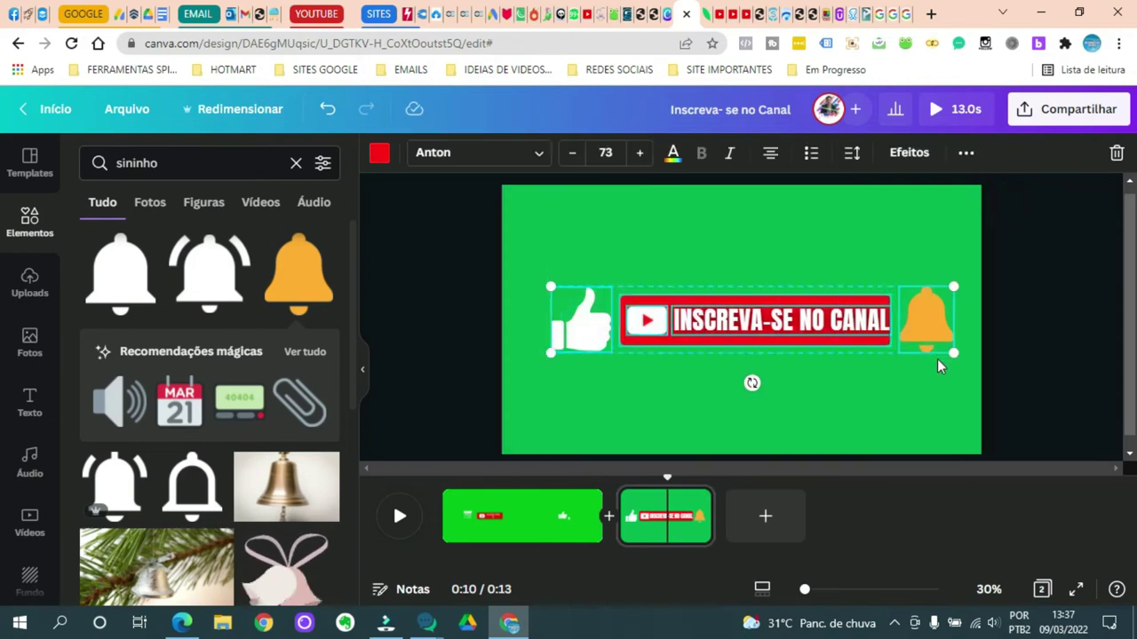
left_click(966, 155)
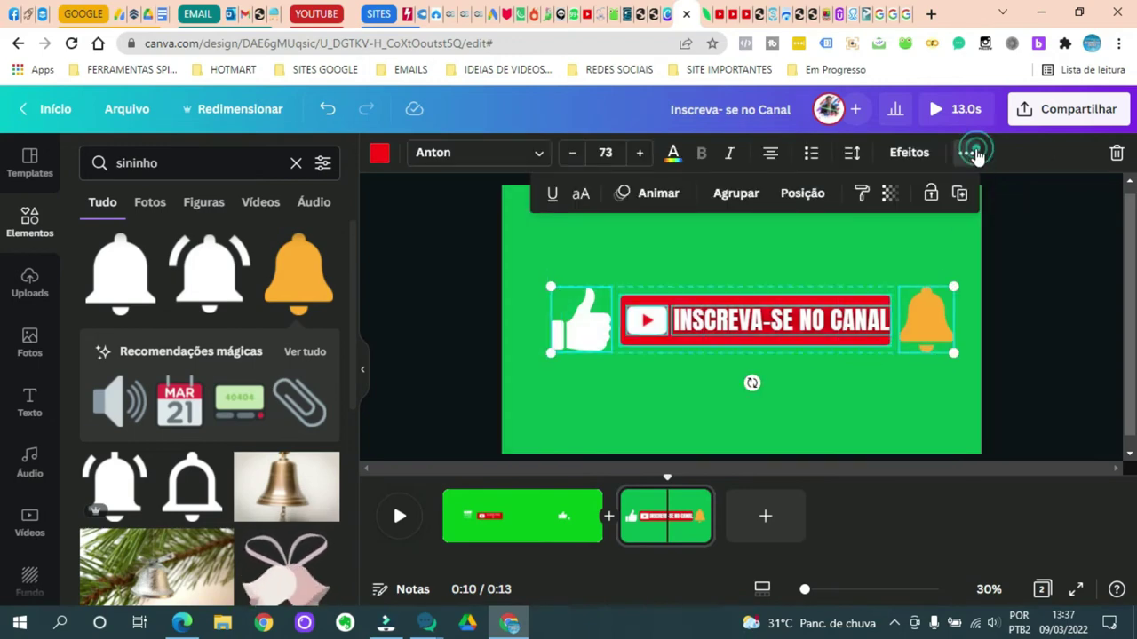
left_click(739, 195)
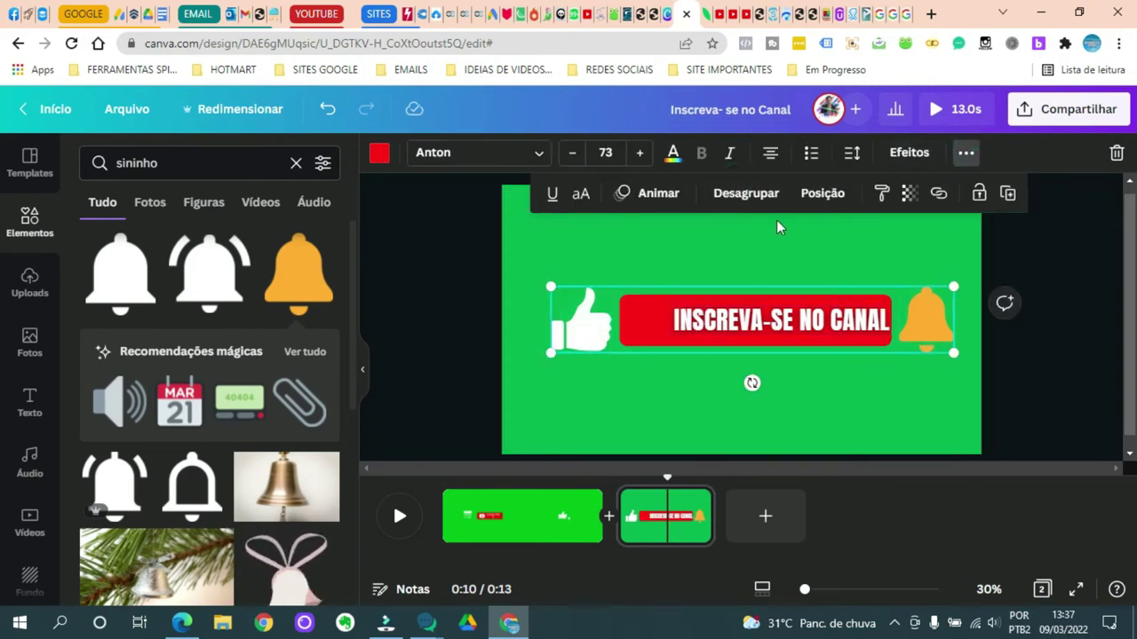
left_click(659, 193)
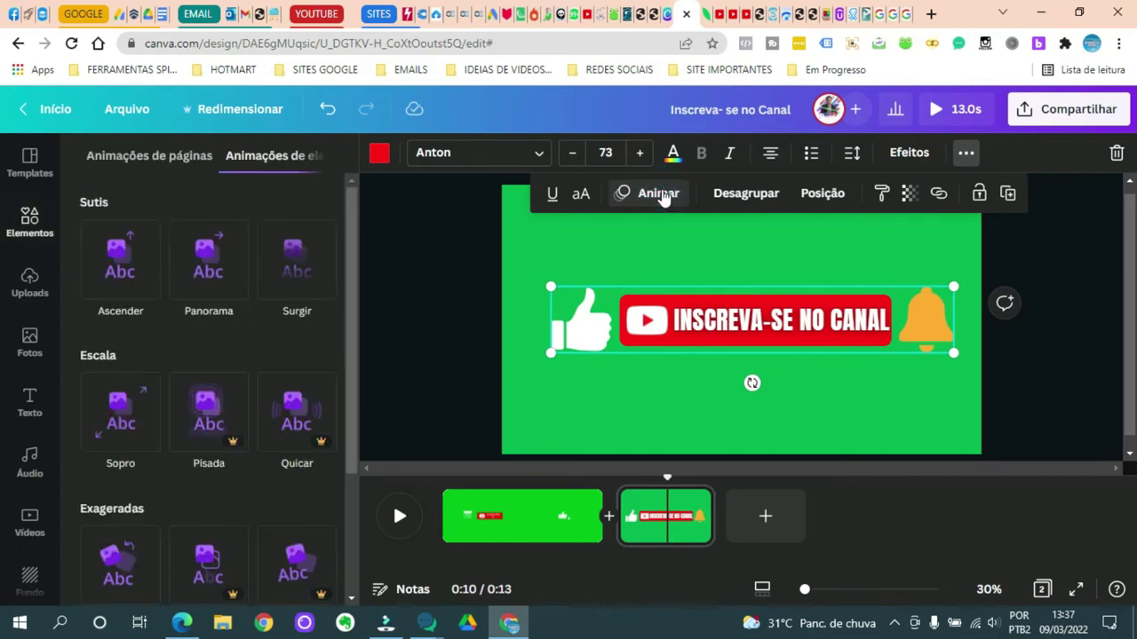
left_click(119, 238)
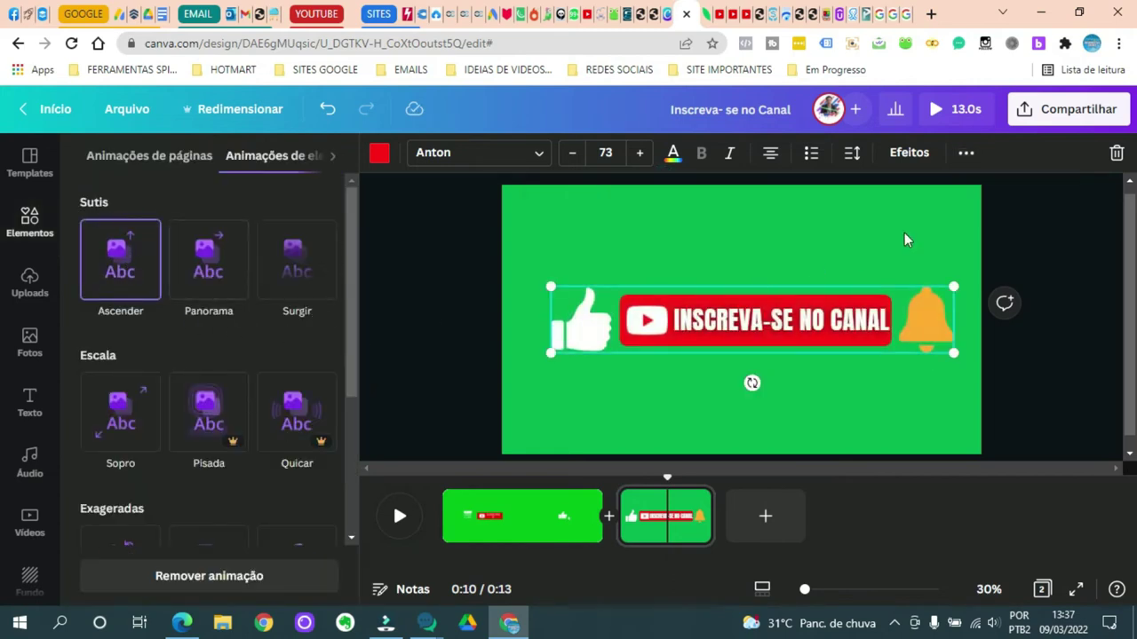
left_click(1026, 230)
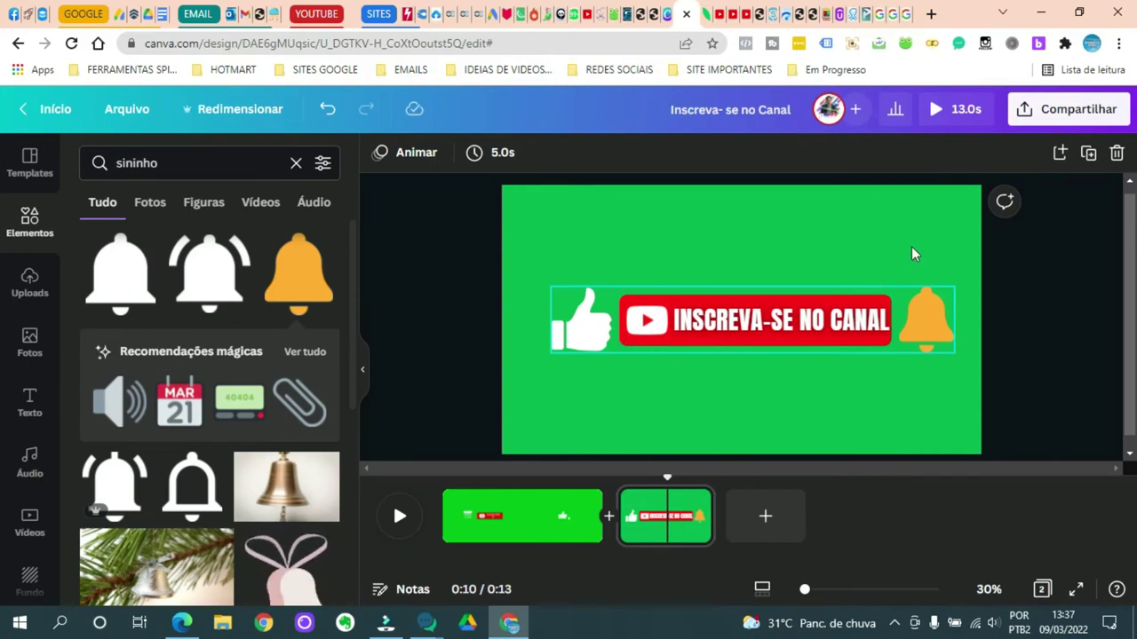
Step: Ungroup the like icon, subscribe button and bell so each can be edited separately
left_click(885, 322)
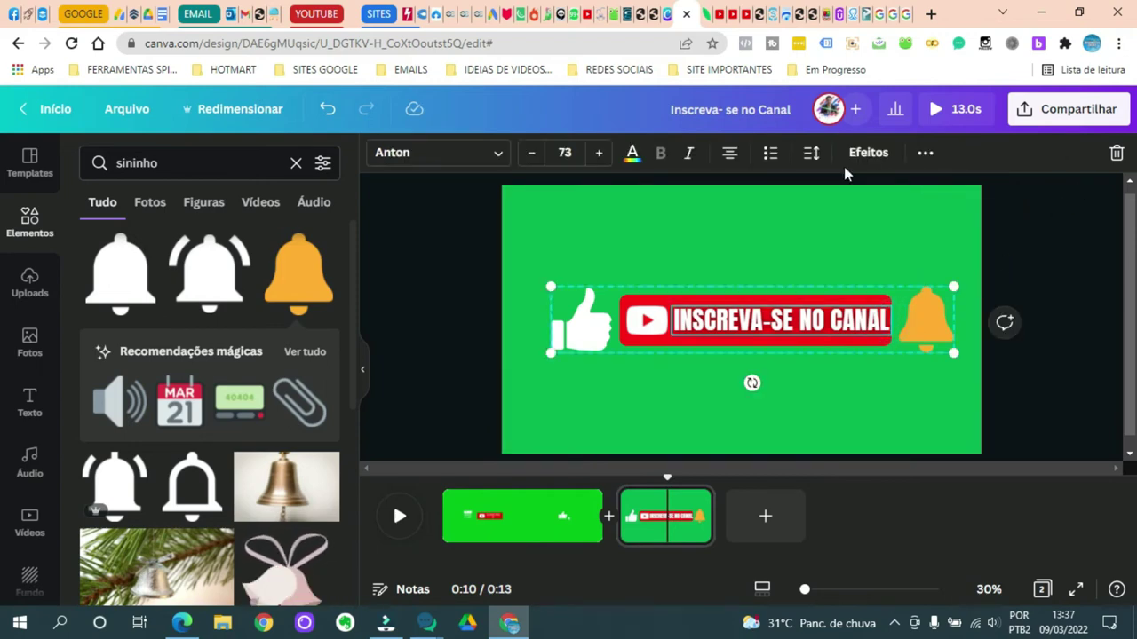
left_click(812, 154)
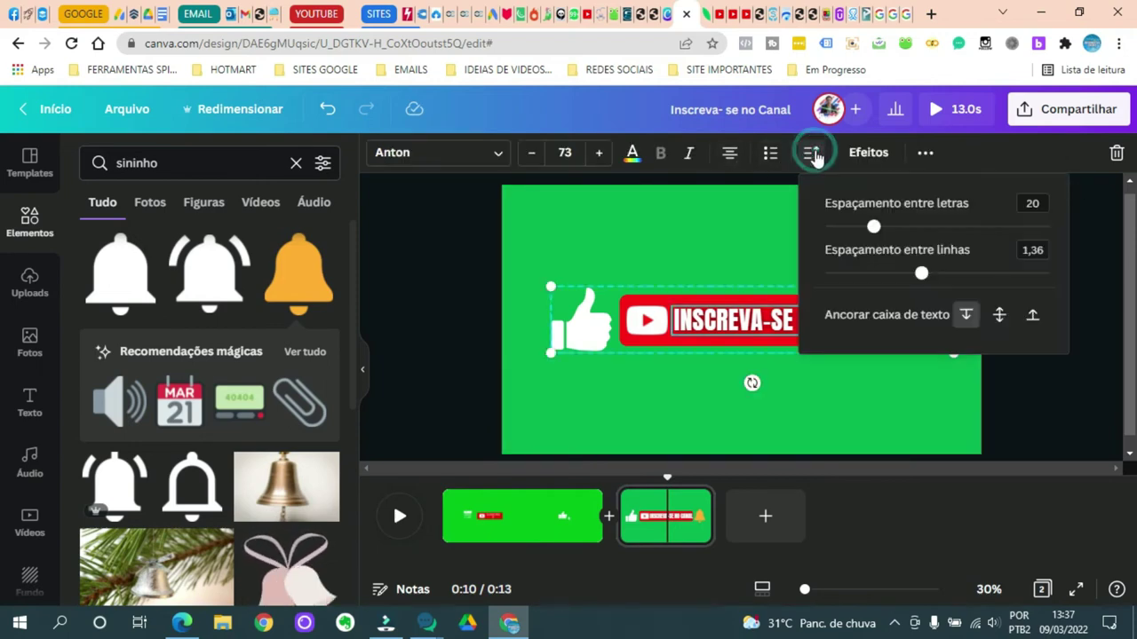
left_click(967, 150)
left_click(924, 153)
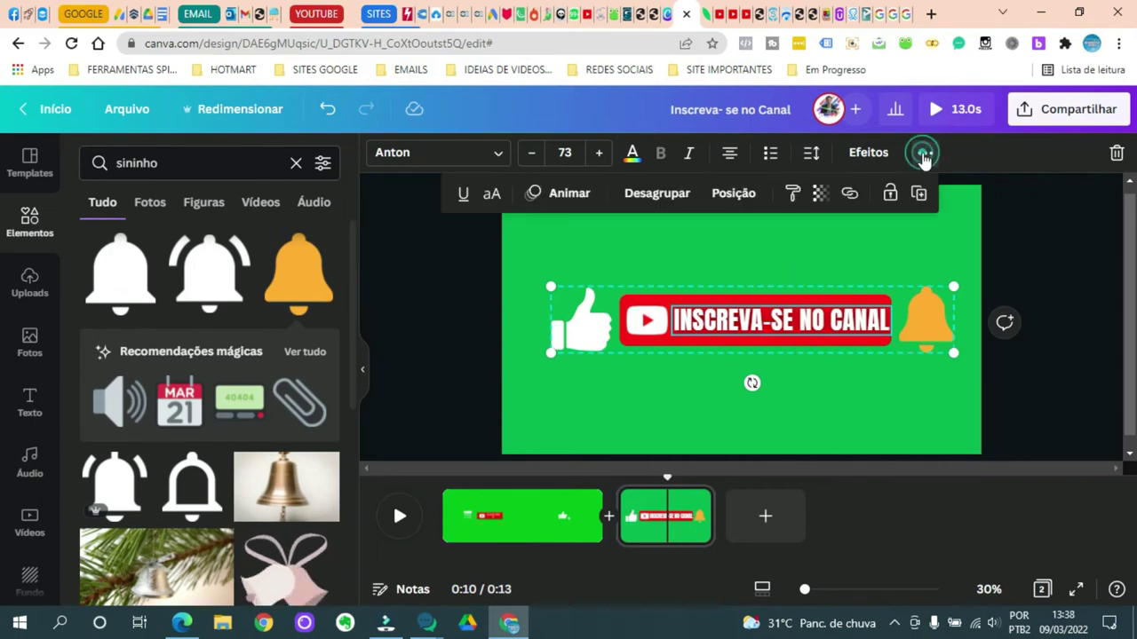
left_click(670, 195)
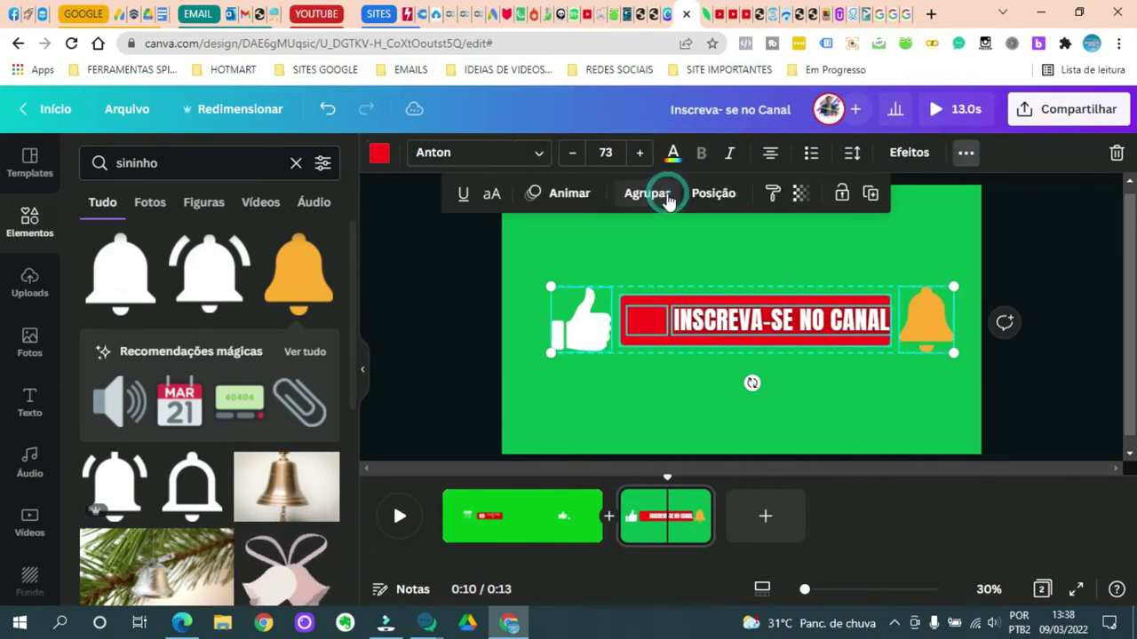
left_click(750, 407)
Step: Shrink the like icon from its outer corners to match the red button's height, keeping it beside the button
left_click(583, 350)
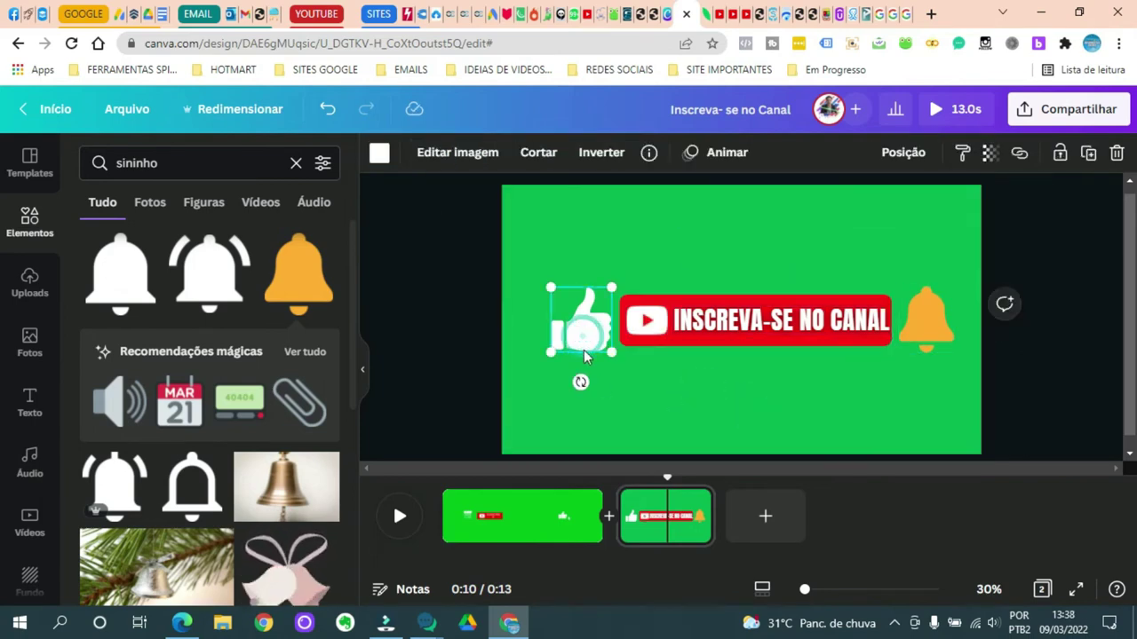
left_click_drag(551, 352, 556, 346)
left_click_drag(556, 286, 563, 294)
Step: Shrink the bell icon to about 171 by 206, matching the red button's height
left_click(924, 330)
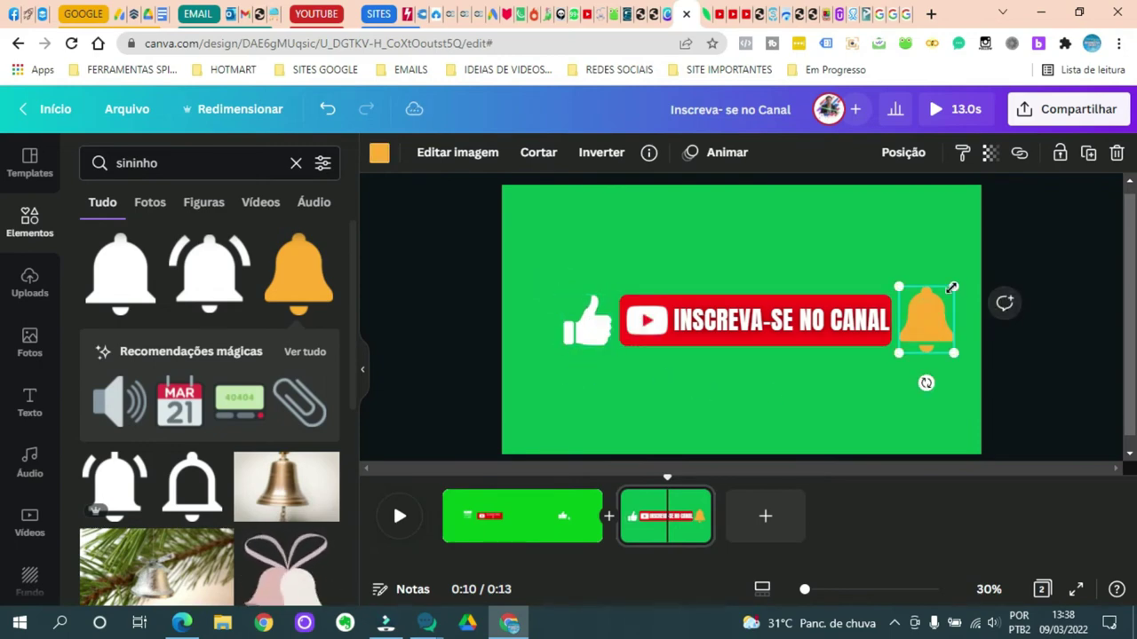
left_click_drag(952, 287, 947, 295)
left_click_drag(948, 356, 941, 346)
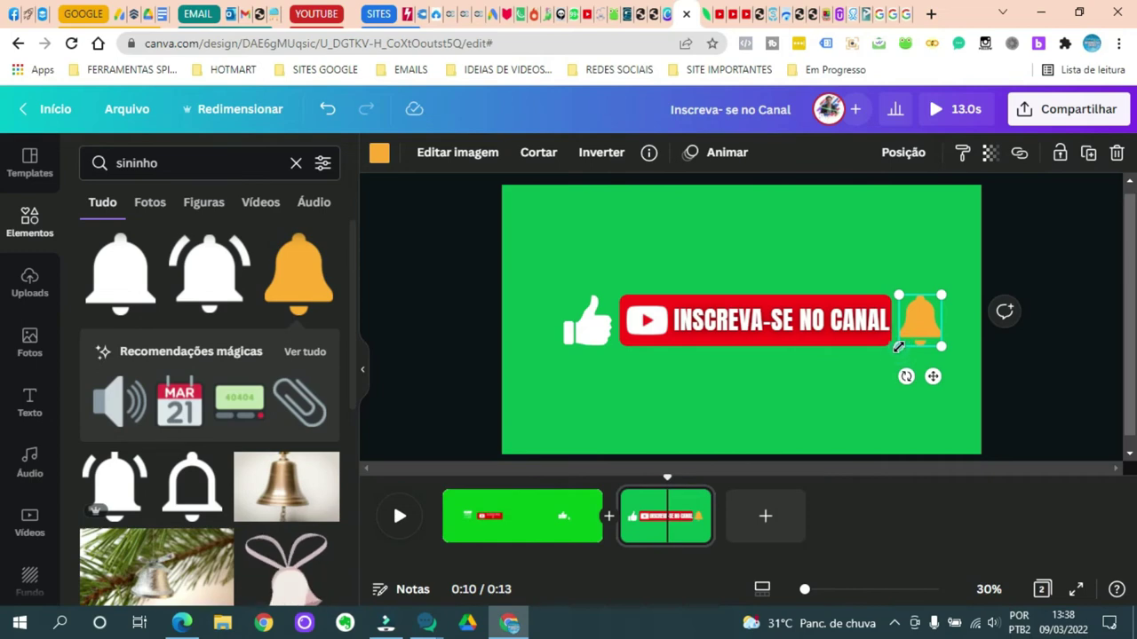
left_click_drag(899, 346, 897, 347)
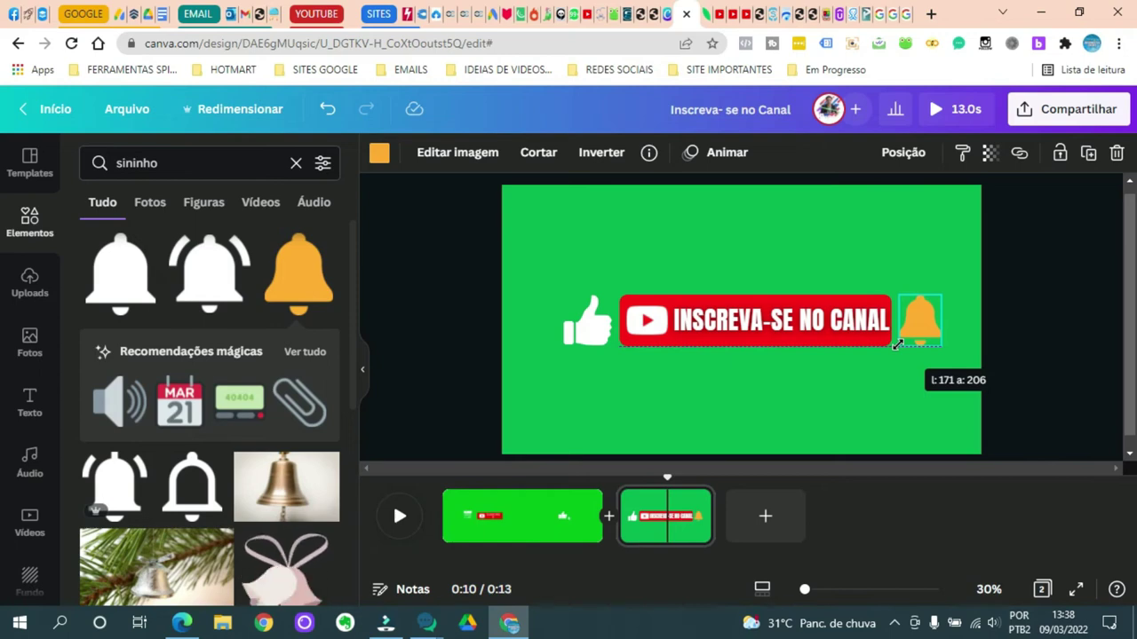
left_click_drag(897, 346, 897, 346)
left_click(898, 391)
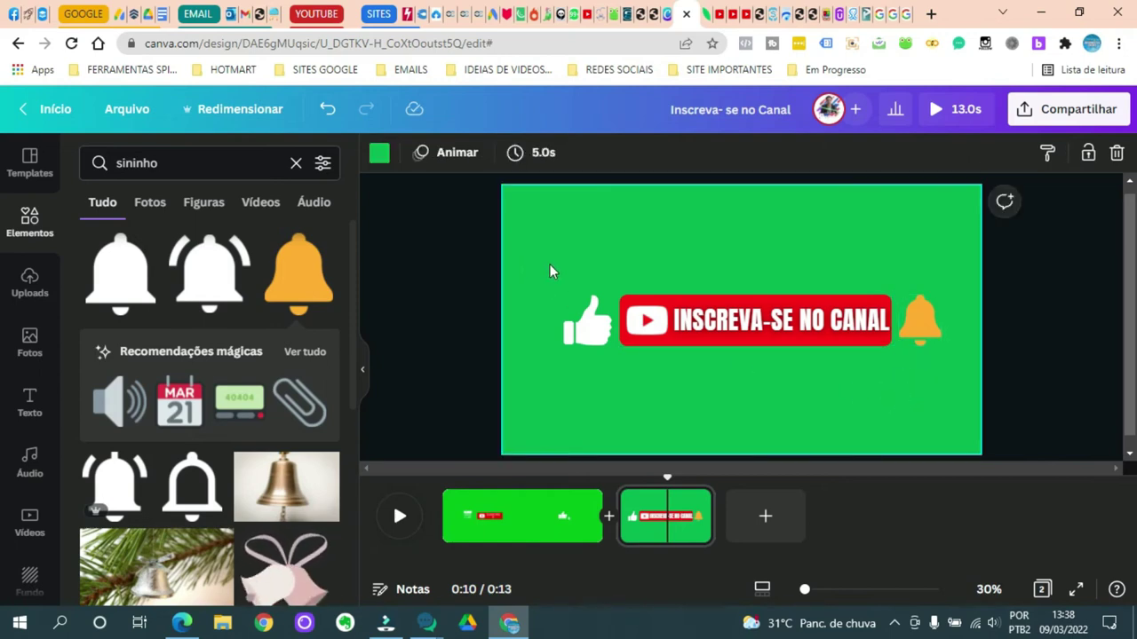
Step: Group the resized like icon, red button with its label, and bell, and animate the group with Ascender
left_click_drag(602, 337, 938, 356)
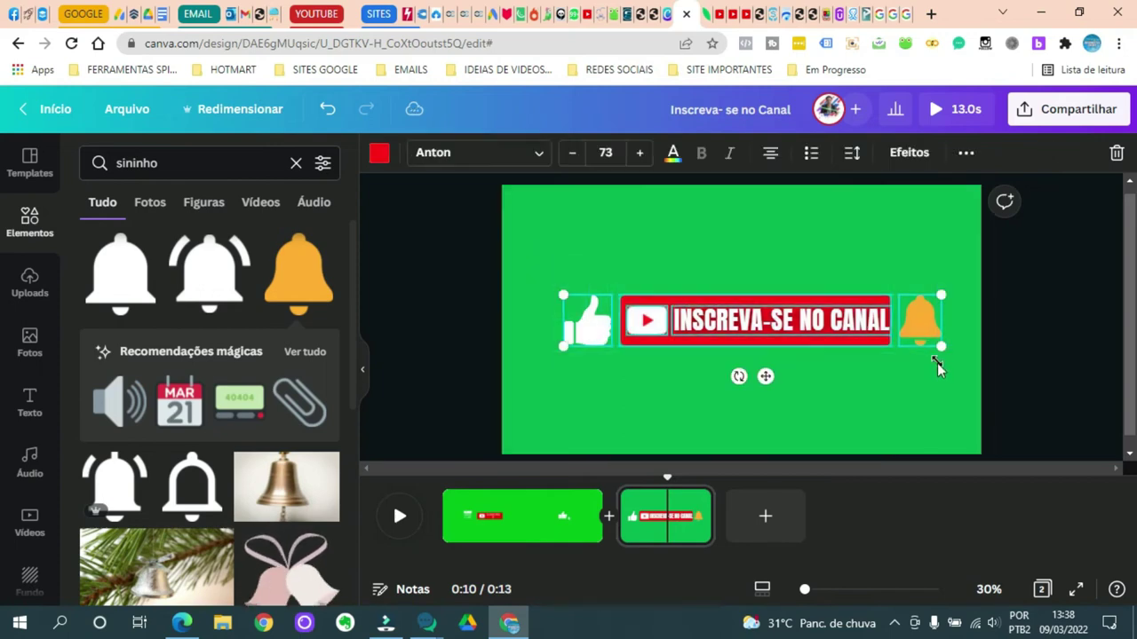
left_click(966, 153)
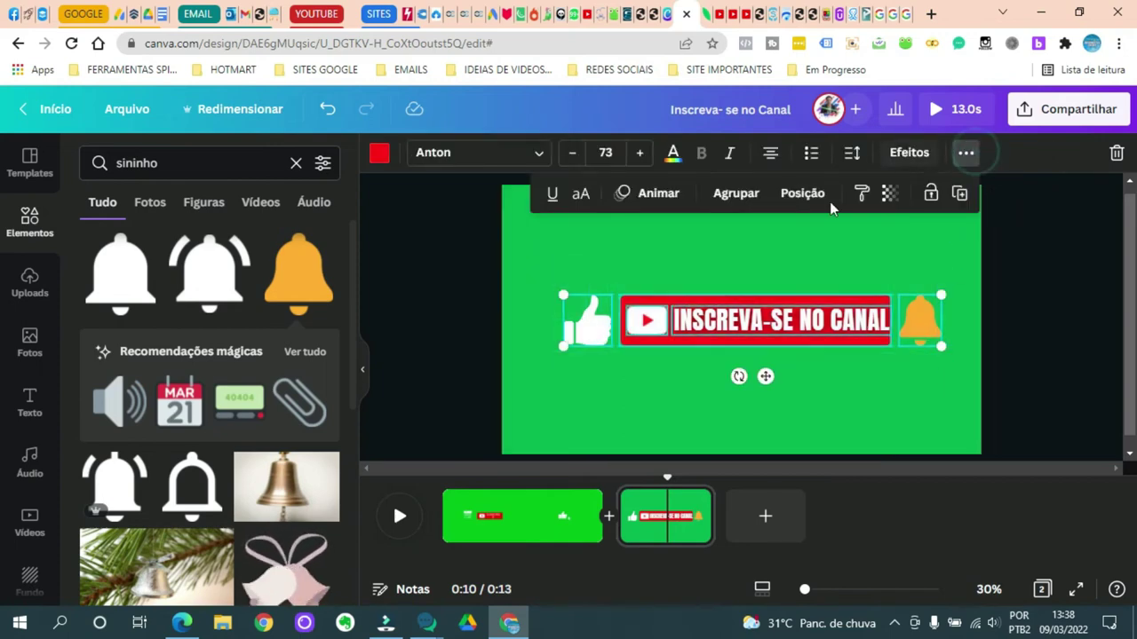
left_click(744, 193)
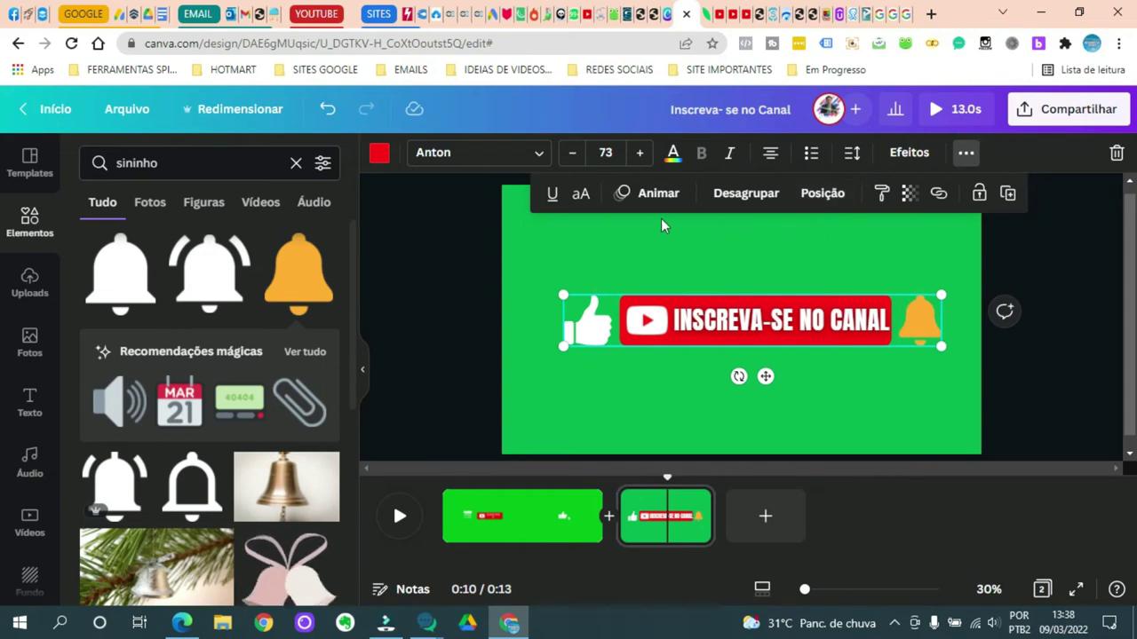
left_click(658, 196)
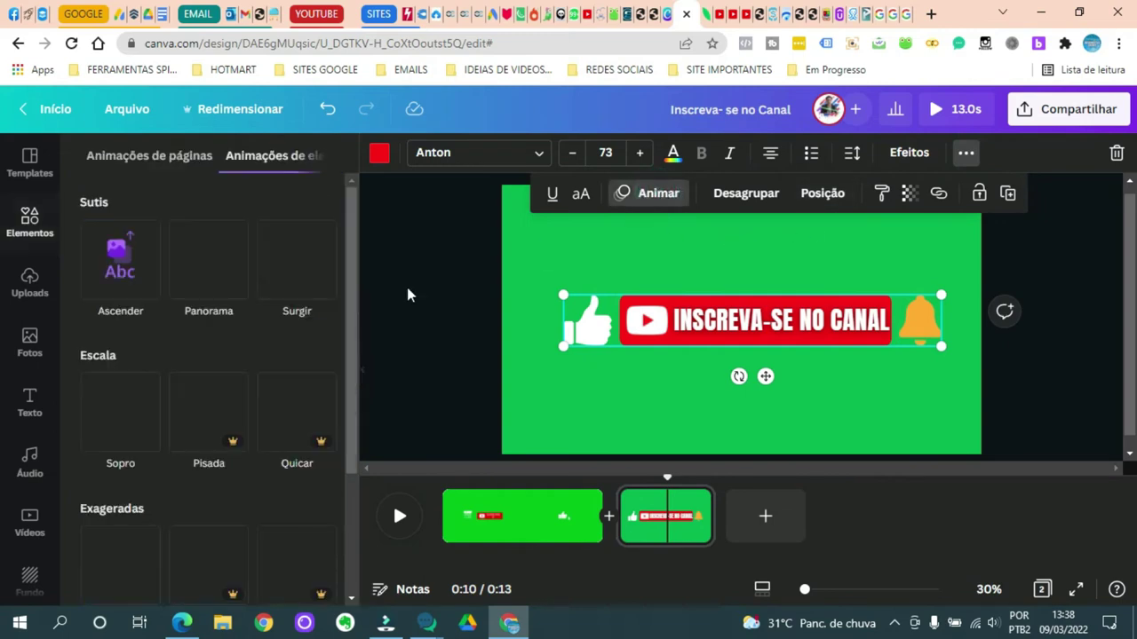
left_click(122, 261)
left_click(1030, 230)
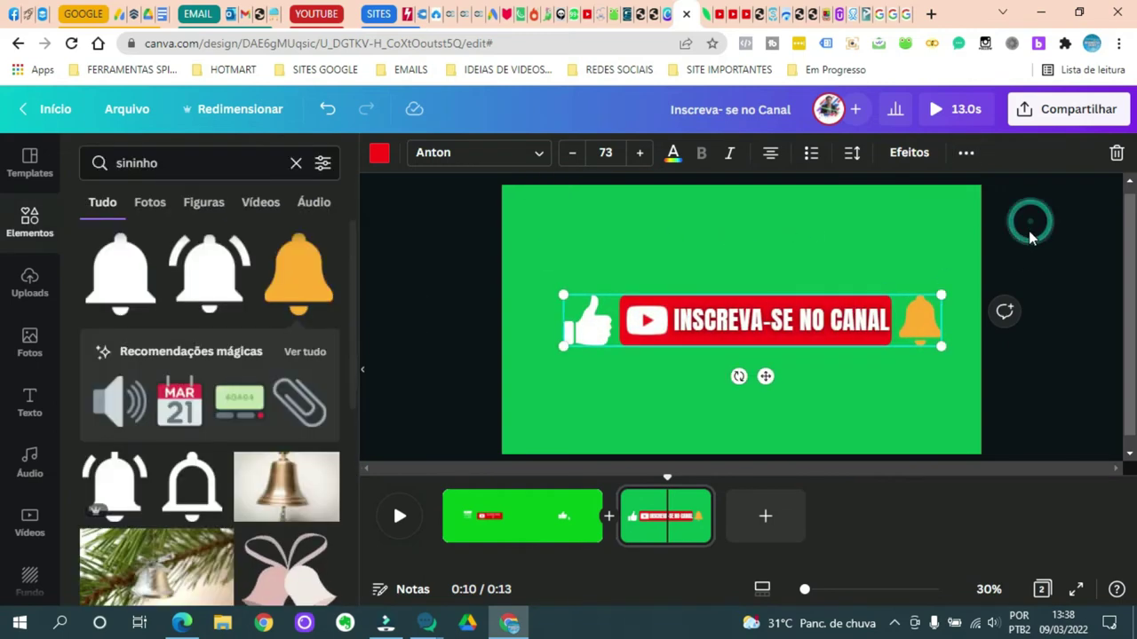
left_click(1028, 233)
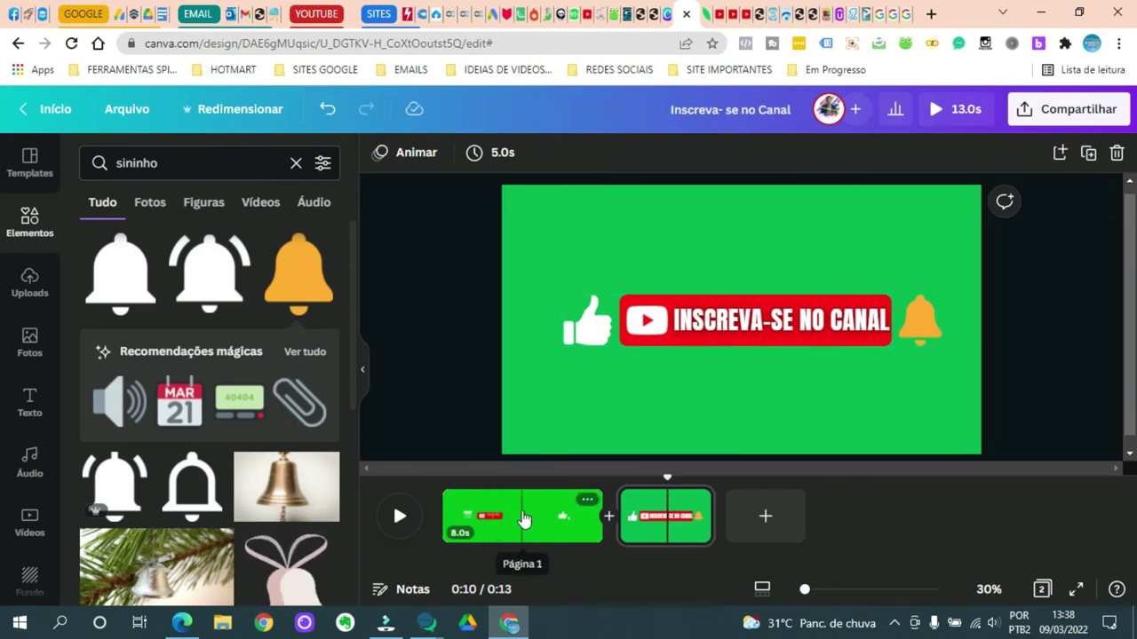
Step: Download only page 2 of the design as an MP4 video
left_click(1110, 109)
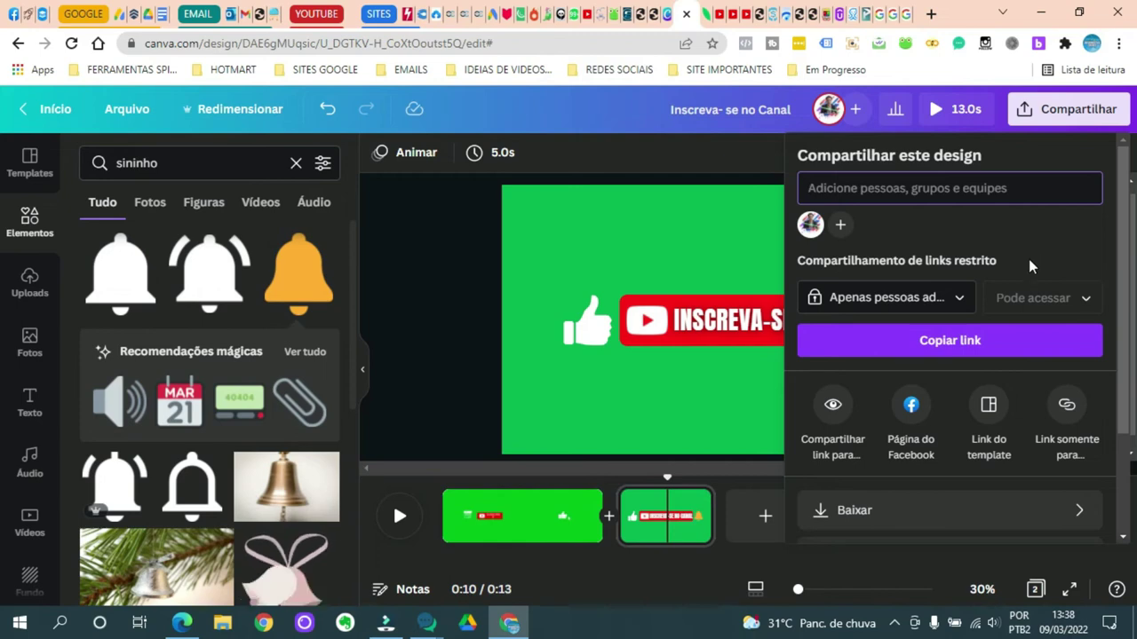
left_click(1070, 510)
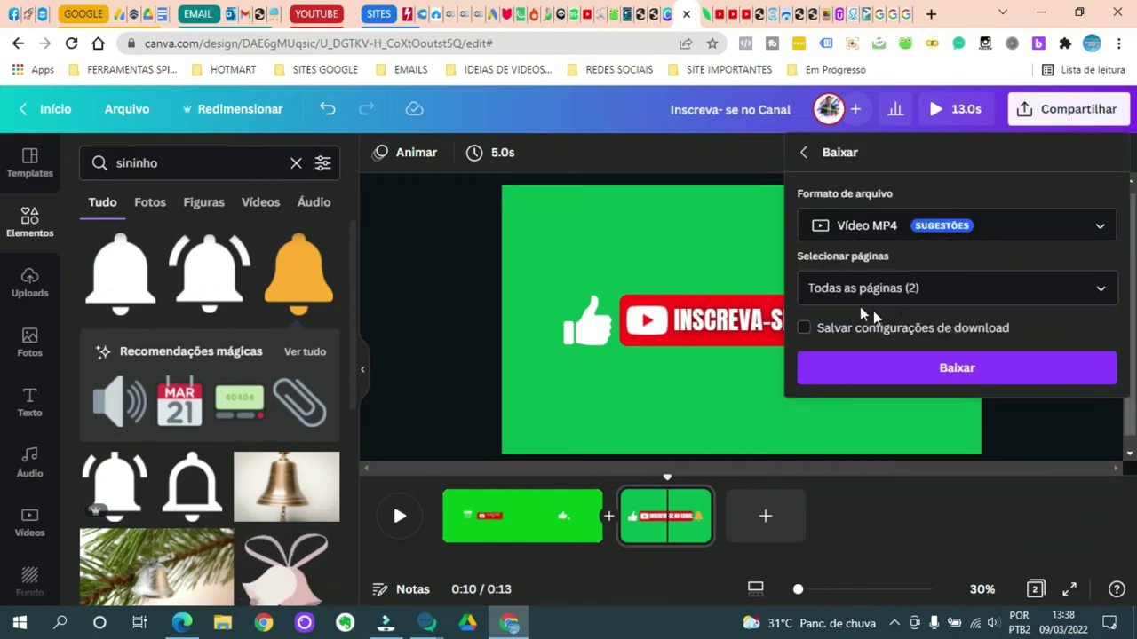
left_click(1097, 294)
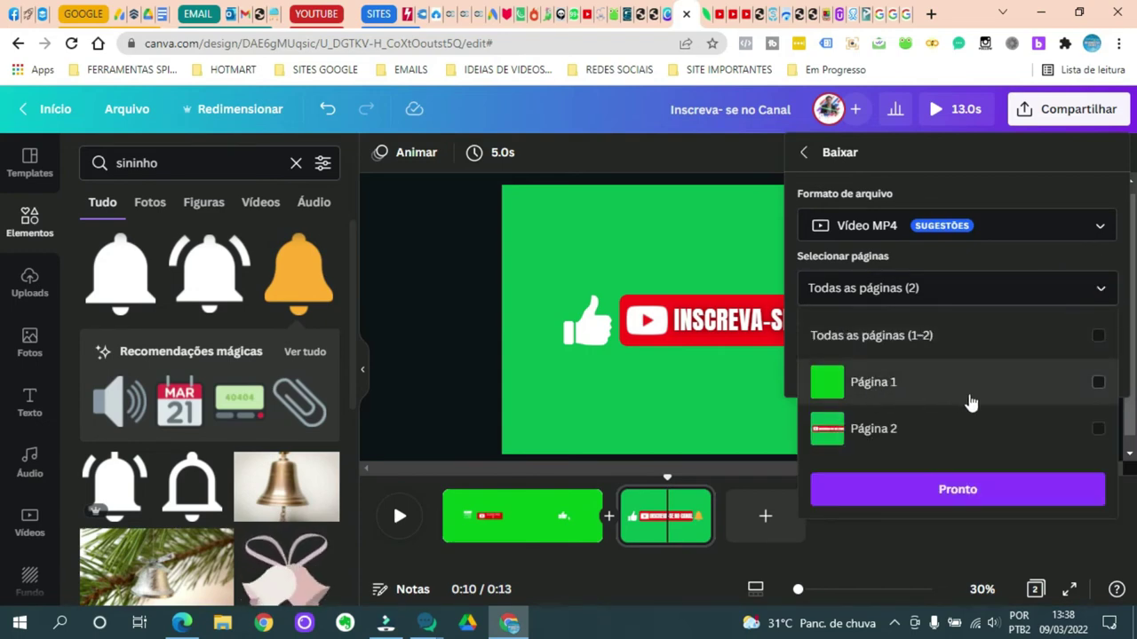
left_click(1098, 383)
left_click(1098, 429)
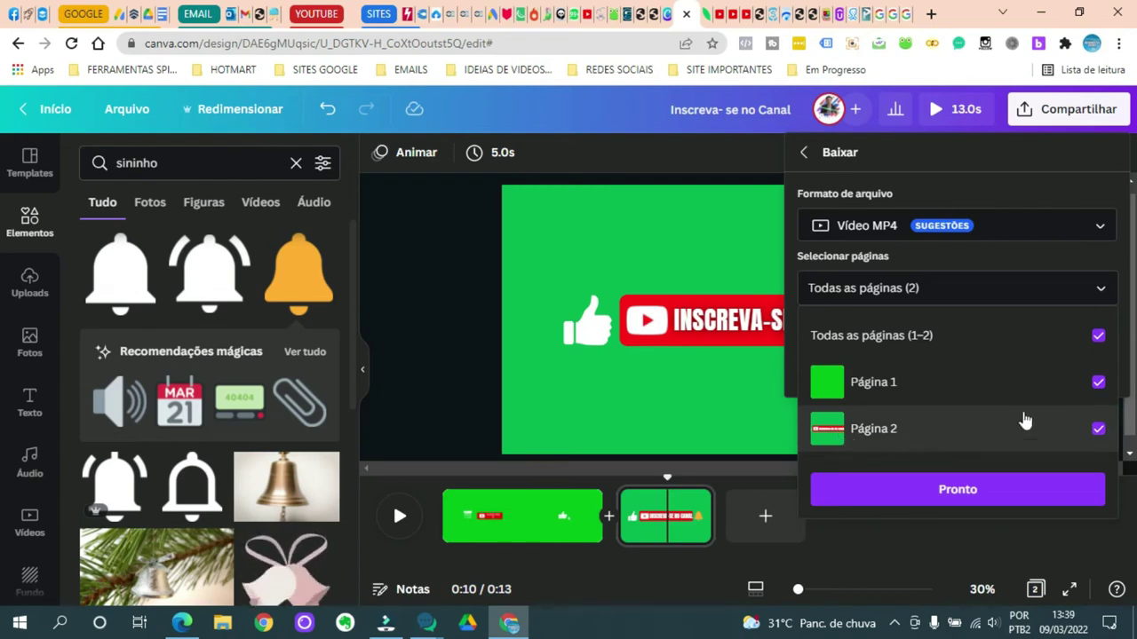
left_click(1098, 383)
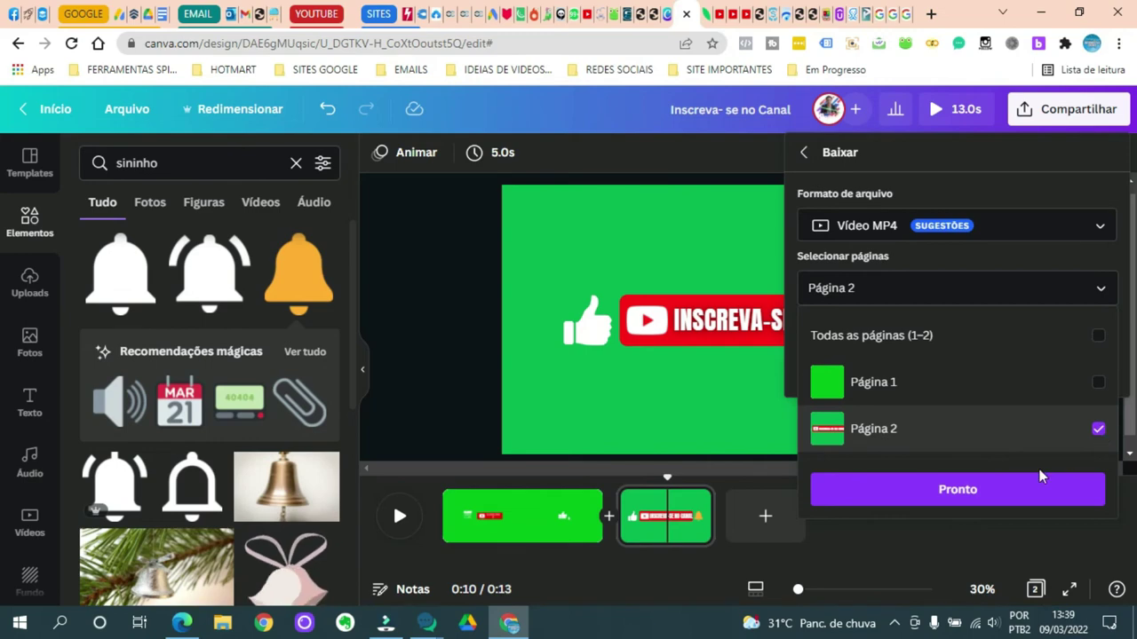
left_click(985, 489)
left_click(986, 372)
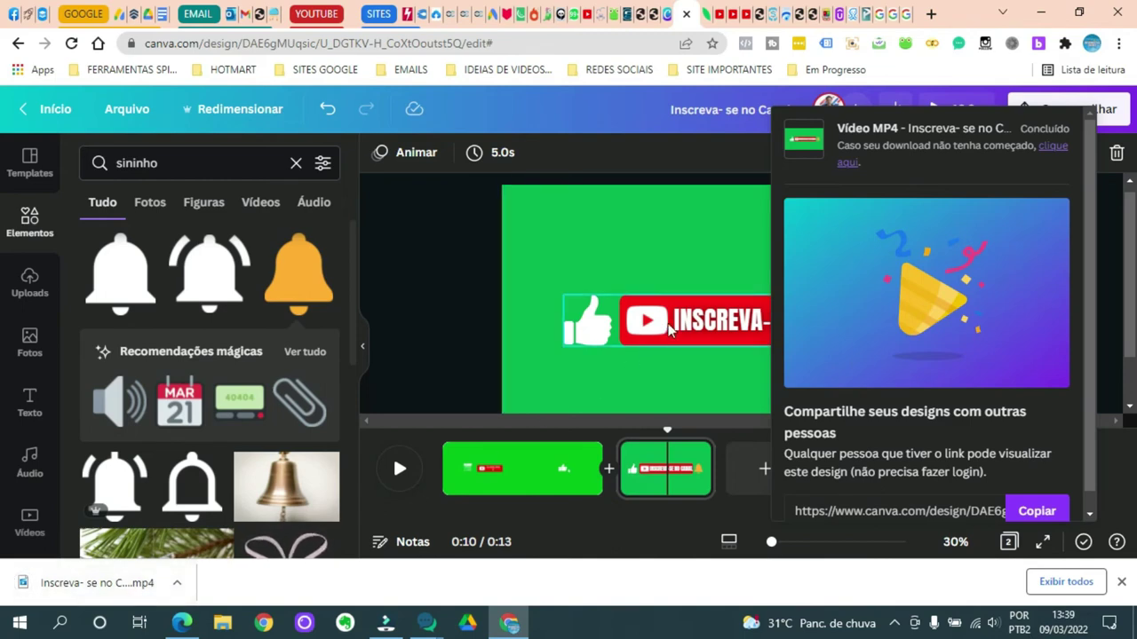
Step: Switch to Filmora and import the "Inscreva- se no Canal" video from the Downloads folder into the project media
left_click(1041, 14)
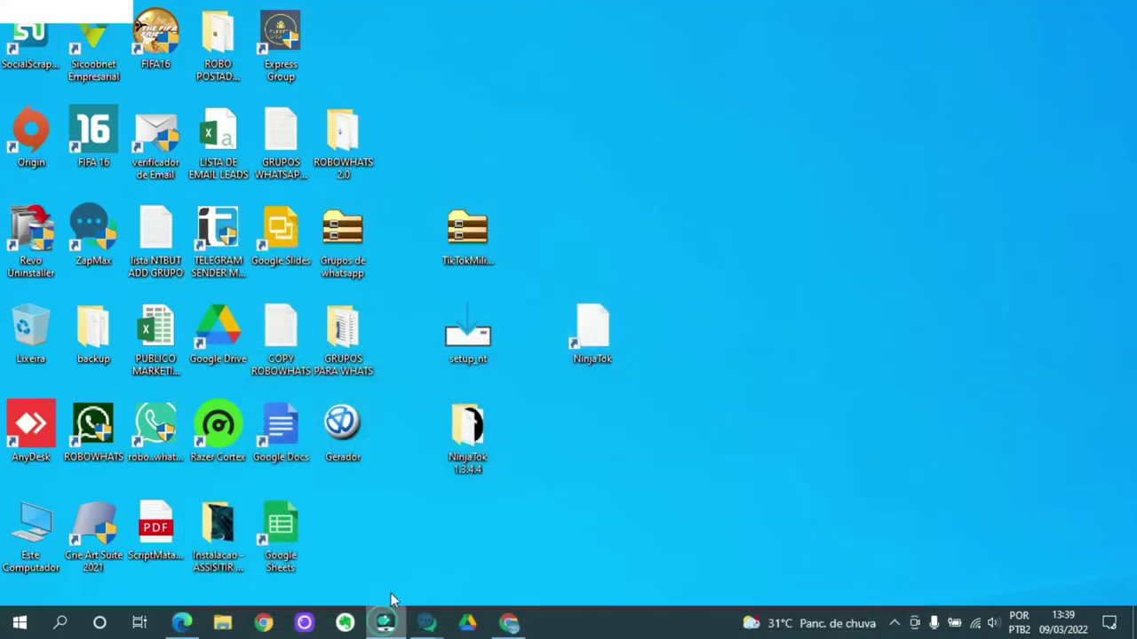
left_click(386, 623)
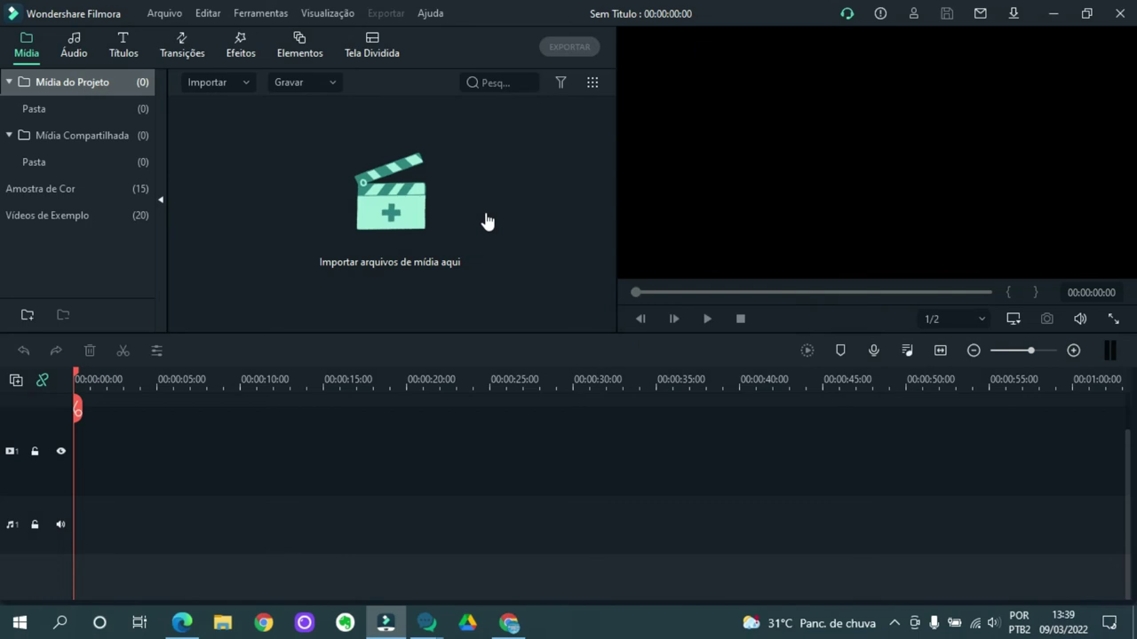
left_click(405, 222)
left_click(79, 197)
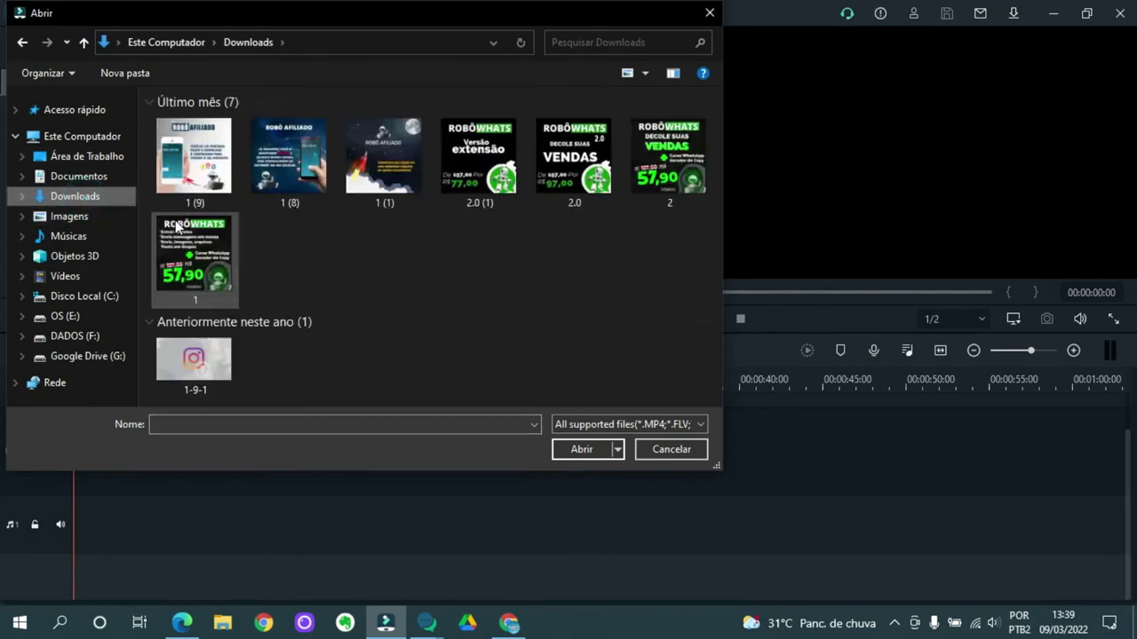
left_click(190, 209)
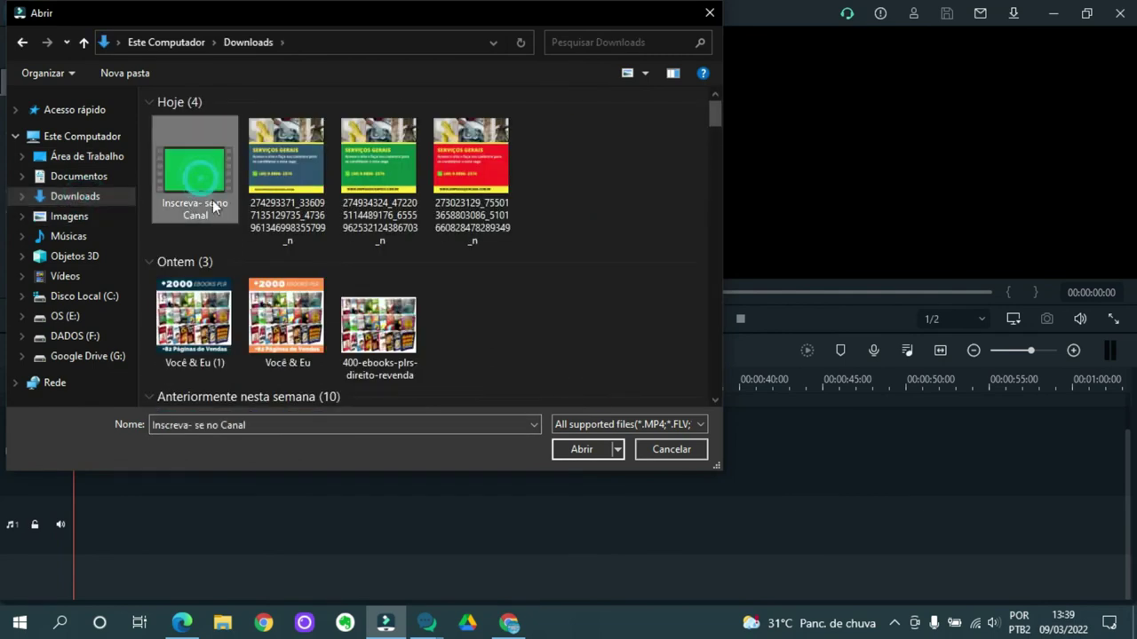
left_click(581, 449)
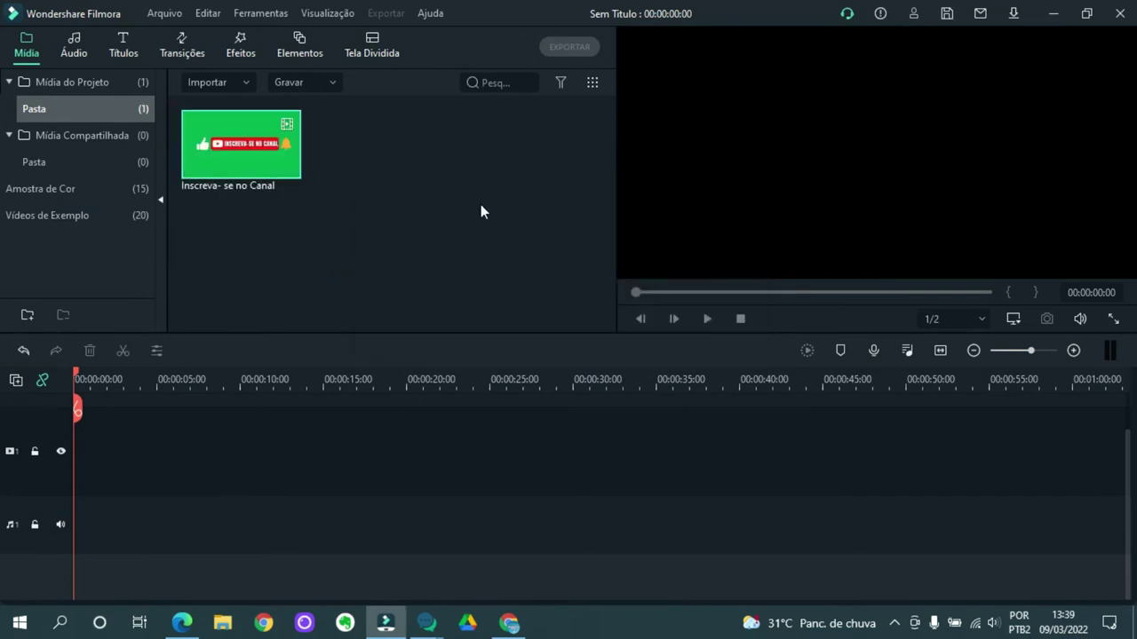
Step: Import the video "COMO ENTRAR EM GRUPOS LISTA" from the Wondershare Filmora Output folder in Documents
double_click(389, 216)
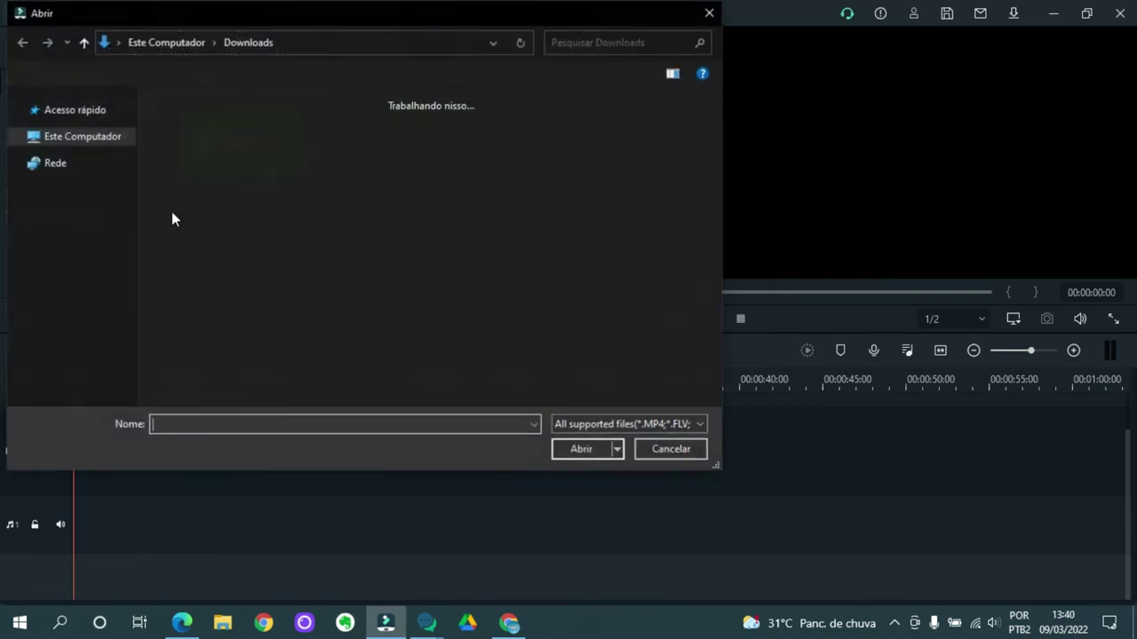
left_click(78, 176)
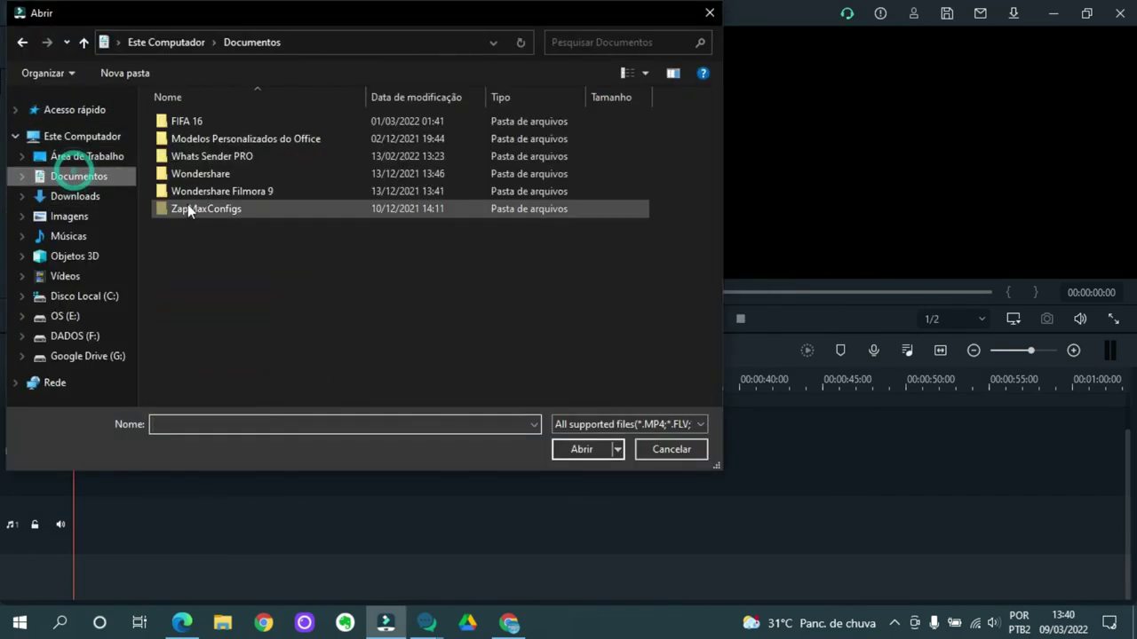
double_click(237, 173)
double_click(229, 124)
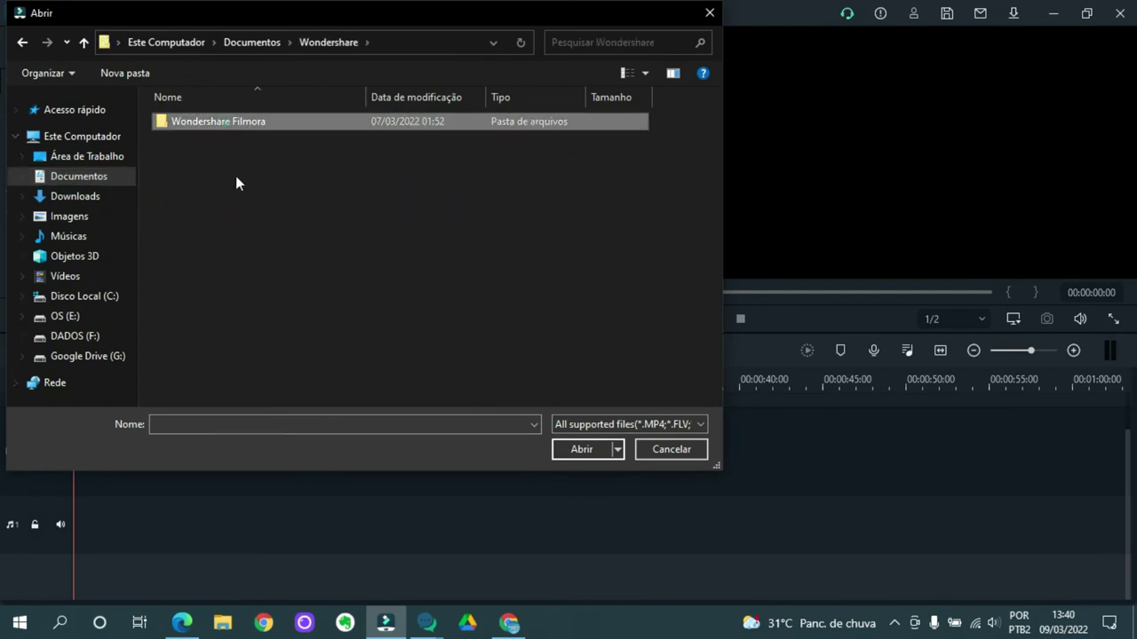
double_click(230, 175)
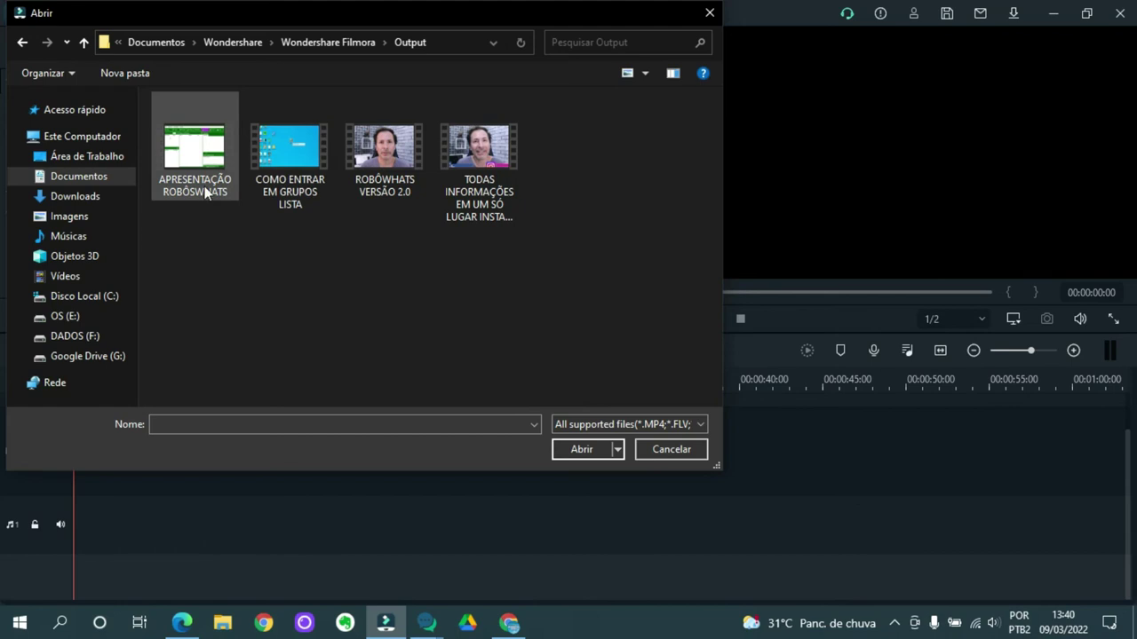
left_click(291, 198)
left_click(582, 448)
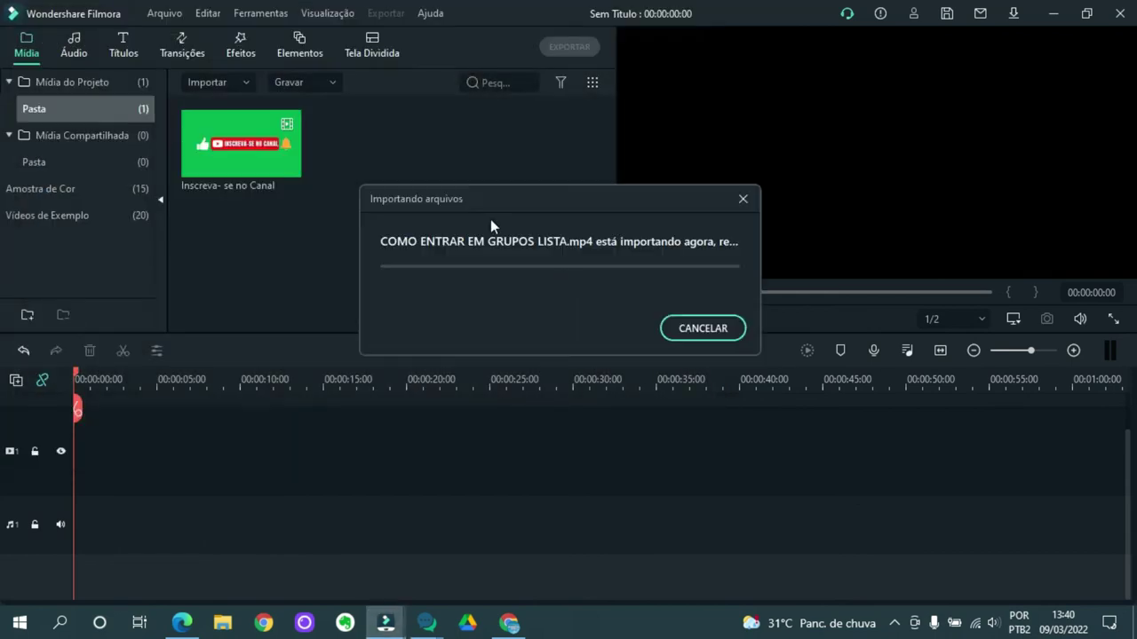
Step: Place "COMO ENTRAR EM GRUPOS LISTA" at the start of video track 1 and the subscribe clip above it on track 2, near 2 seconds
left_click_drag(416, 151, 74, 464)
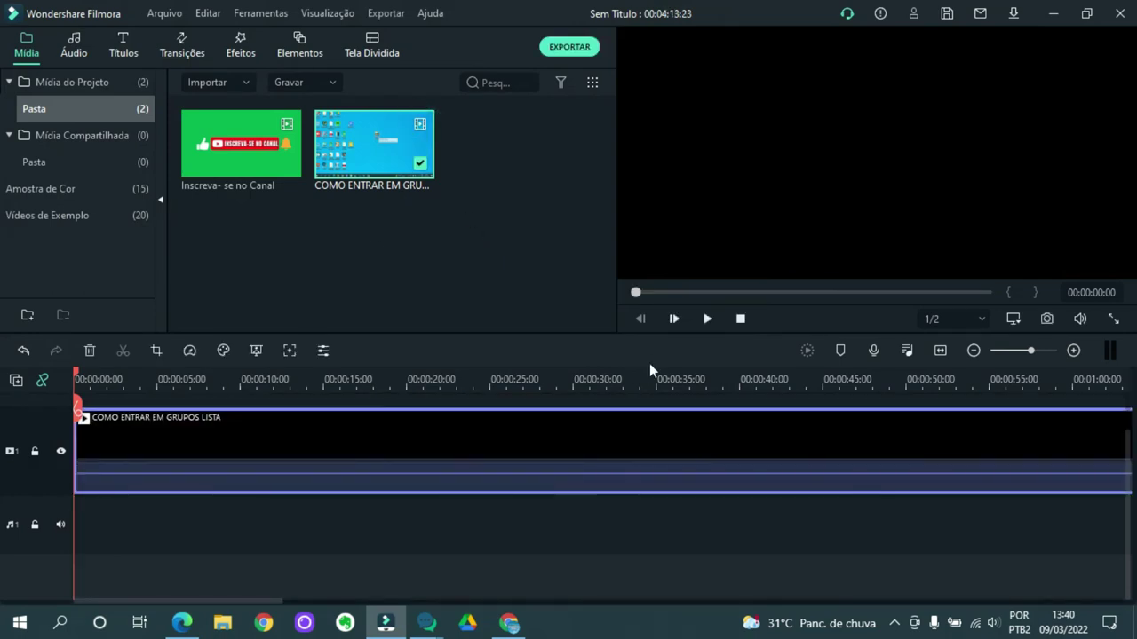
mouse_move(297, 137)
left_click_drag(293, 135, 103, 417)
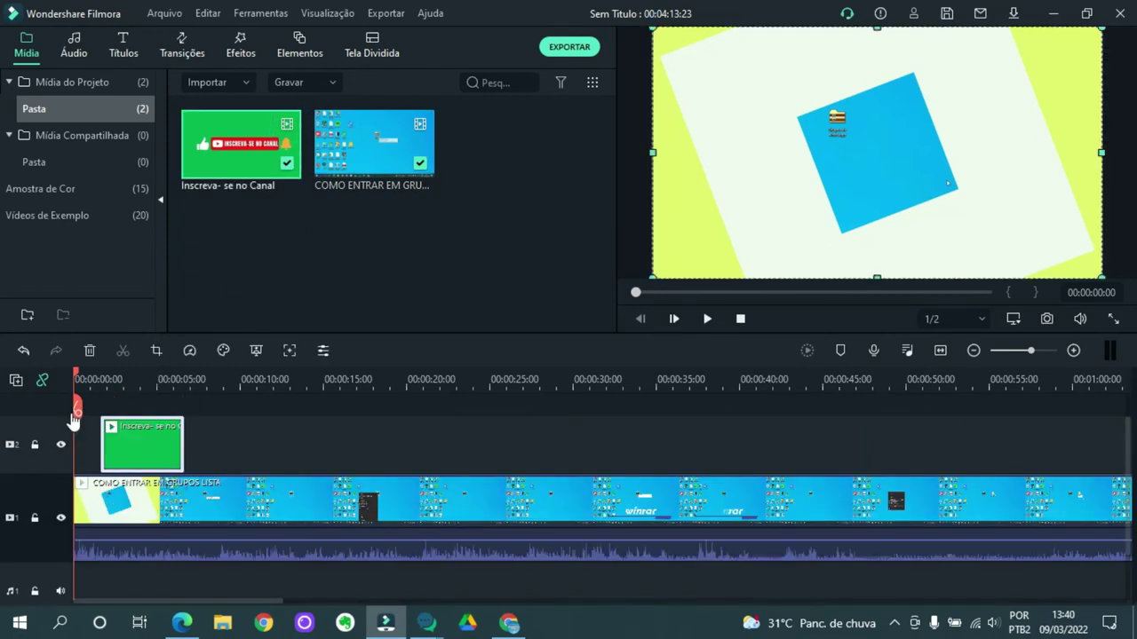
Step: Move the playhead back to just before the green subscribe clip and play the timeline from there
left_click(134, 413)
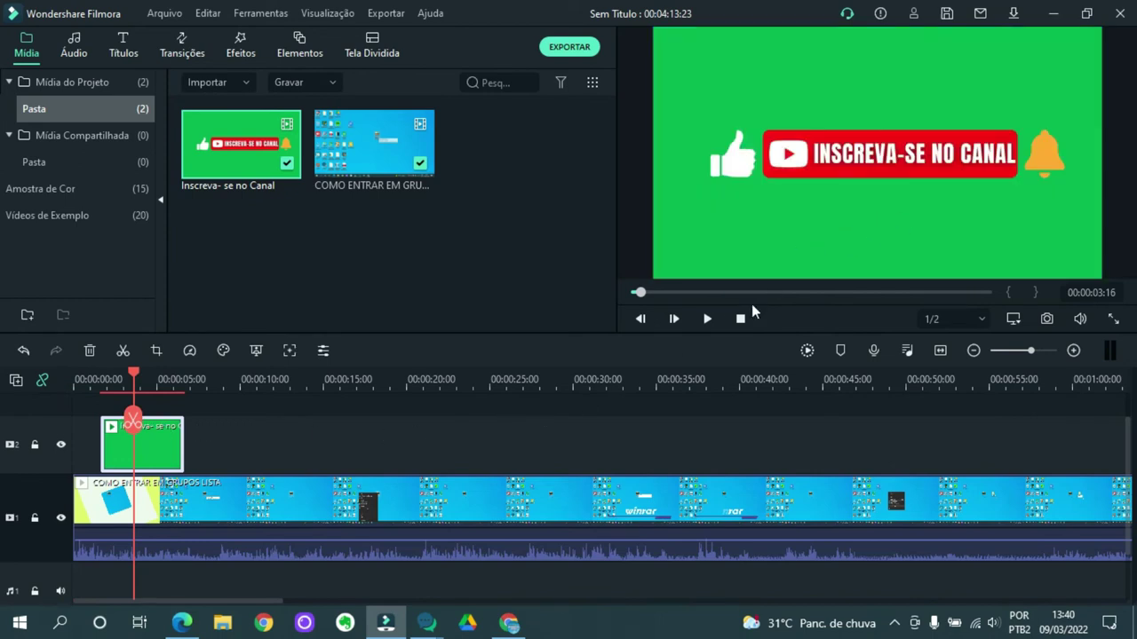
key("Left")
key("Left")
key("Left")
key("Left")
key("Left")
key("Left")
key("Left")
key("Left")
key("Left")
key("Left")
key("Left")
key("Left")
key("Left")
key("Left")
key("Left")
key("Left")
key("Left")
key("Left")
key("Left")
key("Left")
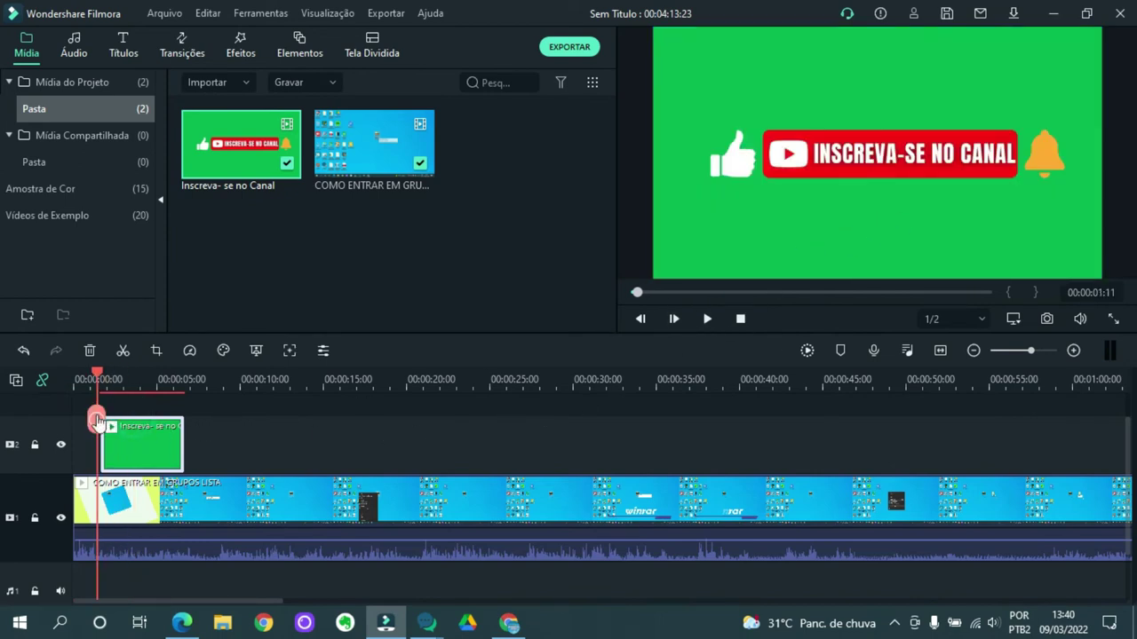
left_click(707, 318)
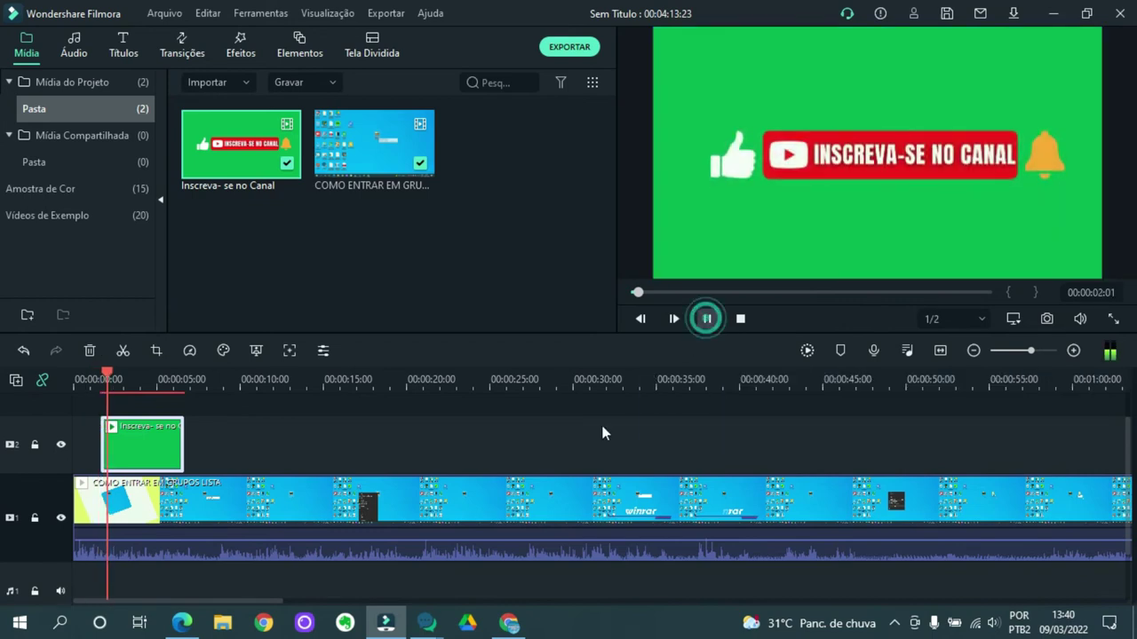
Step: Lower the background video's audio to -∞ dB and replay the section with the subscribe clip
left_click_drag(484, 534, 483, 564)
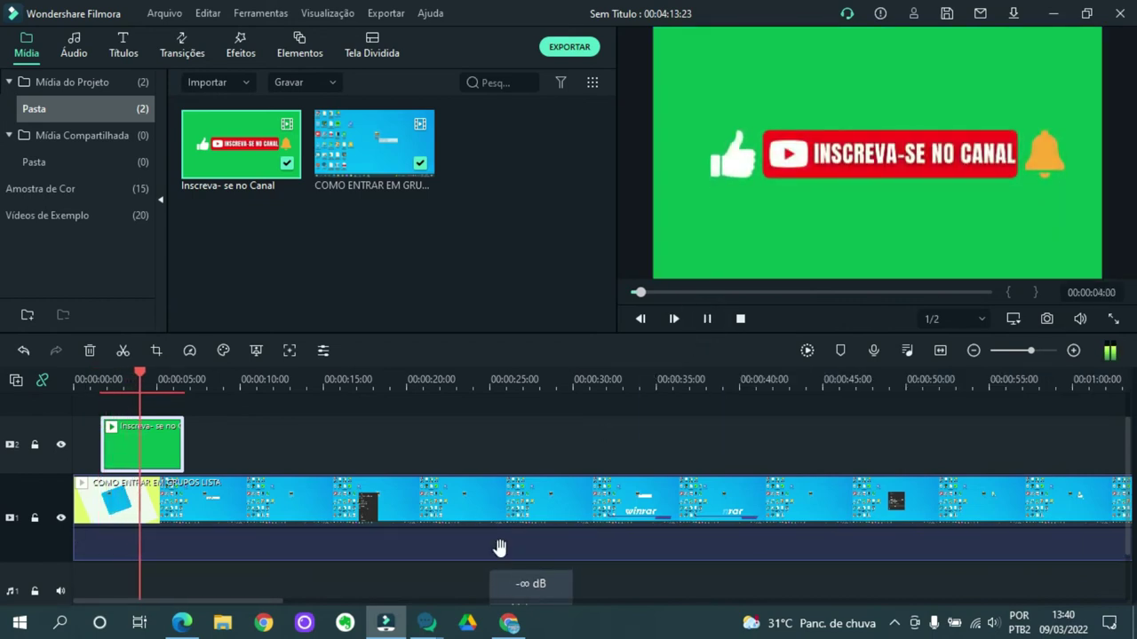
left_click(707, 318)
left_click_drag(183, 419, 99, 418)
left_click(707, 318)
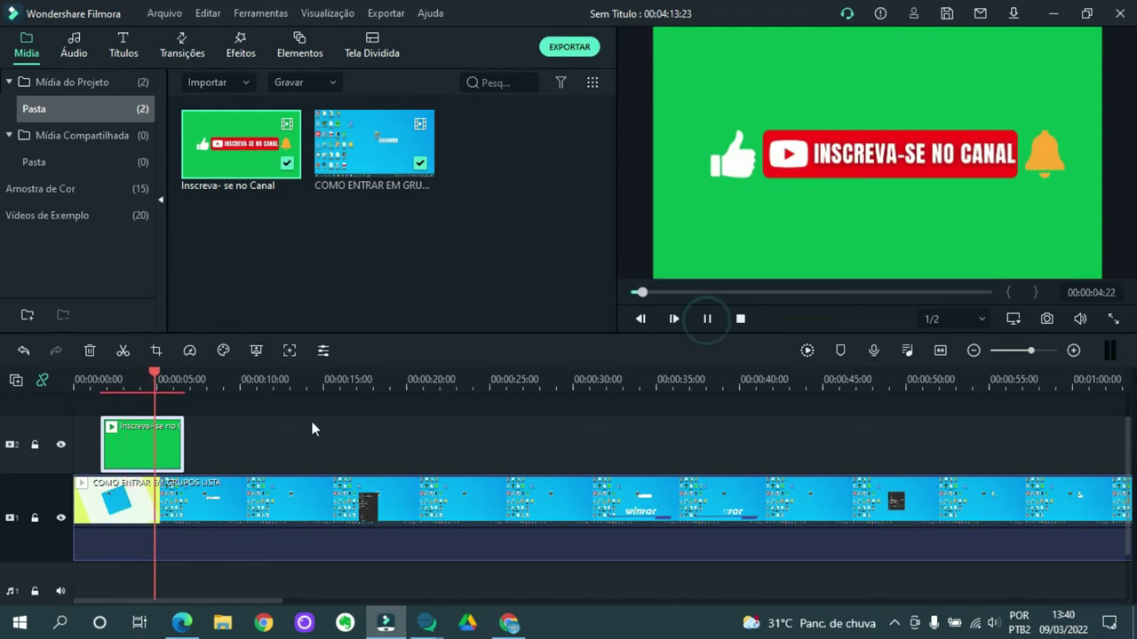
left_click(707, 318)
left_click_drag(172, 411, 124, 407)
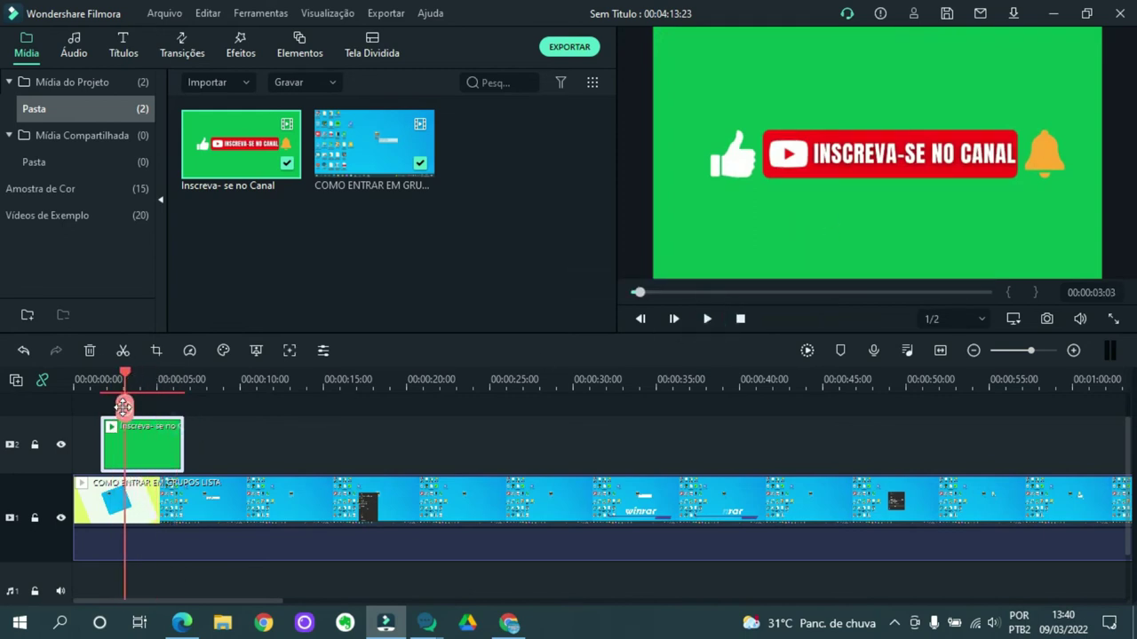
Step: Enable Chroma Key on the green subscribe clip and set its offset to 31
double_click(152, 453)
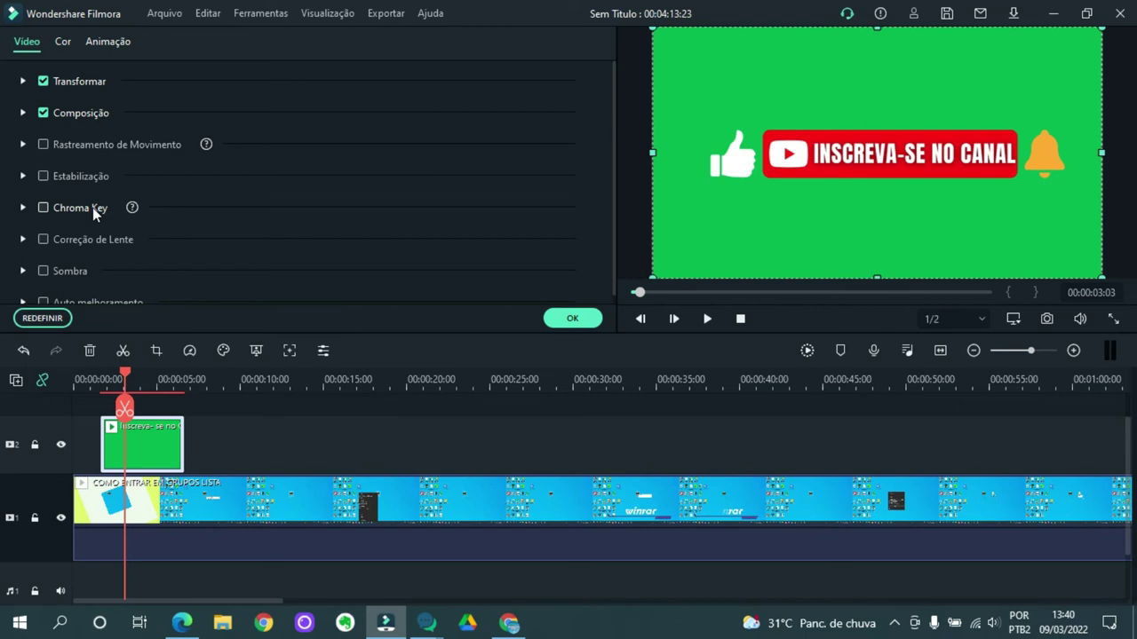
left_click(43, 207)
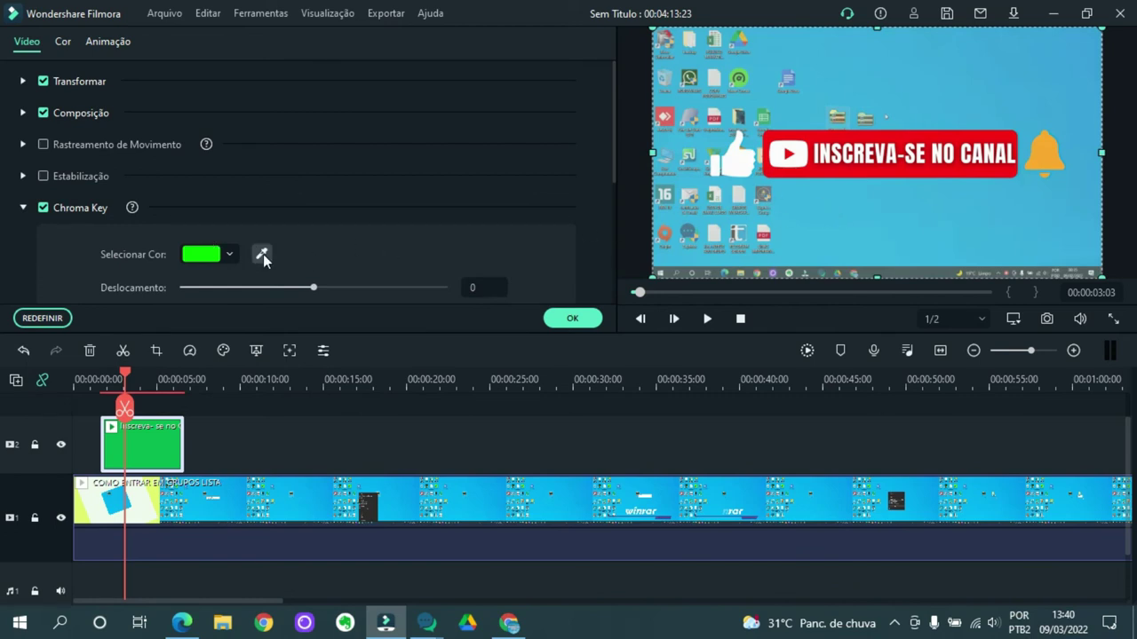
left_click_drag(314, 287, 359, 293)
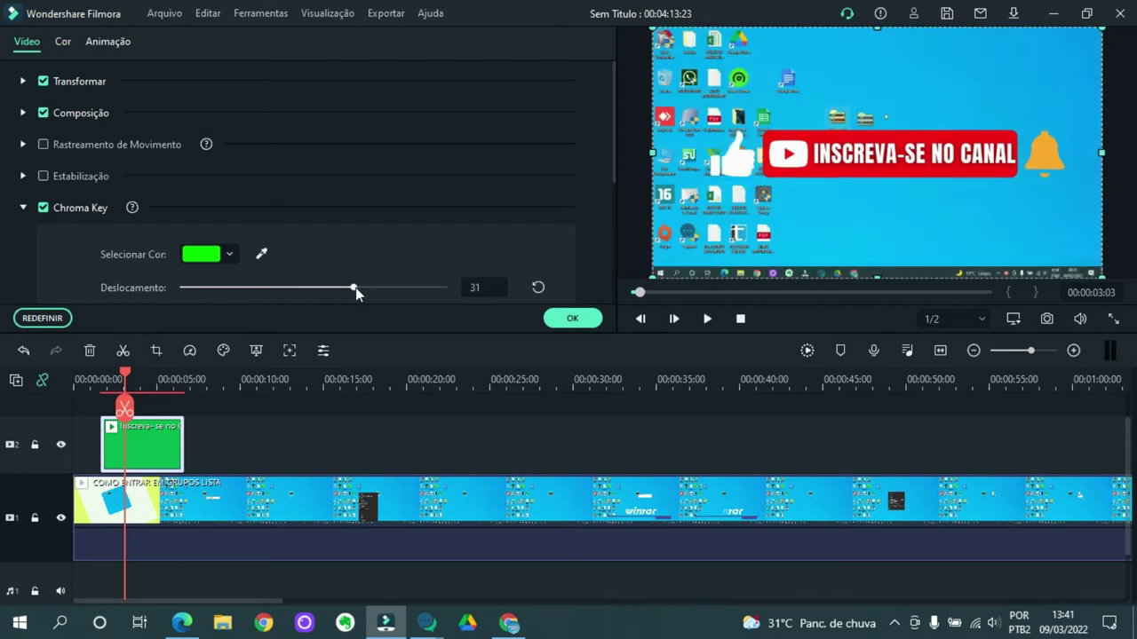
Step: Shrink the subscribe overlay to a little under half the frame's width and place it in the video's lower-right corner
left_click_drag(653, 28, 806, 209)
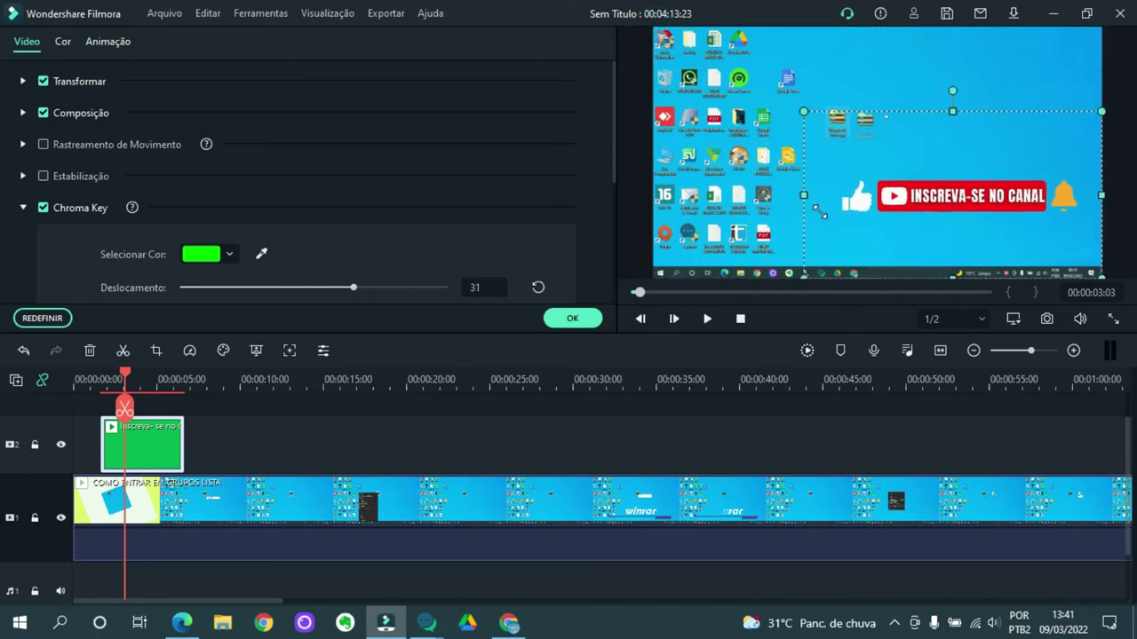
left_click_drag(987, 229, 977, 273)
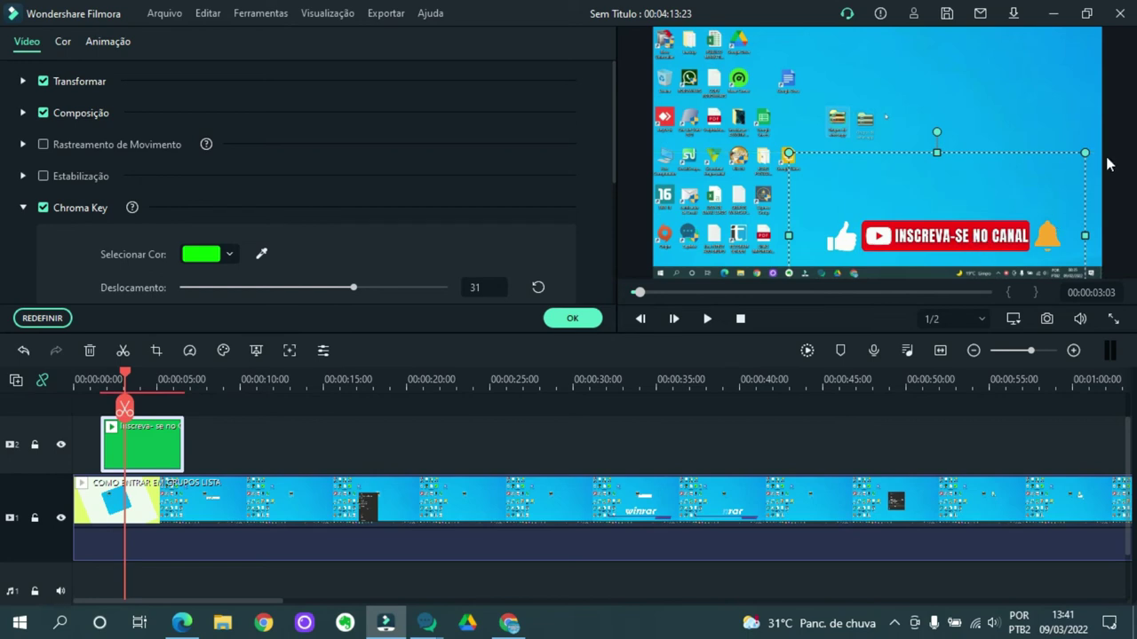
left_click_drag(1078, 160, 1066, 174)
mouse_move(1011, 233)
left_mouse_down()
mouse_move(1044, 212)
mouse_move(1024, 240)
left_mouse_up()
left_click_drag(882, 193, 974, 203)
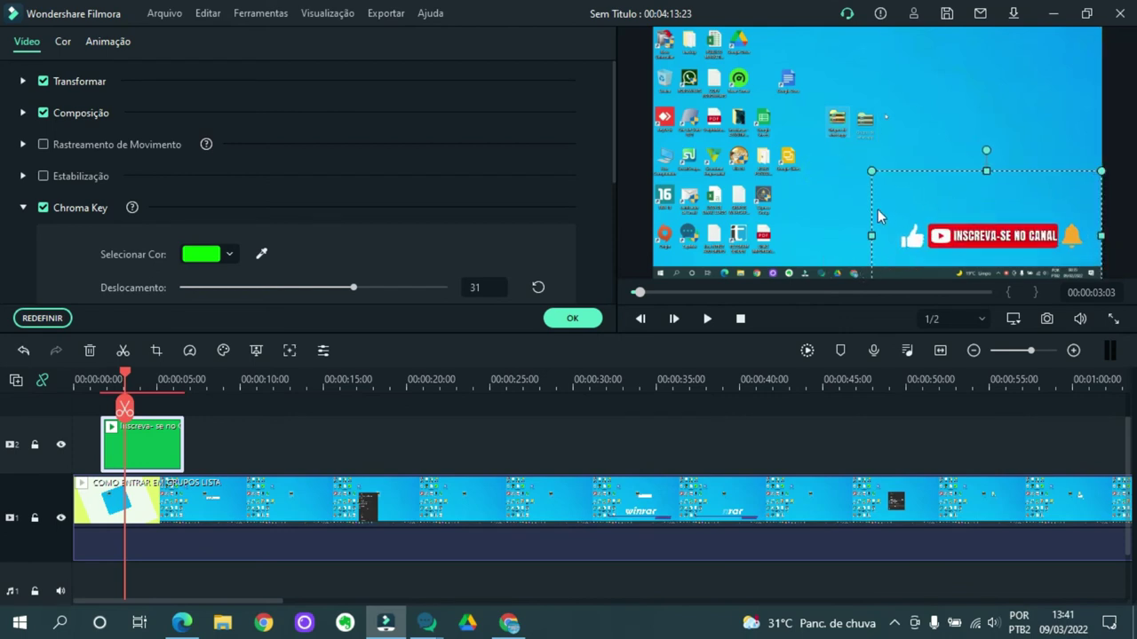
mouse_move(874, 177)
left_mouse_down()
mouse_move(634, 38)
mouse_move(892, 187)
left_mouse_up()
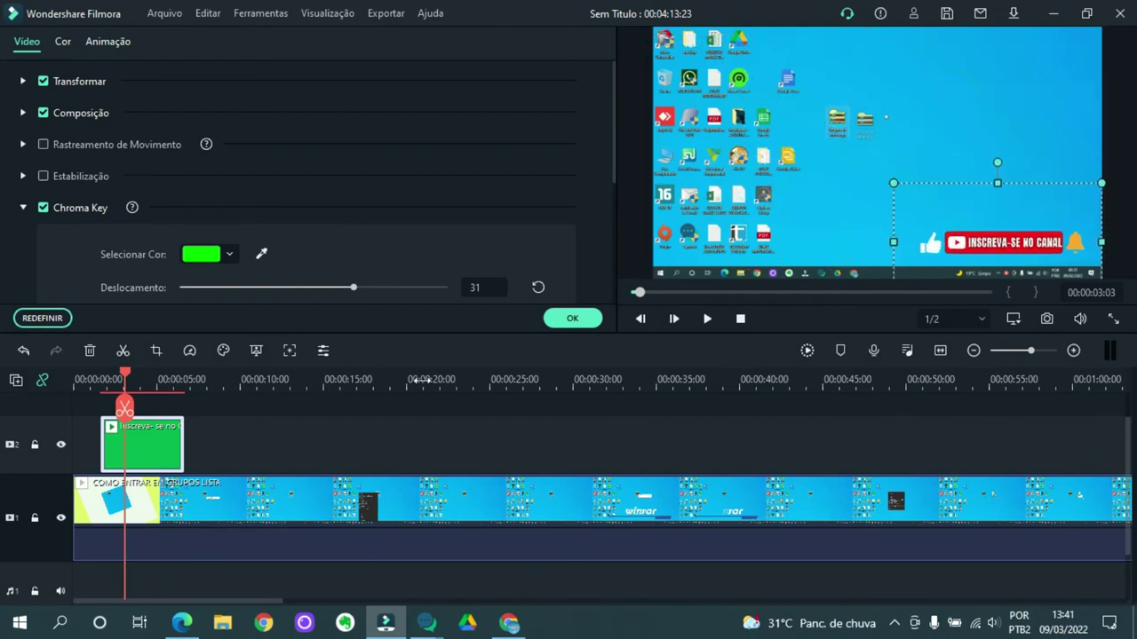
Step: Play the timeline from about 1 second to check the keyed subscribe overlay on the background video
left_click(92, 383)
left_click(708, 319)
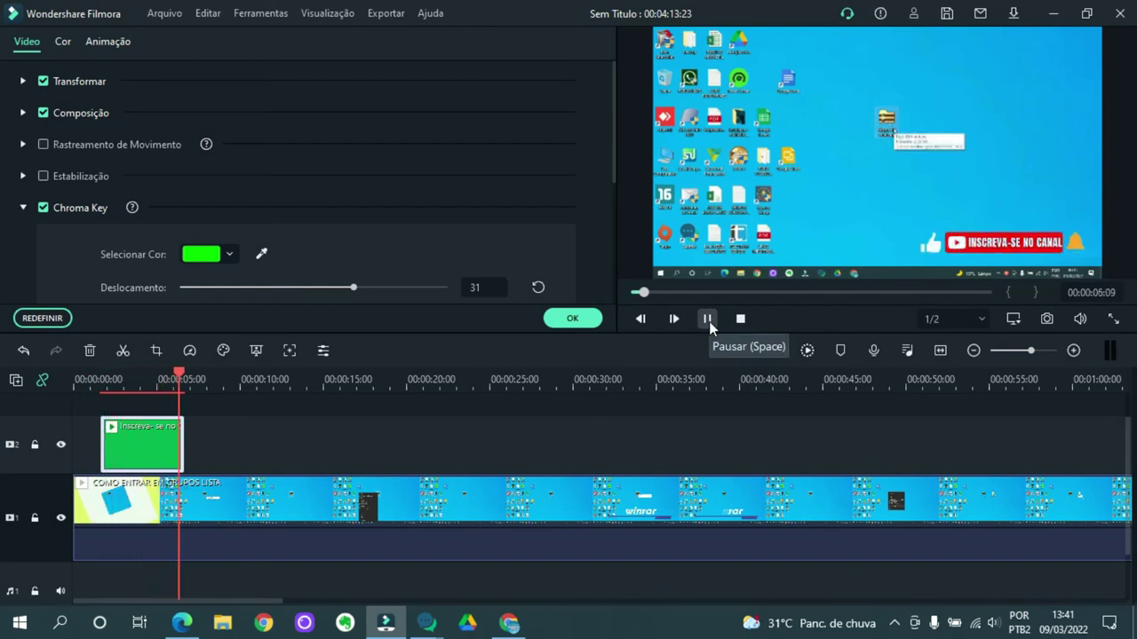
left_click(708, 321)
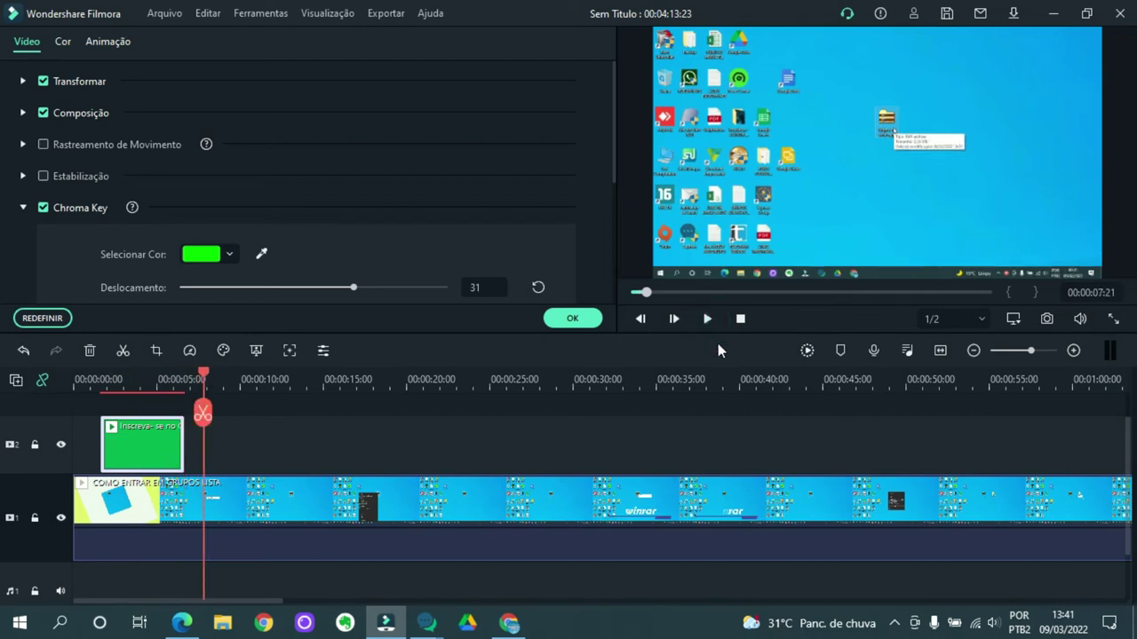
Step: Switch back to the Canva design and dismiss the finished-download message and the browser's download bar
left_click(509, 622)
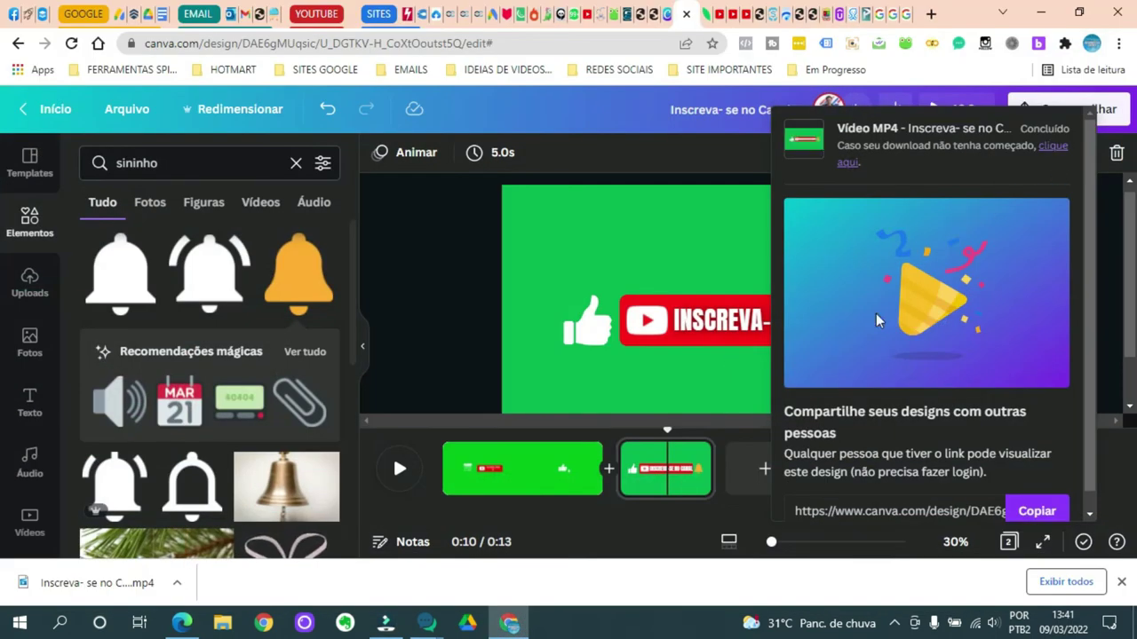
left_click(452, 310)
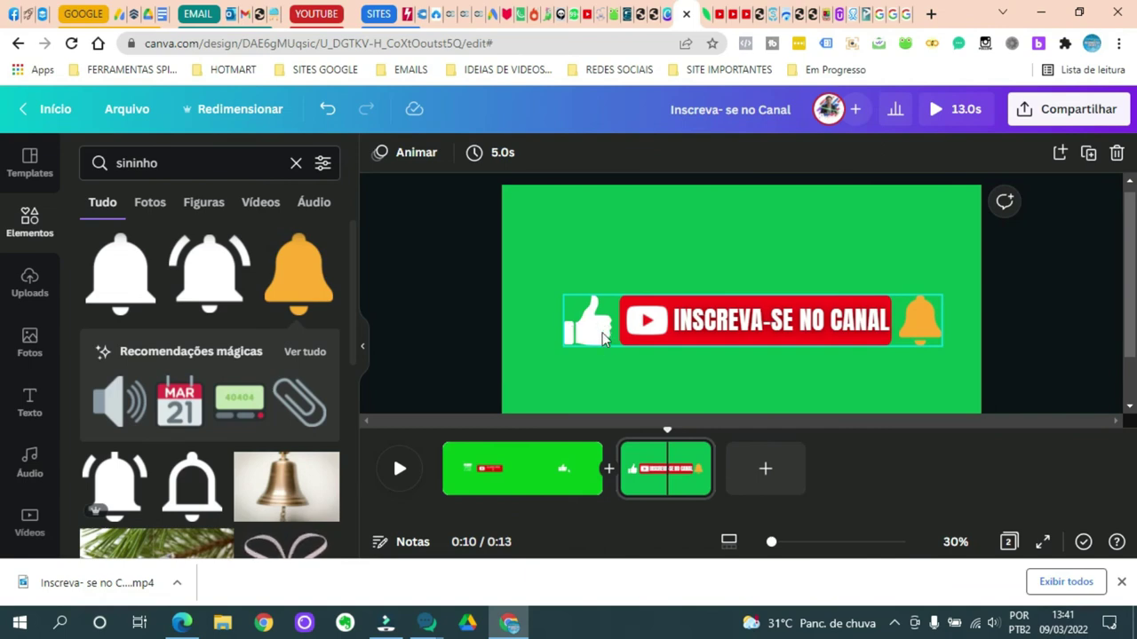
left_click(1121, 582)
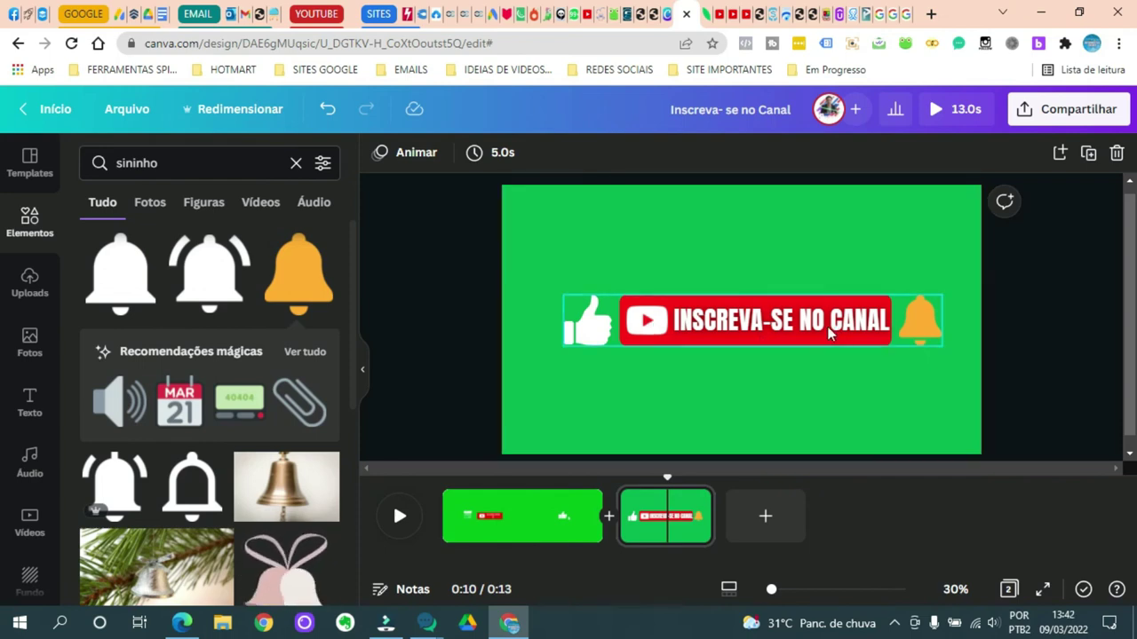
Step: Shrink the grouped subscribe button on page 2 from opposite corners until its label's font size is 45,6
left_click(701, 326)
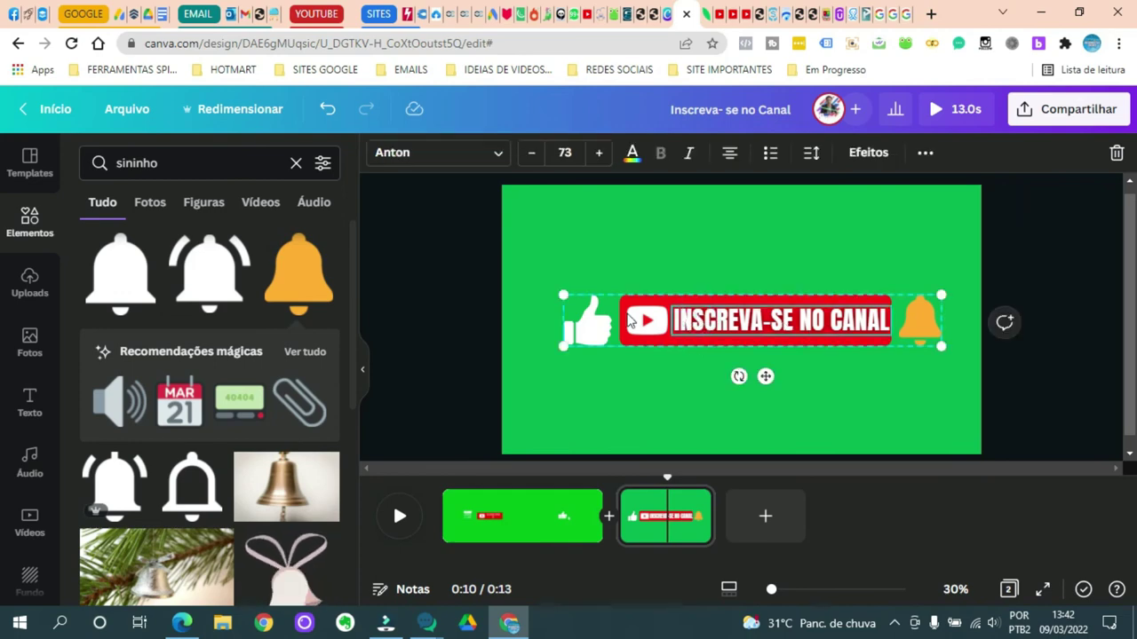
left_click_drag(564, 296, 634, 305)
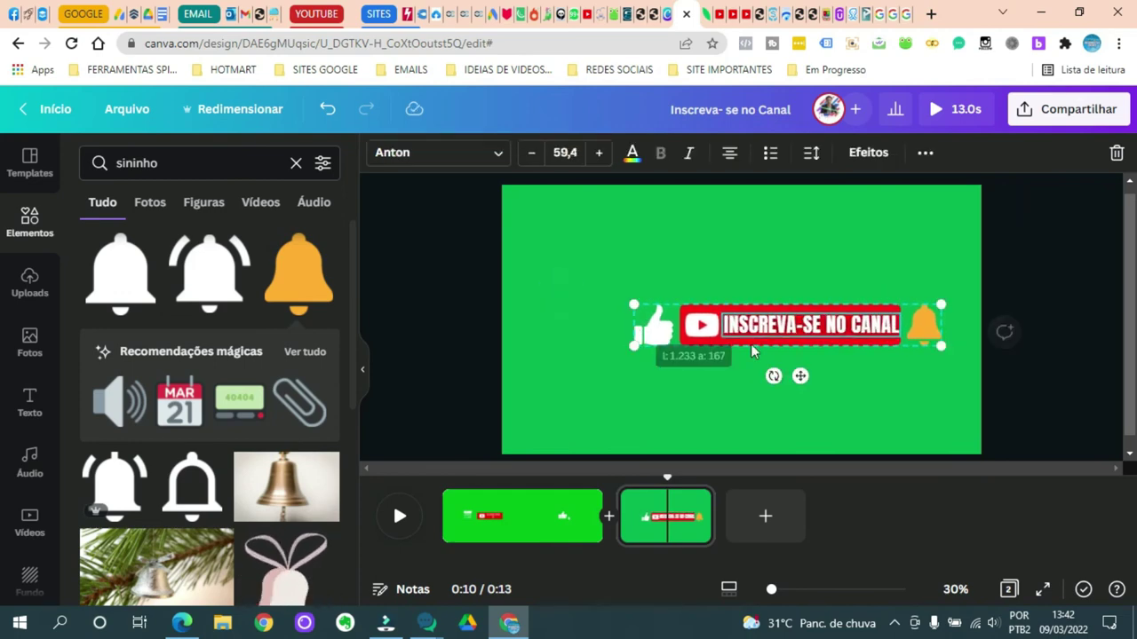
left_click_drag(946, 350, 874, 338)
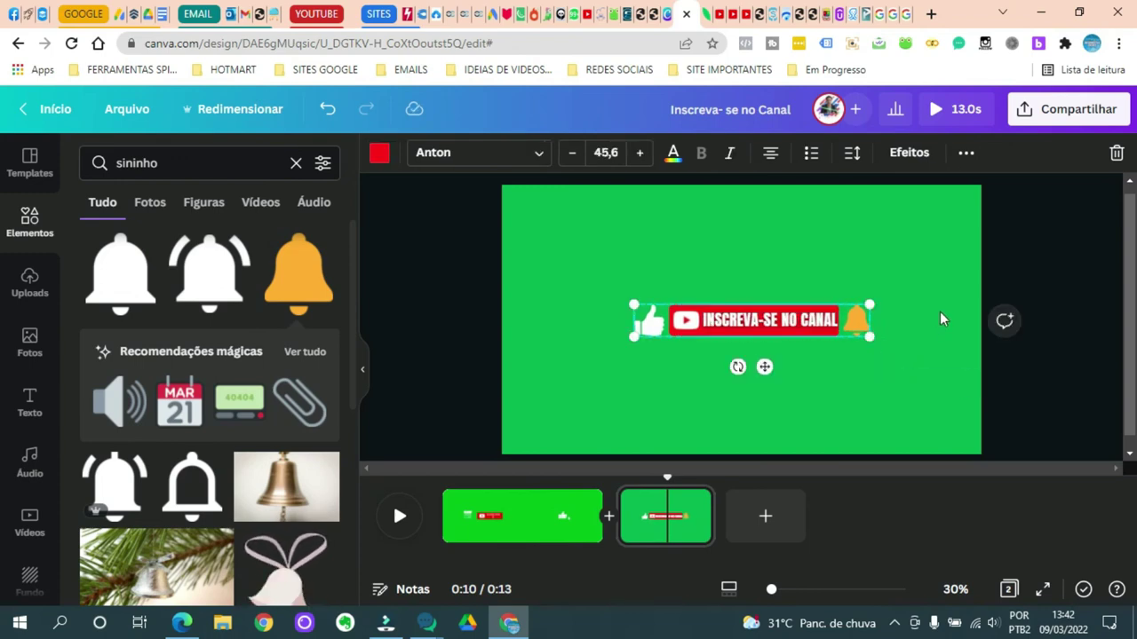
Step: Ungroup the subscribe button on page 2 into its separate elements
left_click(939, 313)
left_click(805, 320)
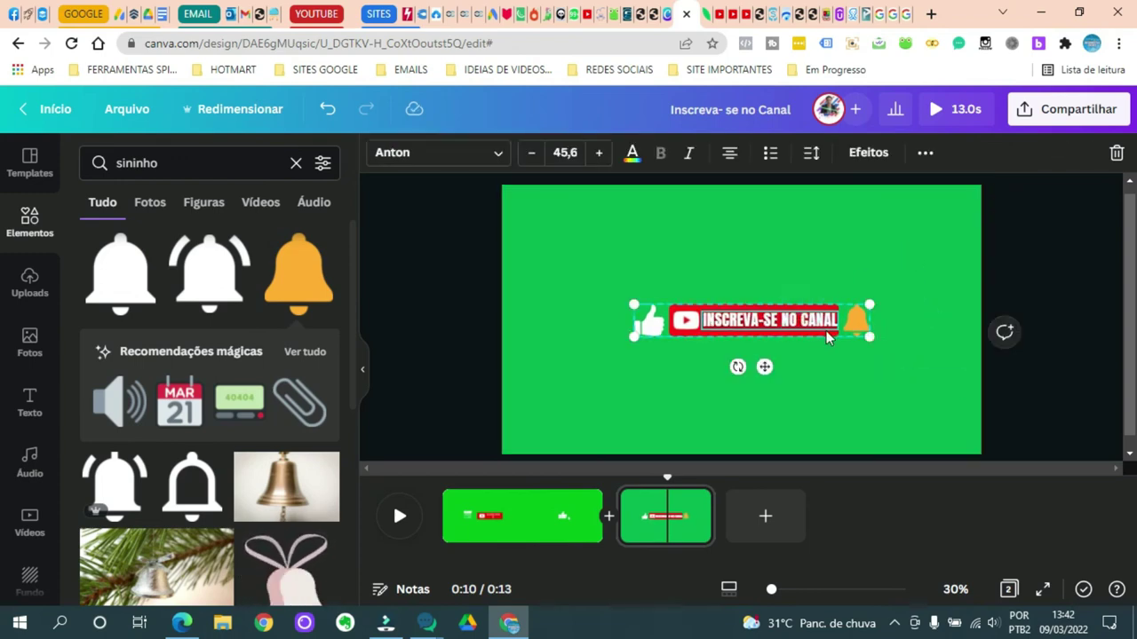
left_click(924, 153)
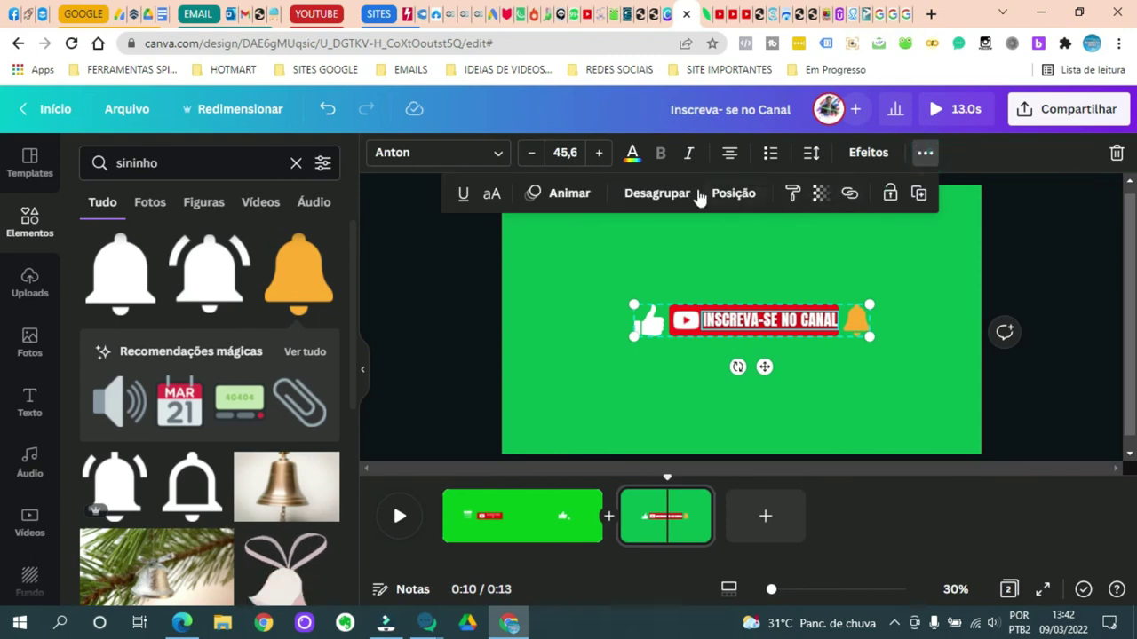
left_click(677, 194)
left_click(839, 254)
Step: Animate the thumbs-up icon with Panorama and the "INSCREVA-SE NO CANAL" text with Ascender
left_click(651, 328)
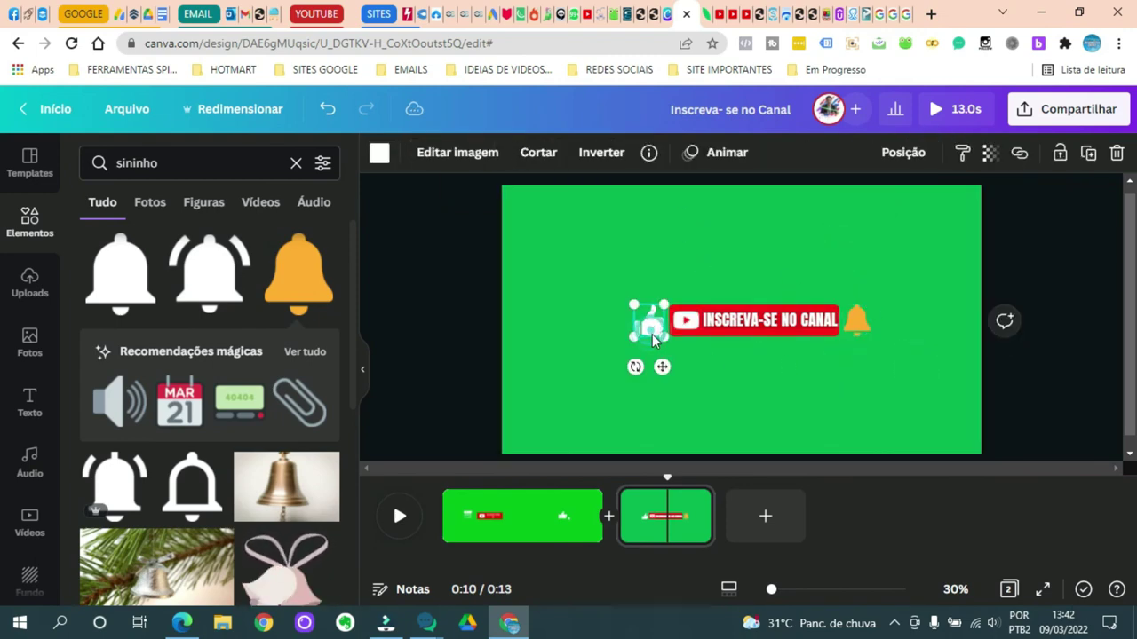
left_click(733, 155)
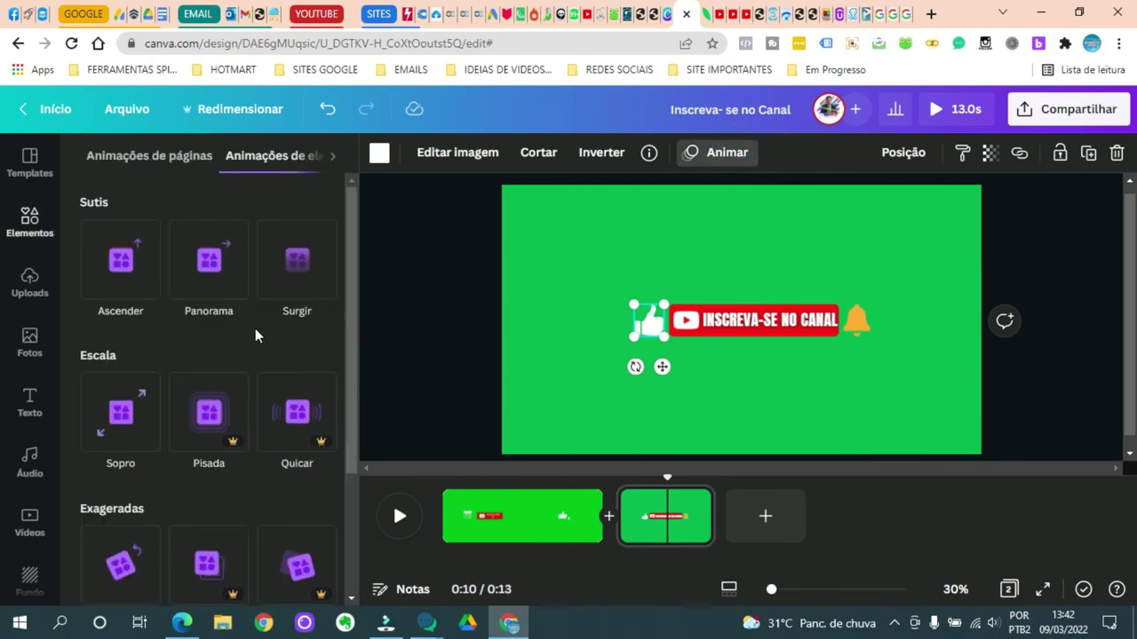
left_click(222, 278)
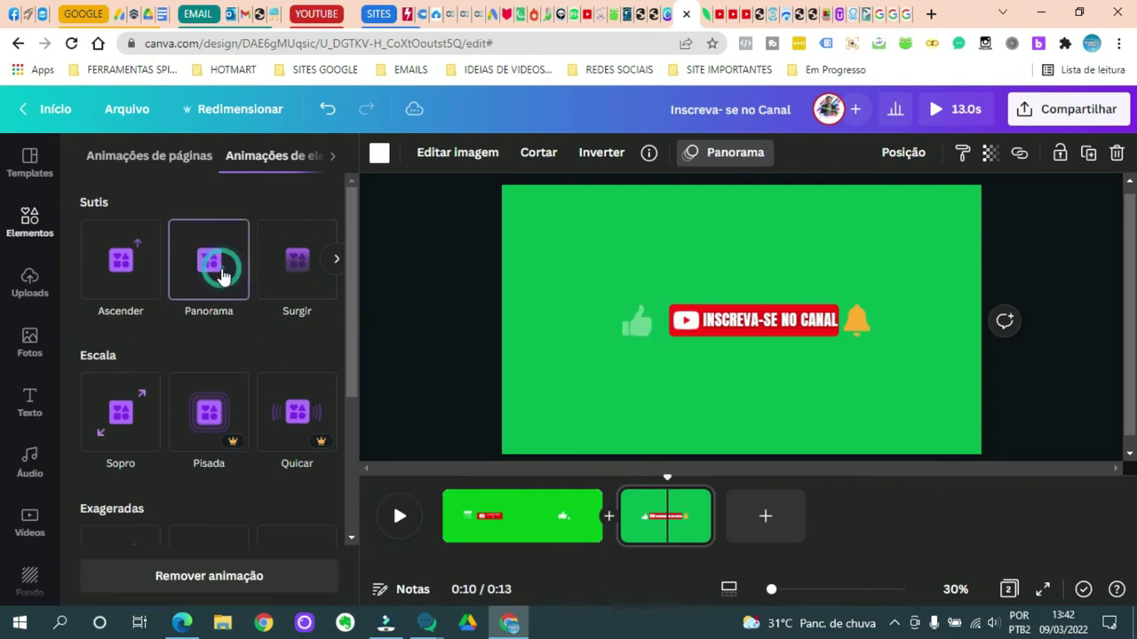
left_click(754, 324)
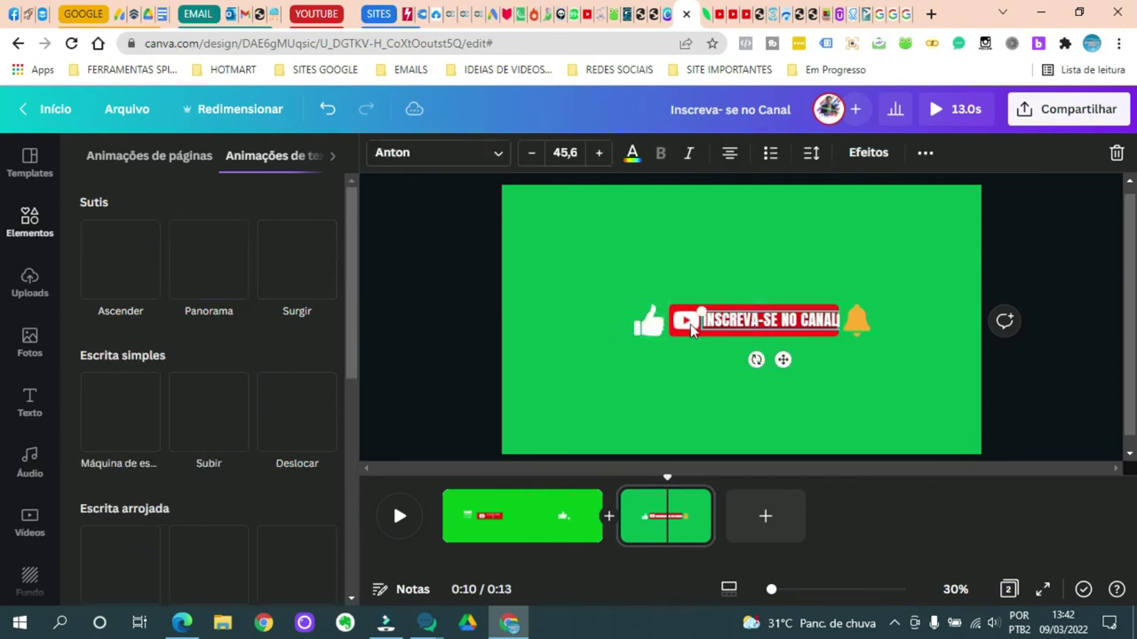
left_click(124, 282)
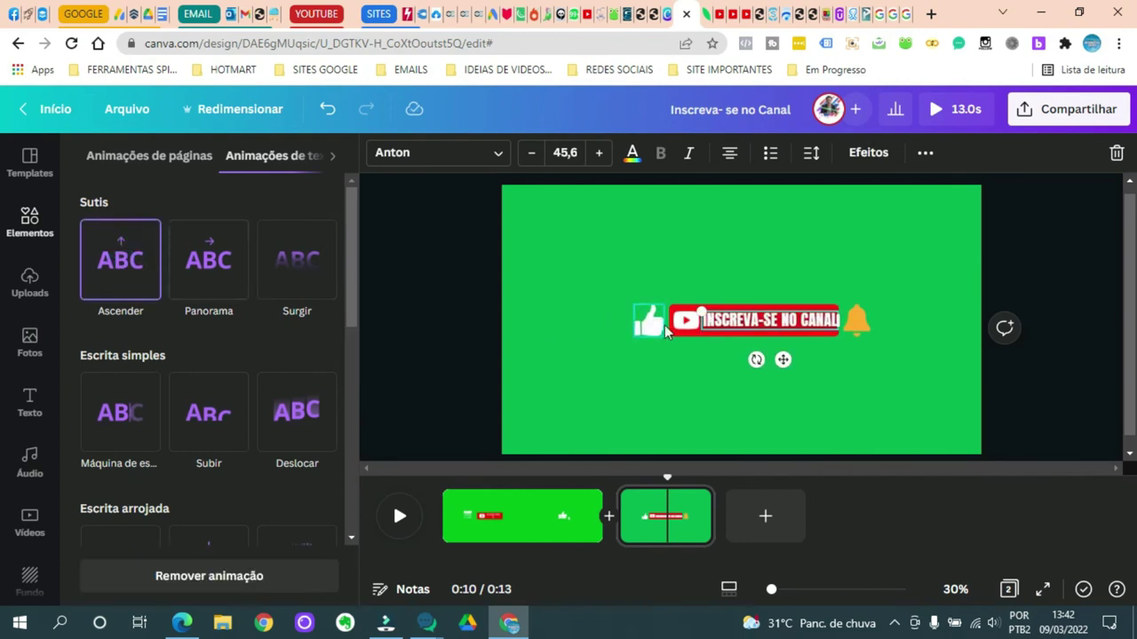
Step: Apply the Sopro animation to the orange bell icon beside the subscribe button
left_click(879, 331)
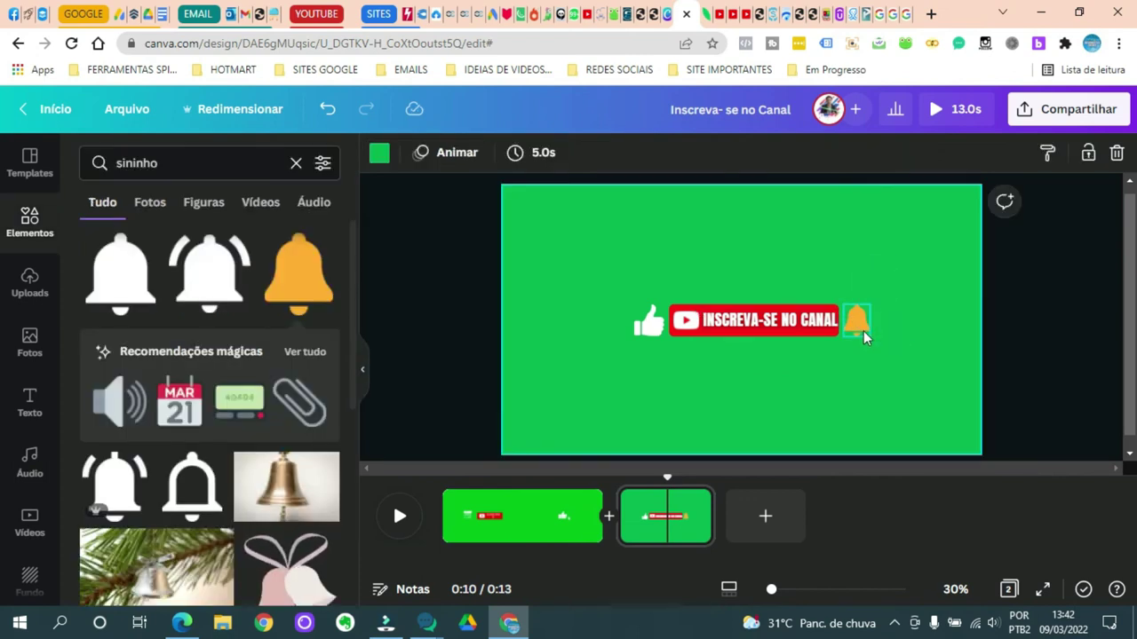
left_click(864, 336)
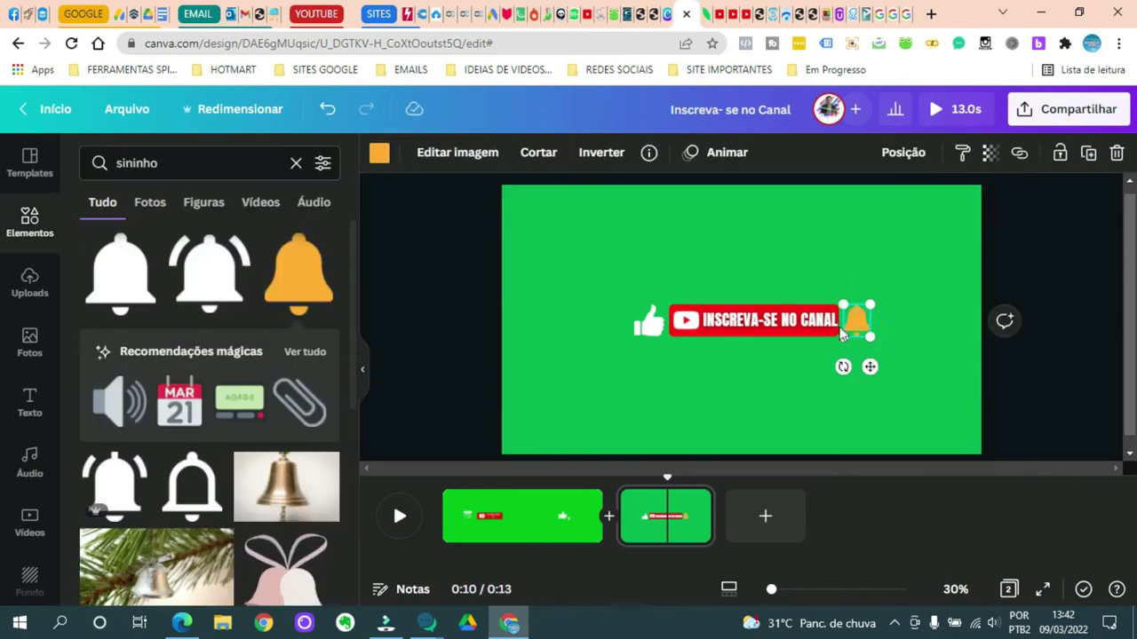
left_click(726, 152)
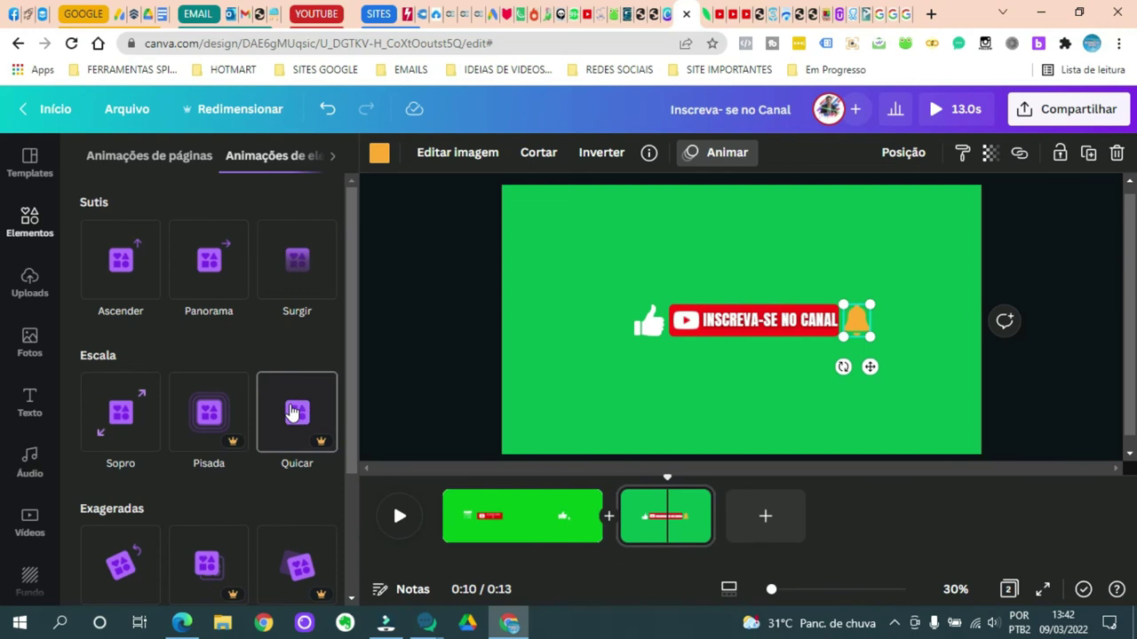
left_click(124, 420)
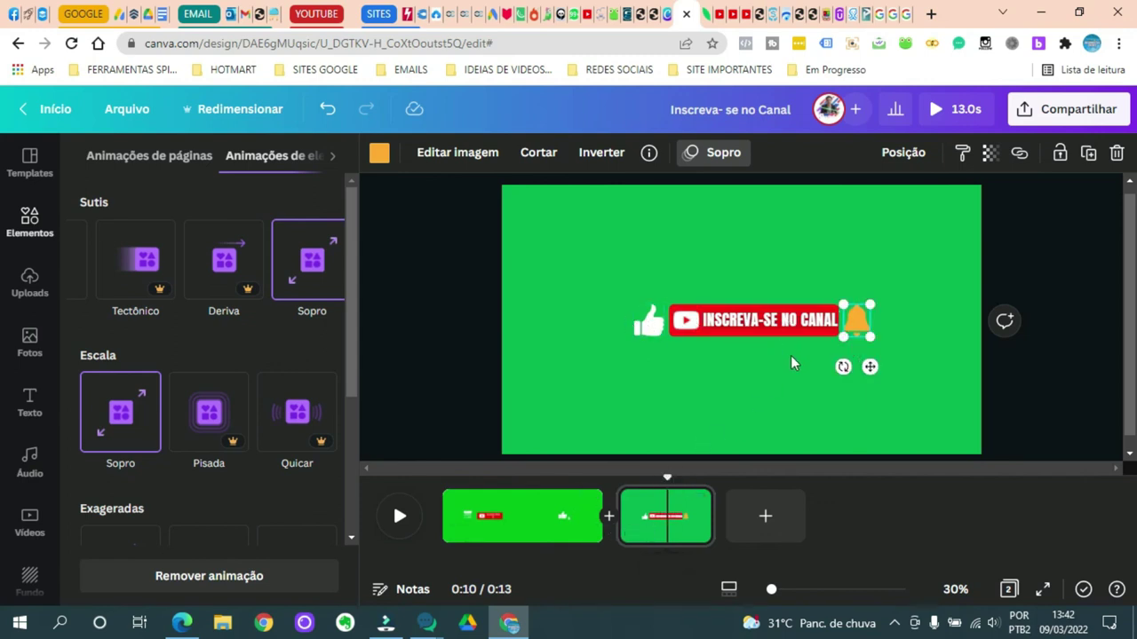
left_click(626, 284)
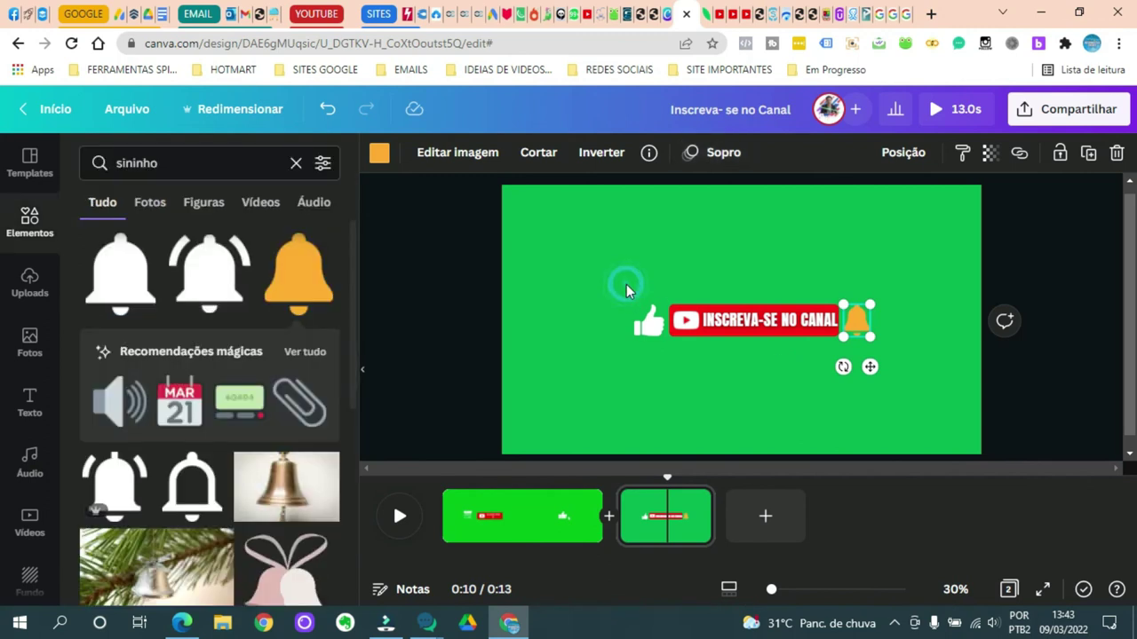
Step: Group the thumbs-up icon, the subscribe label with its play logo, and the bell back into one object
left_click(650, 268)
left_click_drag(619, 283, 879, 359)
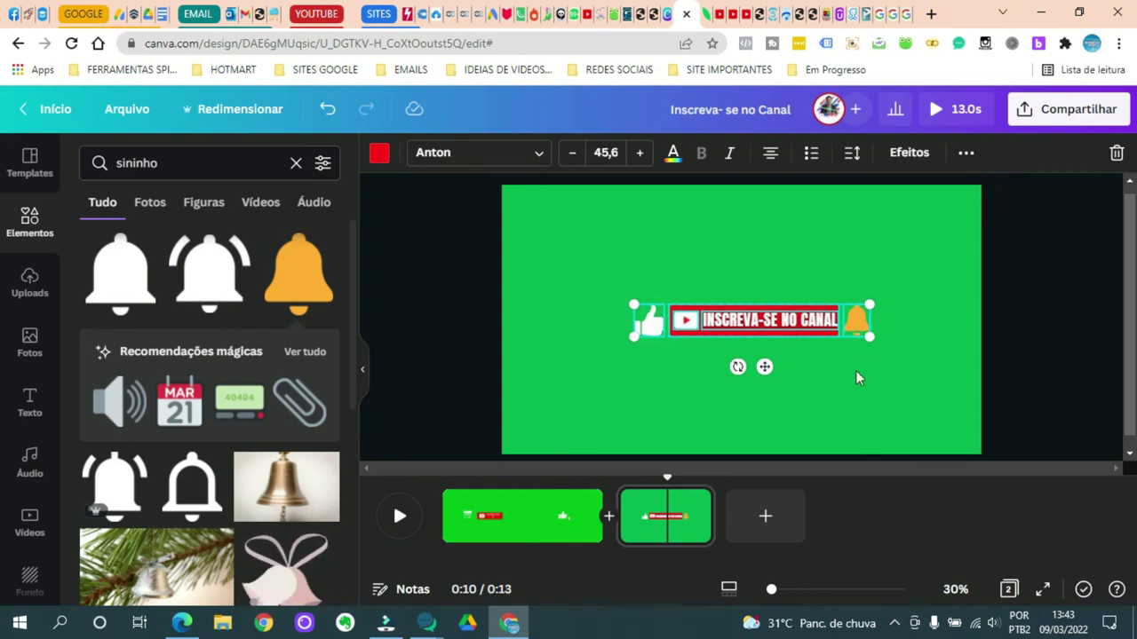
left_click(966, 151)
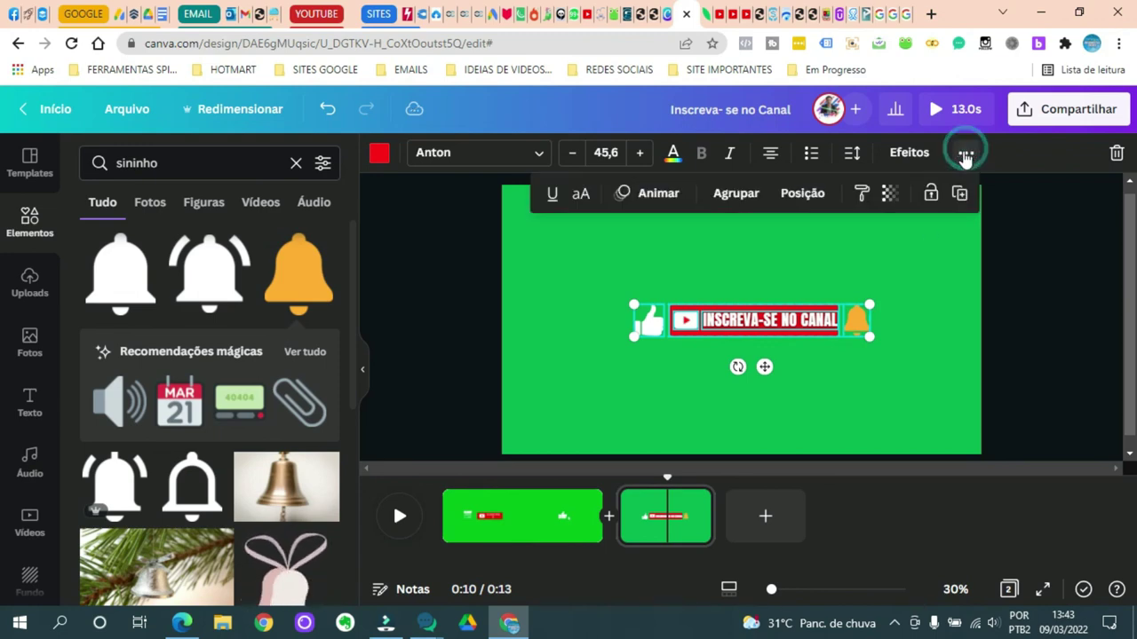
left_click(737, 194)
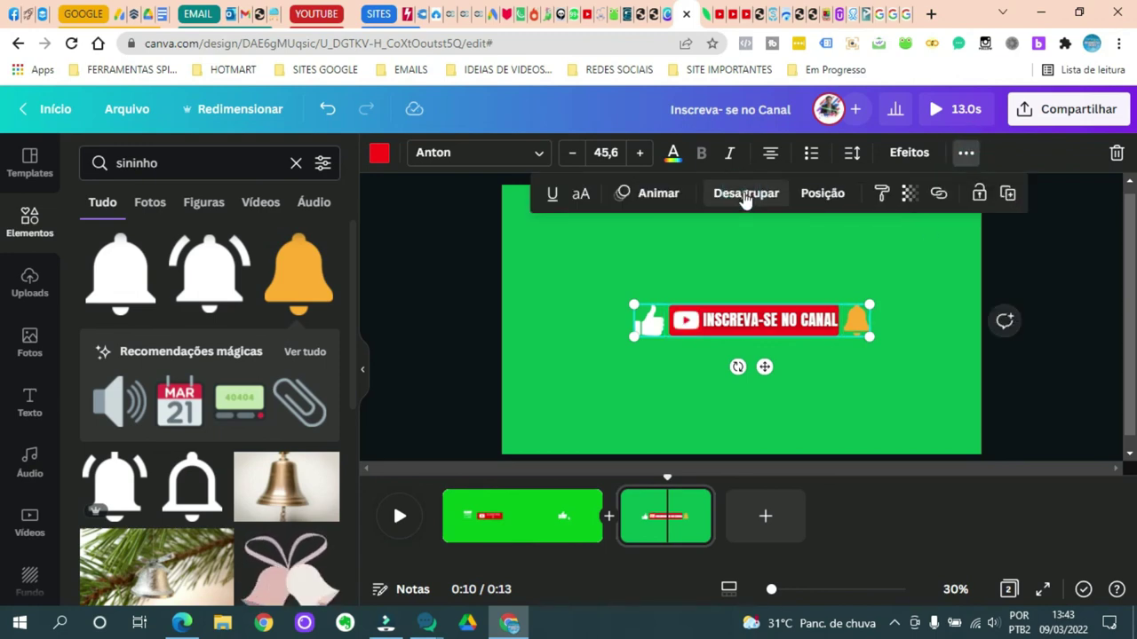
left_click(845, 253)
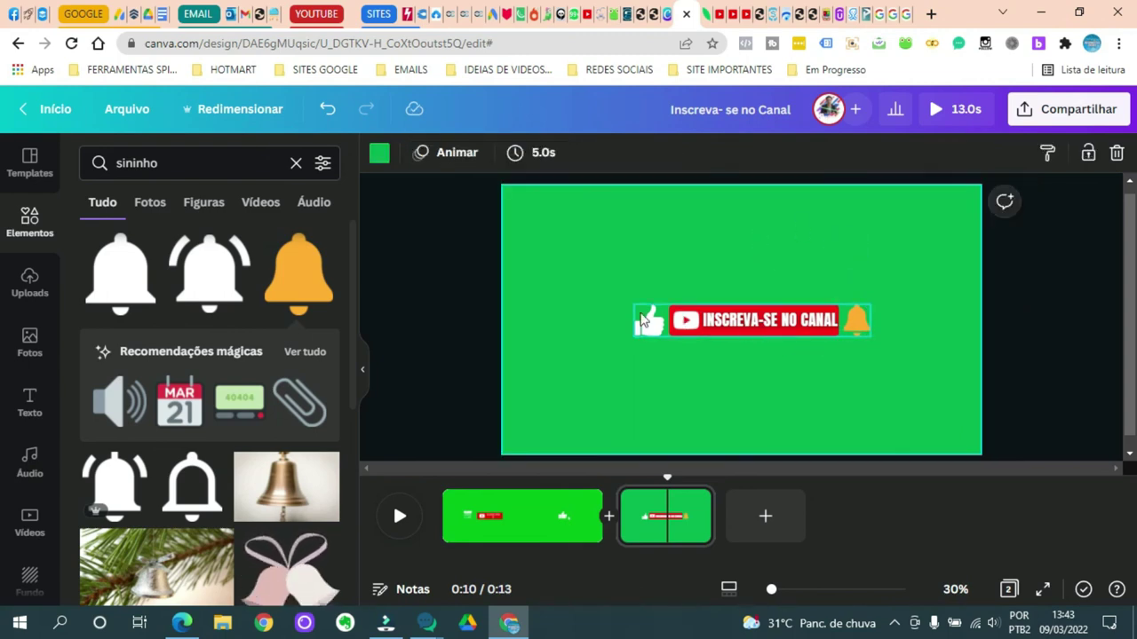
Step: Download only page 2 (Página 2) of the design as an MP4 video
left_click(1106, 114)
left_click(923, 519)
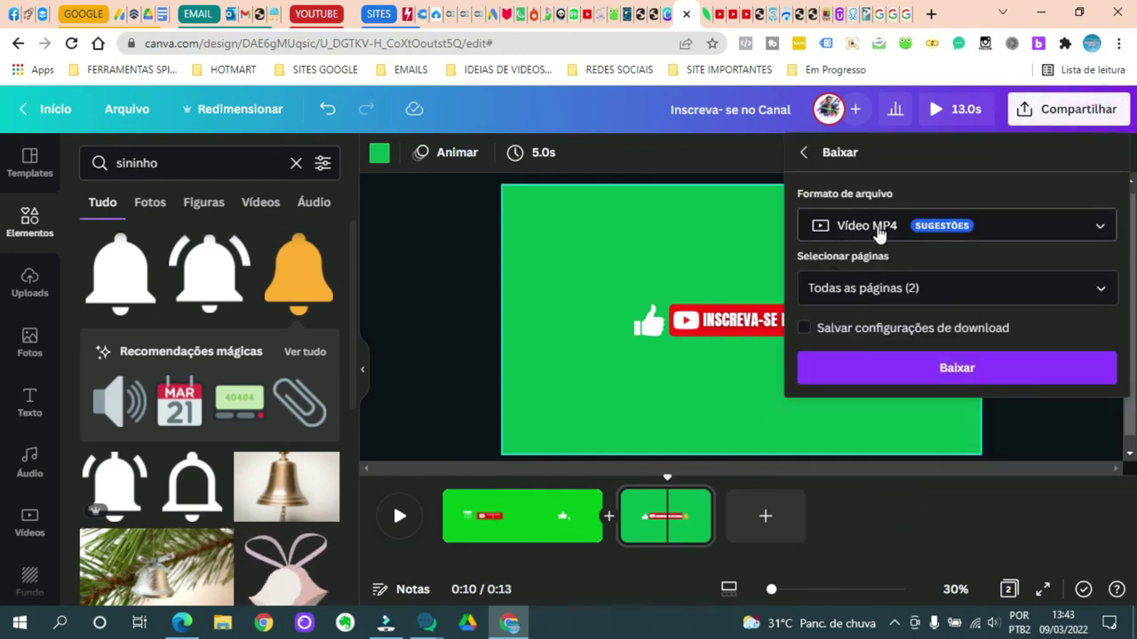
left_click(1099, 288)
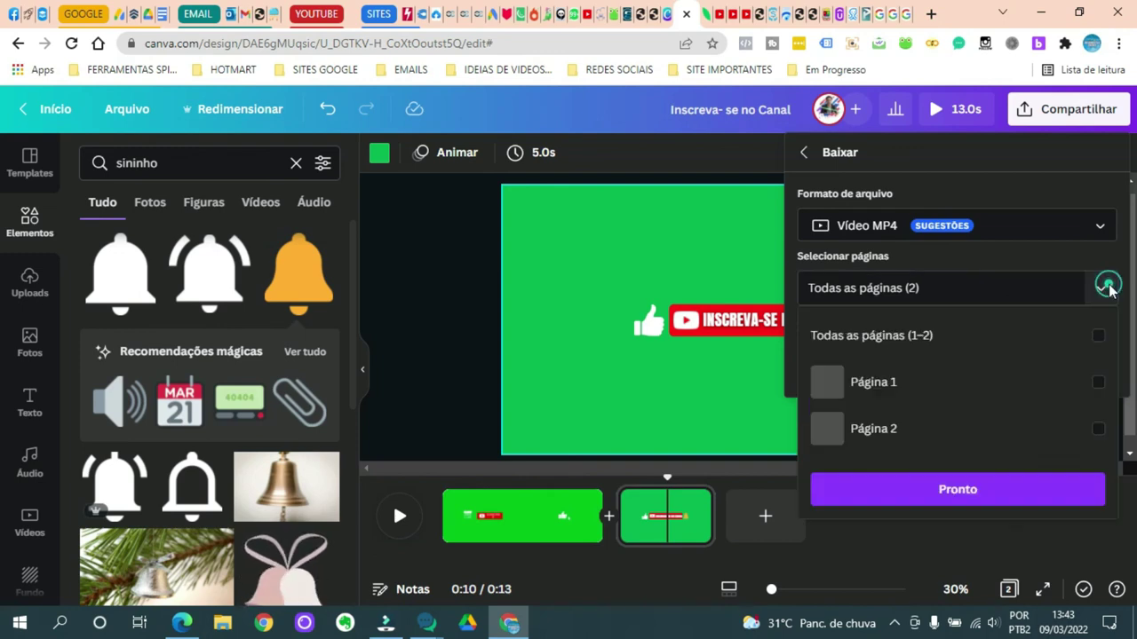
left_click(1099, 429)
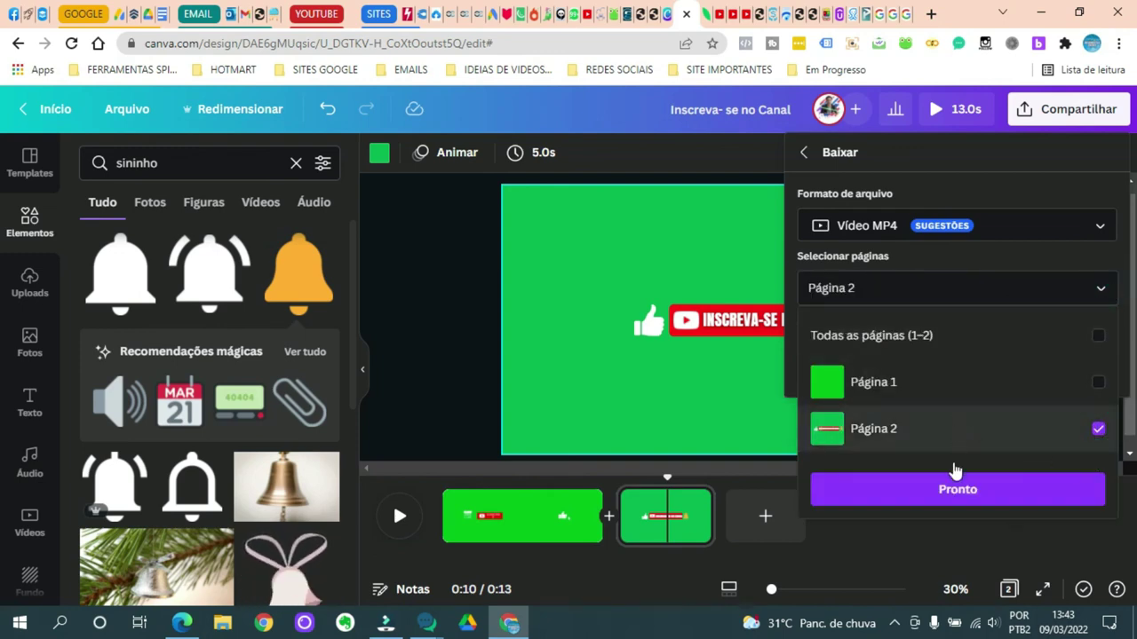
left_click(992, 499)
left_click(984, 367)
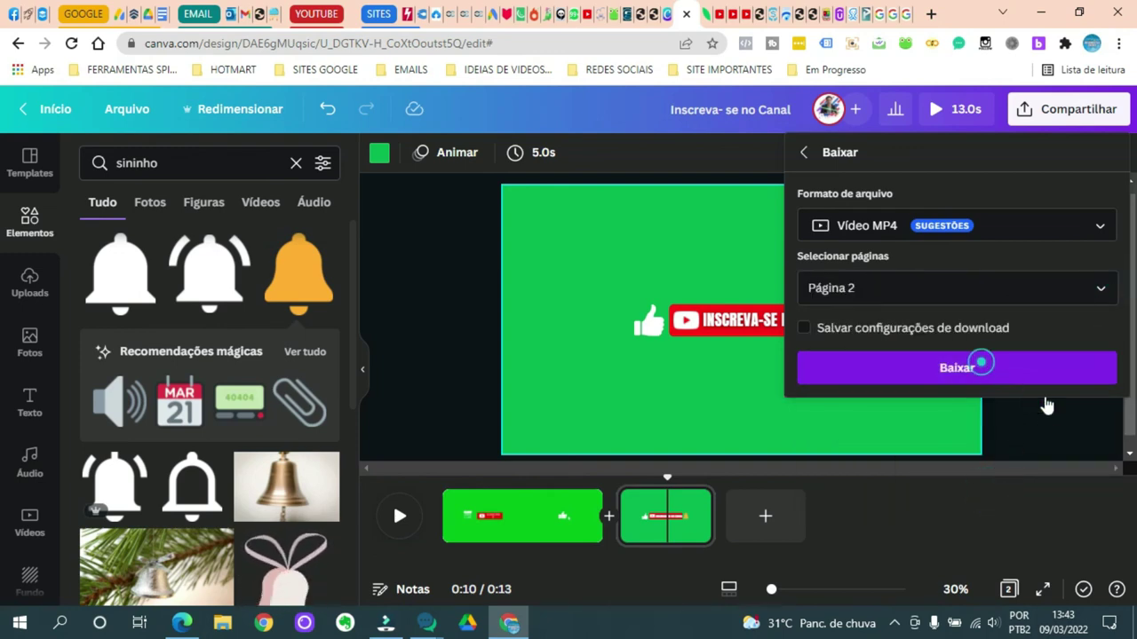